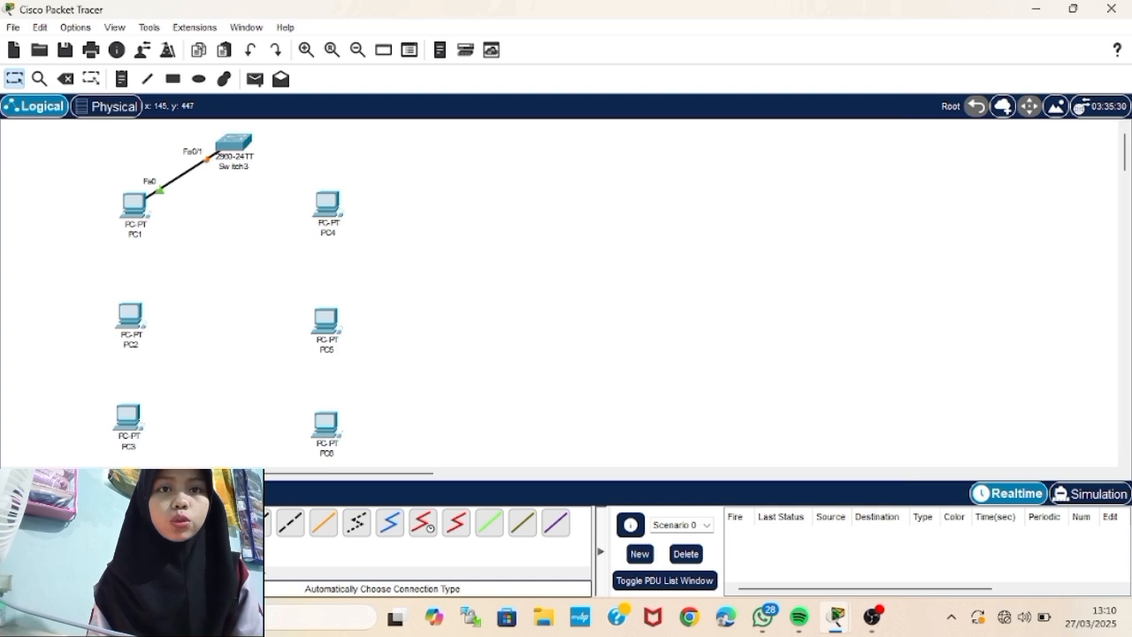
- Connect PC2 and PC3 to Switch3 with automatically chosen cables
click(135, 315)
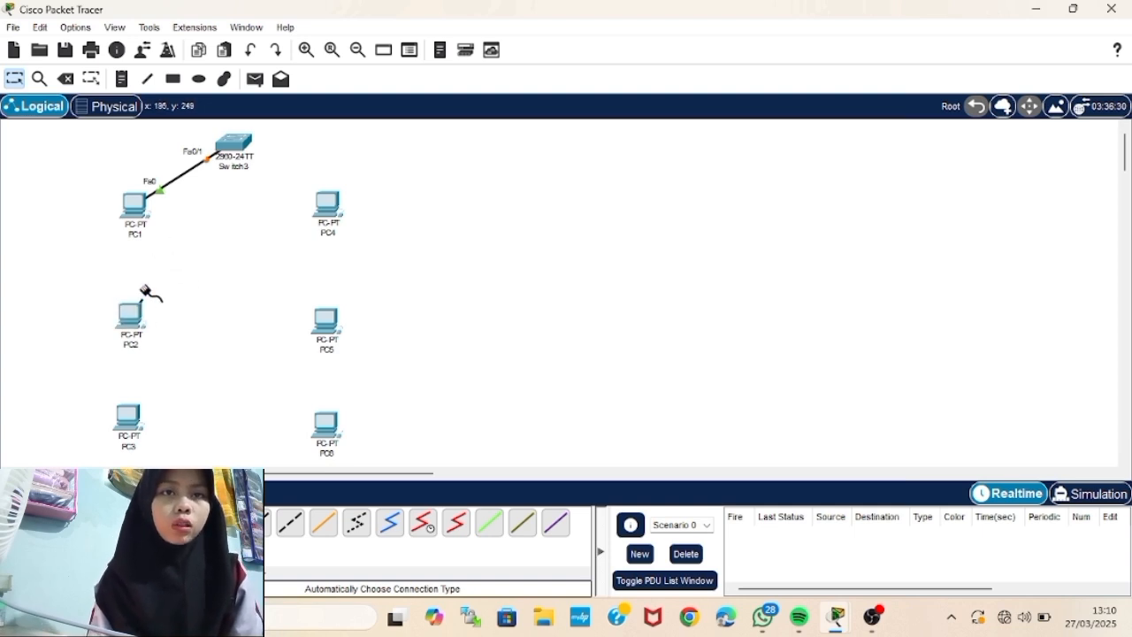
click(228, 150)
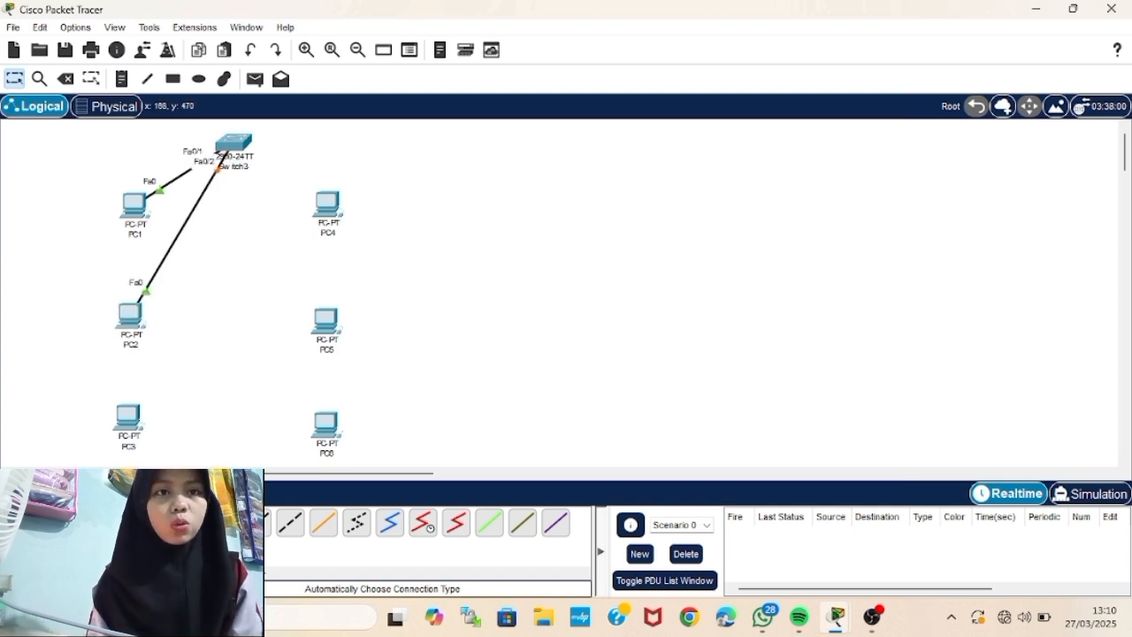
click(128, 417)
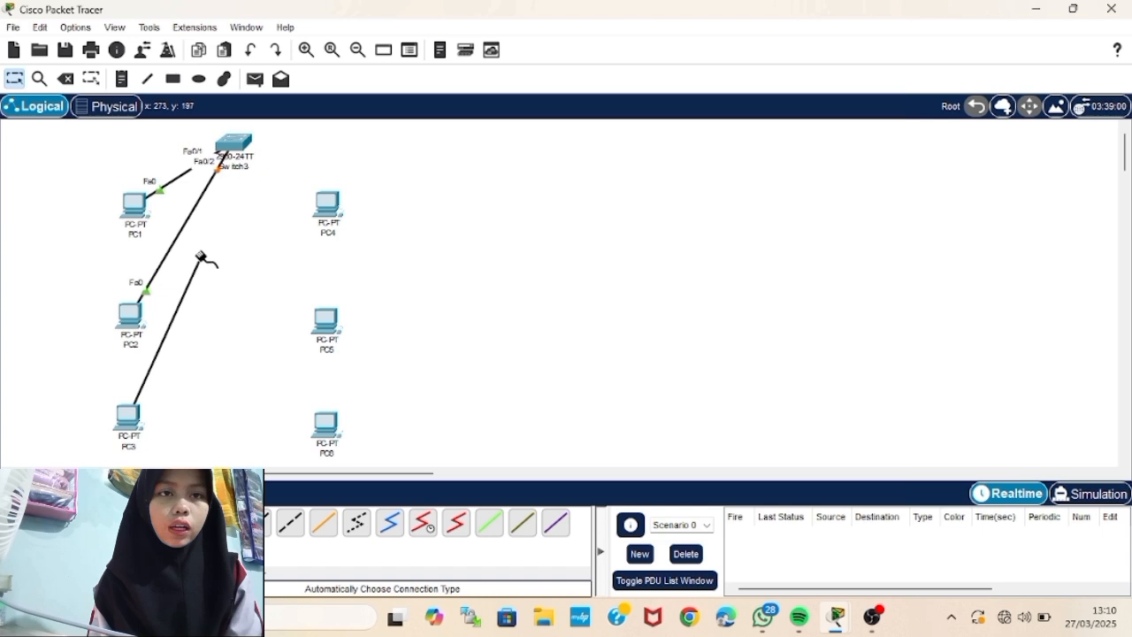
click(236, 150)
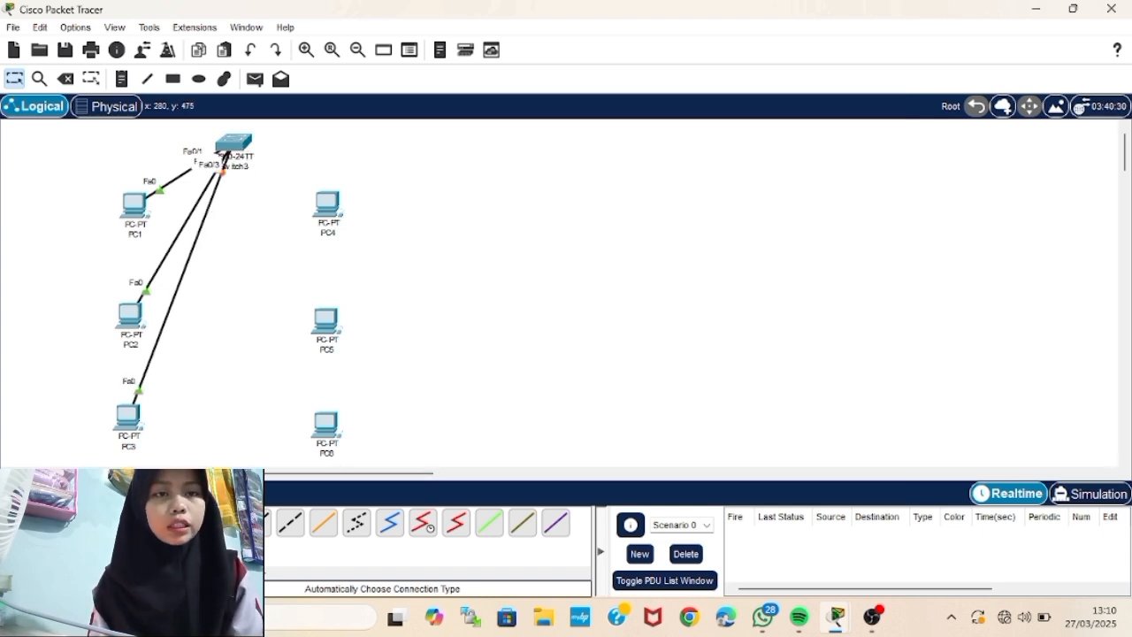
- Cable PC4, PC5 and PC6 to Switch3 using the automatic connection type
click(334, 205)
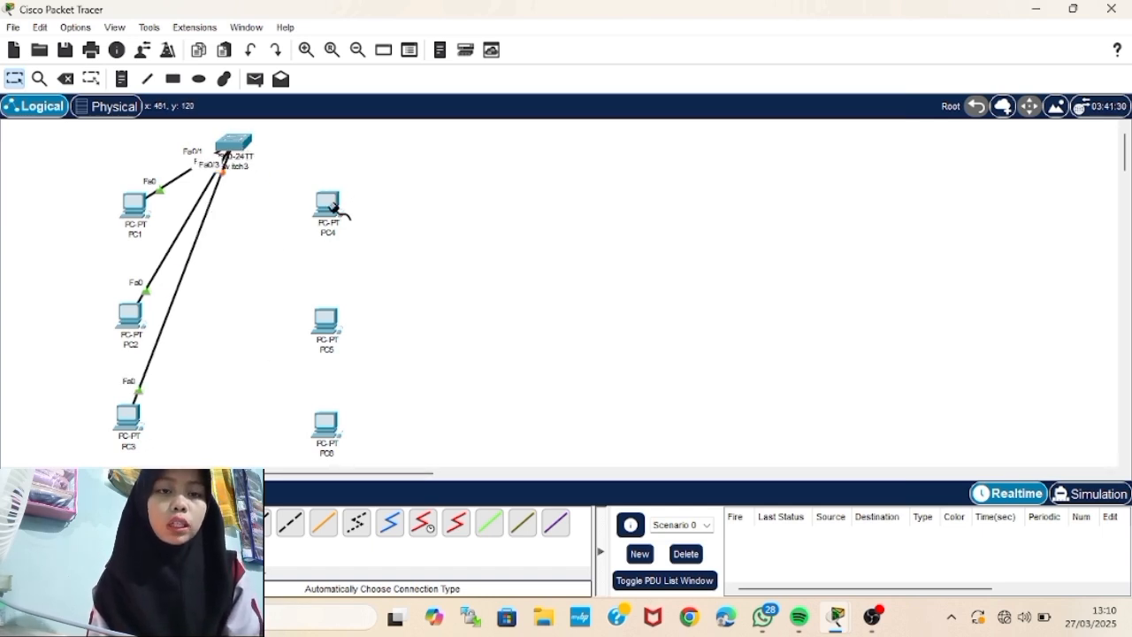
click(234, 146)
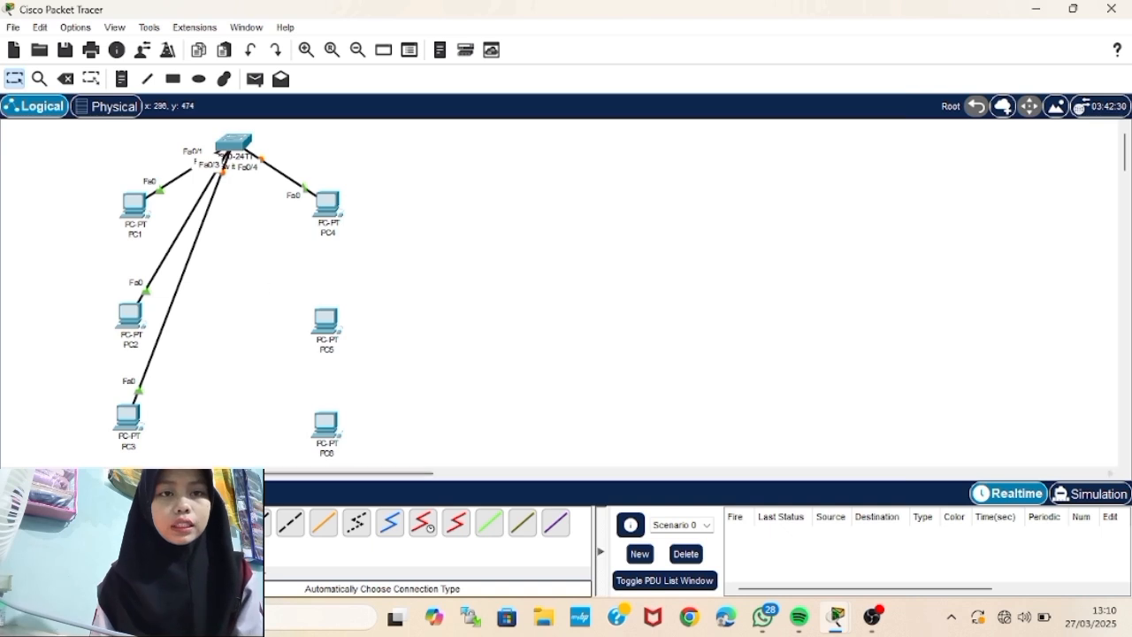
click(326, 318)
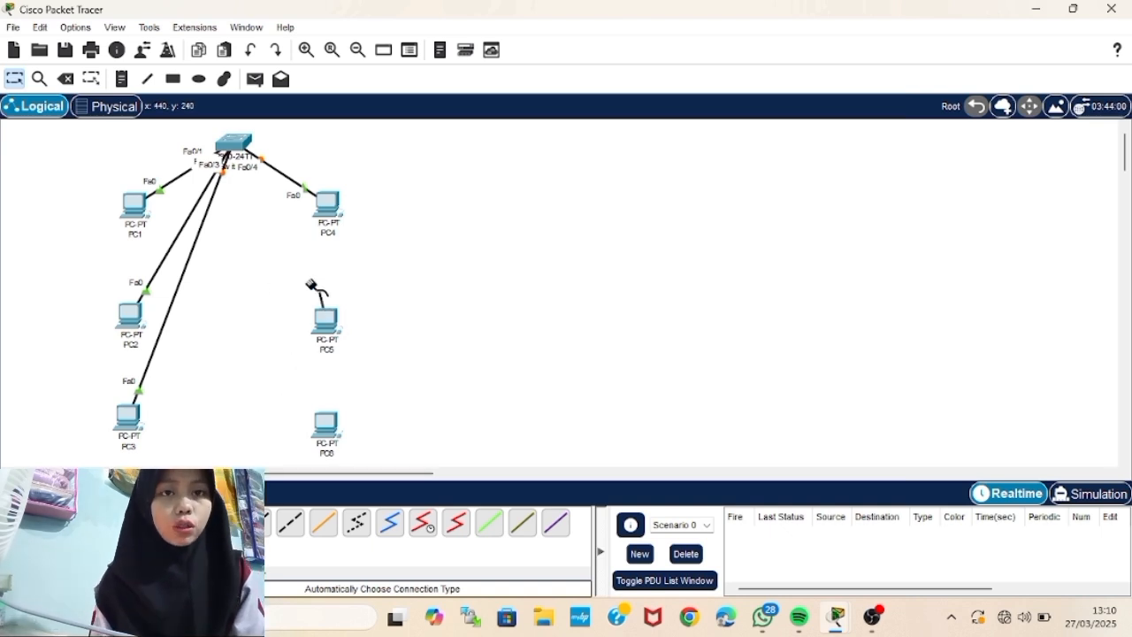
click(235, 148)
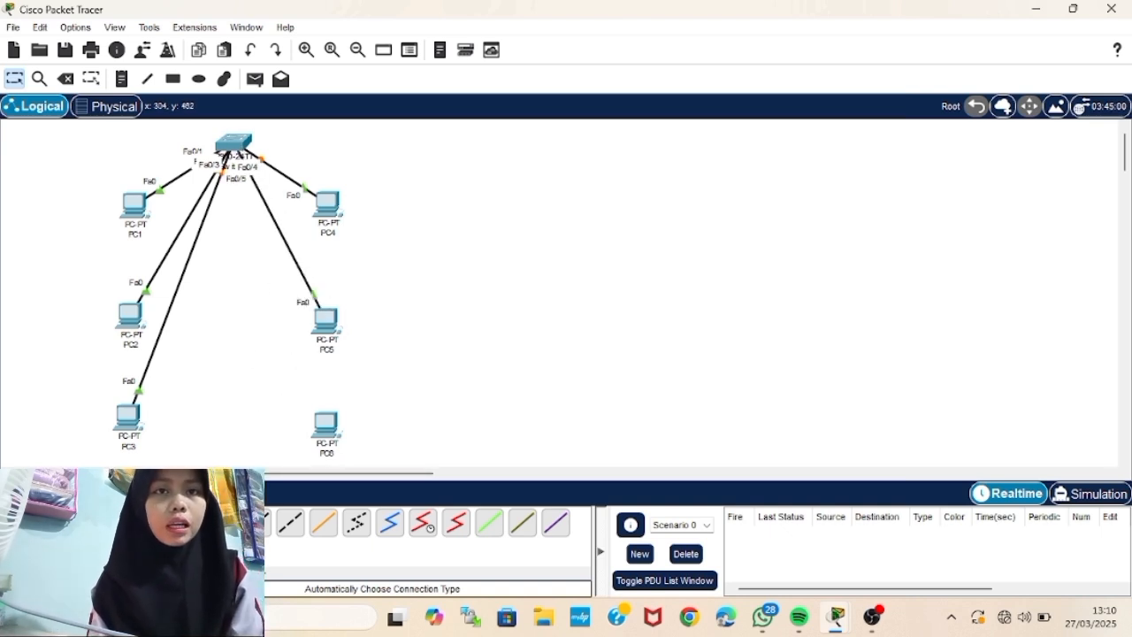
click(319, 429)
click(233, 145)
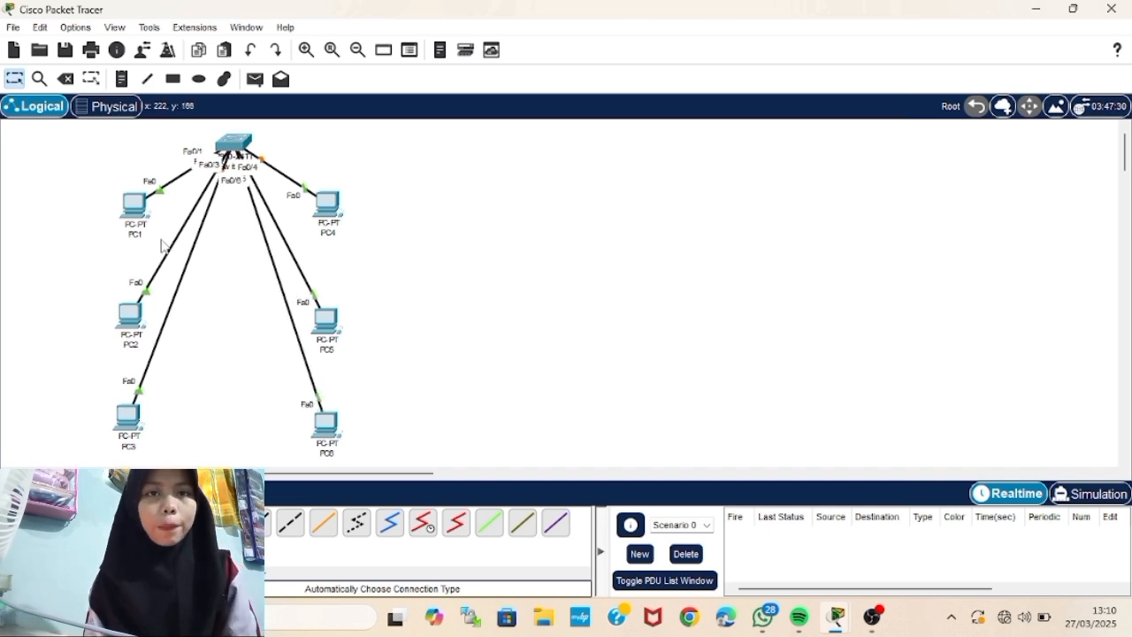
- Spread the two PC columns apart, moving PC1, PC2 and PC3 left and PC4, PC5 and PC6 right of the switch
drag(84, 153, 212, 417)
drag(129, 316, 87, 311)
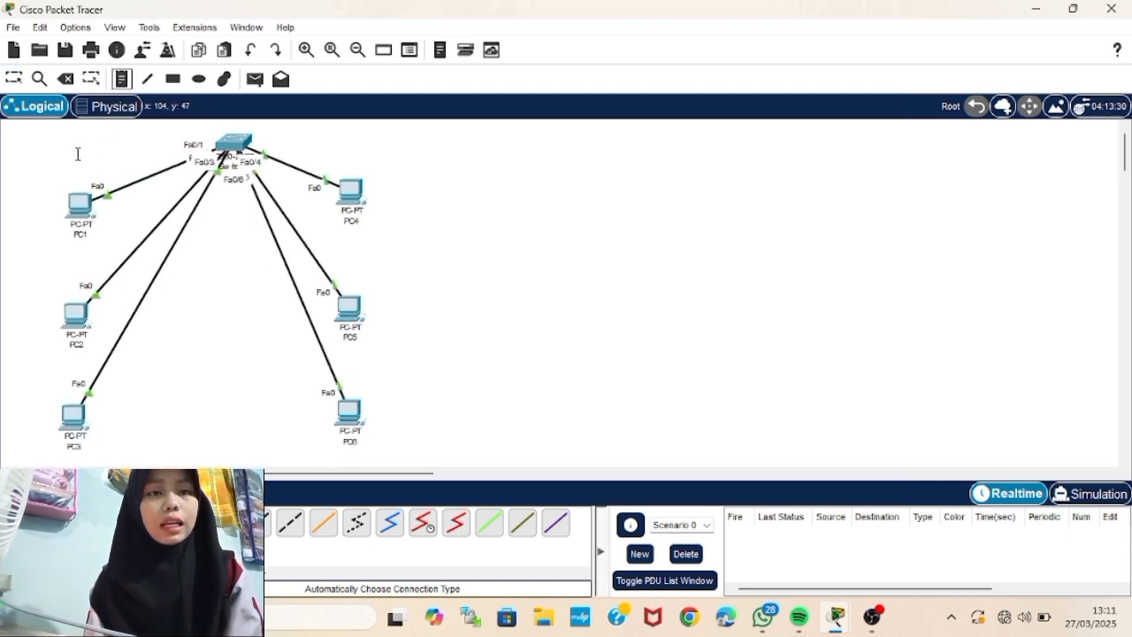
- Add the network notes 192.168.10.0/24 above PC1 and 192.168.20.0/24 above PC4
click(78, 154)
text(192.168.)
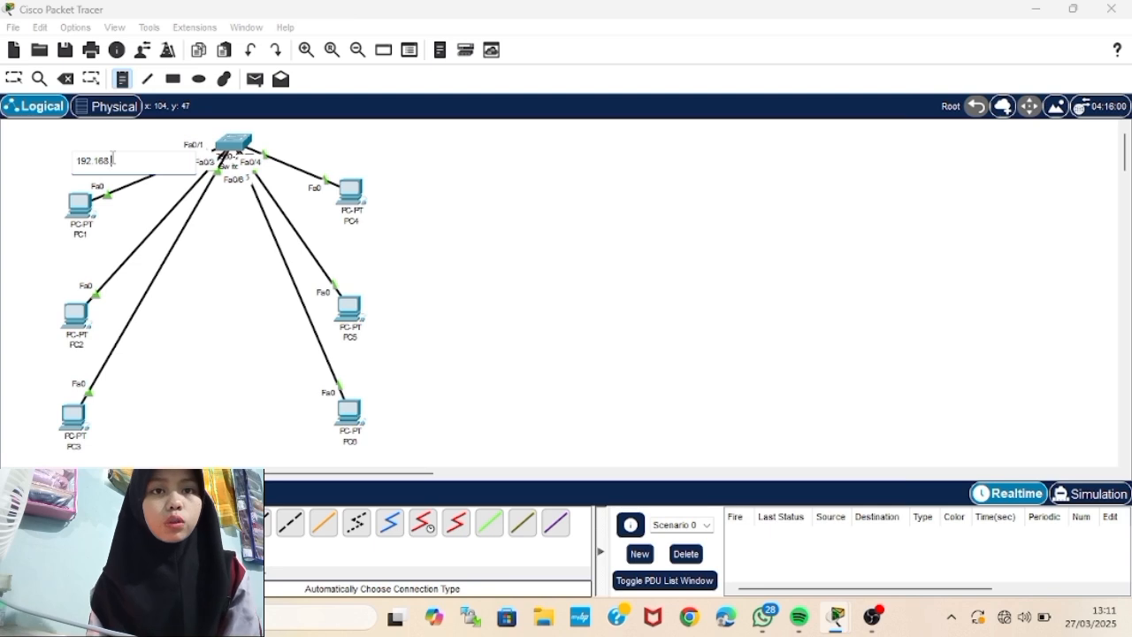
text(10.0/24)
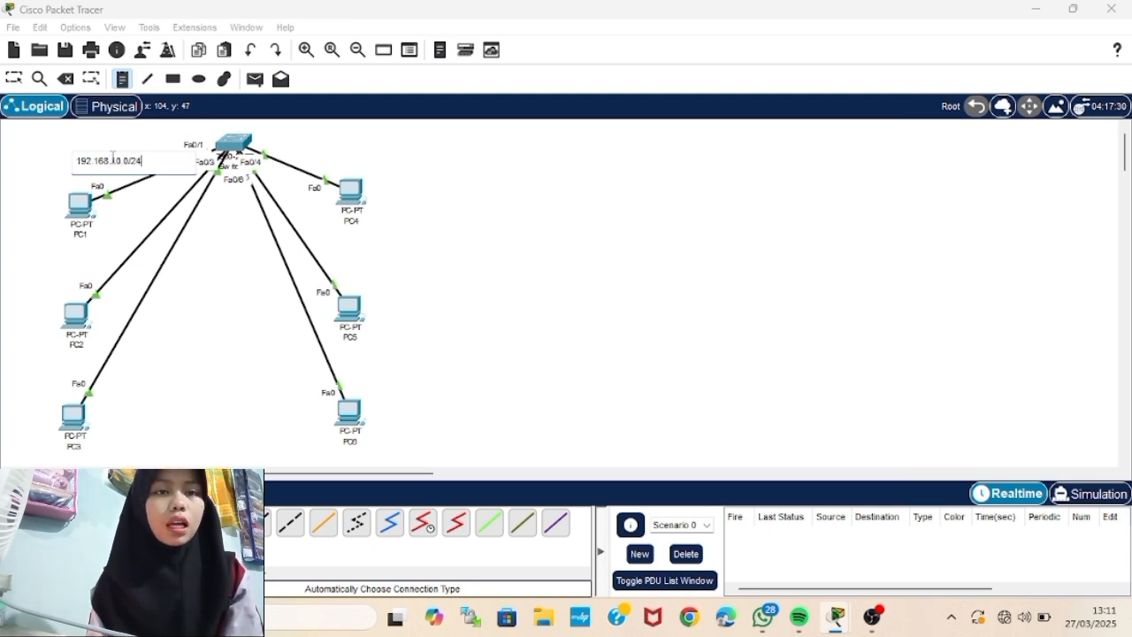
click(310, 156)
text(192.1)
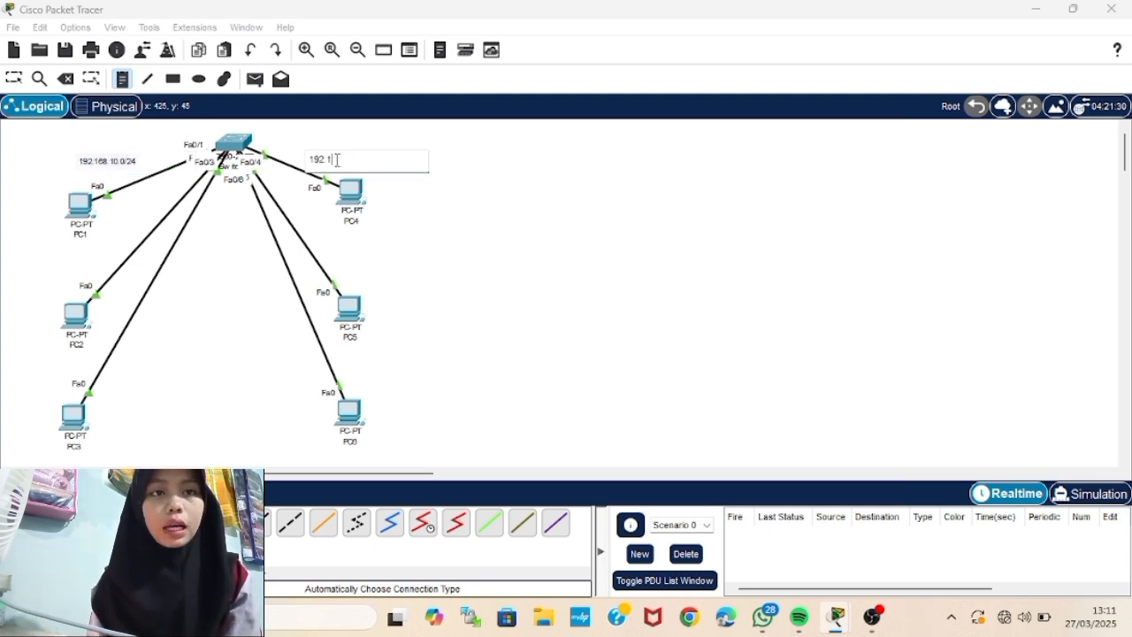
text(68.20.0/24)
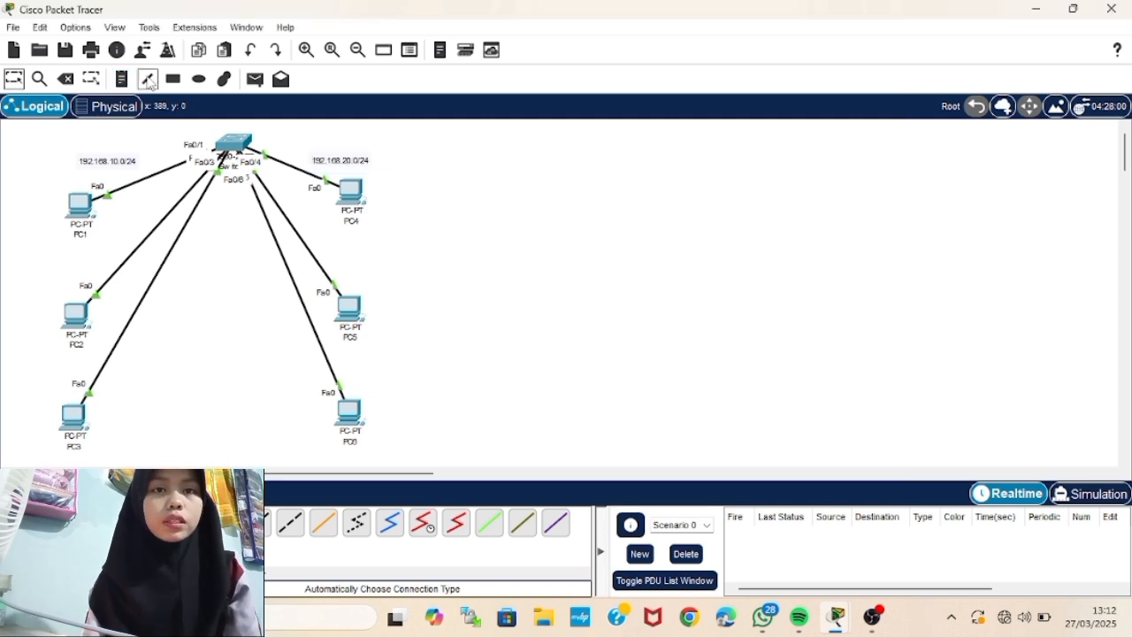
- Draw unfilled black-outlined rectangles around the whole topology, the PC1 to PC3 group and the PC4 to PC6 group
click(148, 79)
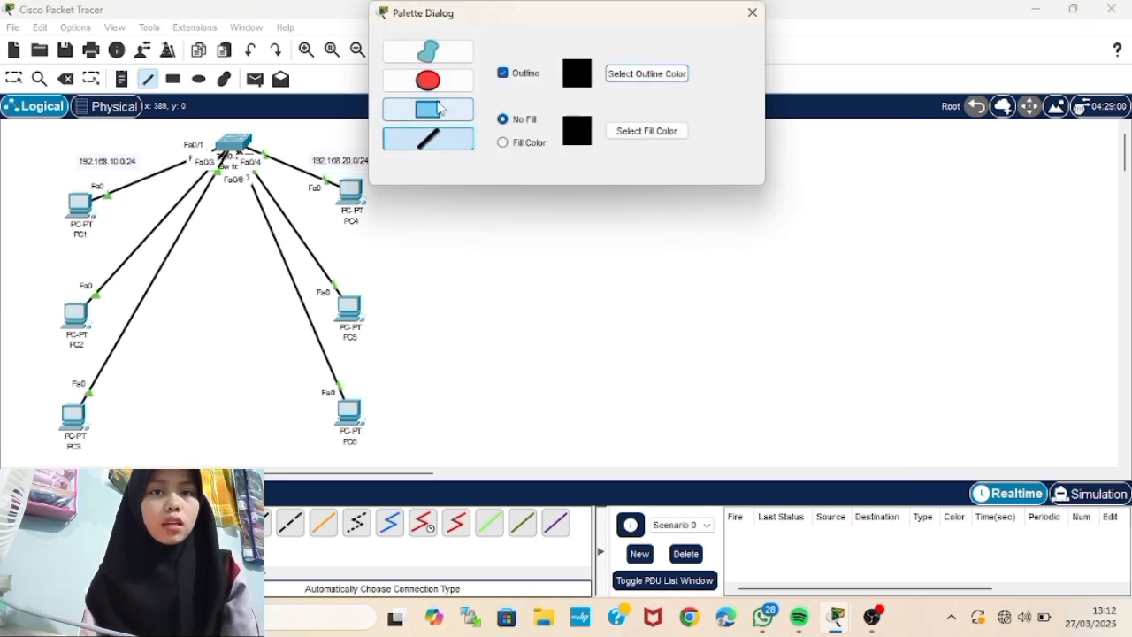
click(436, 105)
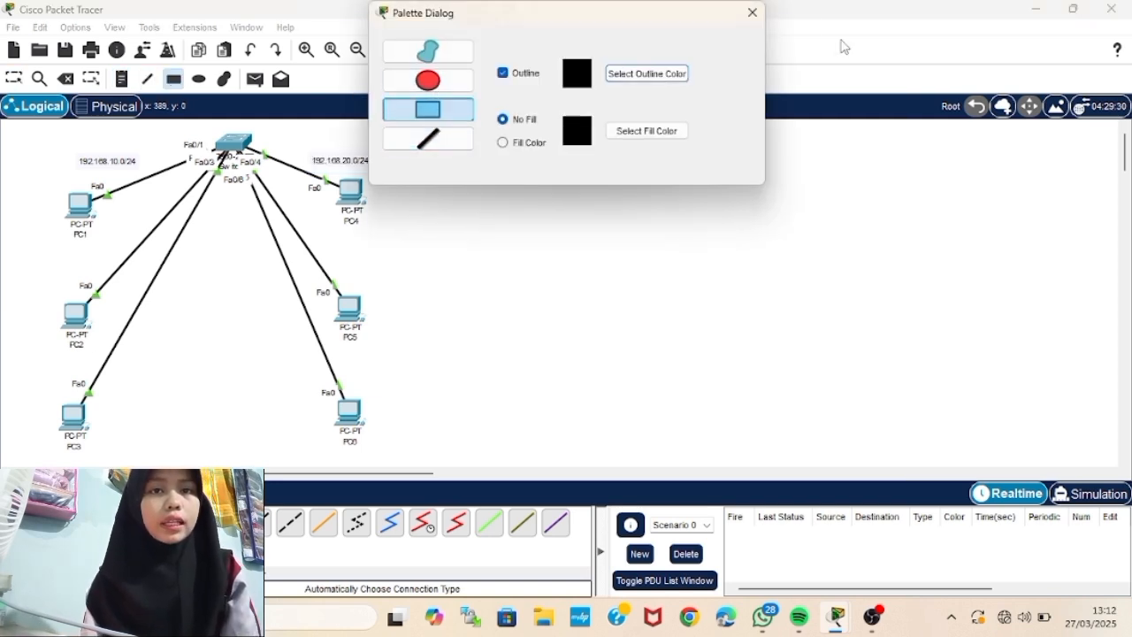
drag(17, 125, 447, 460)
drag(33, 130, 187, 453)
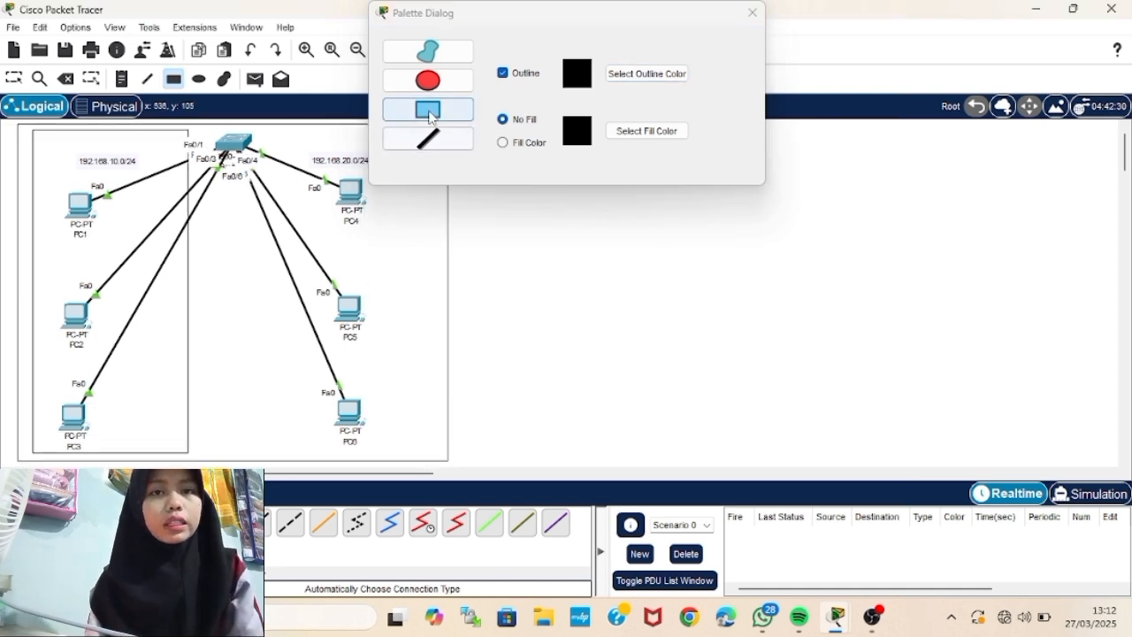
click(430, 115)
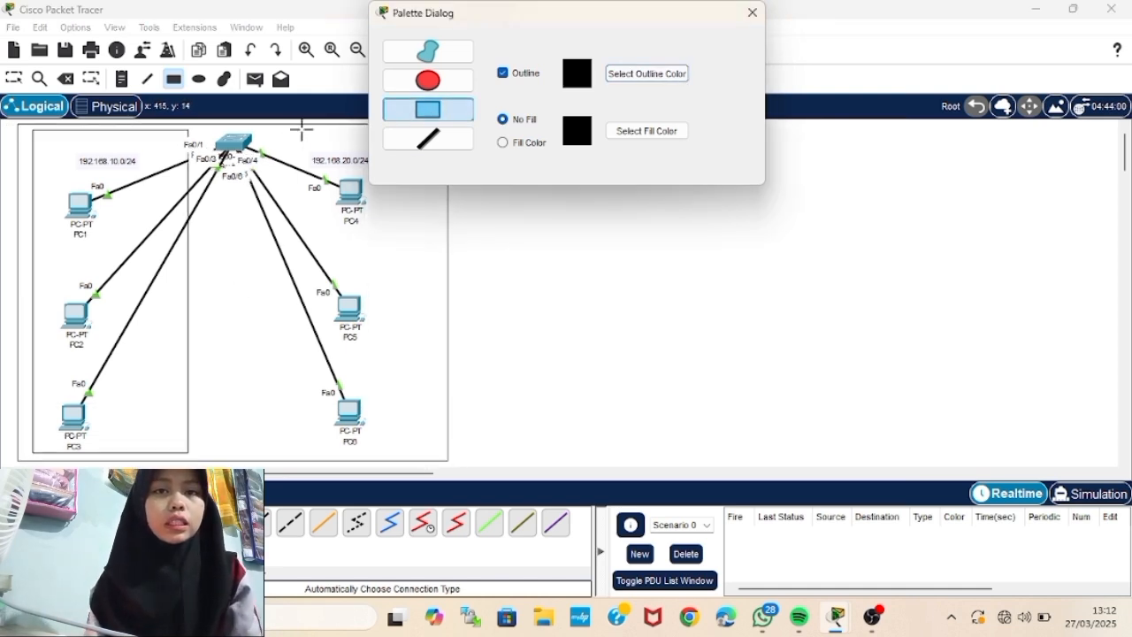
drag(302, 130, 440, 453)
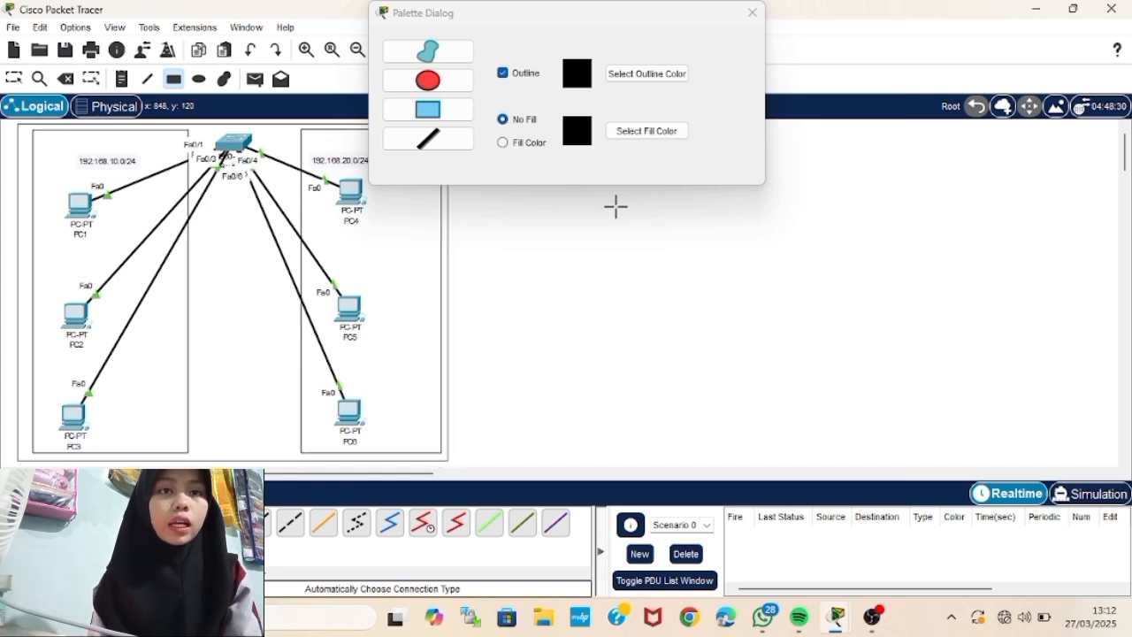
click(752, 13)
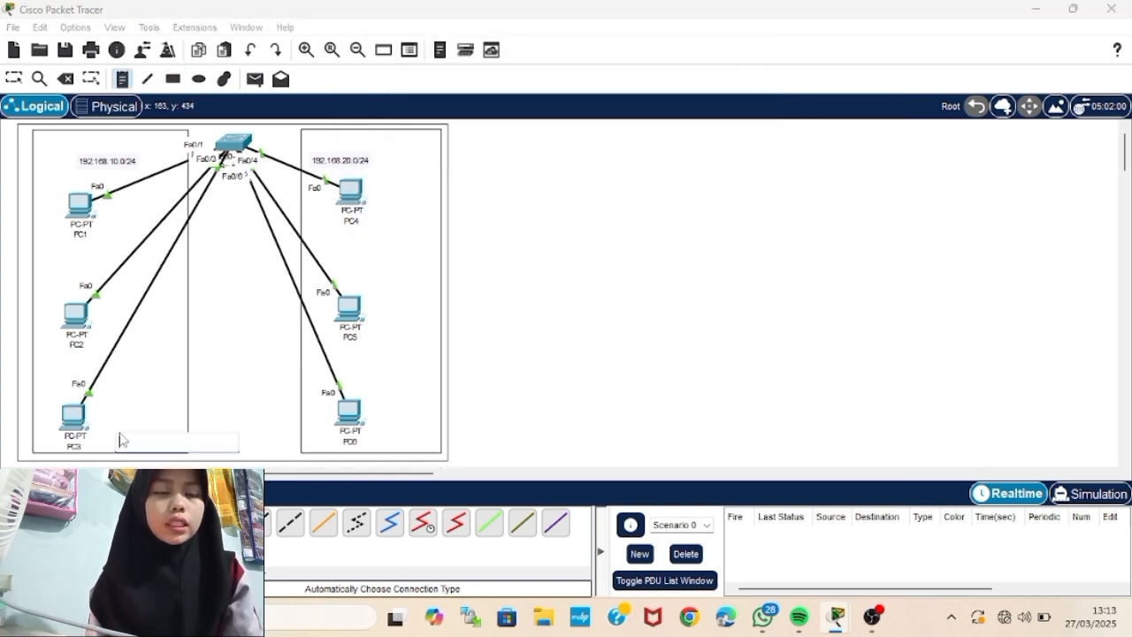
- Label the PC1 to PC3 rectangle VLAN 10 and the PC4 to PC6 rectangle VLAN 20
click(120, 435)
text(VLAN 10)
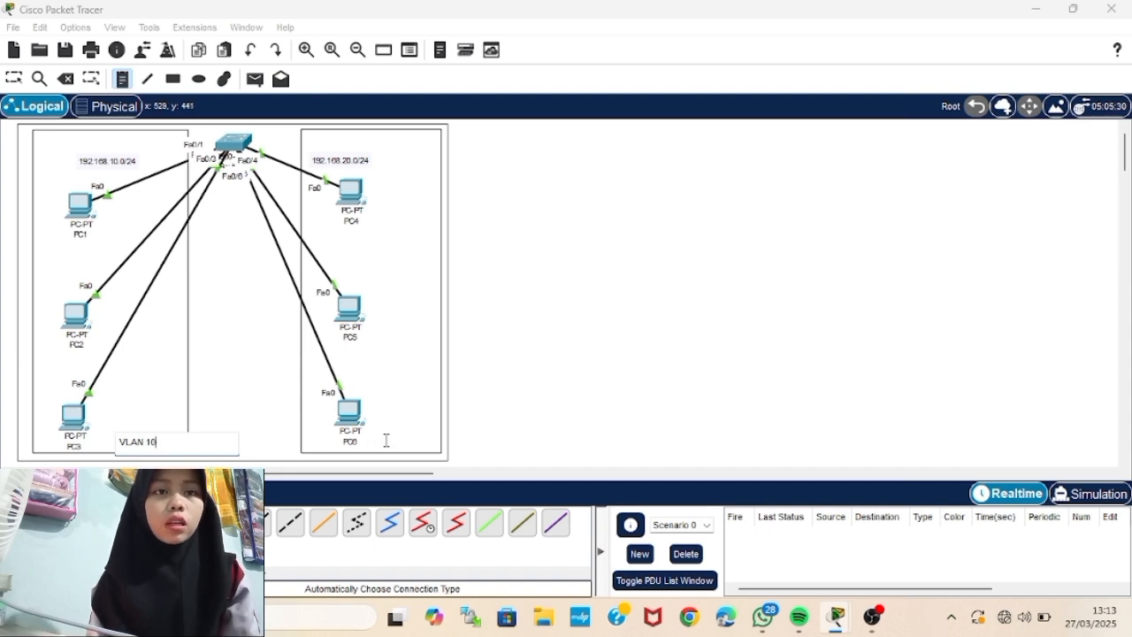
click(379, 441)
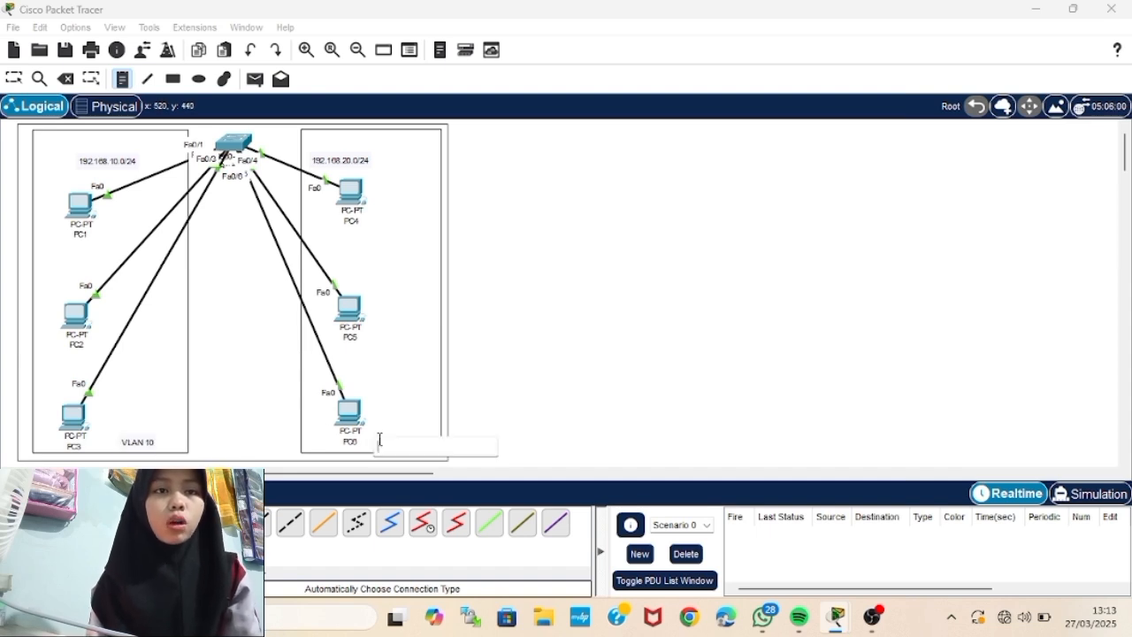
text(VLAN20)
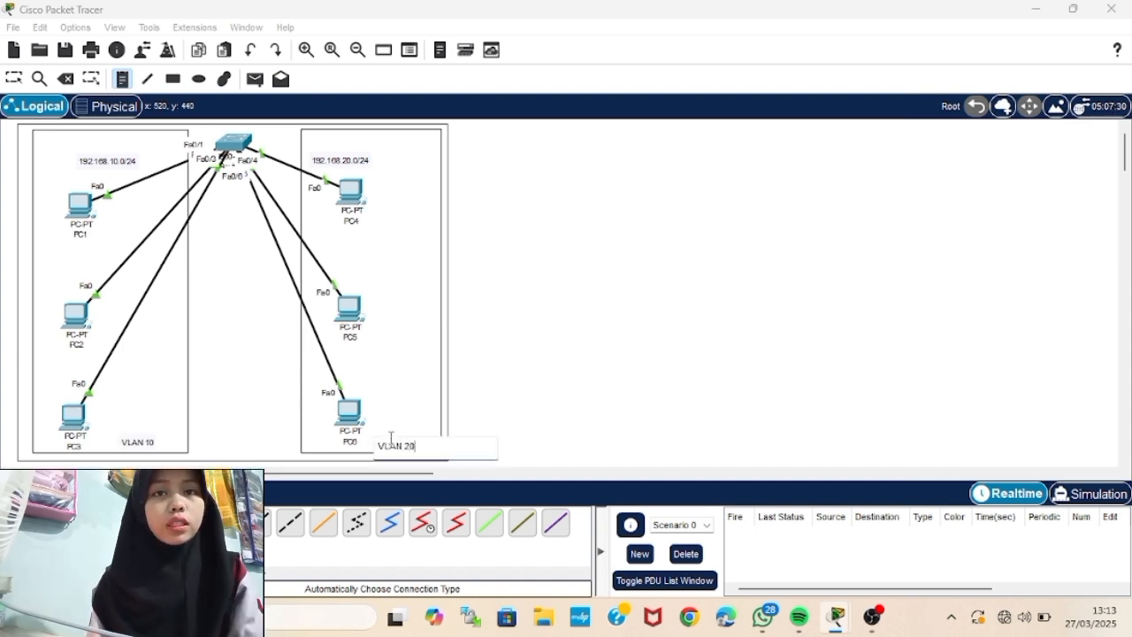
key(Escape)
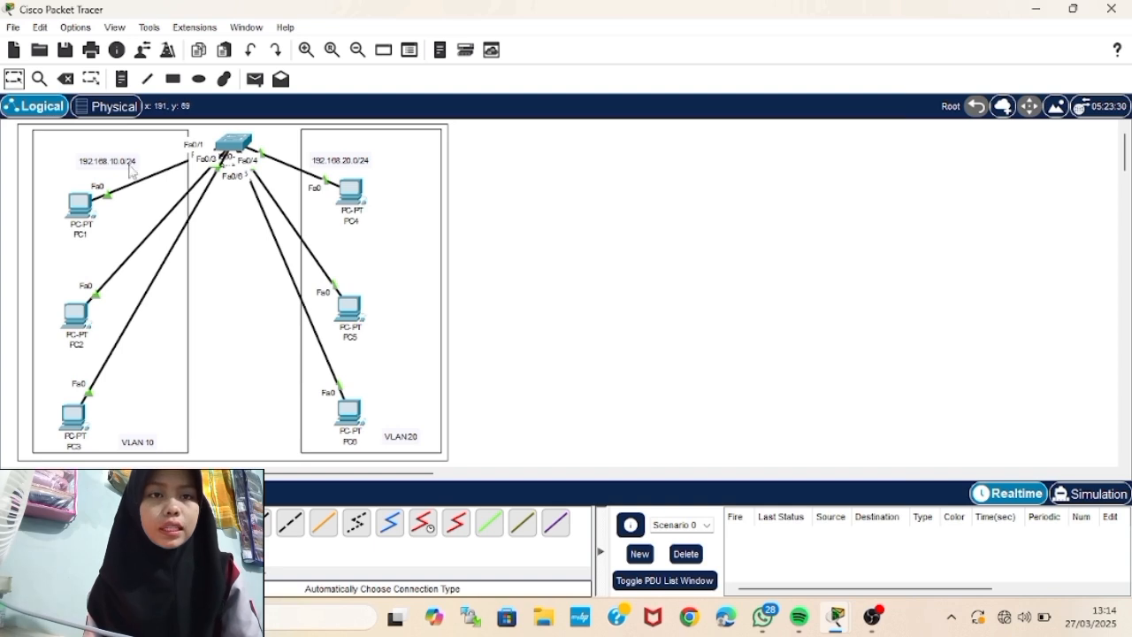
- Assign PC1 the static IPv4 address 192.168.10.1 with subnet mask 255.255.255.0
click(84, 210)
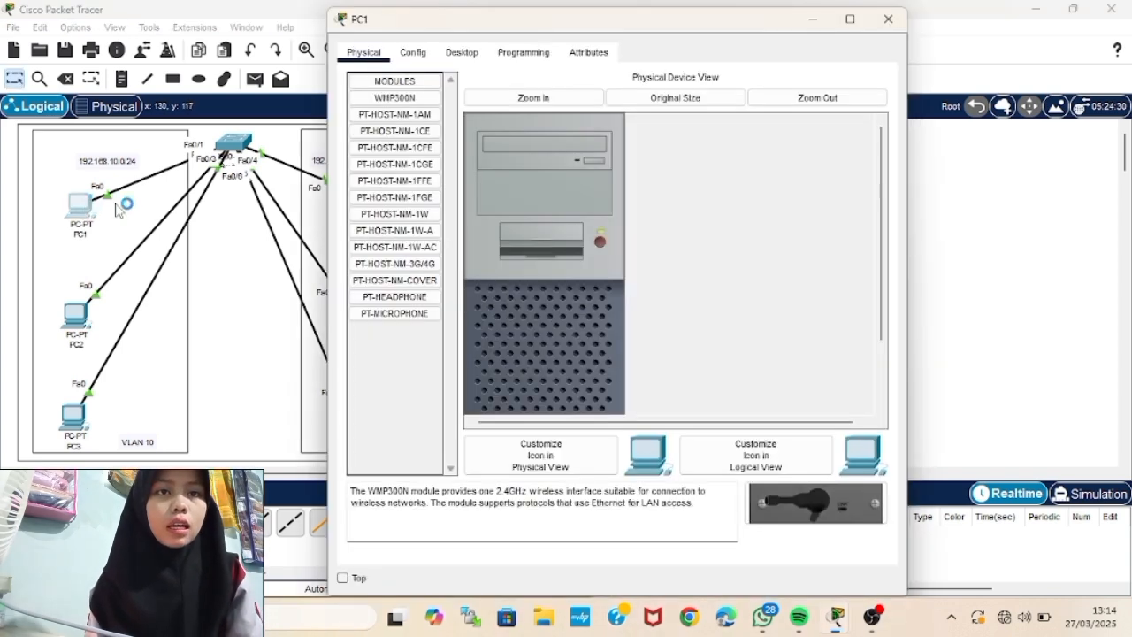
click(462, 52)
click(423, 118)
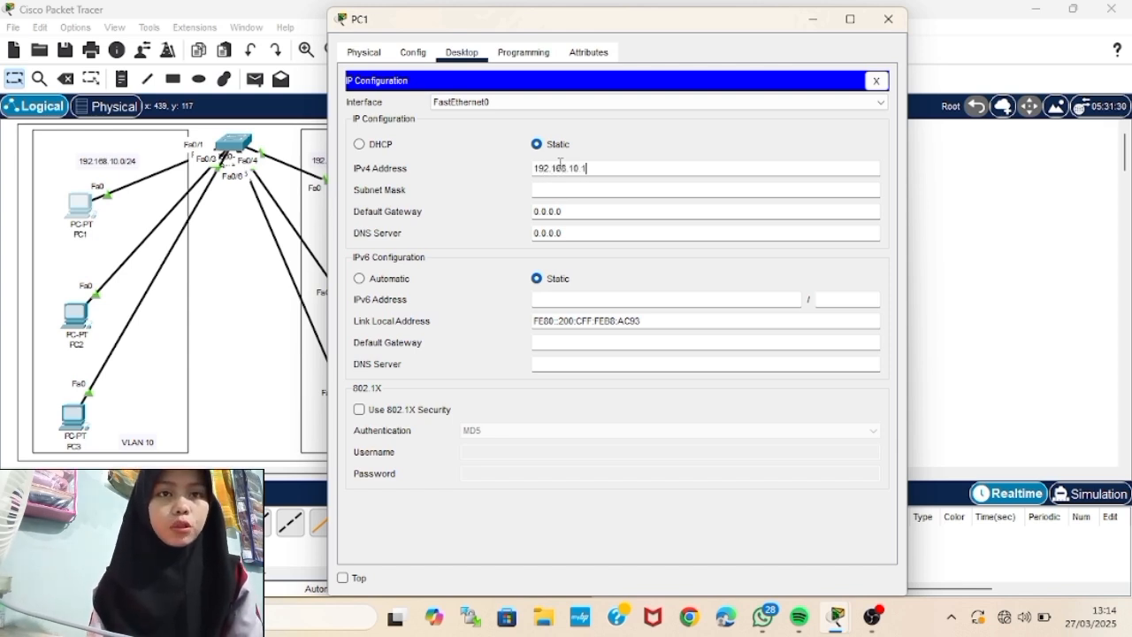
click(590, 190)
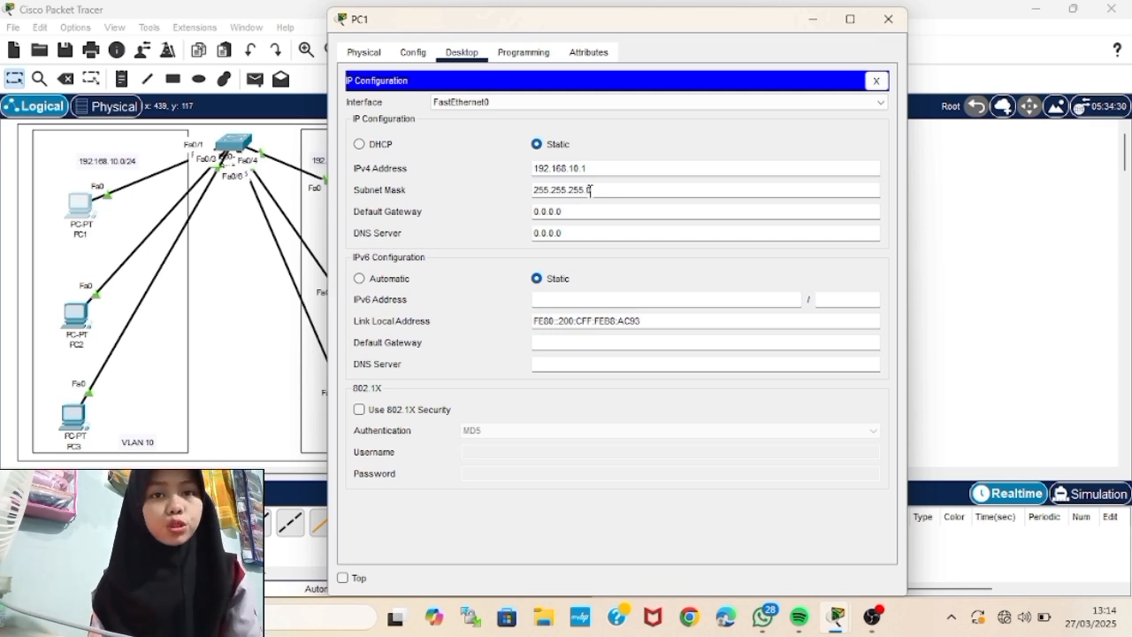
click(892, 27)
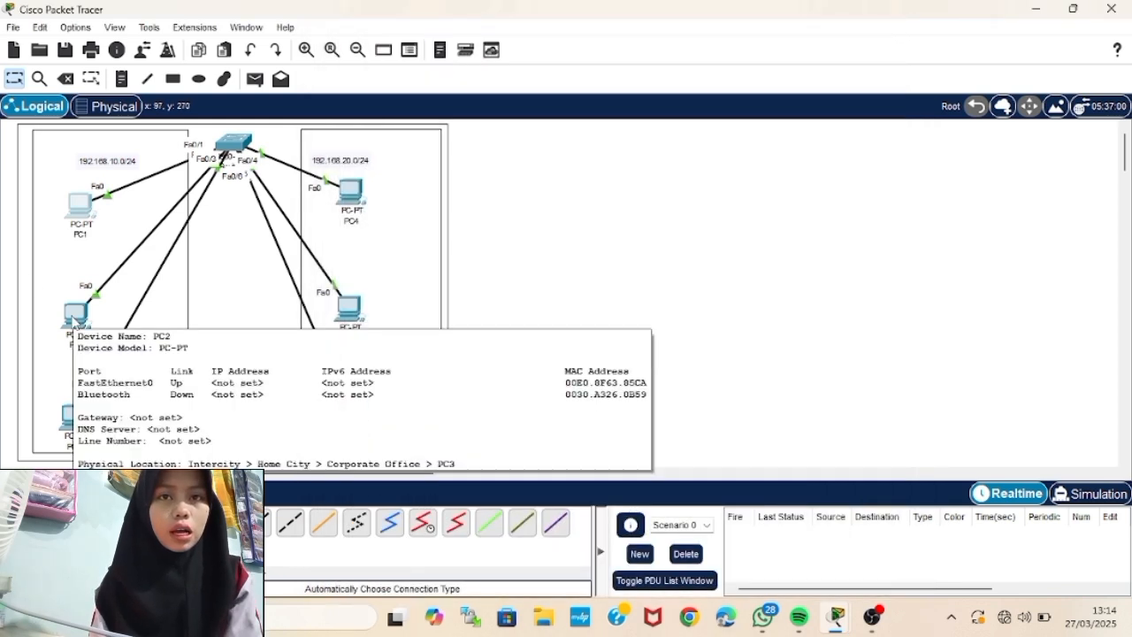
- Assign PC2 the static IPv4 address 192.168.10.2 with subnet mask 255.255.255.0
click(76, 320)
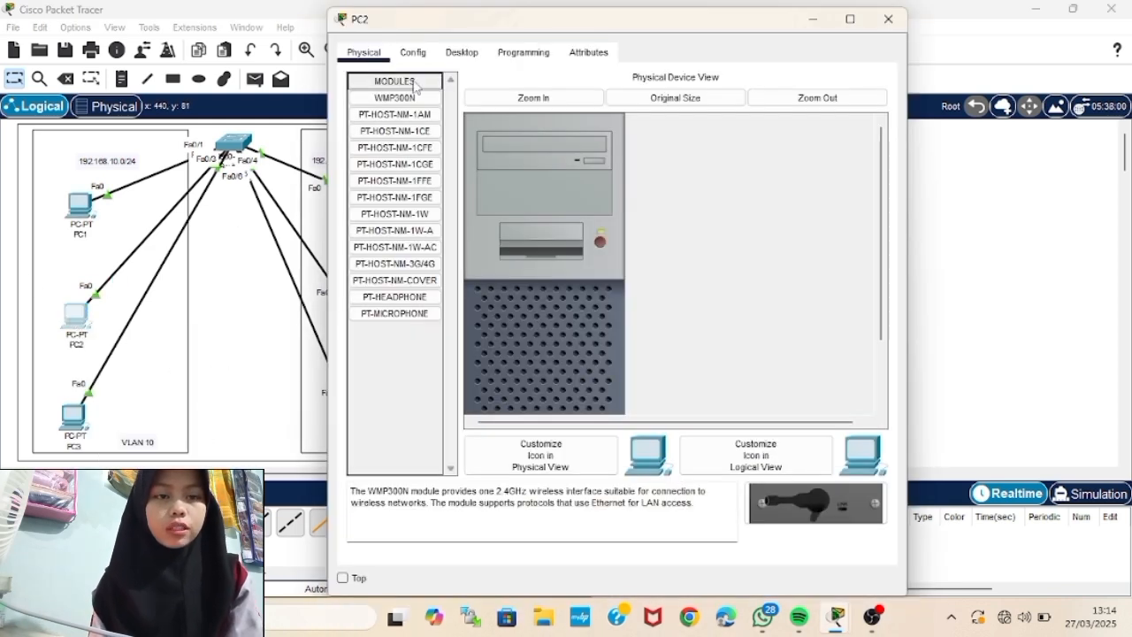
click(460, 52)
click(397, 131)
click(560, 170)
text(1192)
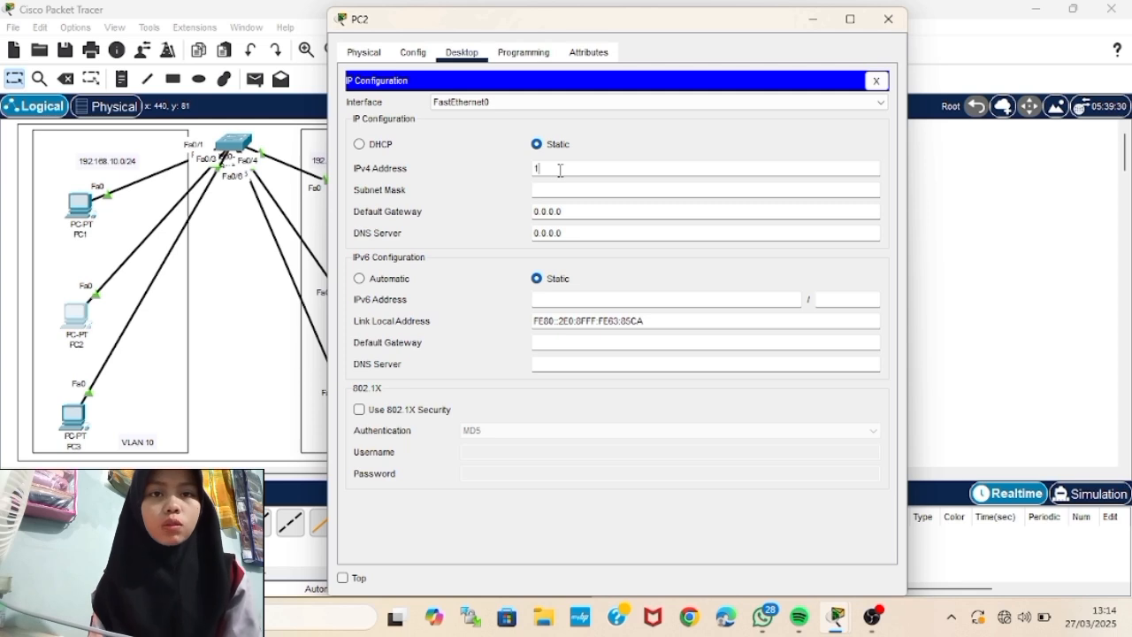
key(BackSpace)
key(BackSpace)
key(BackSpace)
text(192.16)
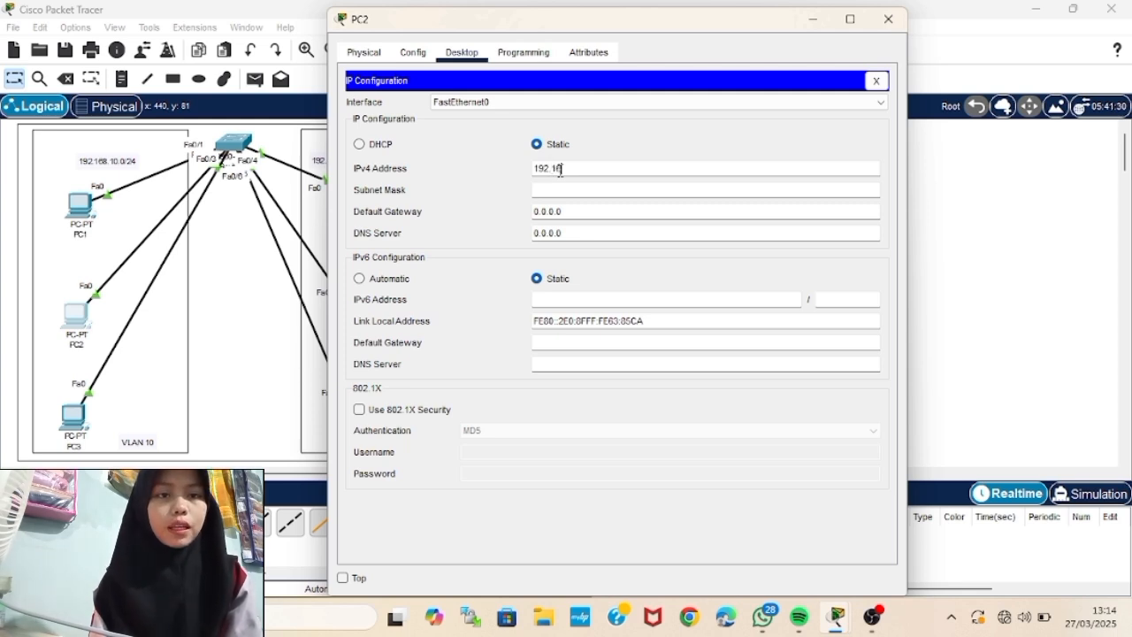
text(8.10.0/2)
click(576, 189)
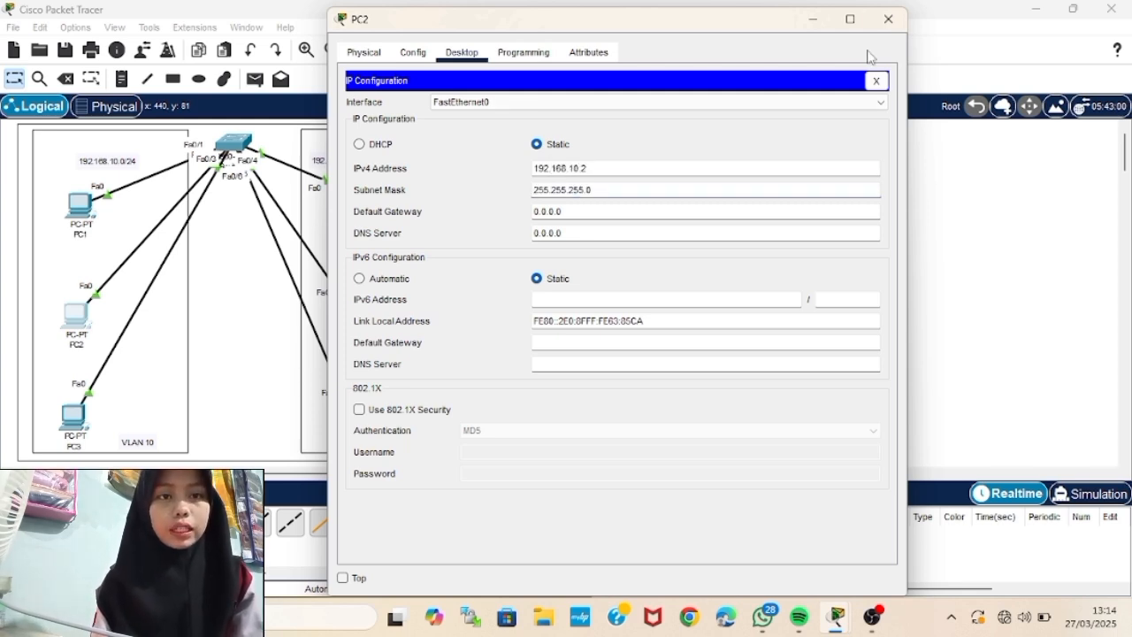
click(888, 19)
- Assign PC3 the static IPv4 address 192.168.10.3 and fill in its default subnet mask
double_click(67, 414)
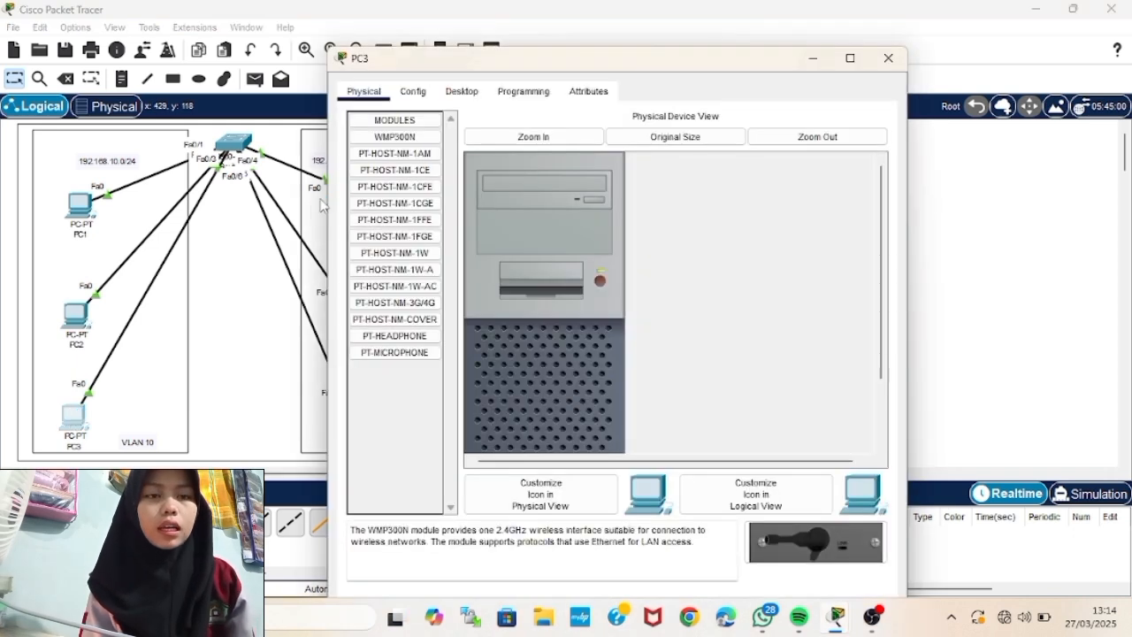
click(467, 92)
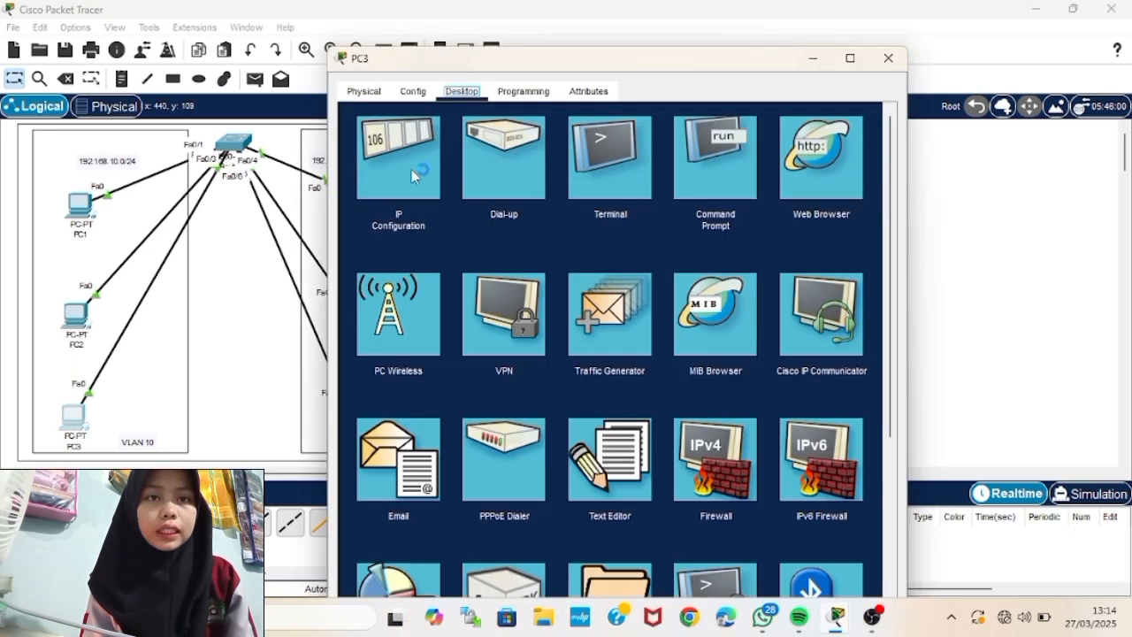
click(425, 173)
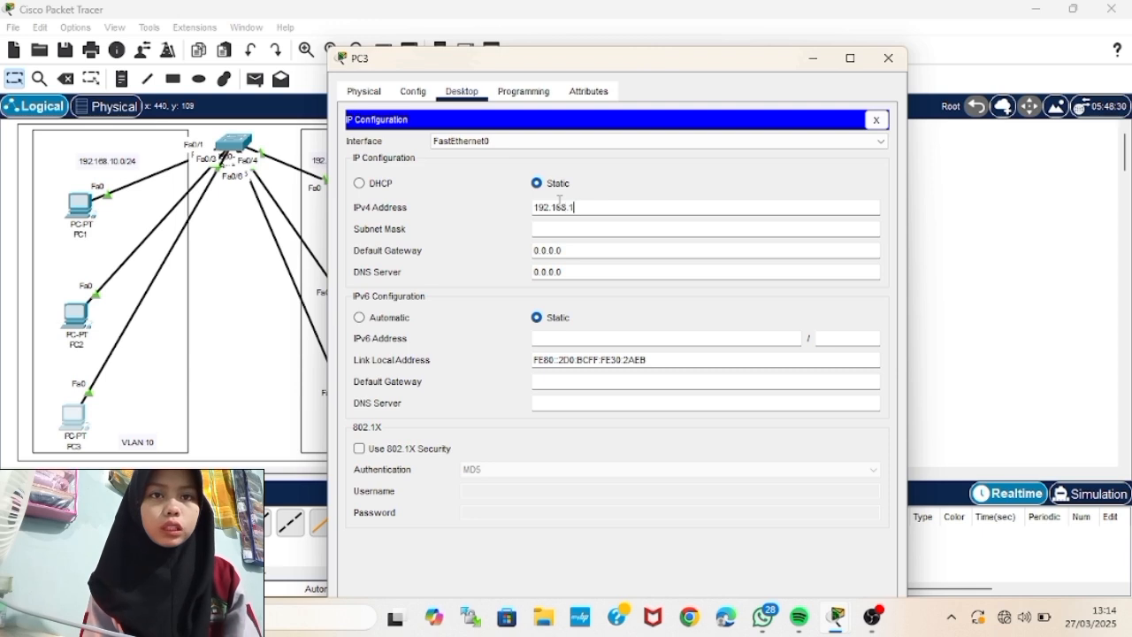
click(576, 207)
key(Delete)
key(Delete)
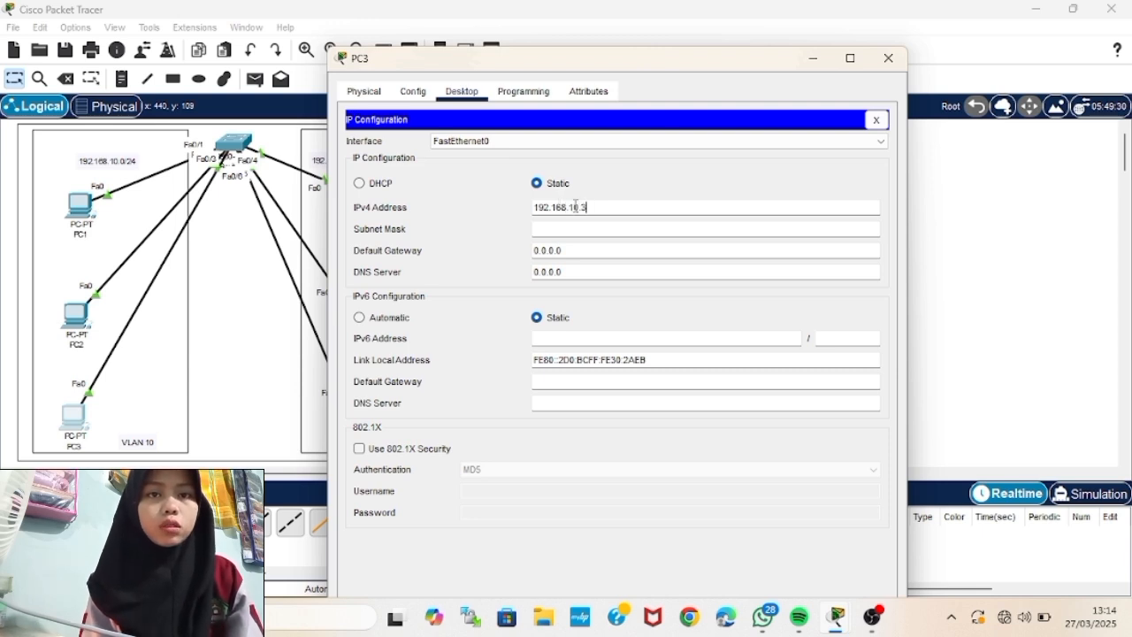
text(.3)
key(Tab)
click(888, 58)
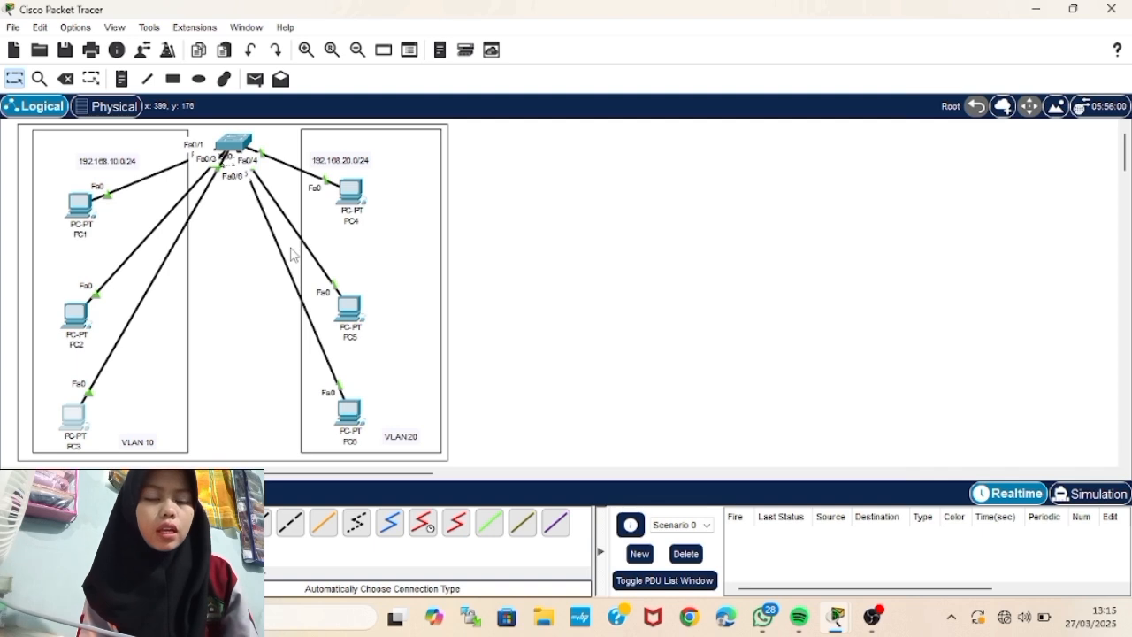
- Assign PC4 the static IPv4 address 192.168.20.1 with subnet mask 255.255.255.0
click(348, 193)
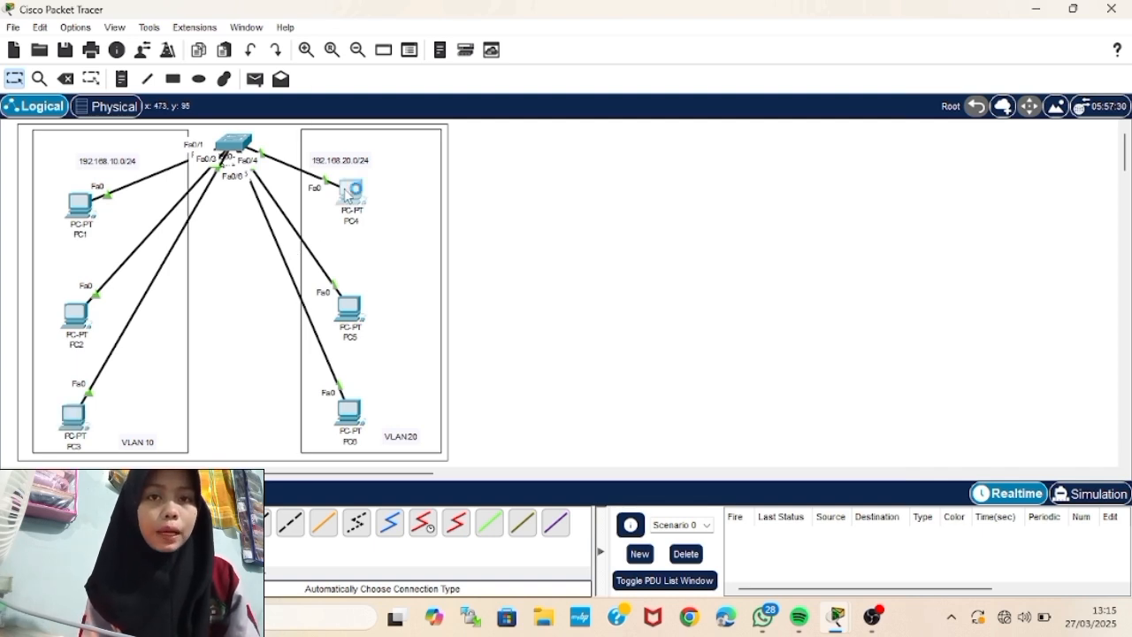
click(469, 96)
click(430, 170)
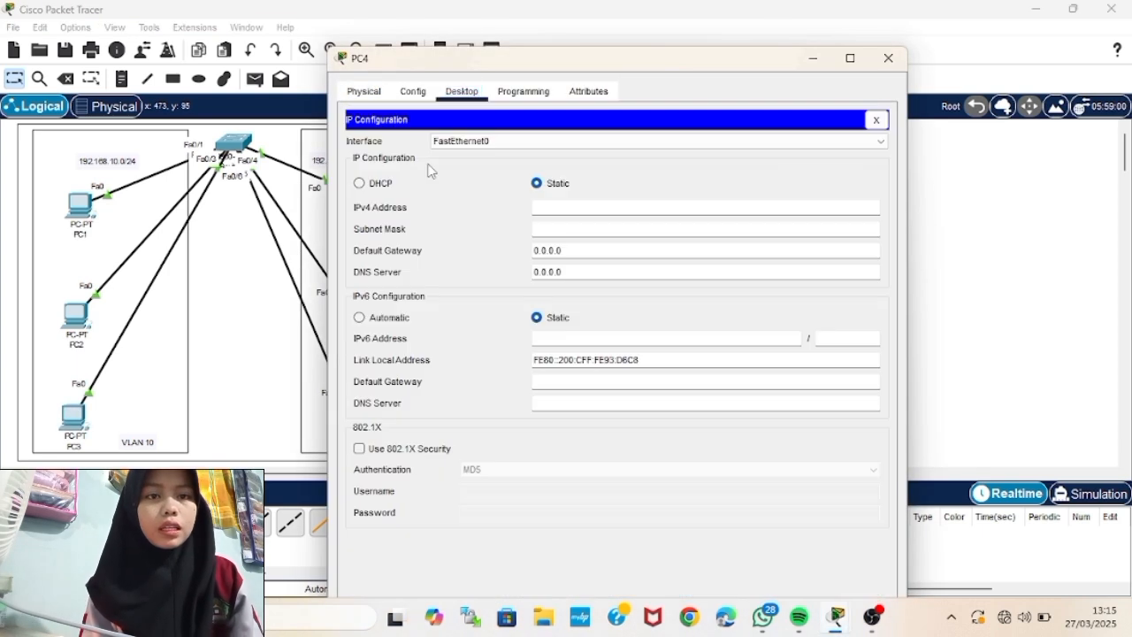
click(552, 210)
text(192.168.20.1)
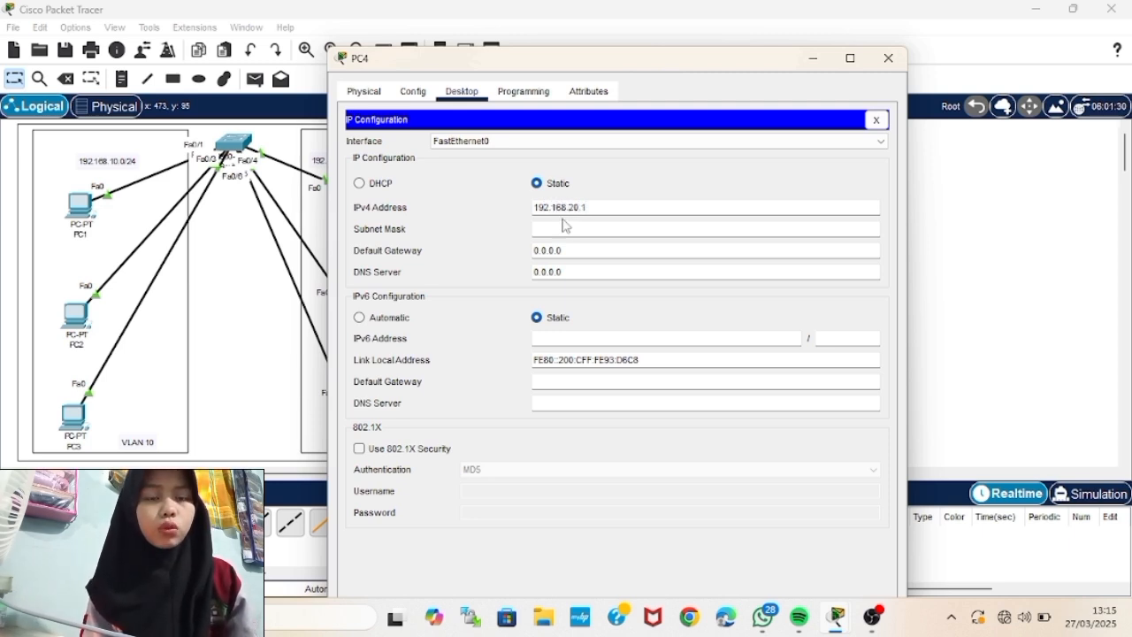
click(563, 226)
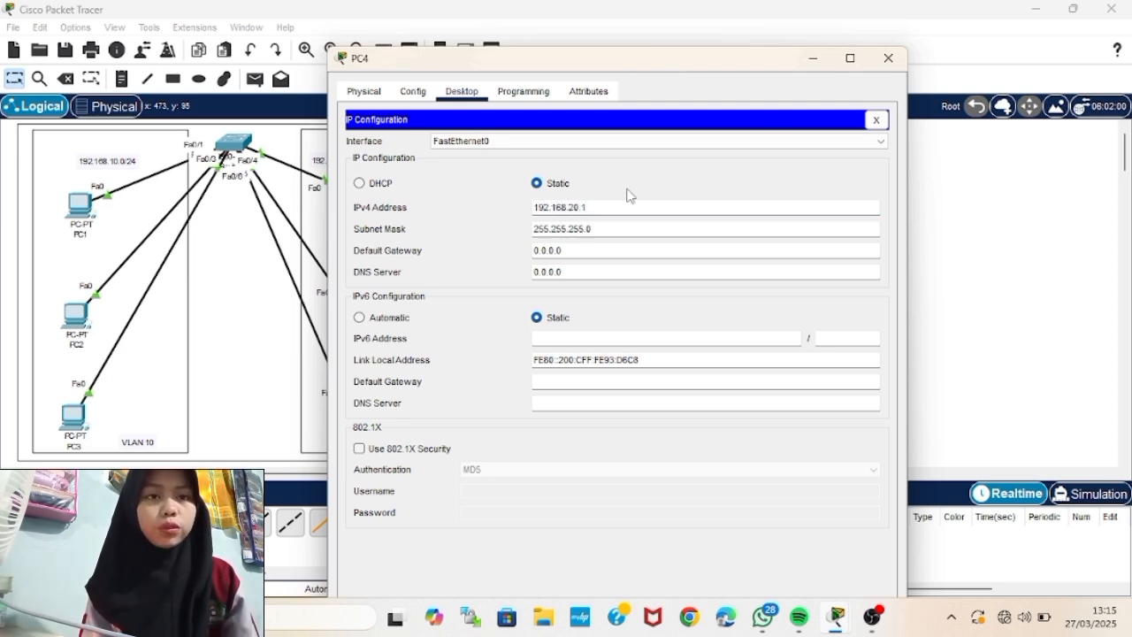
click(889, 63)
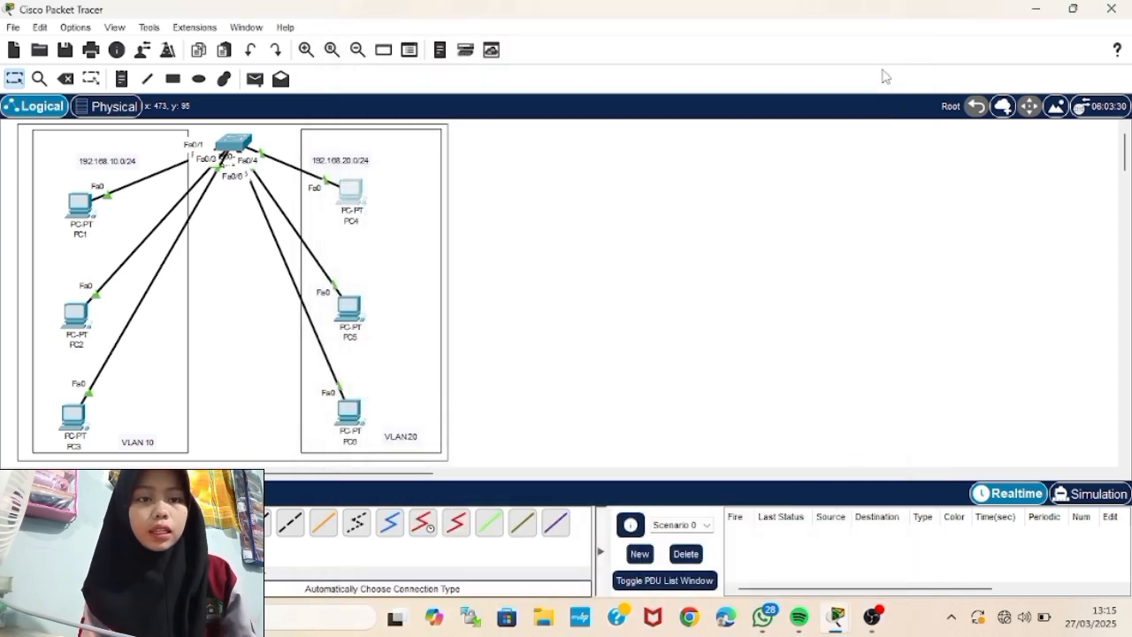
- Assign PC5 the static IPv4 address 192.168.20.2 with subnet mask 255.255.255.0
click(350, 312)
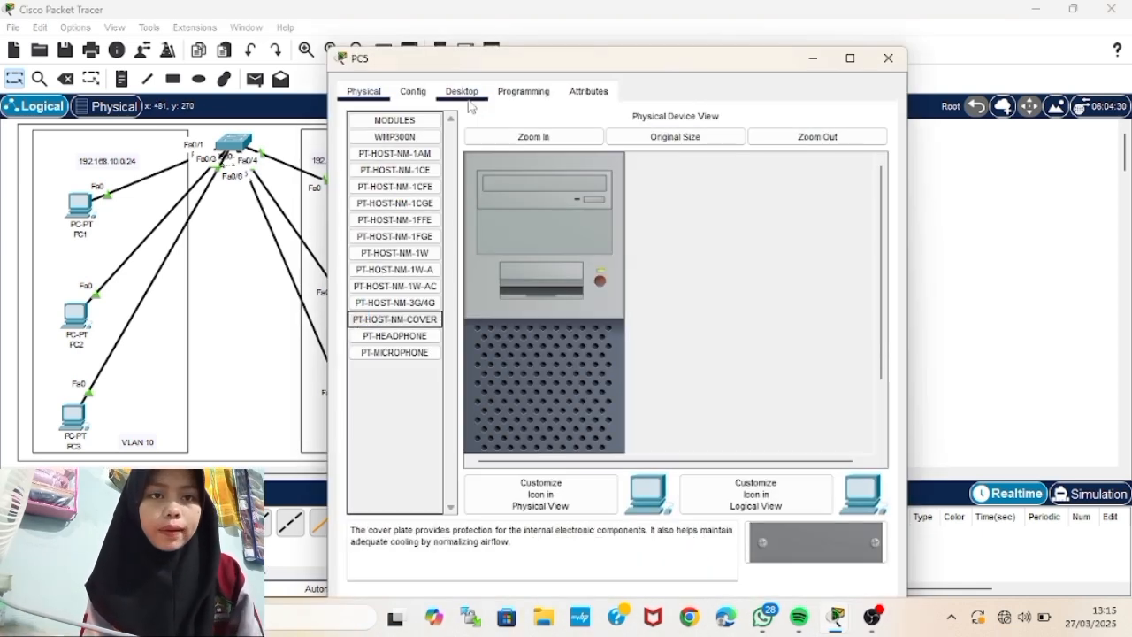
click(467, 96)
click(393, 176)
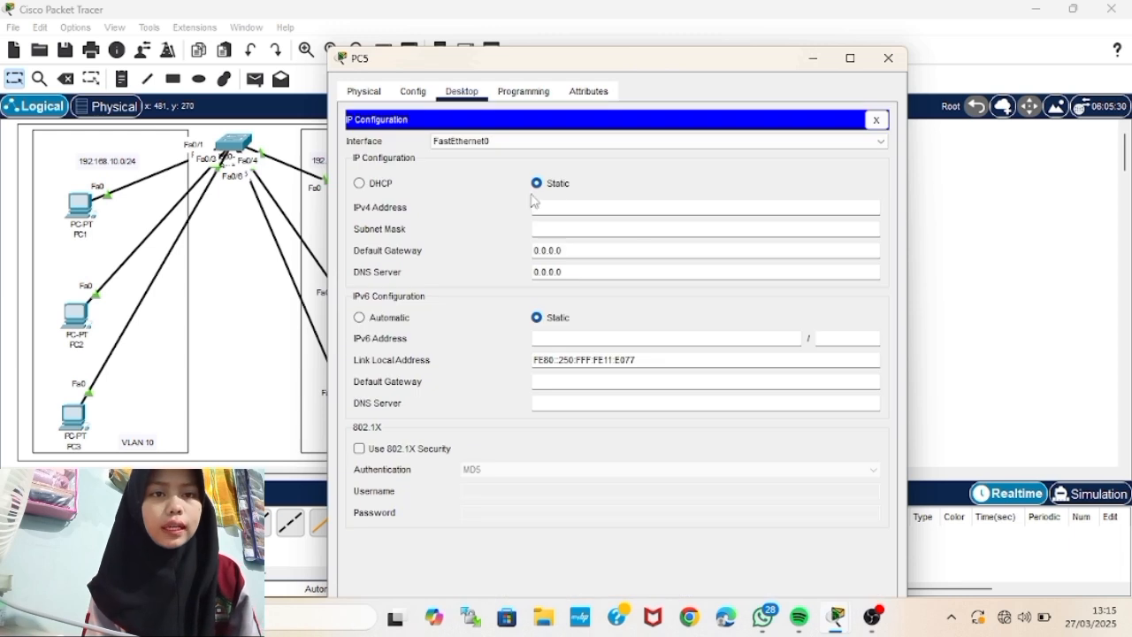
click(550, 203)
text(192.168.20)
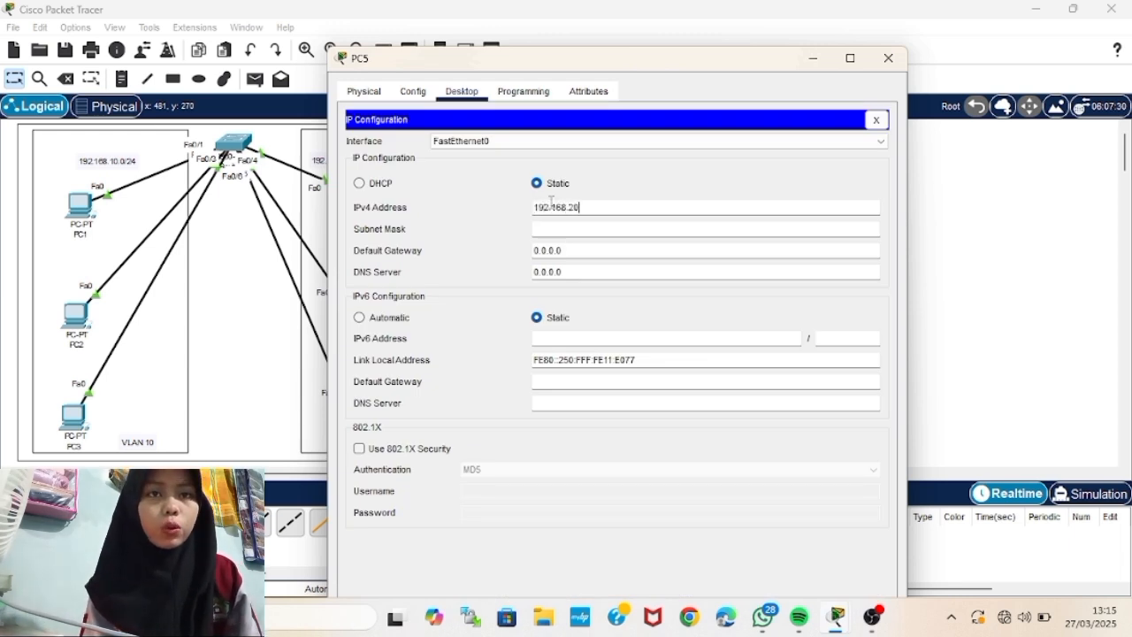
click(577, 227)
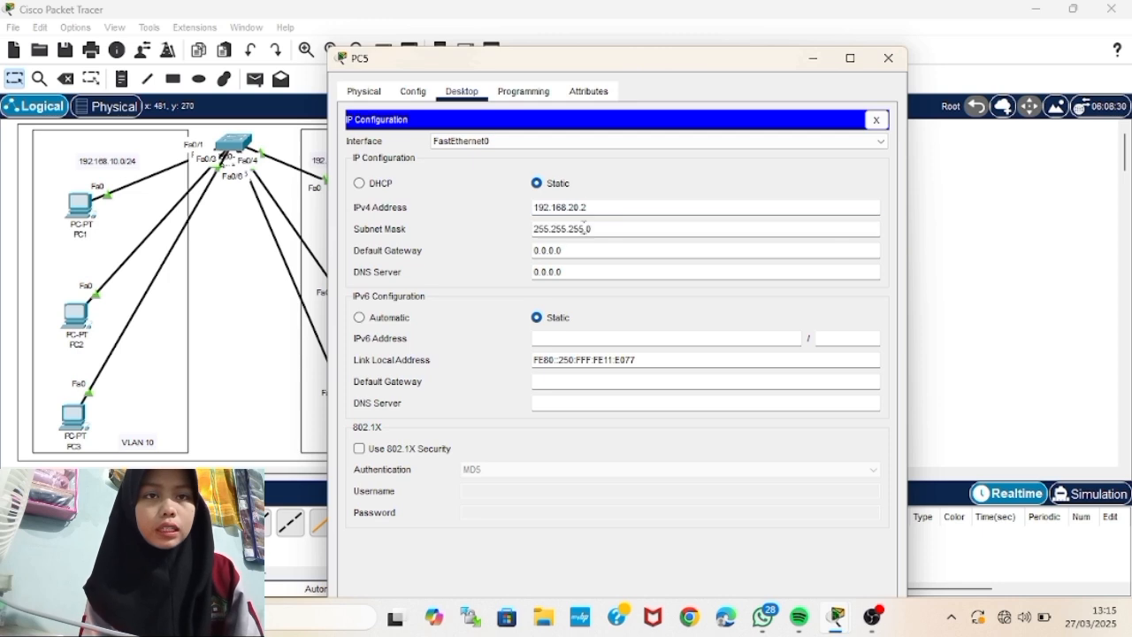
click(888, 58)
- Assign PC6 the static IPv4 address 192.168.20.3 with subnet mask 255.255.255.0
click(354, 413)
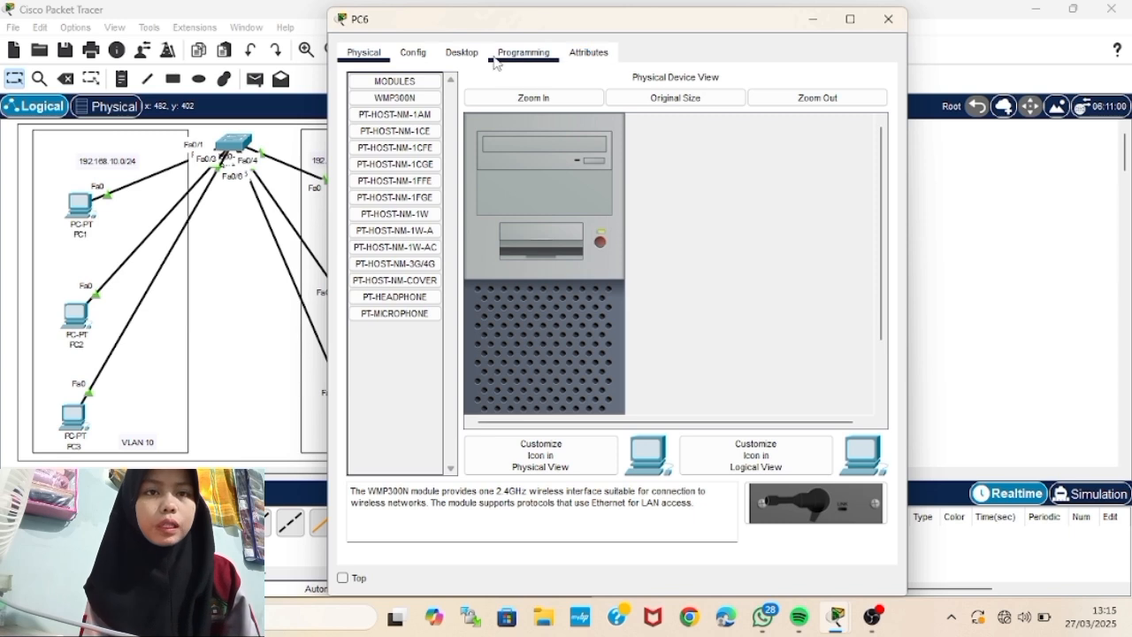
click(461, 52)
click(399, 119)
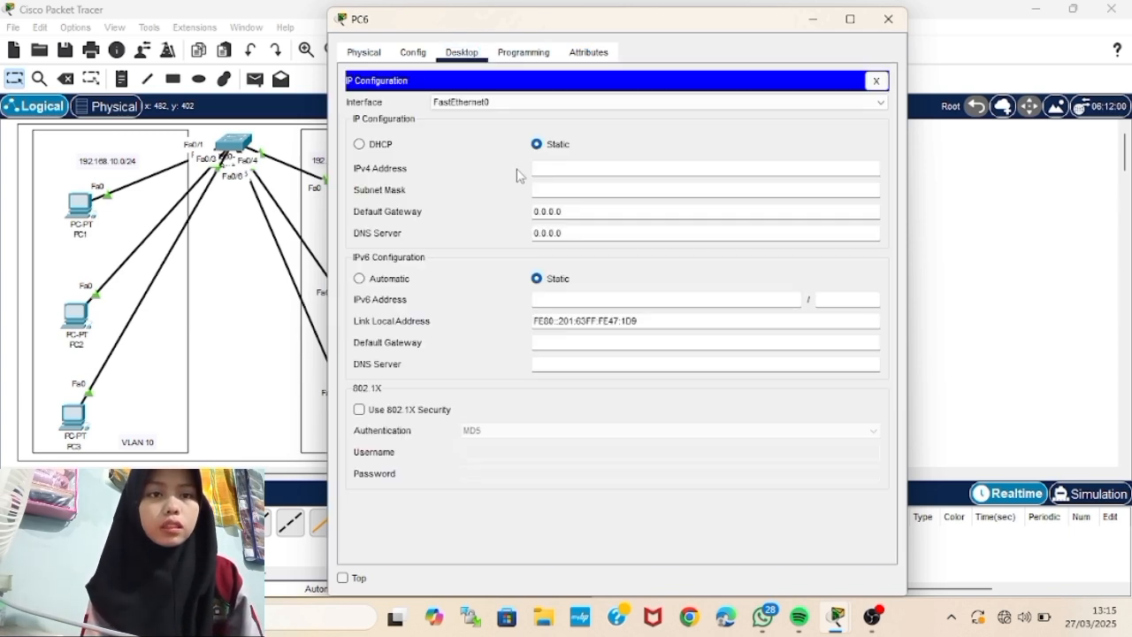
click(550, 166)
text(192.168.)
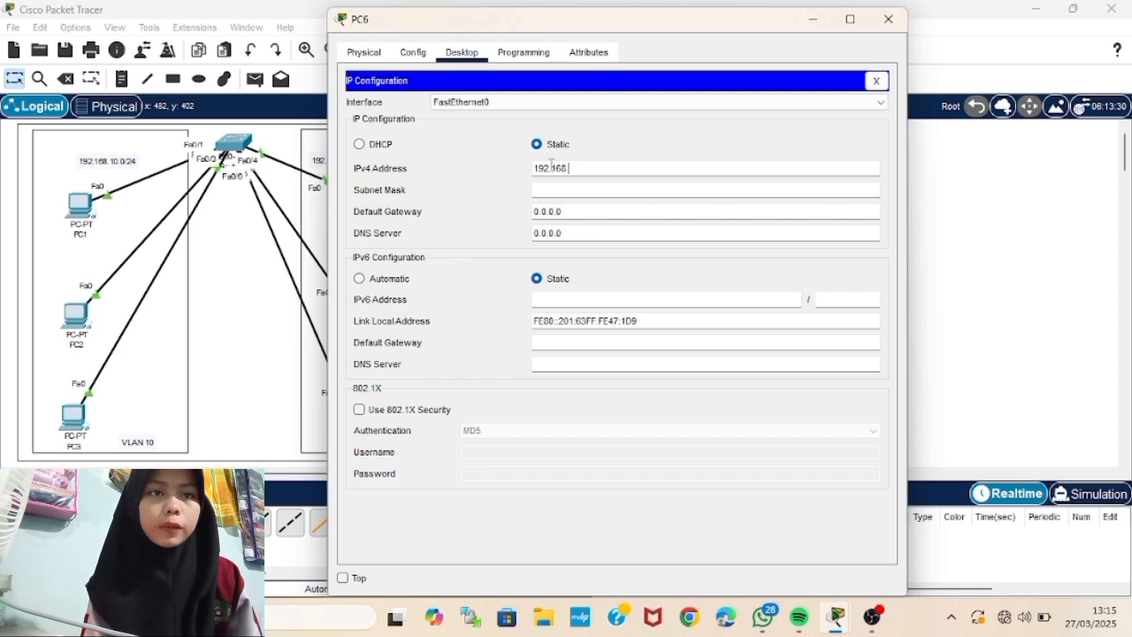
text(20.3)
click(574, 189)
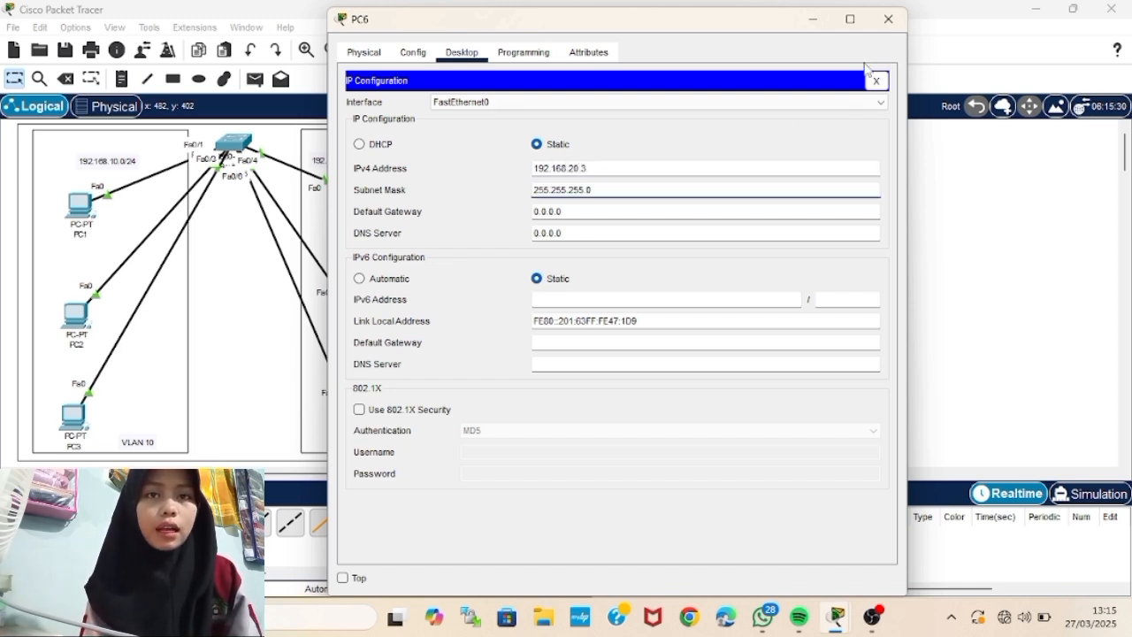
click(901, 16)
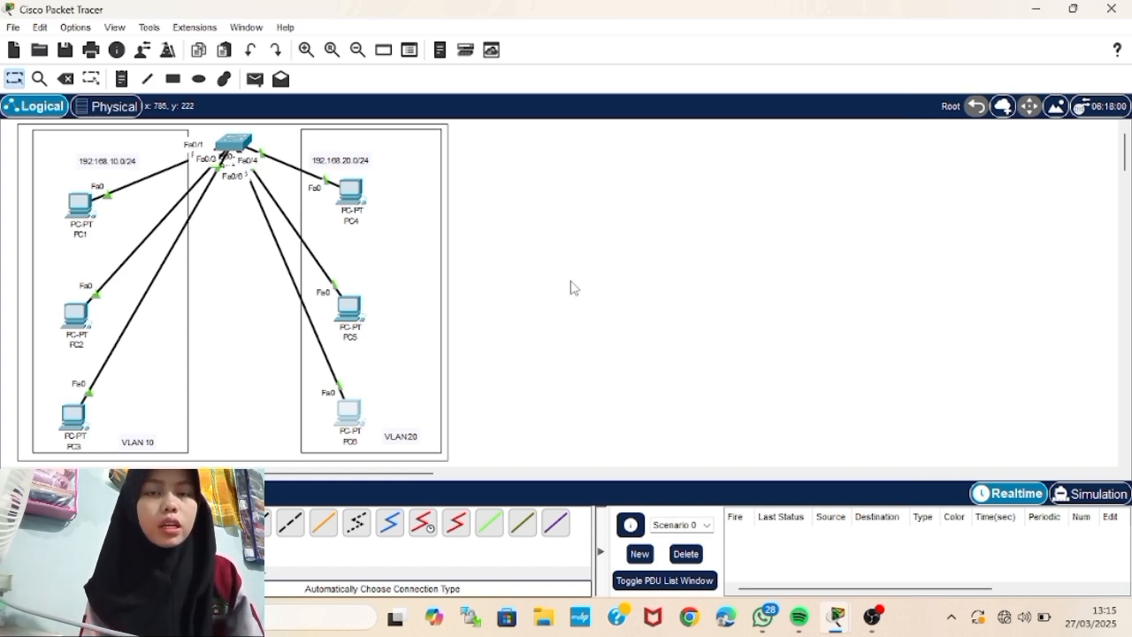
- Test connectivity within the VLAN 10 group by sending simple PDUs from PC1 to PC2 and from PC2 to PC3
click(255, 79)
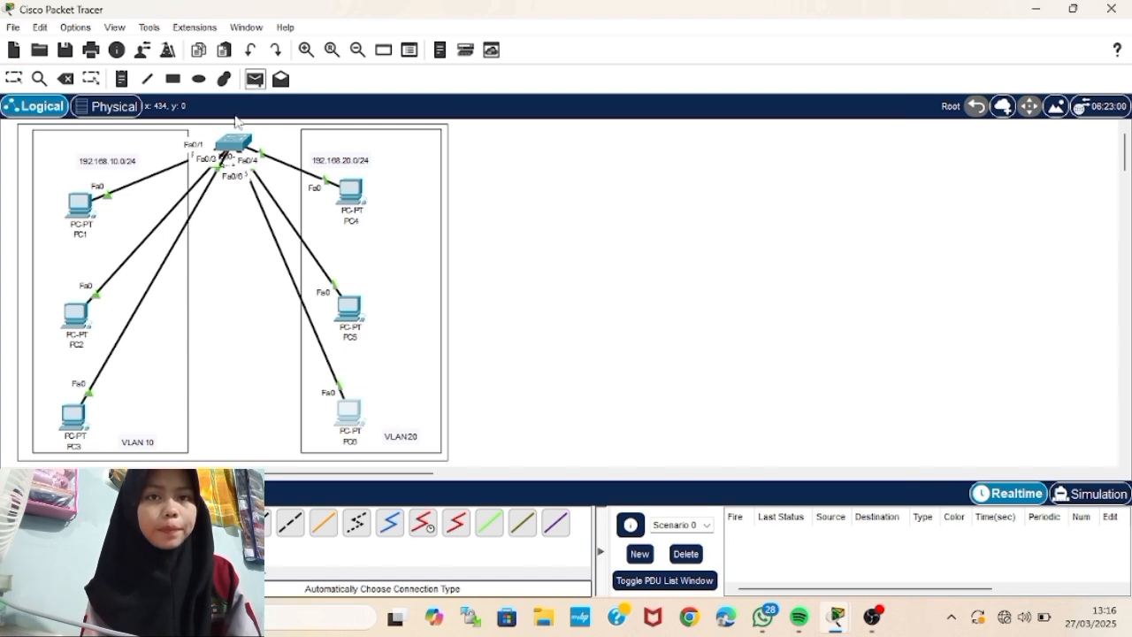
click(80, 204)
click(78, 314)
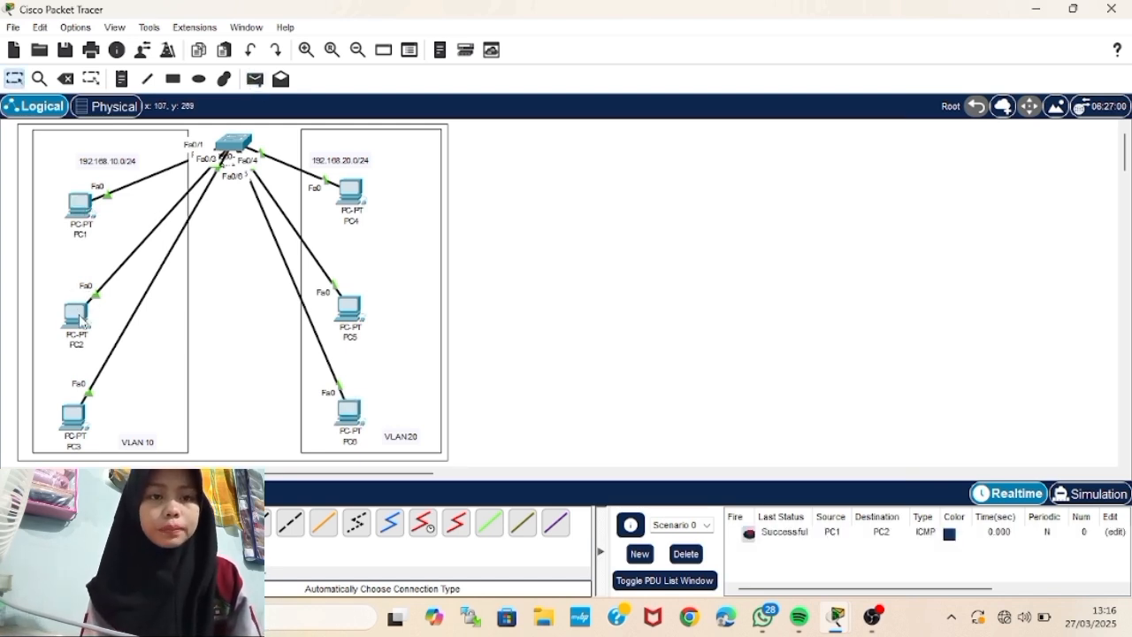
click(254, 79)
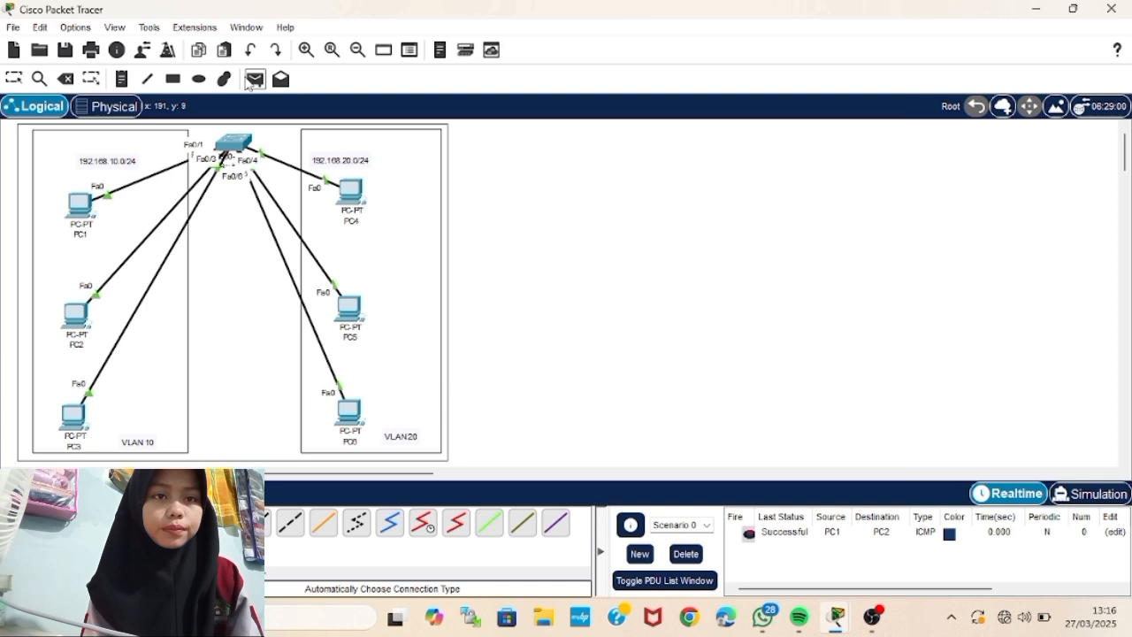
click(77, 314)
click(79, 417)
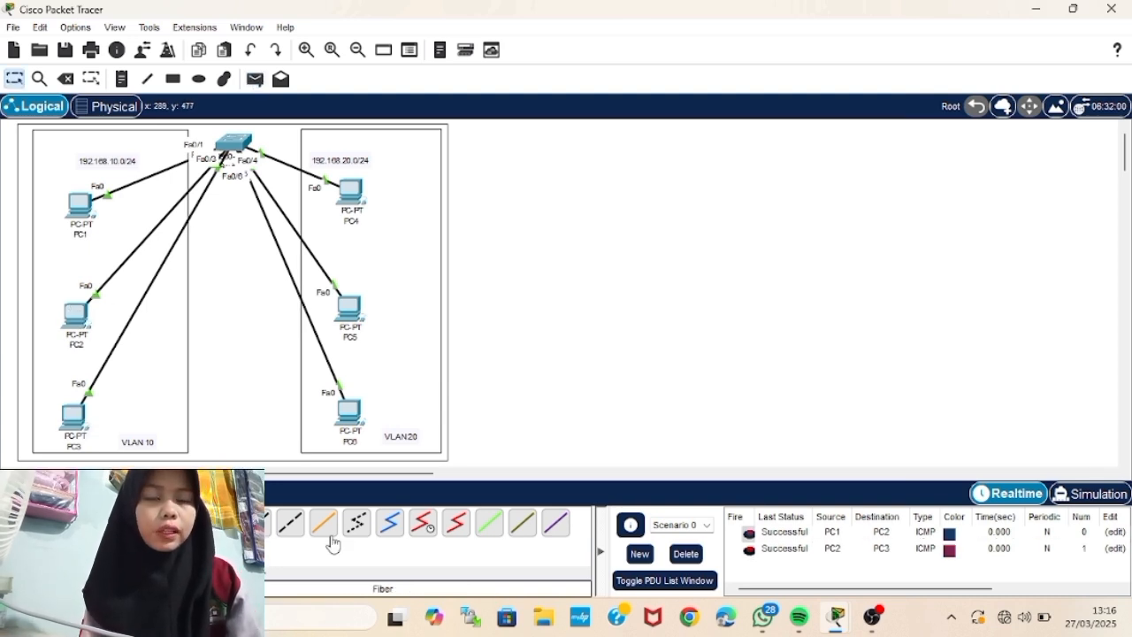
- Delete the current PDU scenario and test the VLAN 20 group with simple PDUs from PC4 to PC5 and from PC5 to PC6
click(686, 558)
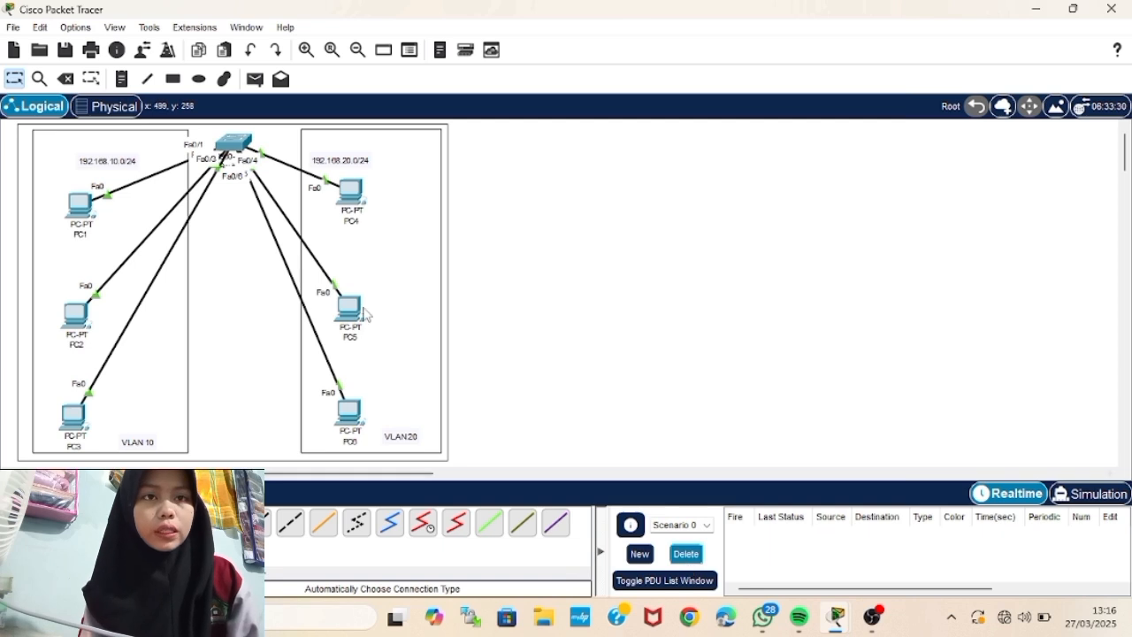
click(254, 81)
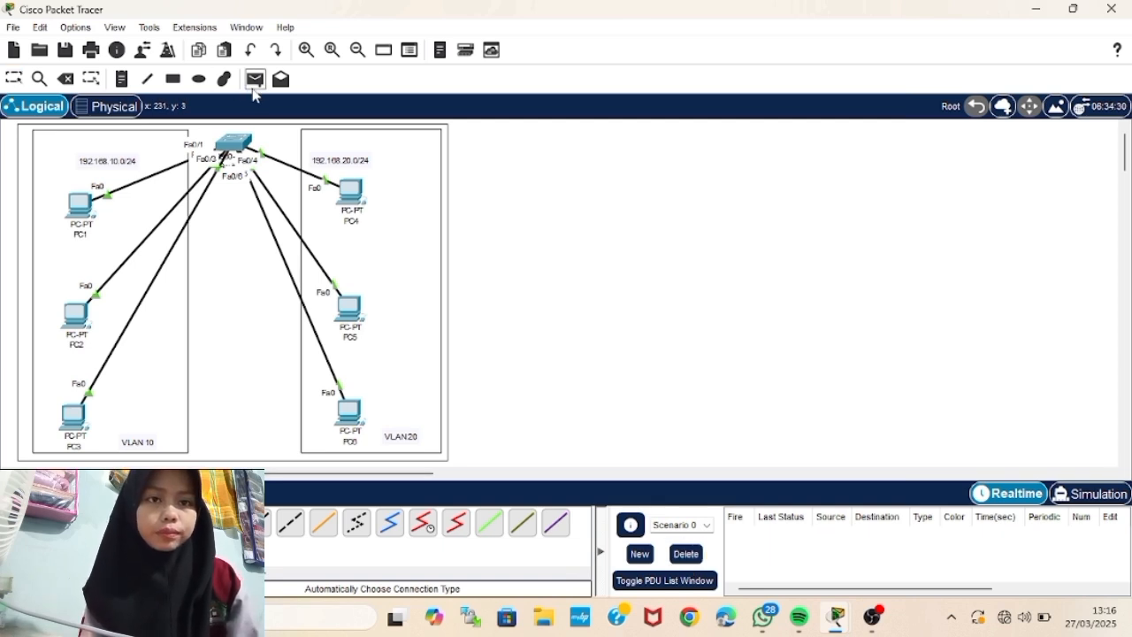
click(351, 189)
click(350, 313)
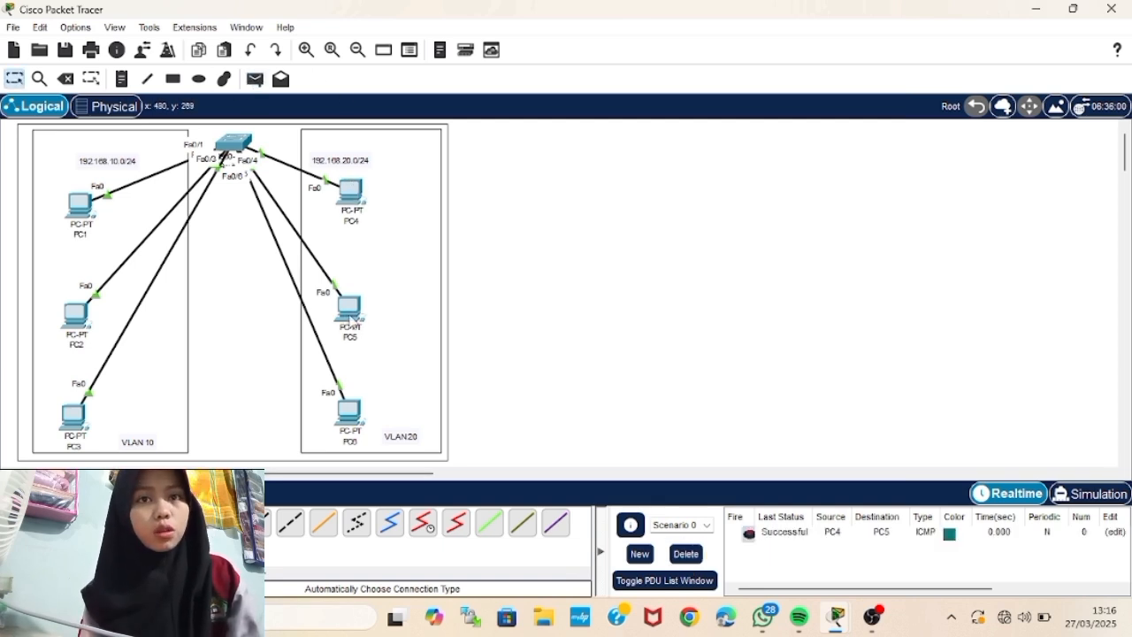
click(255, 80)
click(349, 308)
click(350, 411)
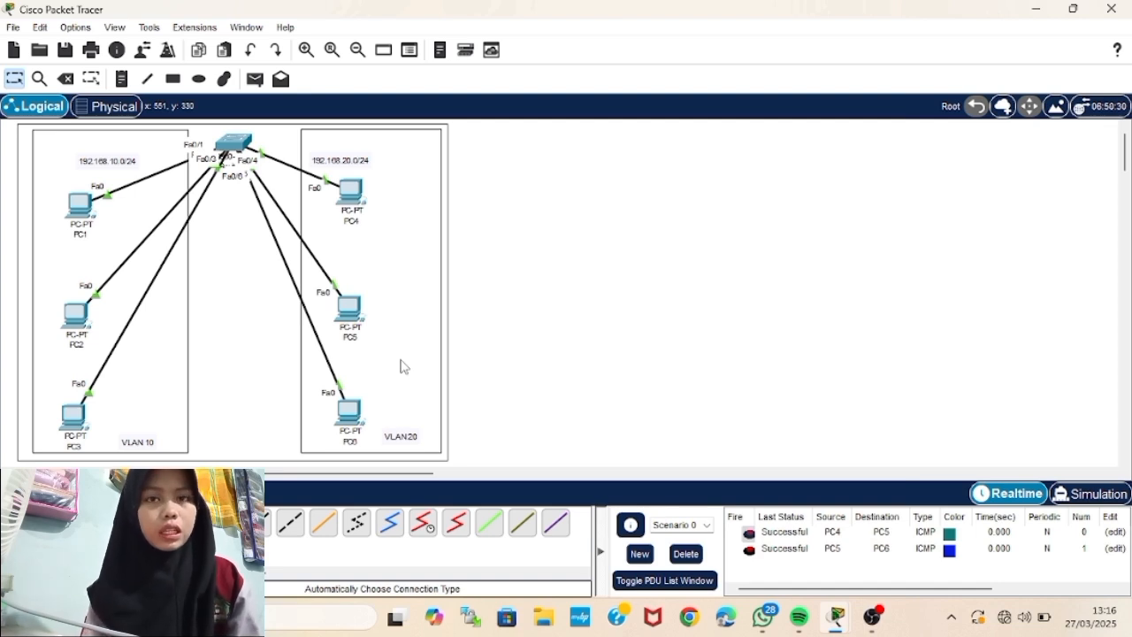
- Open the switch's command line and enter global configuration mode with en and conf t
click(241, 150)
click(452, 53)
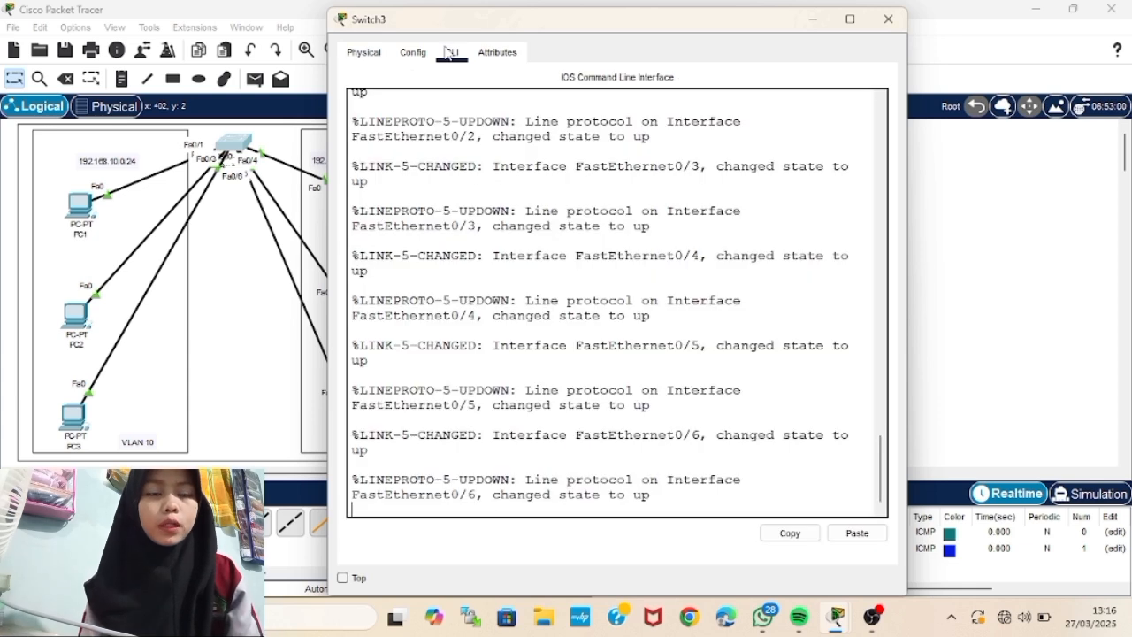
key(Return)
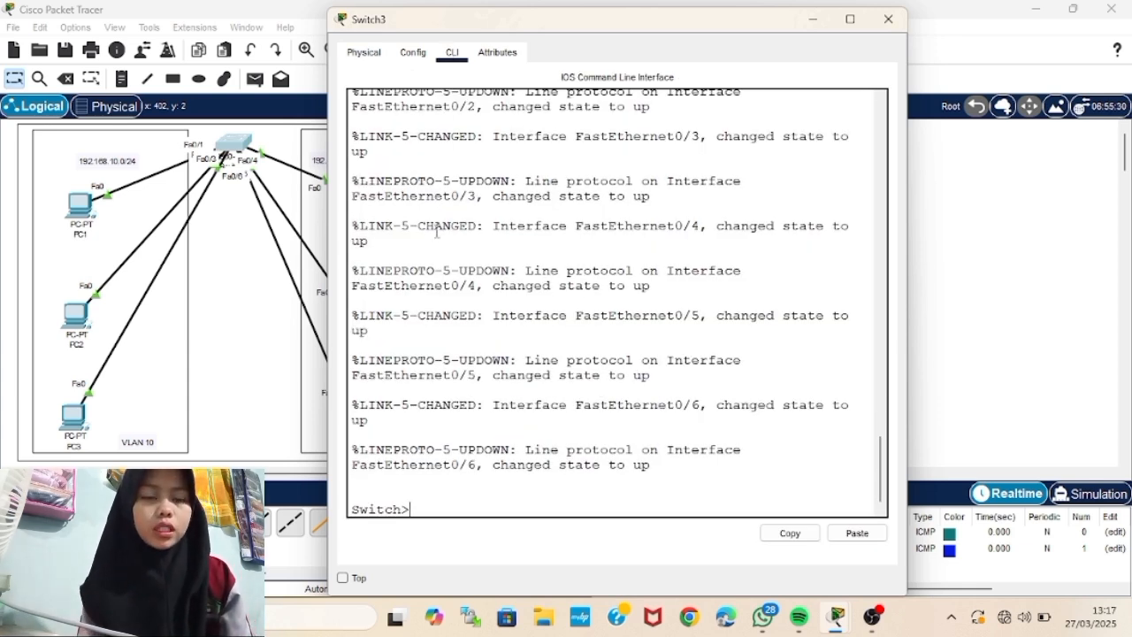
text(en)
key(Return)
text(conf)
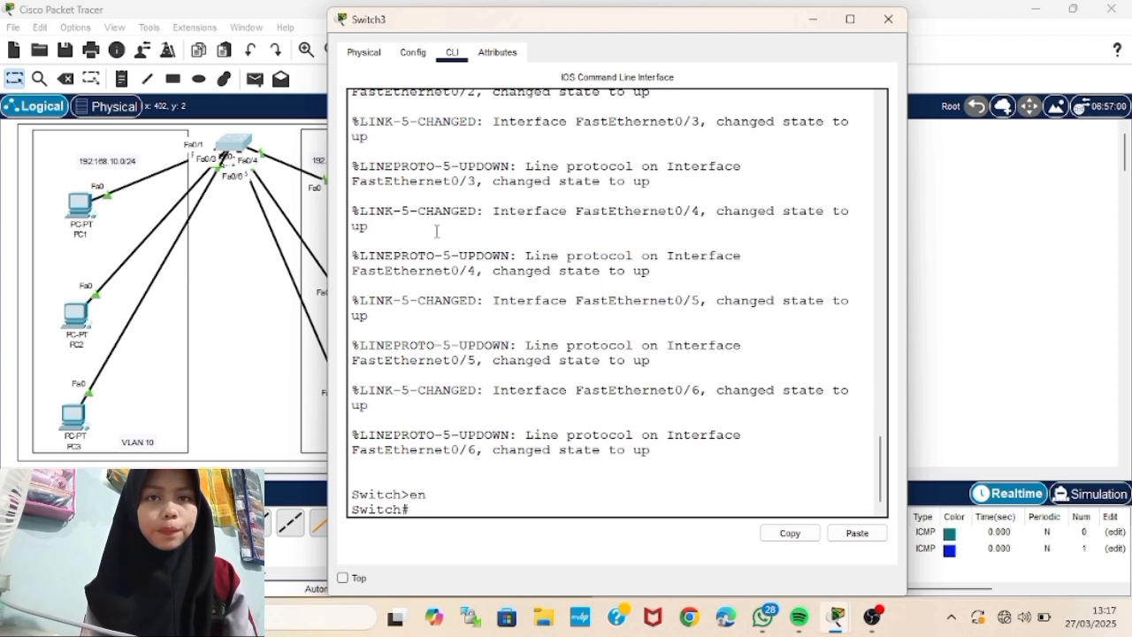
text( t)
key(Return)
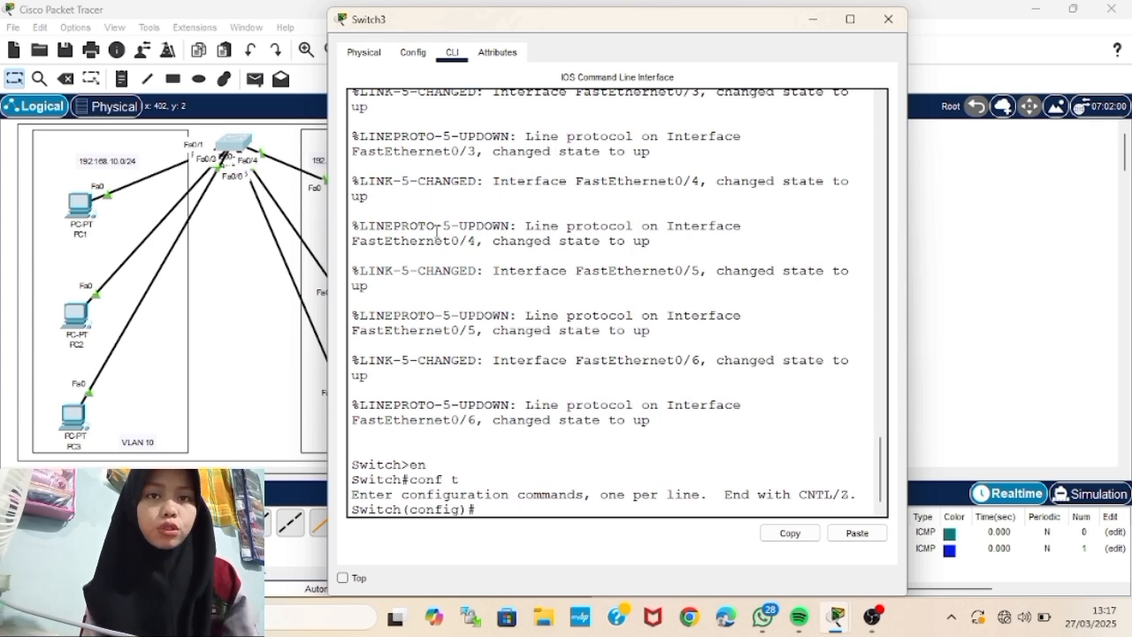
- Create VLAN 10 on the switch with the name programing and return to global configuration mode
text(vlan 10)
key(Return)
text(name programing)
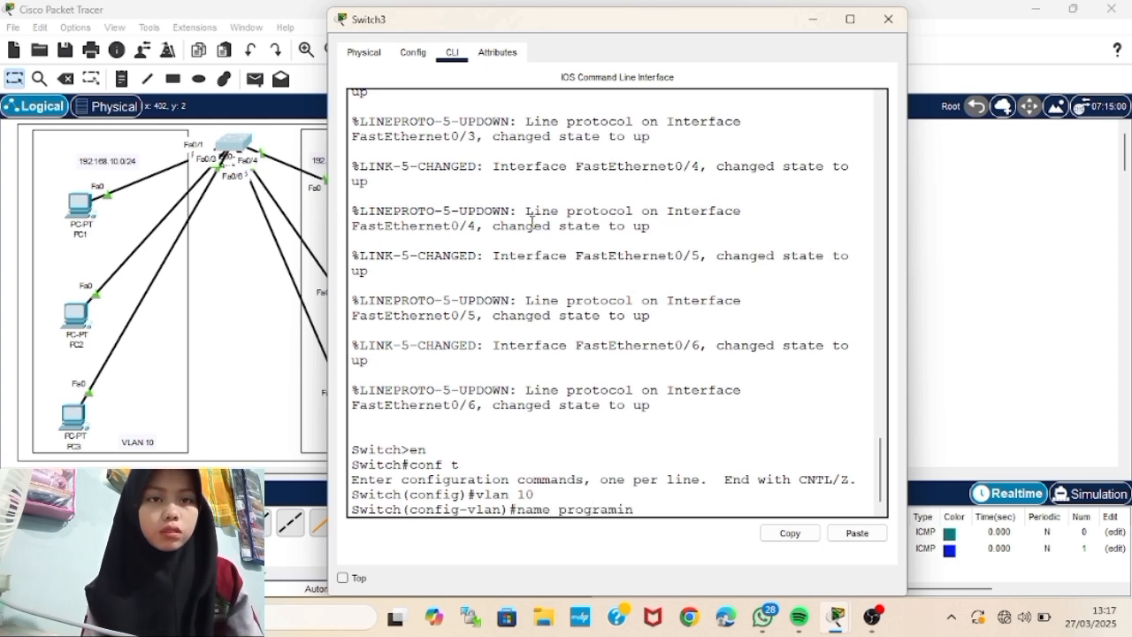
key(Return)
text(exit)
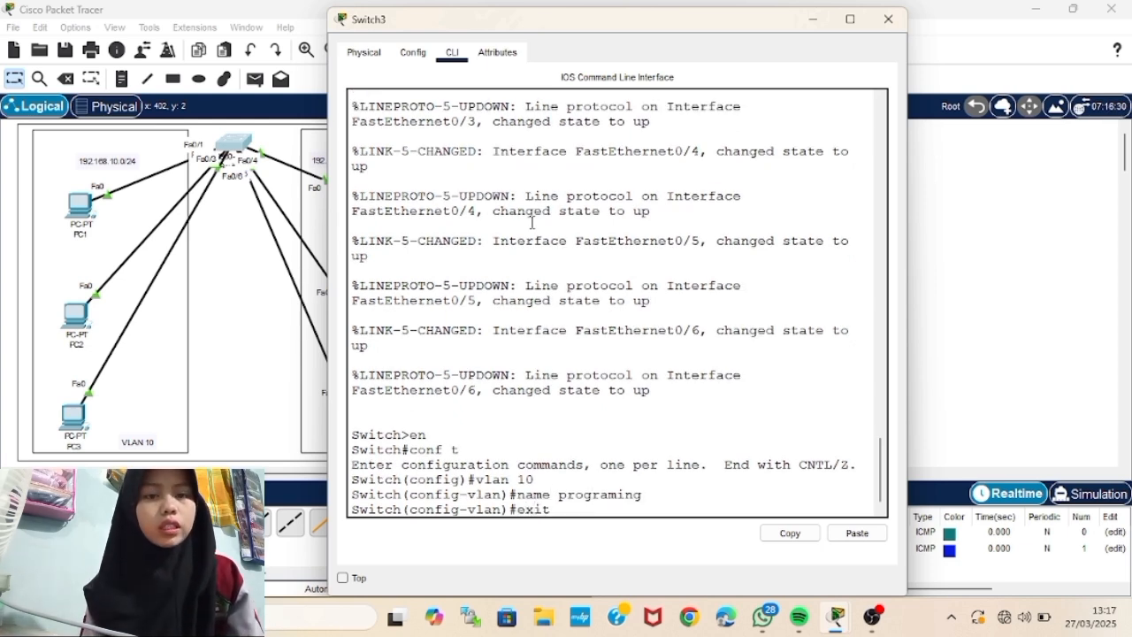
key(Return)
- Create VLAN 20 on the switch with the name marketing and return to global configuration mode
text(vla)
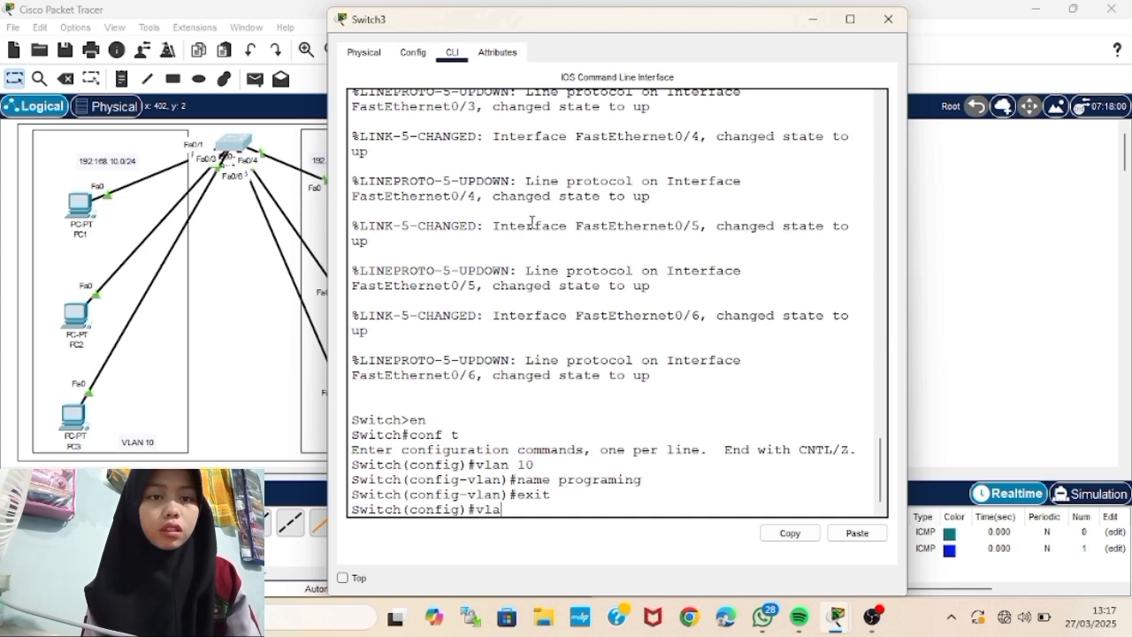
text(n 20)
key(Return)
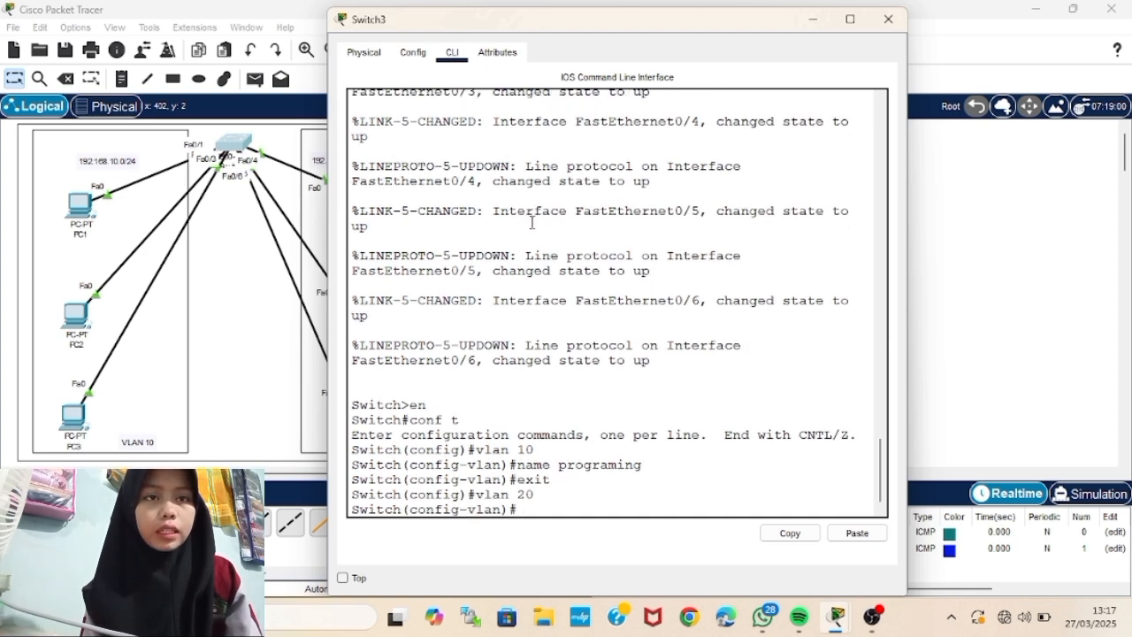
text(name mar)
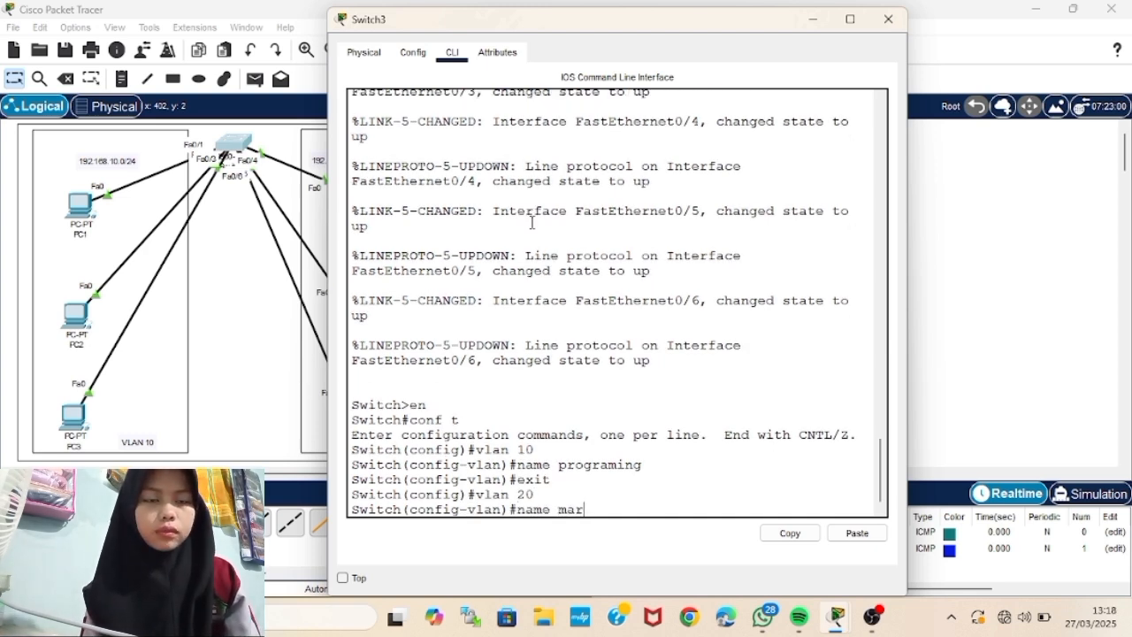
text(keting)
key(Return)
text(ex)
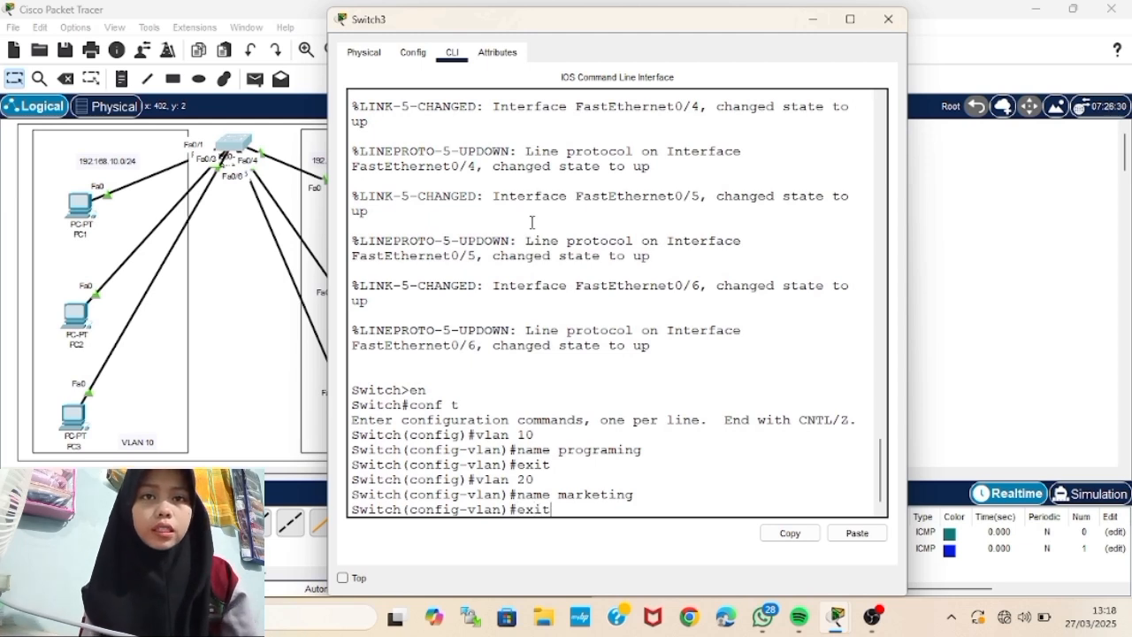
text(it)
key(Return)
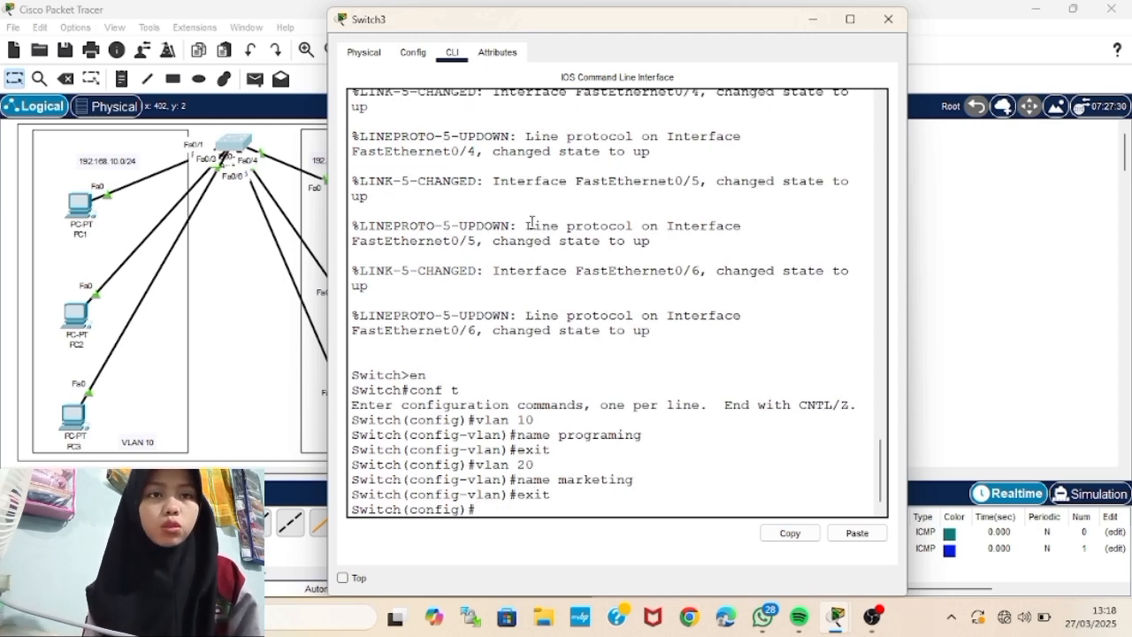
- Display the VLAN table with do show vlan brief and examine the entries for VLANs 10 and 20
text(do show vlan brief)
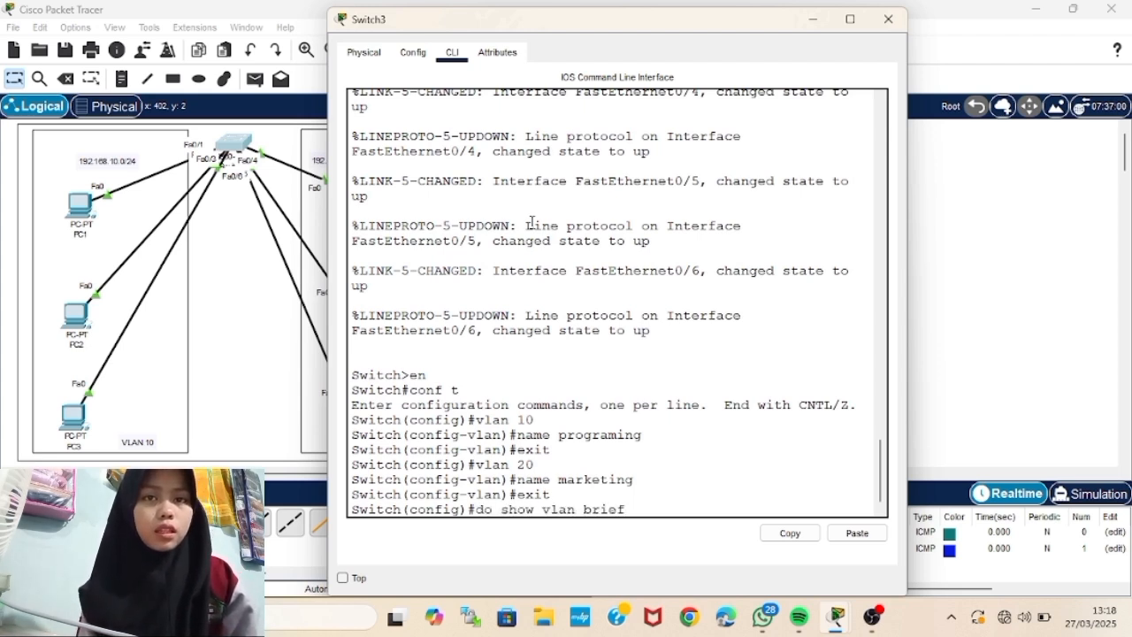
key(Return)
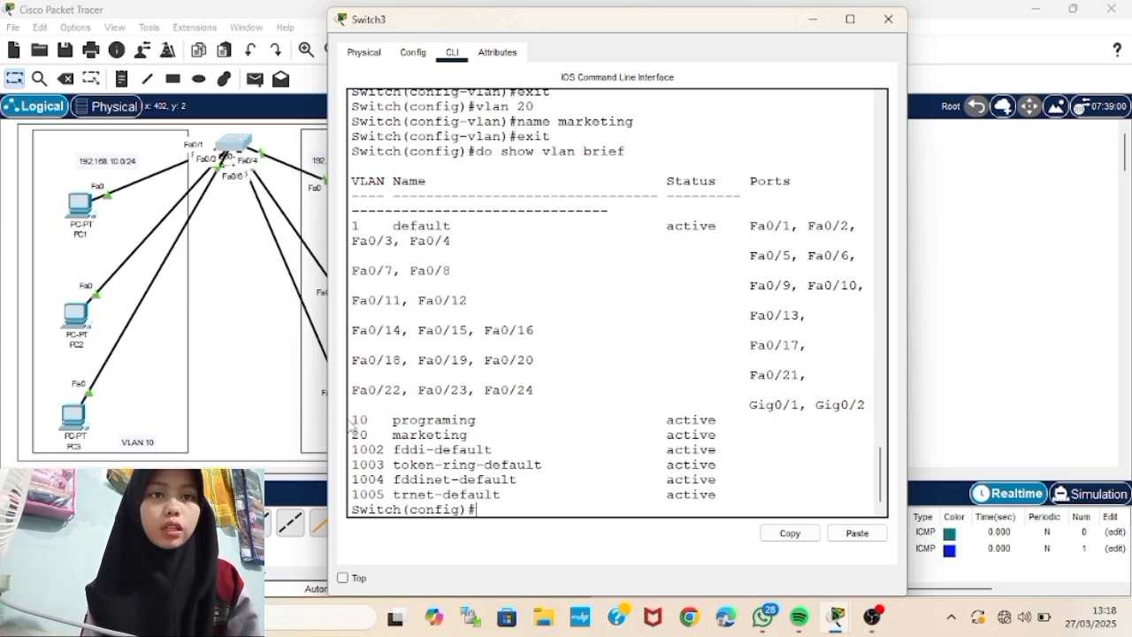
drag(352, 419, 737, 439)
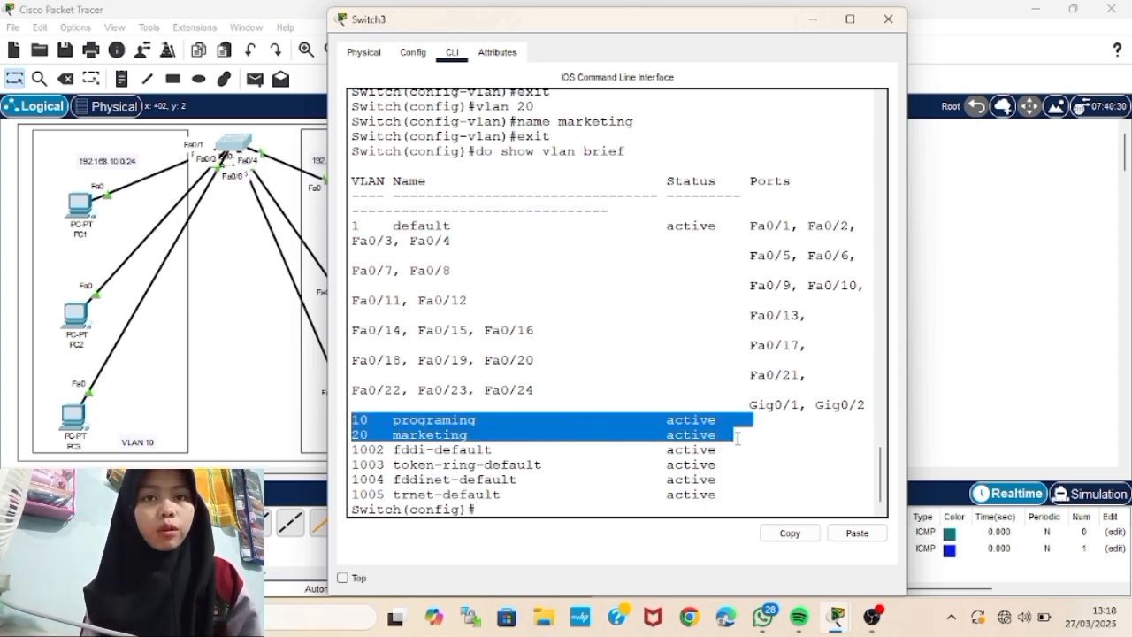
click(518, 431)
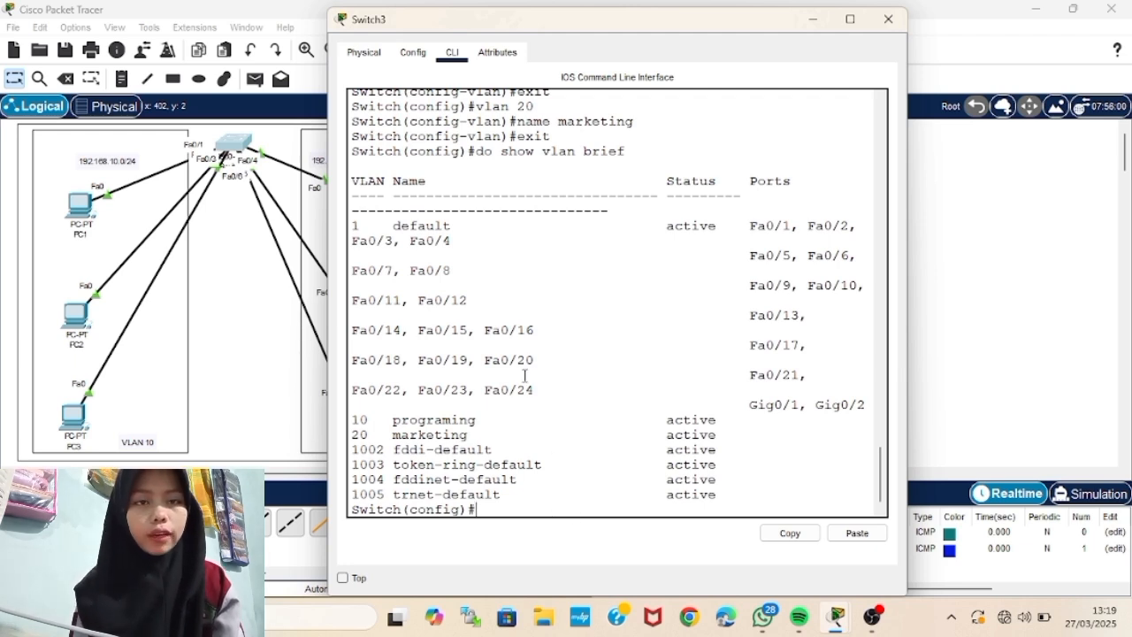
scroll(591, 366, down, 1)
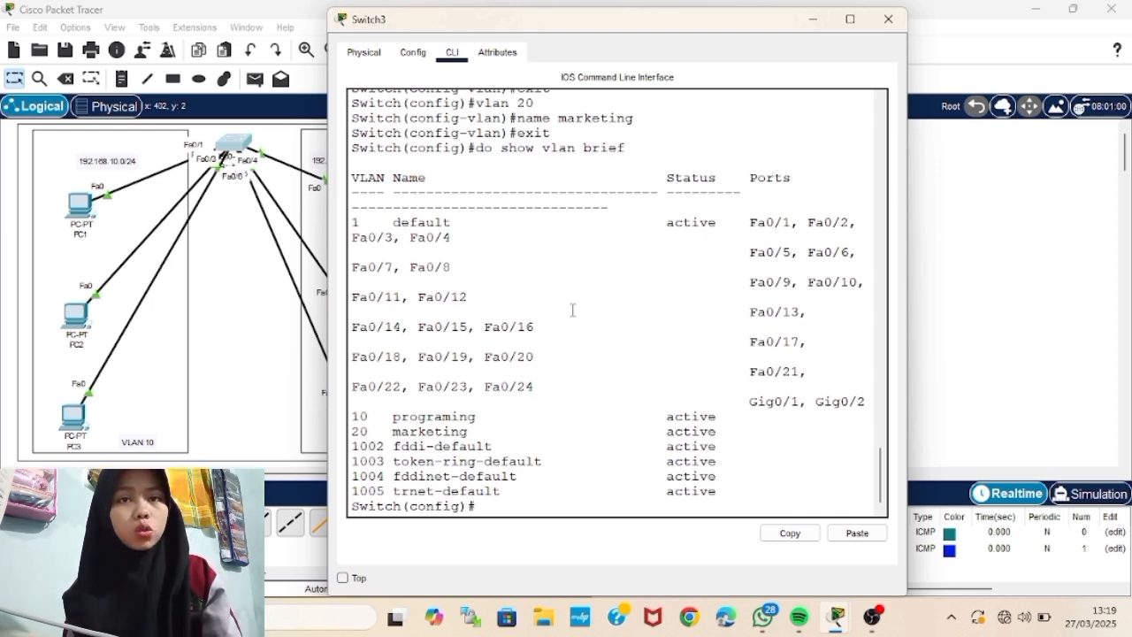
- Configure interface fa0/1 with switchport mode access, assign it to VLAN 10, and exit interface configuration
text(inte)
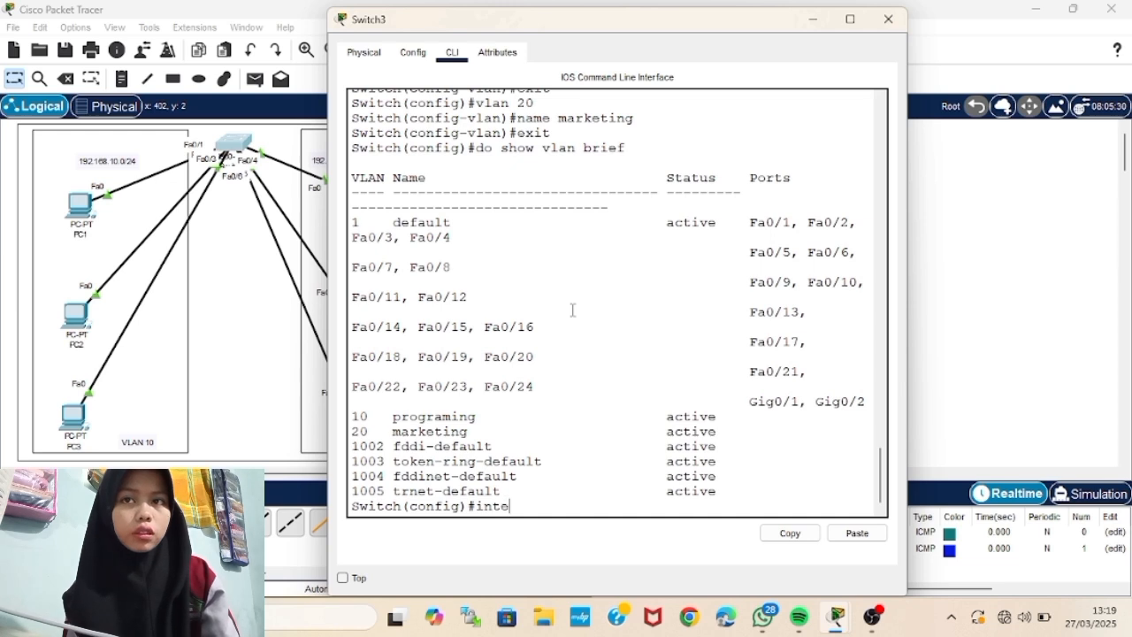
text(rface fa0/1)
key(Return)
text(switchport mode access)
key(Return)
text(switchport access)
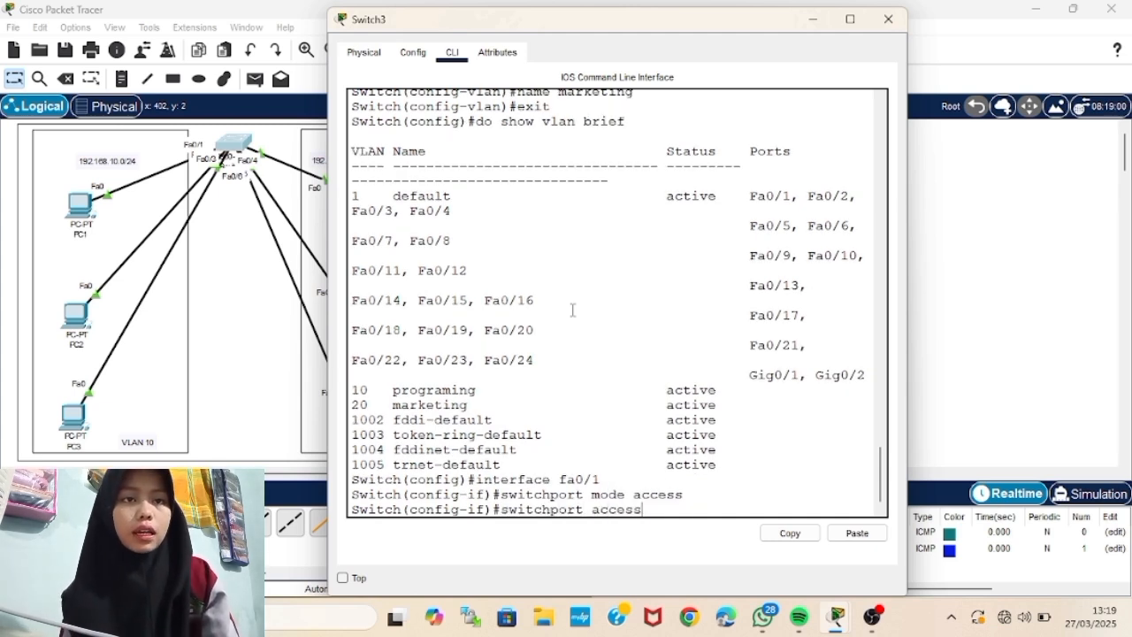
text( vlan 10)
key(Return)
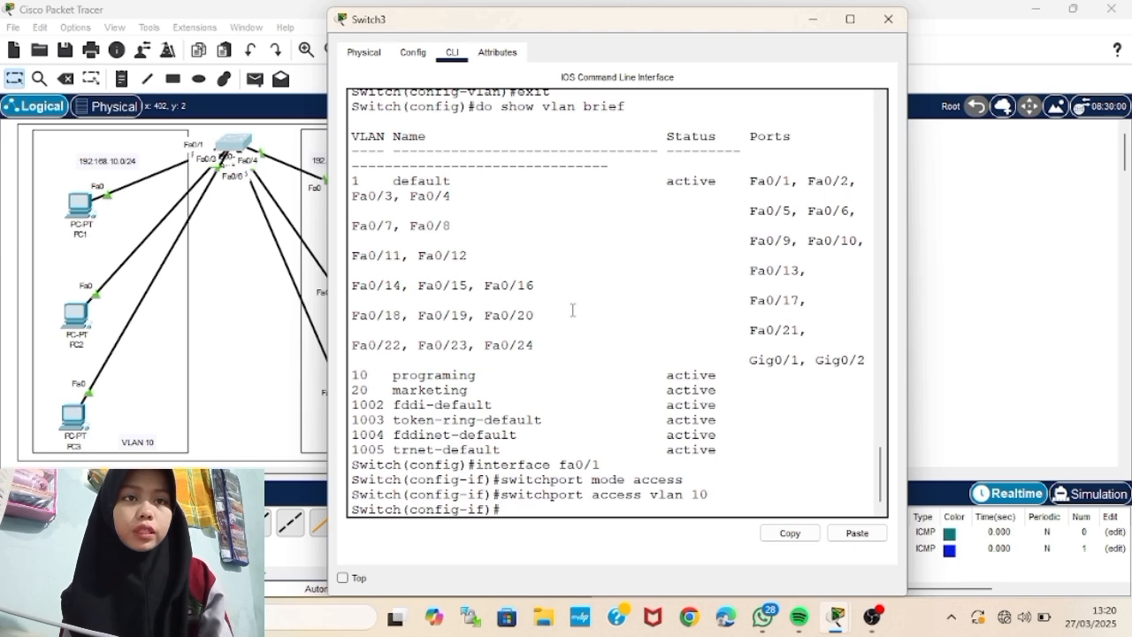
text(exit)
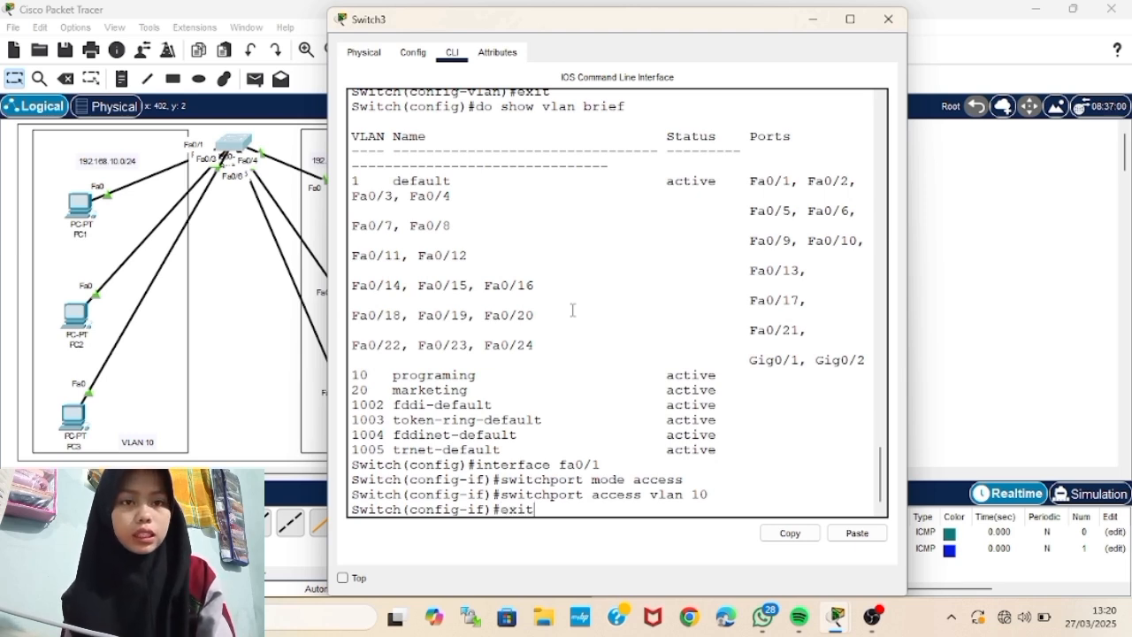
key(Return)
- Configure interface fa0/2 with switchport mode access, assign it to VLAN 10, and exit interface configuration
text(in)
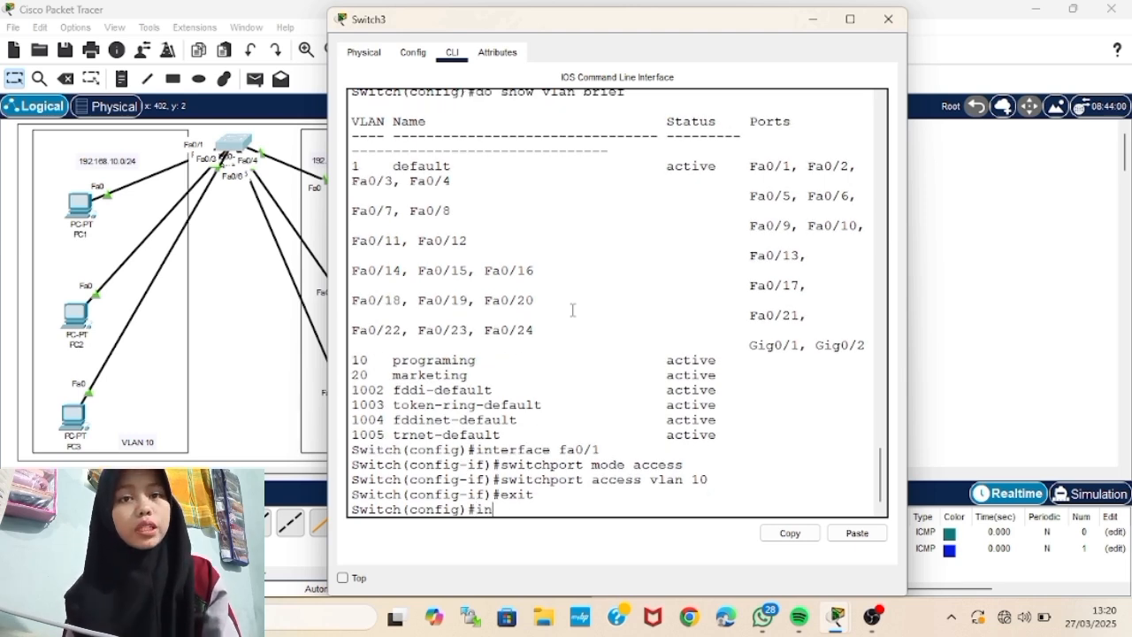
text(terface)
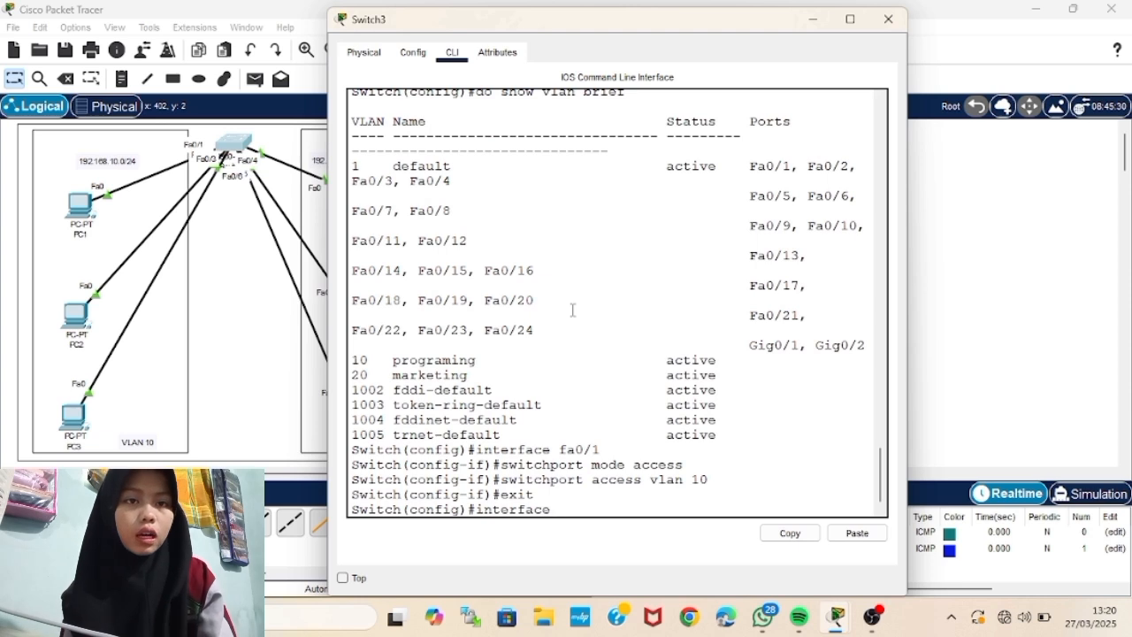
text( fa0/2)
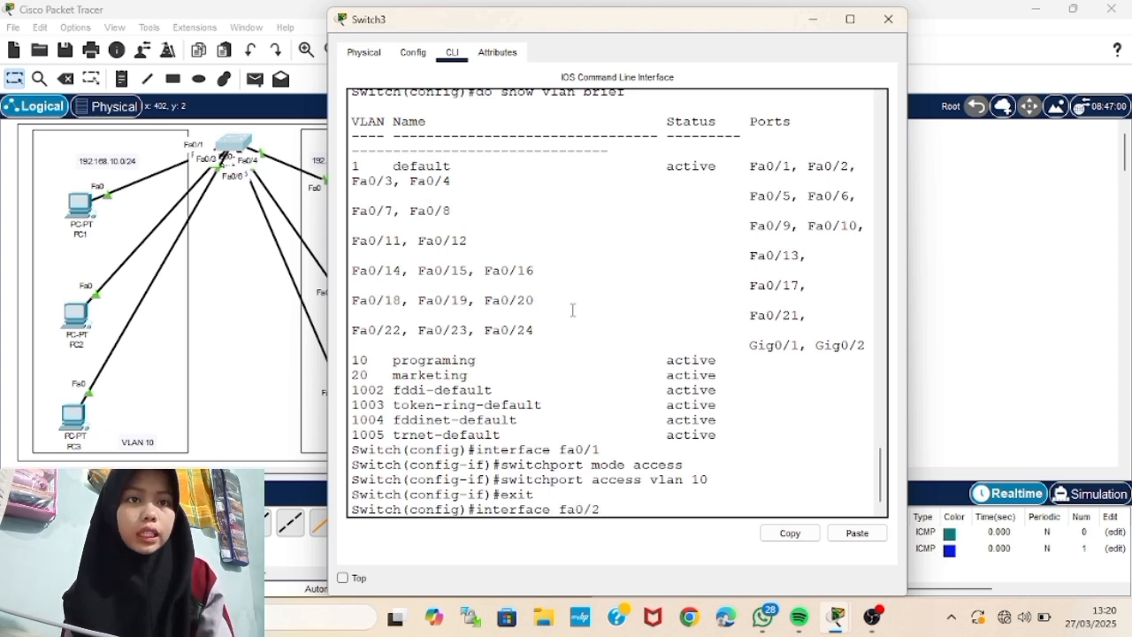
key(Return)
text(switchpo)
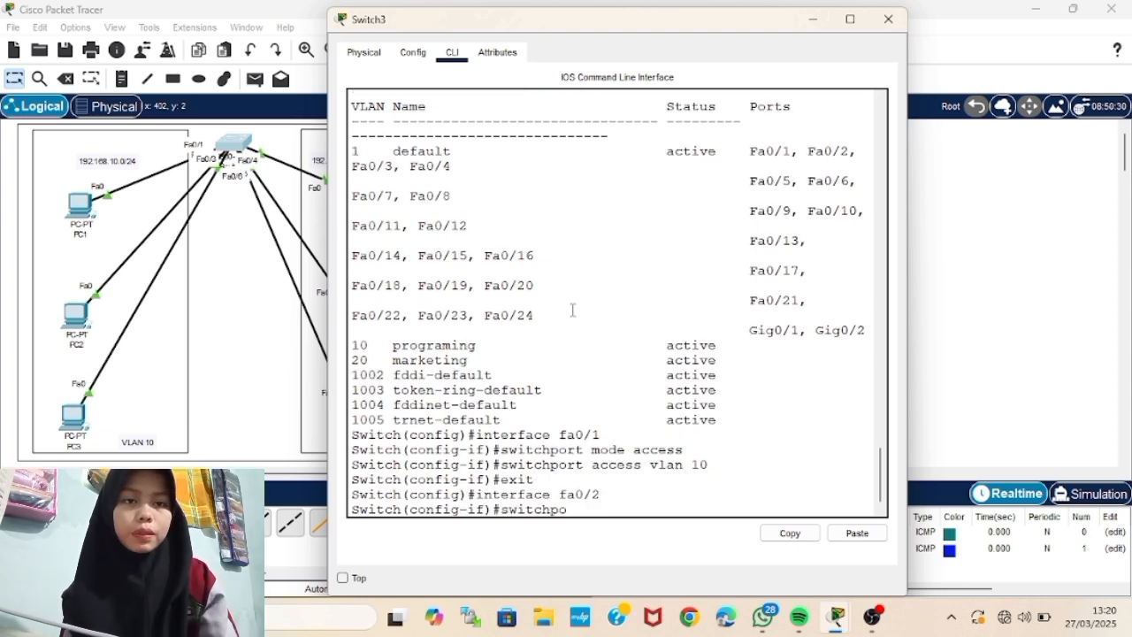
text(rt mode access)
key(Return)
text(swi)
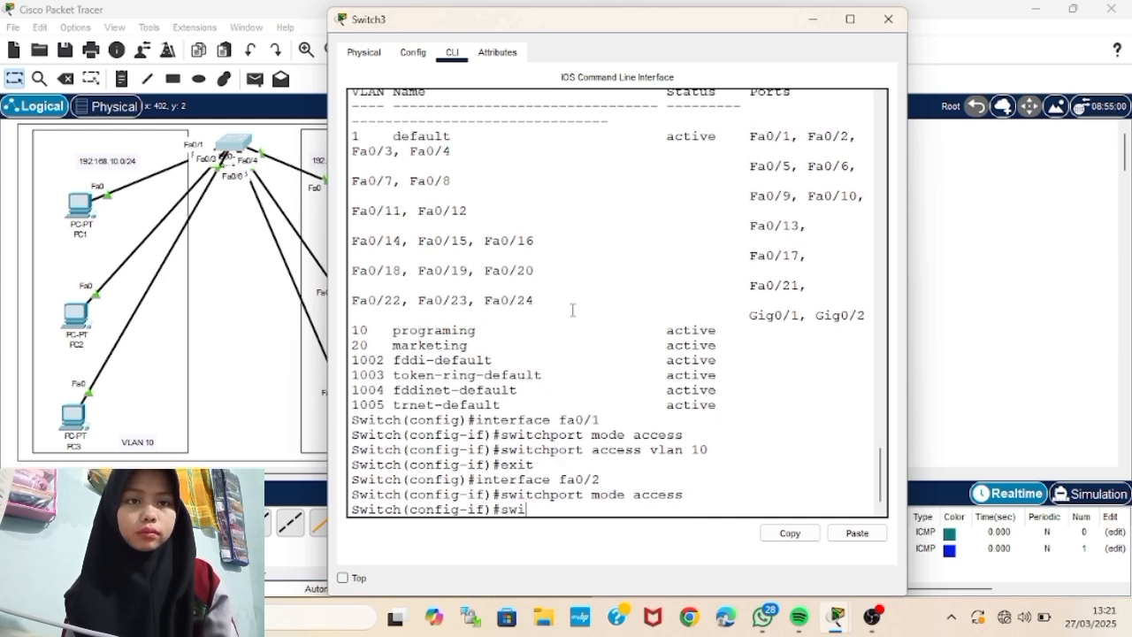
text(tchport access vlan 10)
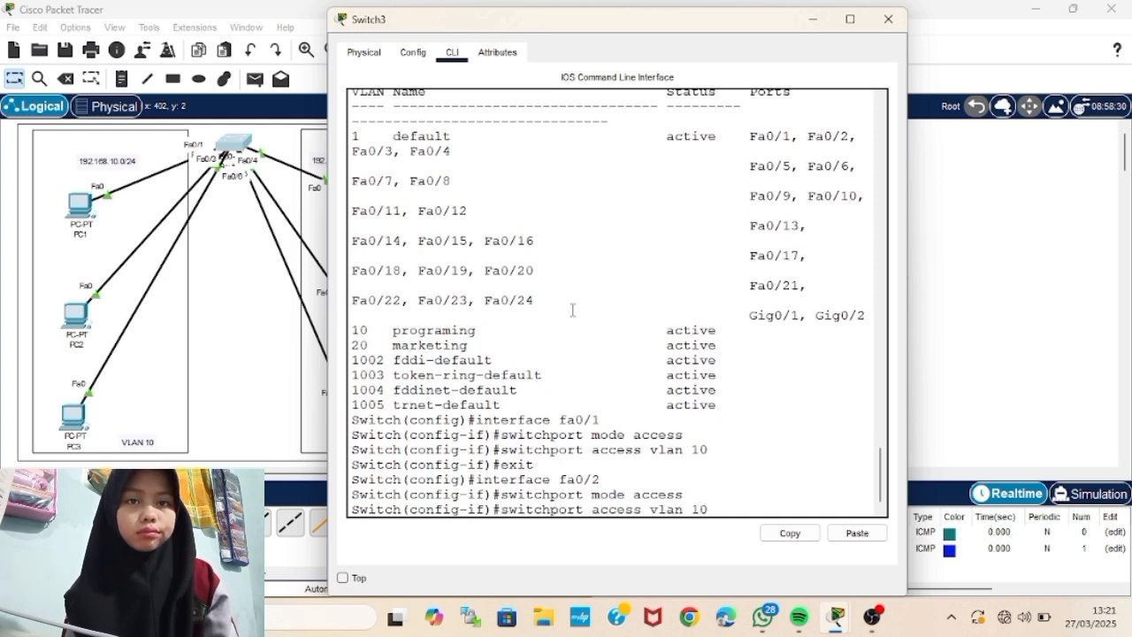
key(Return)
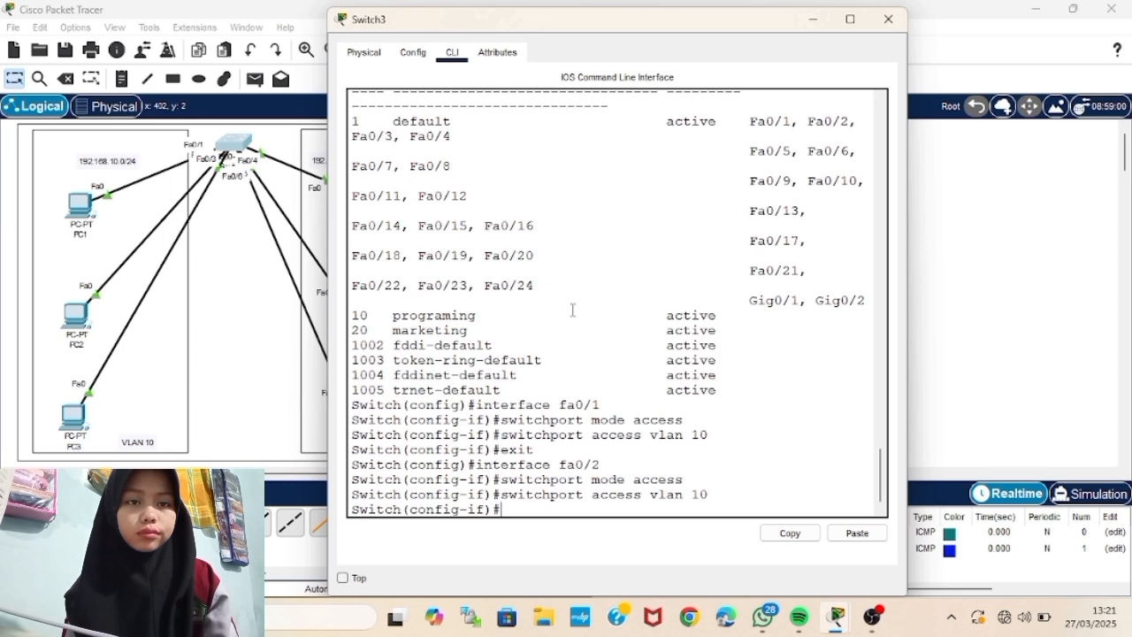
text(exit)
key(Return)
- Configure interface fa0/3 with switchport mode access, assign it to VLAN 10, and exit interface configuration
text(in)
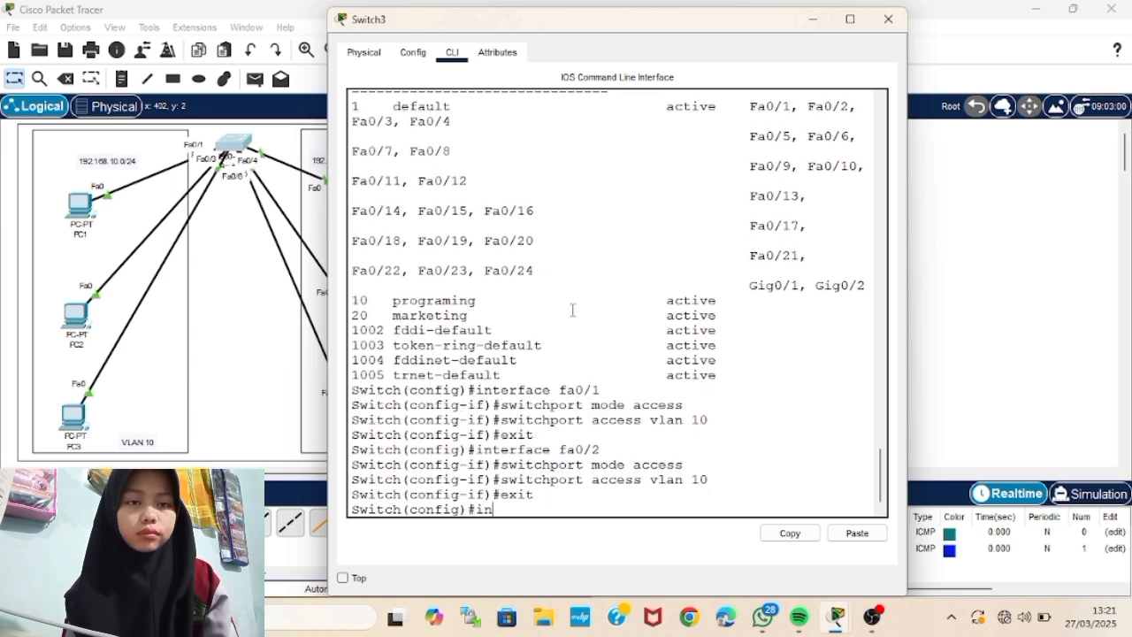
text(terface fa0/3)
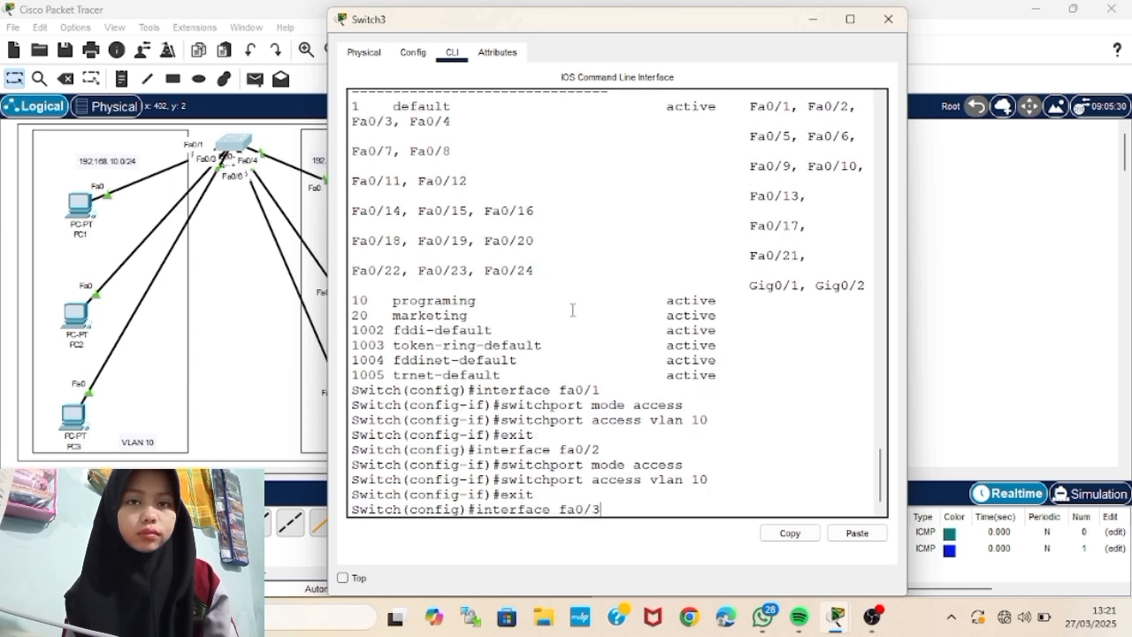
key(Return)
text(switchport mode access)
key(Return)
text(switch)
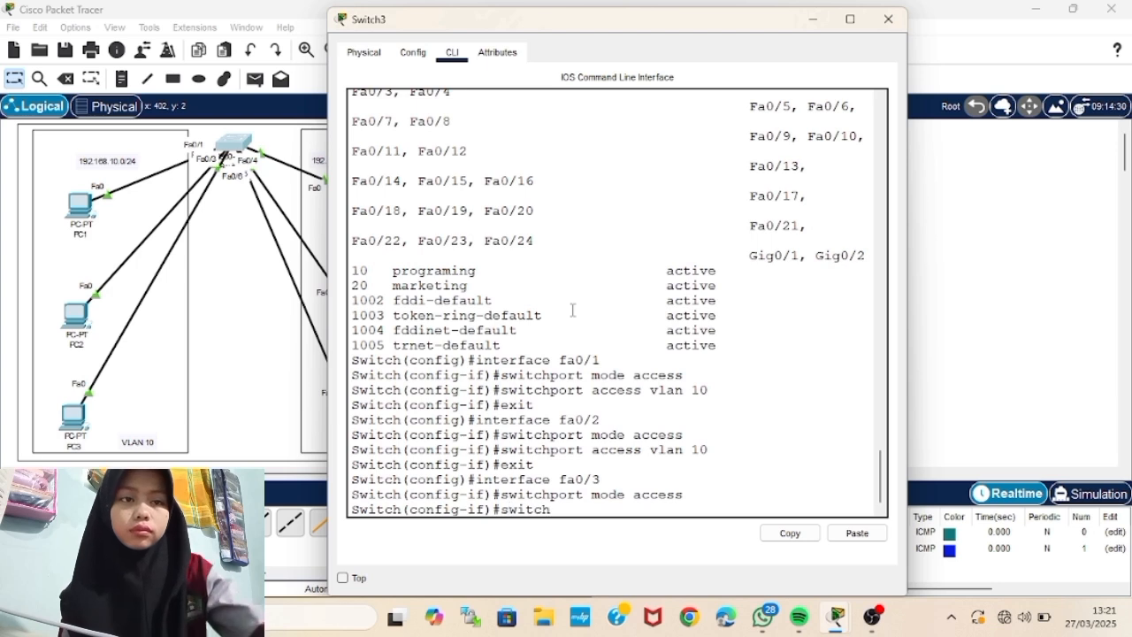
text(port access vlan)
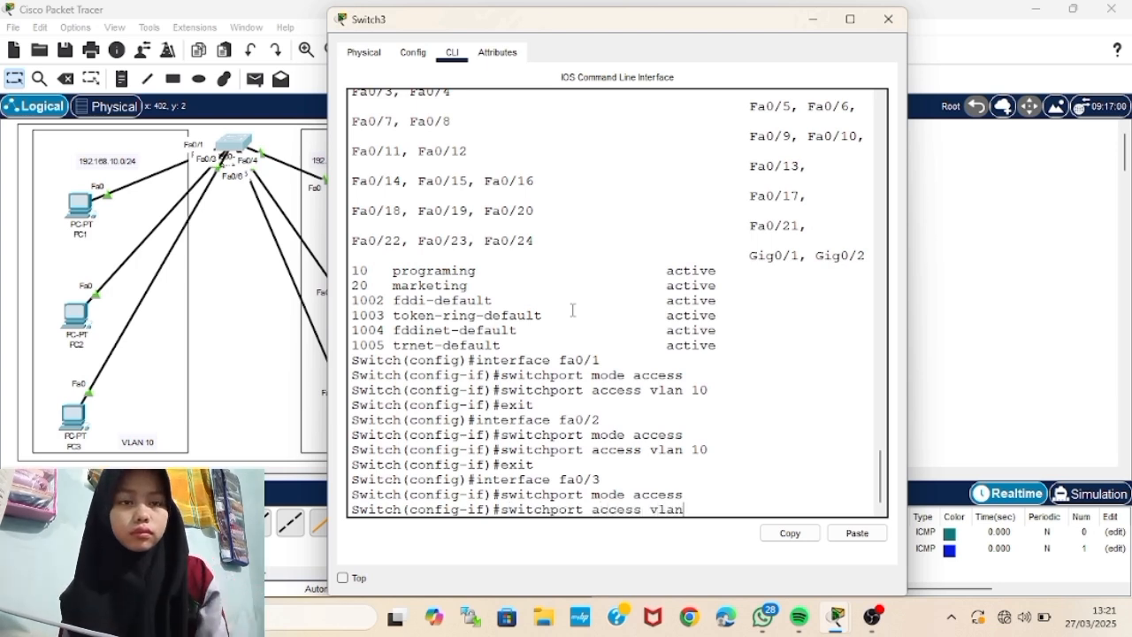
text( 10)
key(Return)
text(exit)
key(Return)
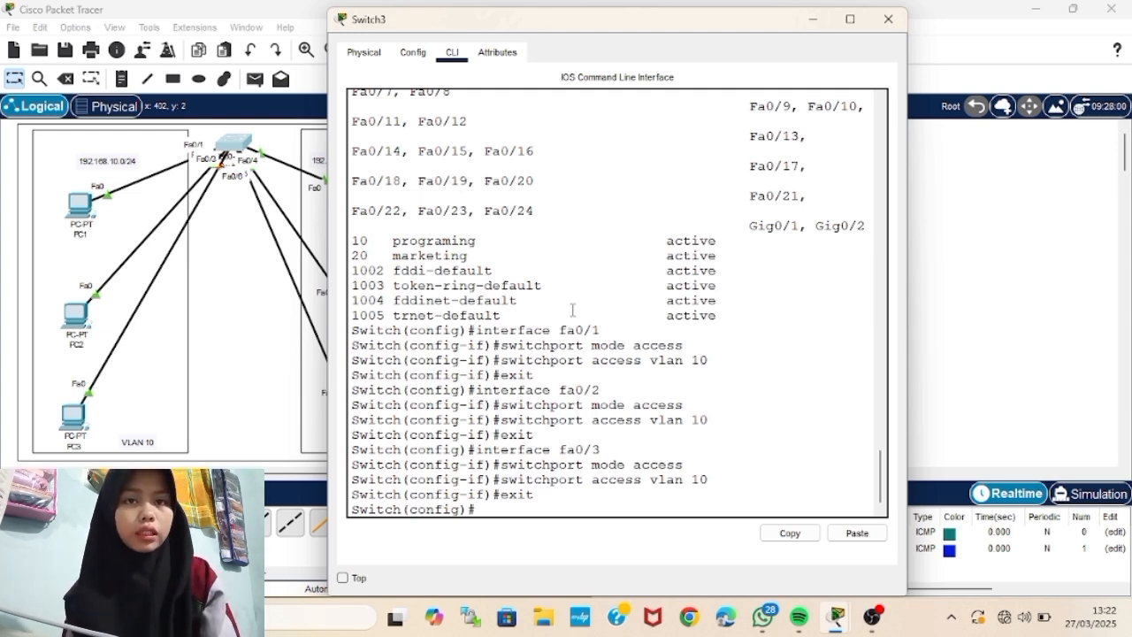
- Enter interface range configuration for switch ports fa0/4-6
text(interface fa0/4)
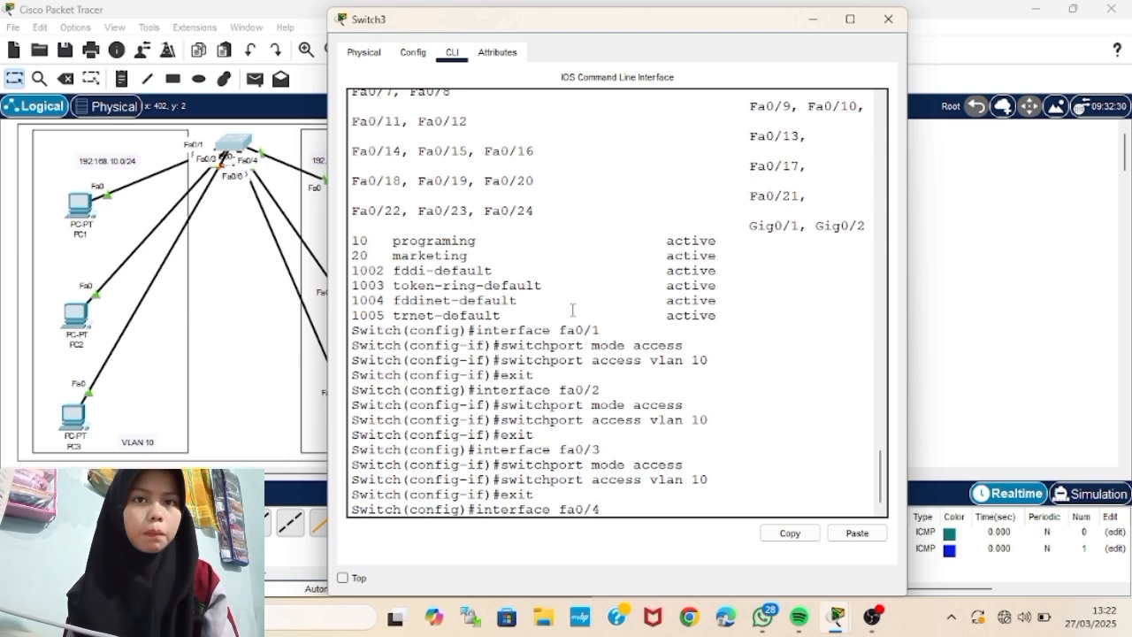
key(BackSpace)
key(BackSpace)
key(BackSpace)
key(BackSpace)
key(BackSpace)
text(ran)
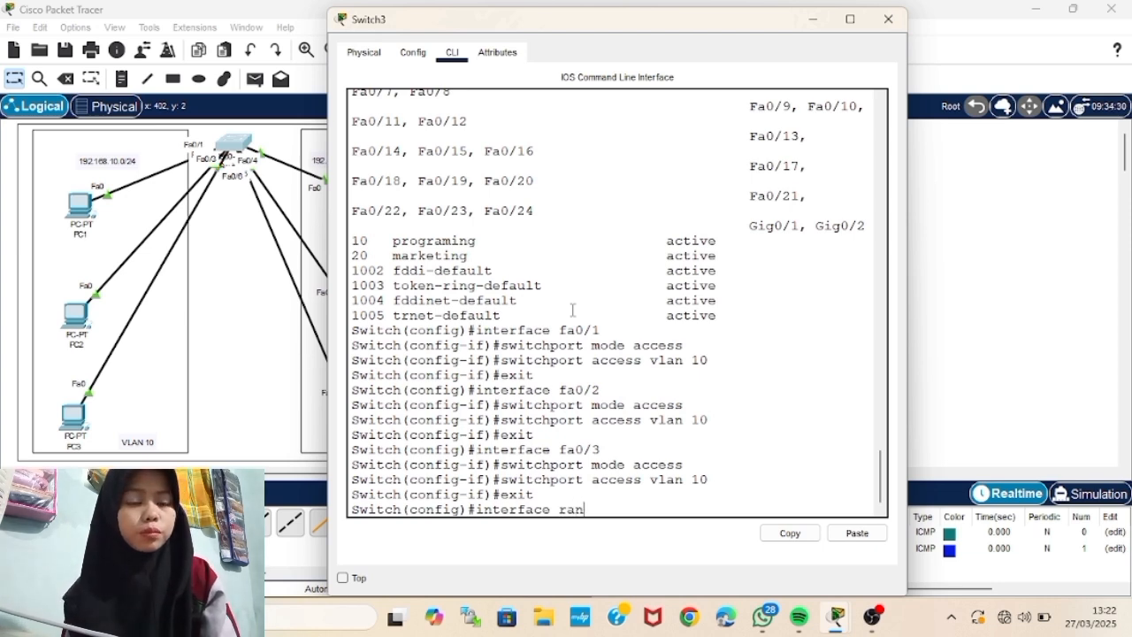
text(ge fa0/)
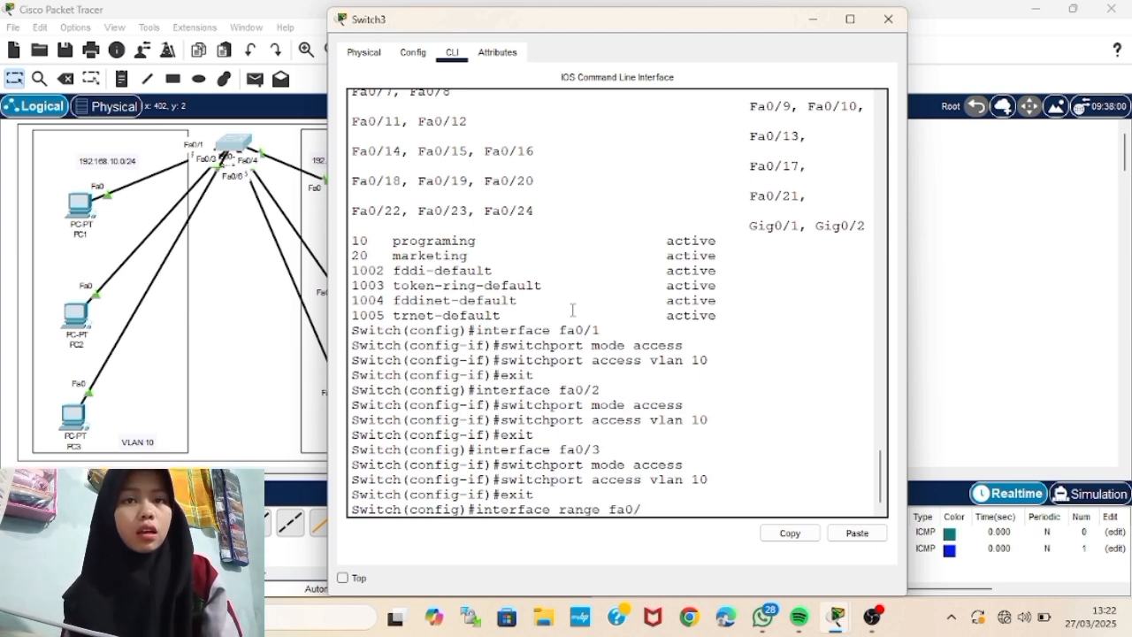
text(4-6)
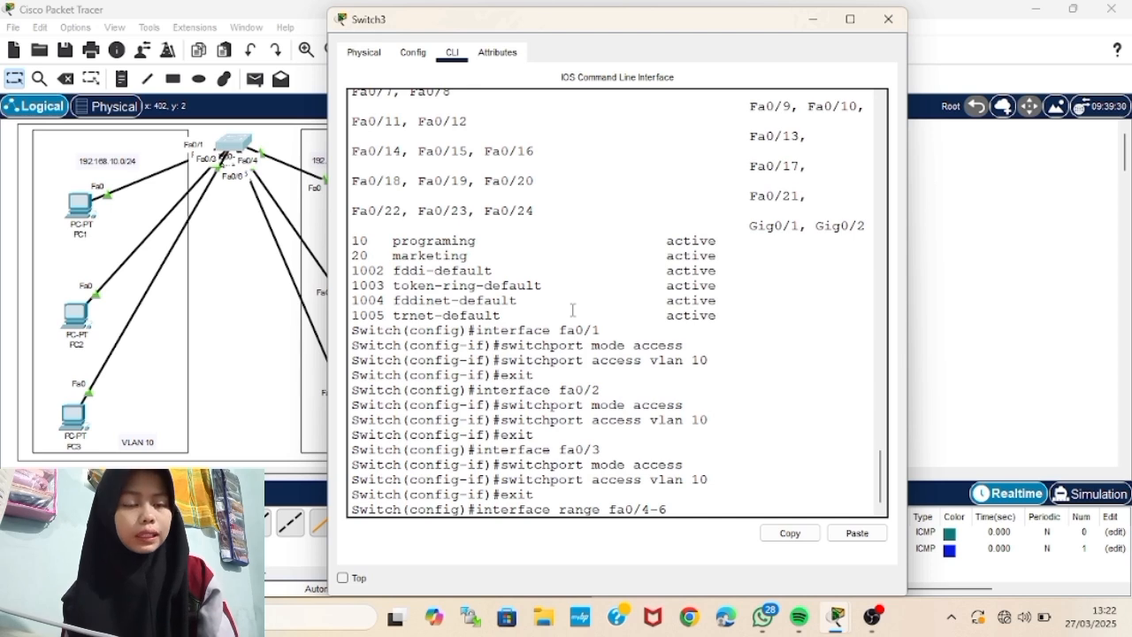
key(Return)
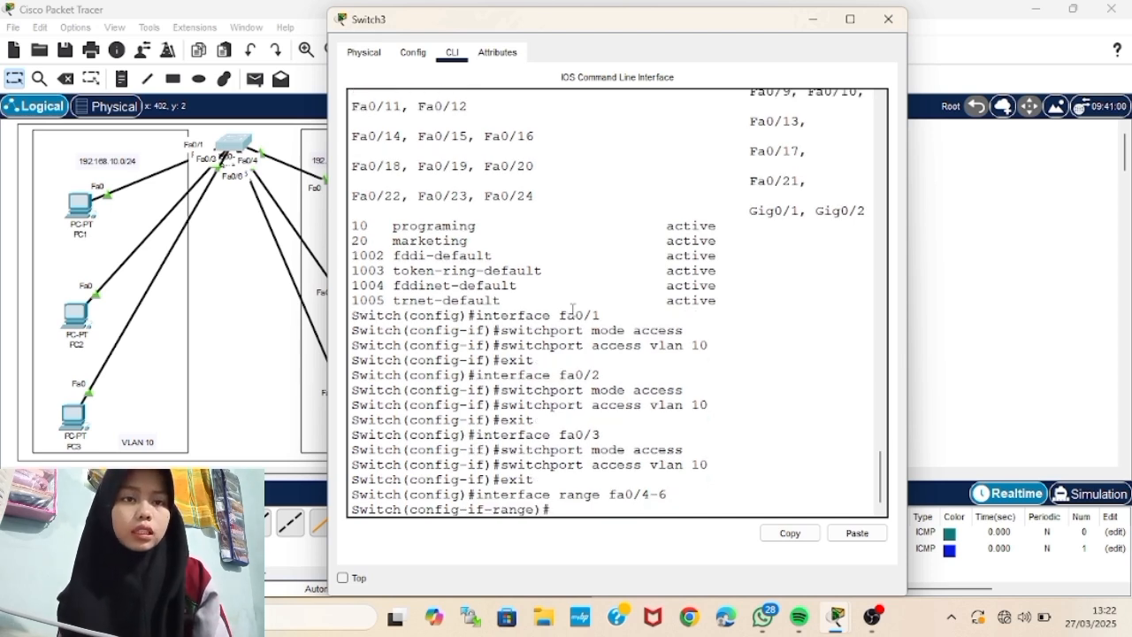
- Set ports fa0/4-6 to switchport mode access, assign them to VLAN 20, and exit the range configuration
text(swi)
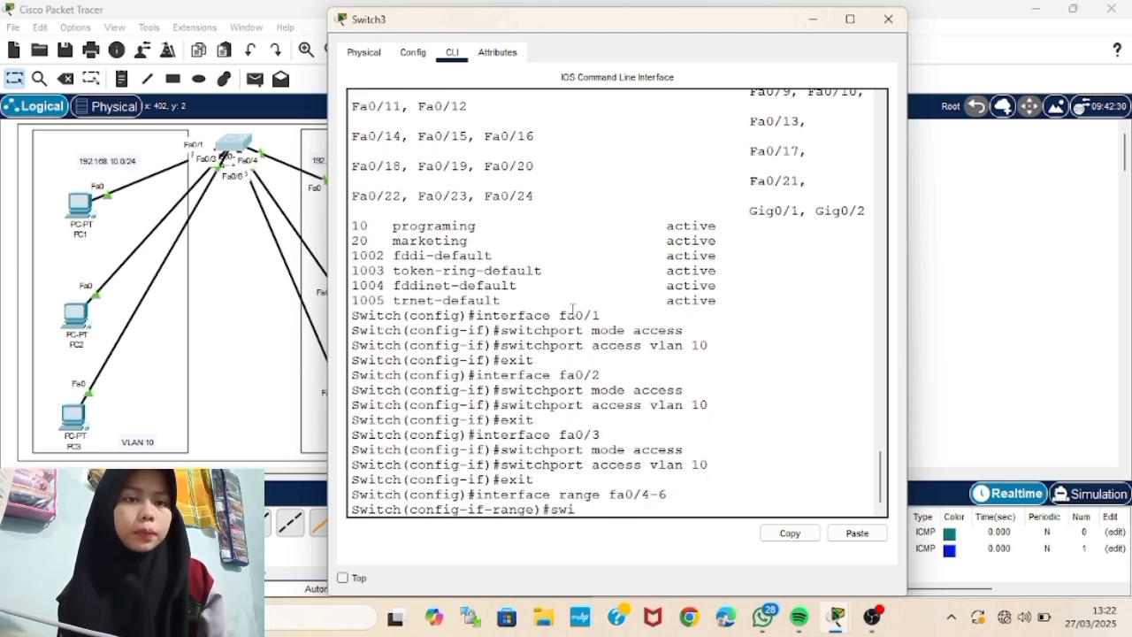
text(tchport mode access)
key(Return)
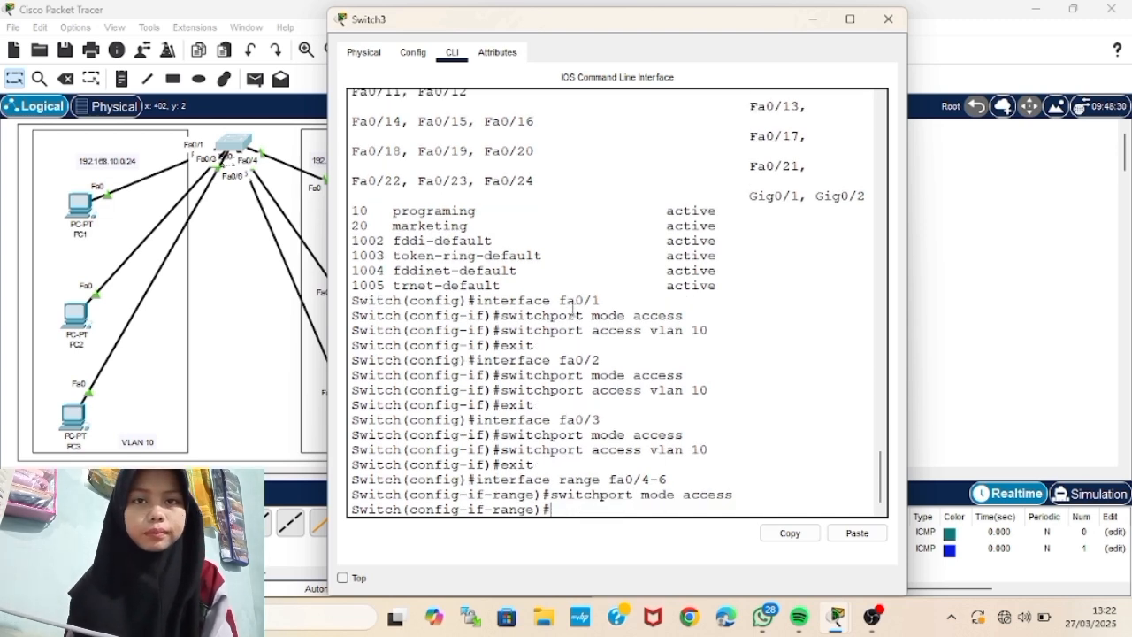
text(switch)
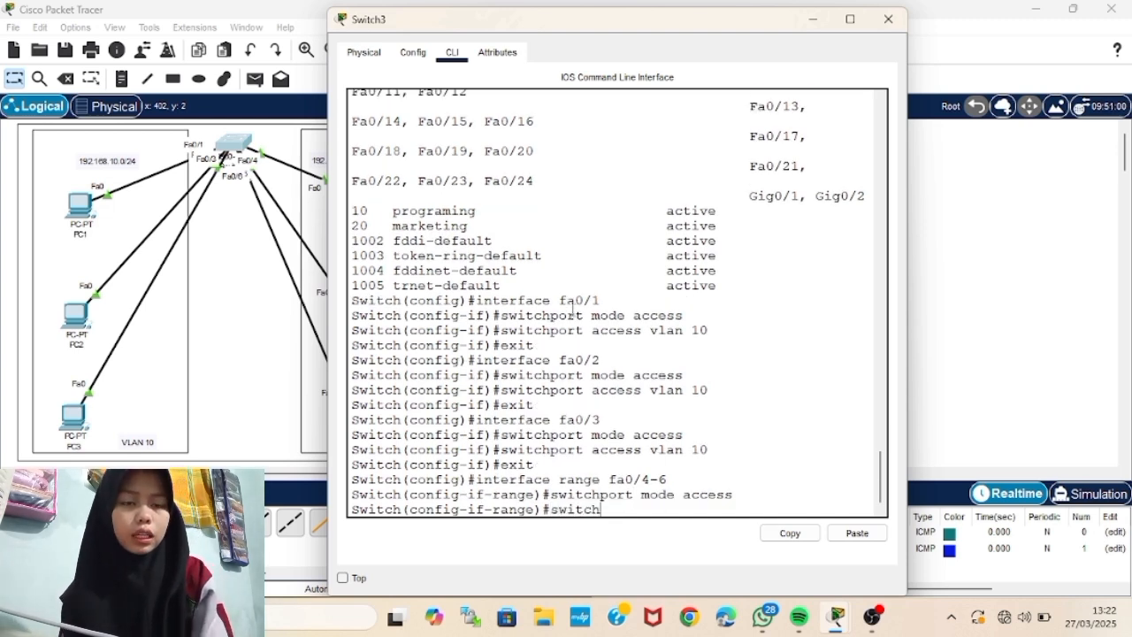
text(port access v)
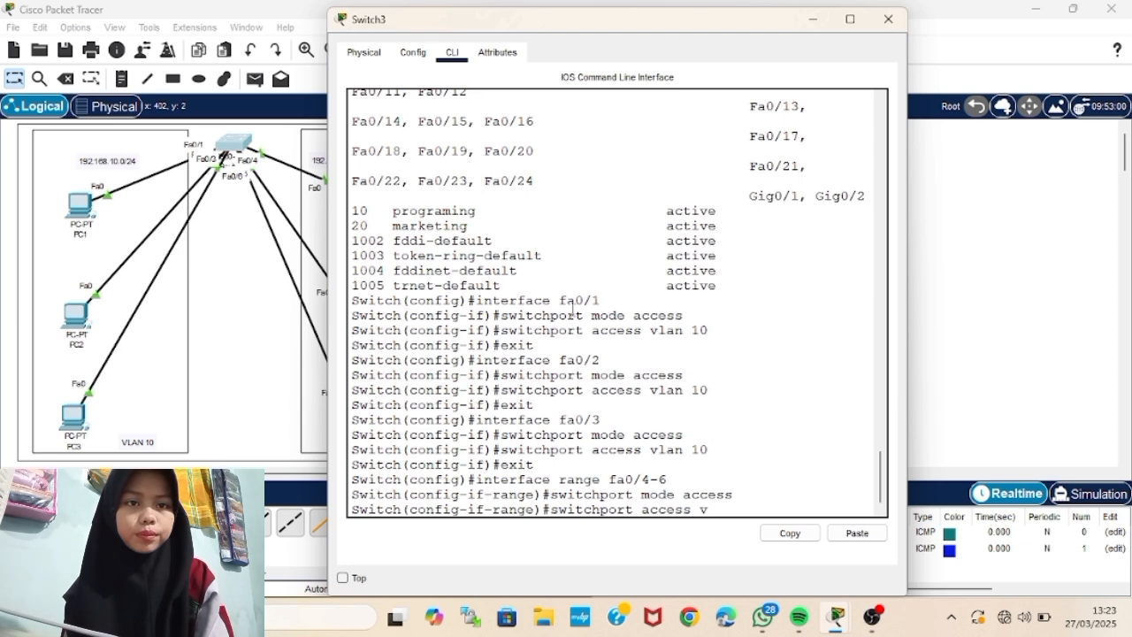
text(lan 20)
key(Return)
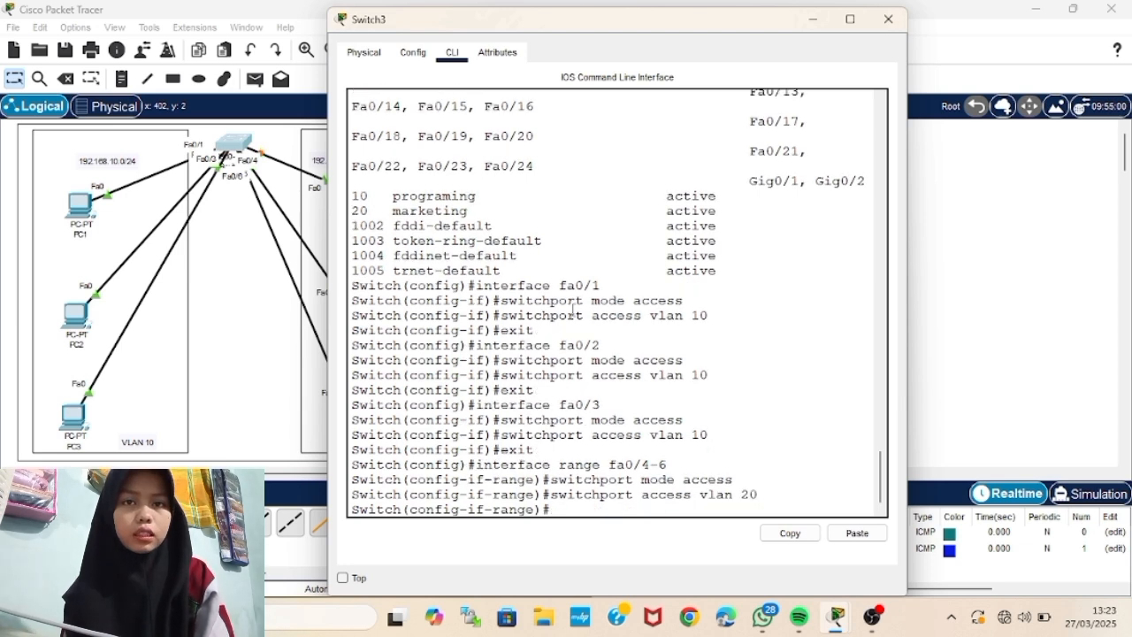
text(exit)
key(Return)
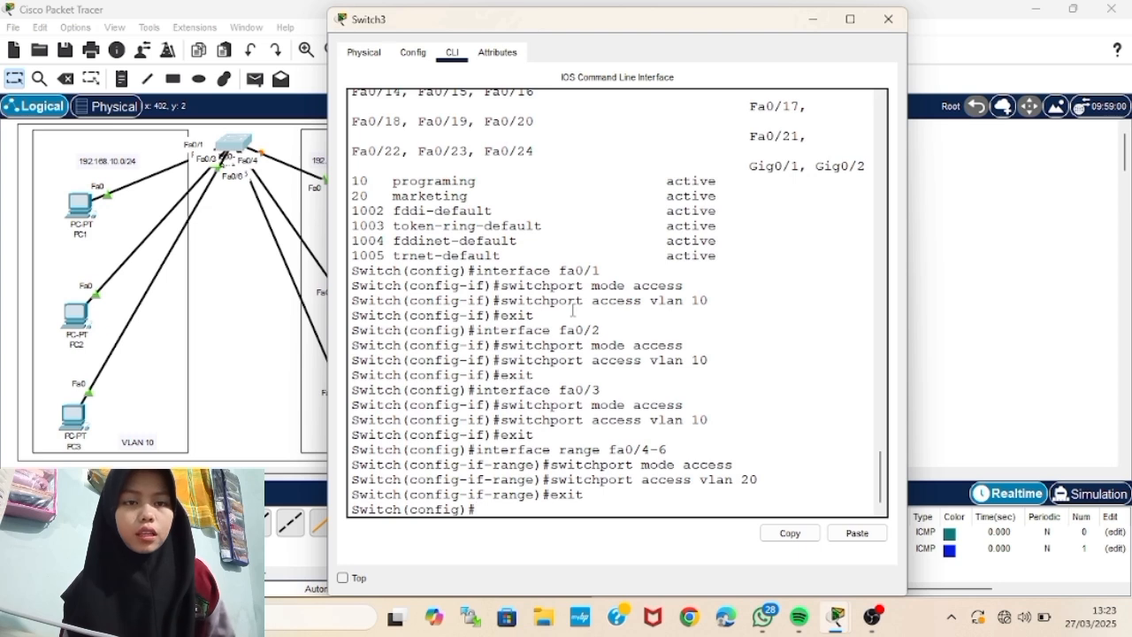
- Display the VLAN table with do show vlan brief, examine the ports of VLANs 10 and 20, and close the switch window
text(do s)
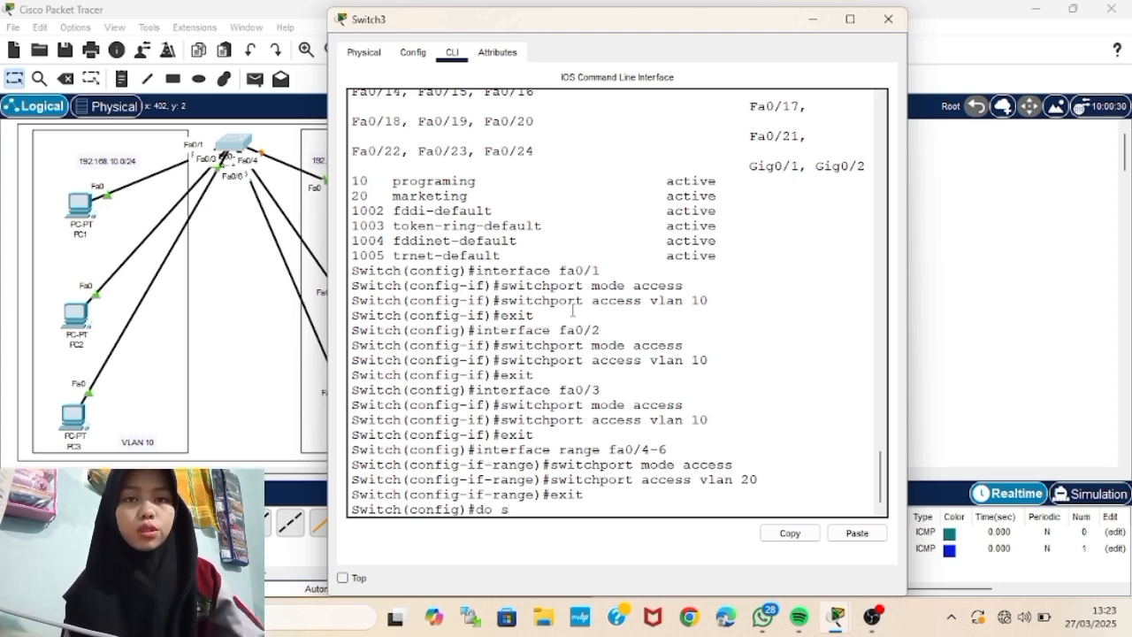
text(how vlan brief)
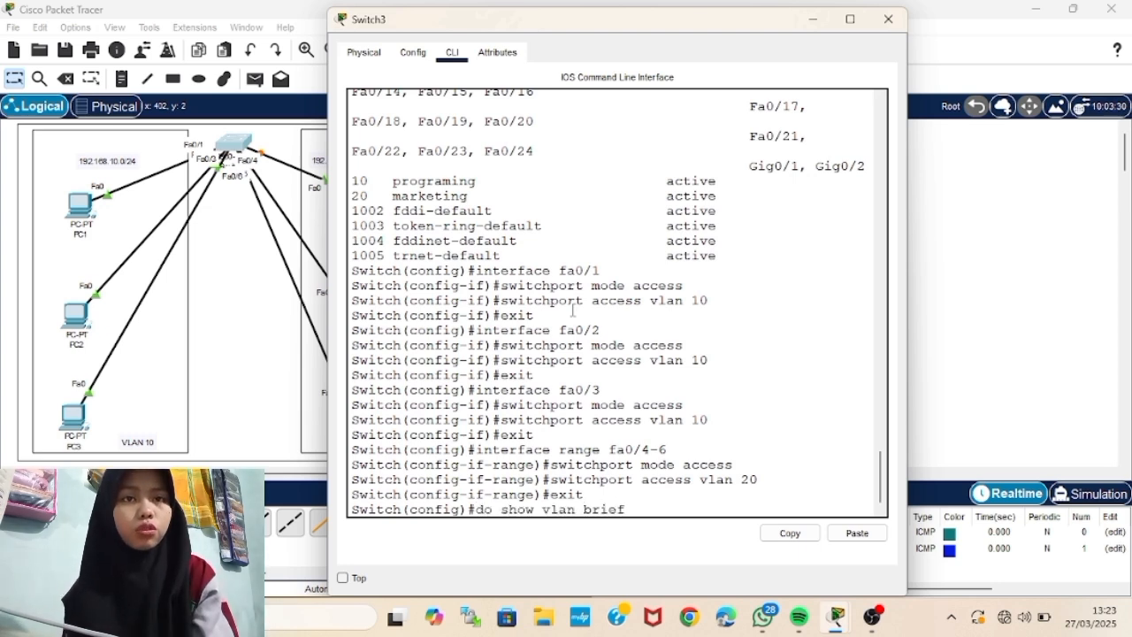
key(Return)
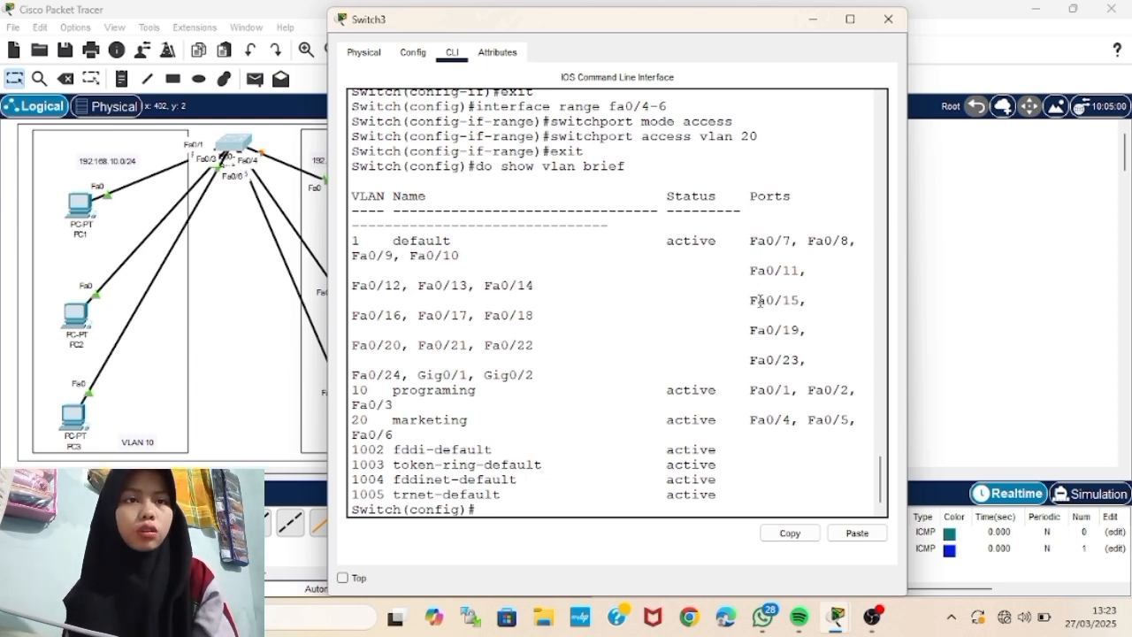
drag(352, 369, 913, 431)
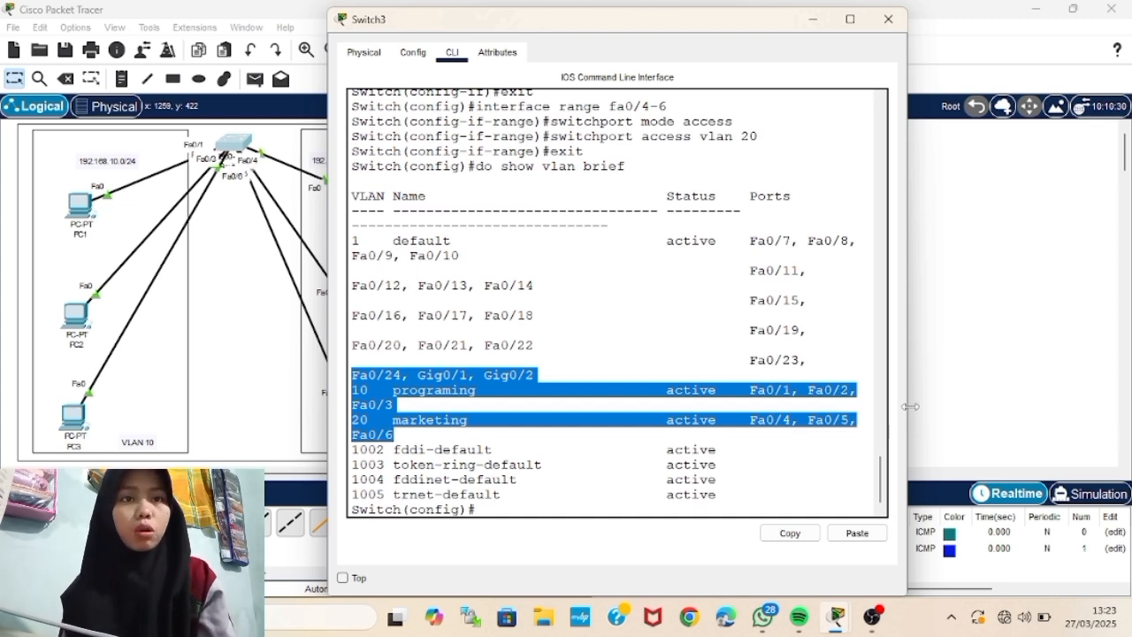
drag(910, 406, 967, 406)
click(948, 19)
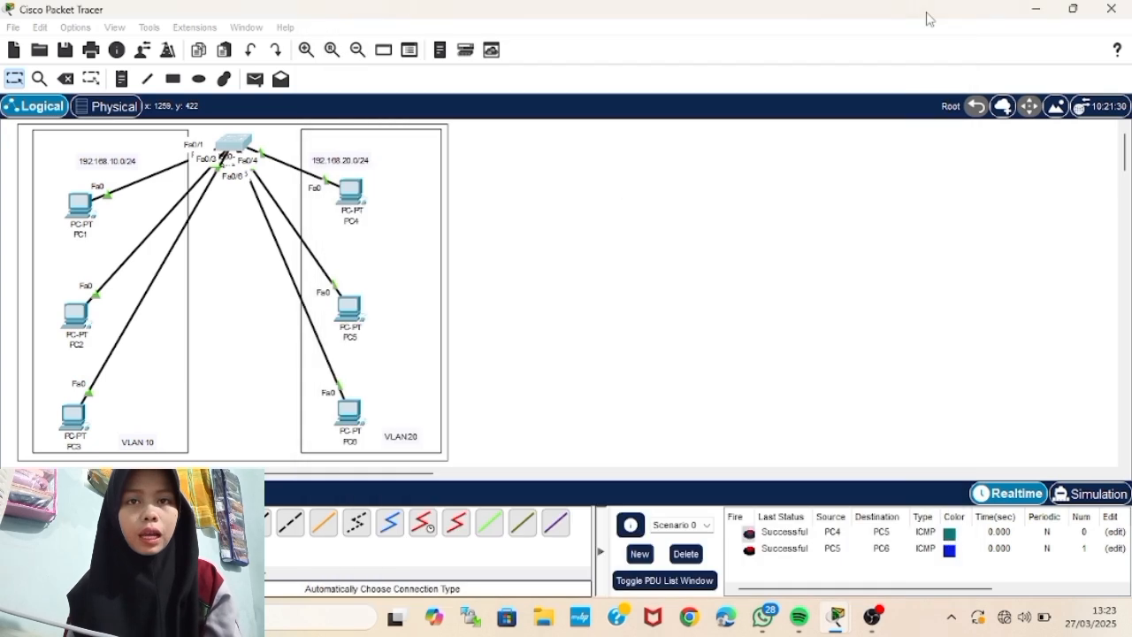
- Switch to Simulation mode, widen the Simulation Panel, and delete the existing test PDUs of Scenario 0
click(1088, 494)
drag(902, 290, 714, 308)
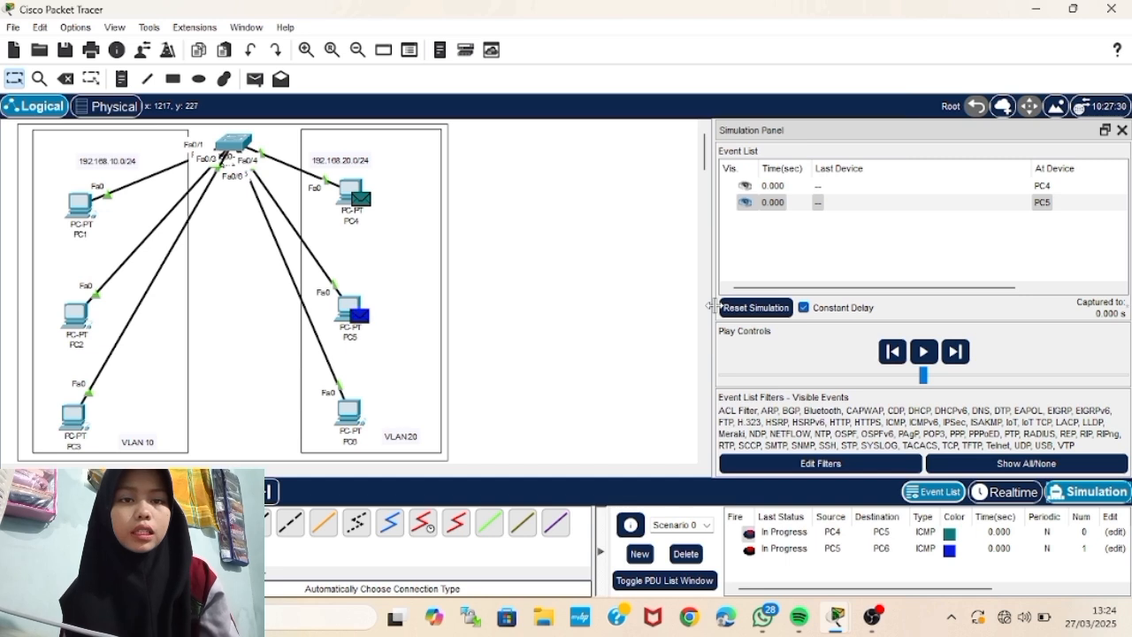
click(686, 555)
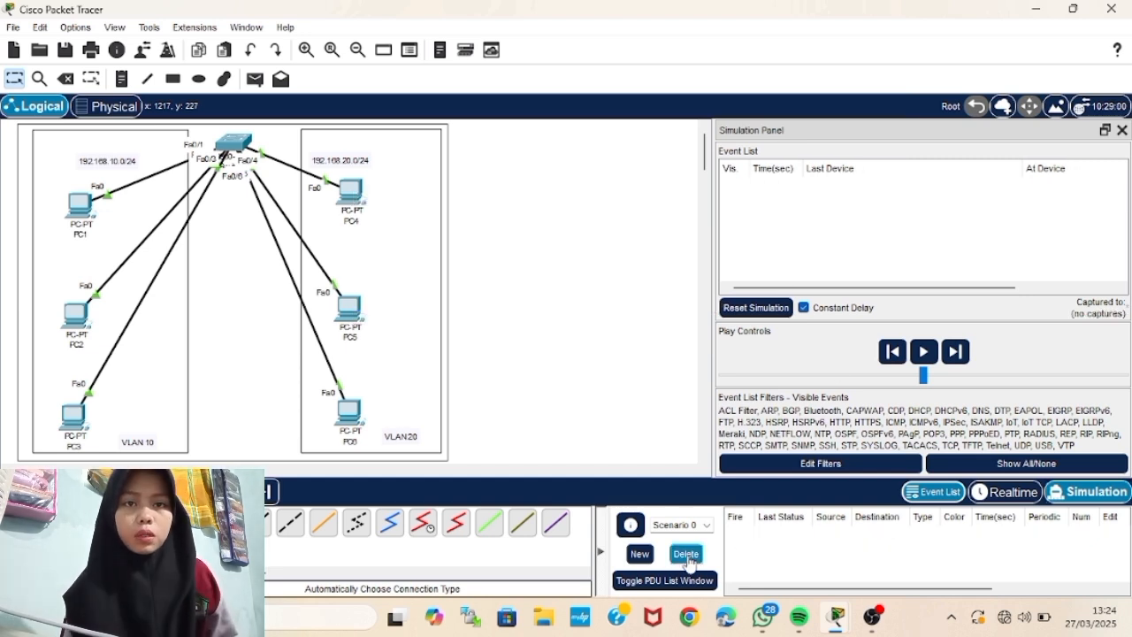
- Add a simple PDU from PC2 to PC3
click(255, 79)
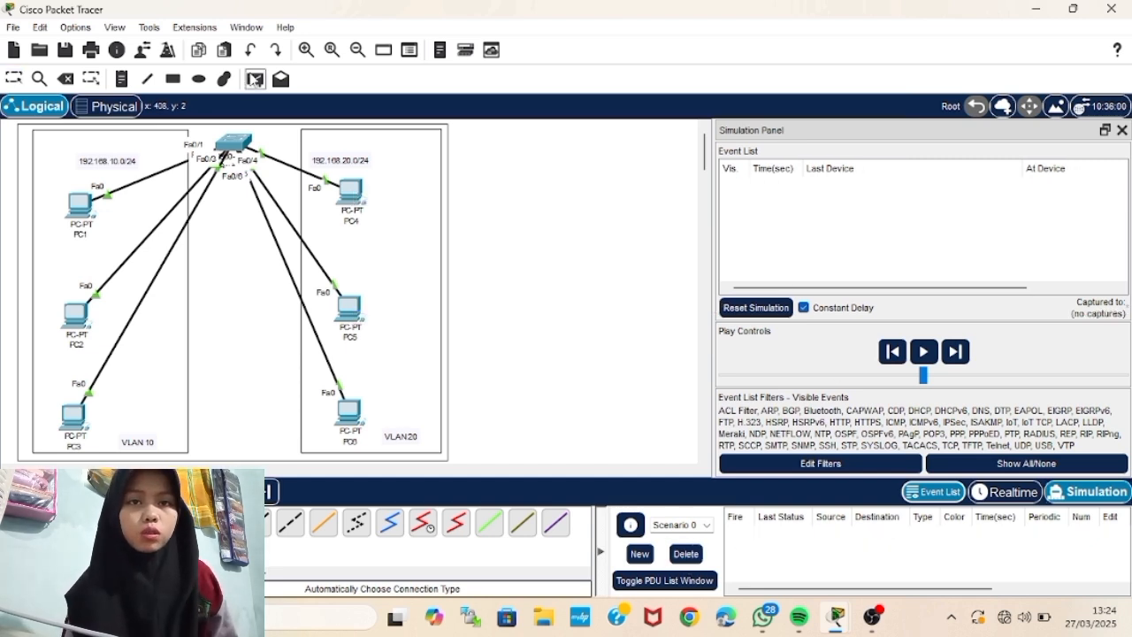
click(79, 316)
click(74, 414)
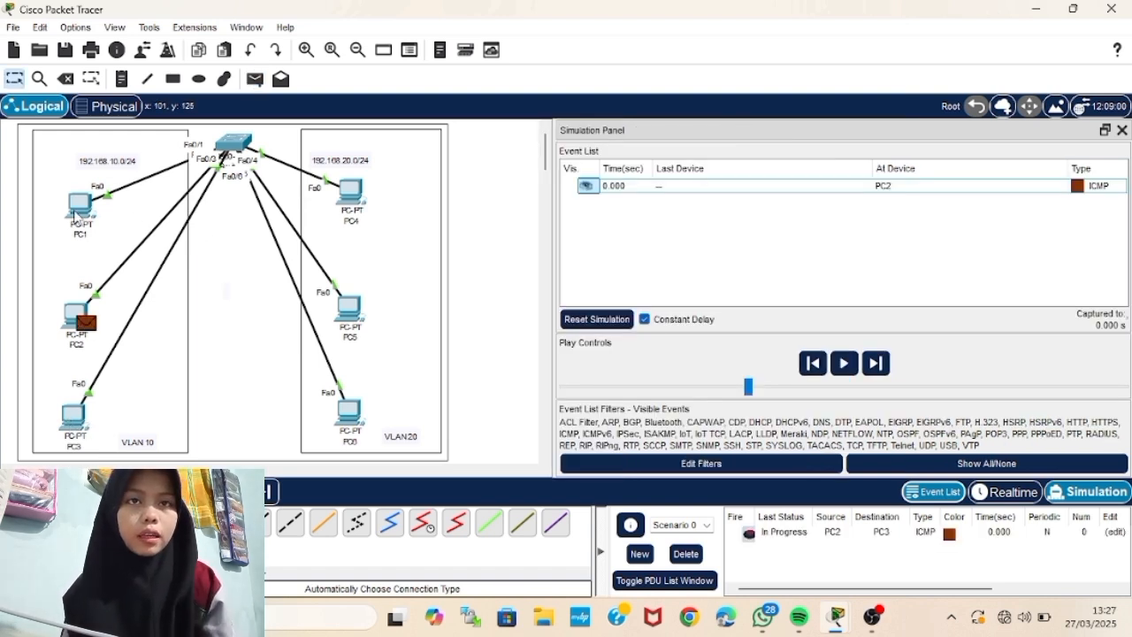
- Open the Command Prompt on PC1 and display its ARP table with arp -a
click(77, 216)
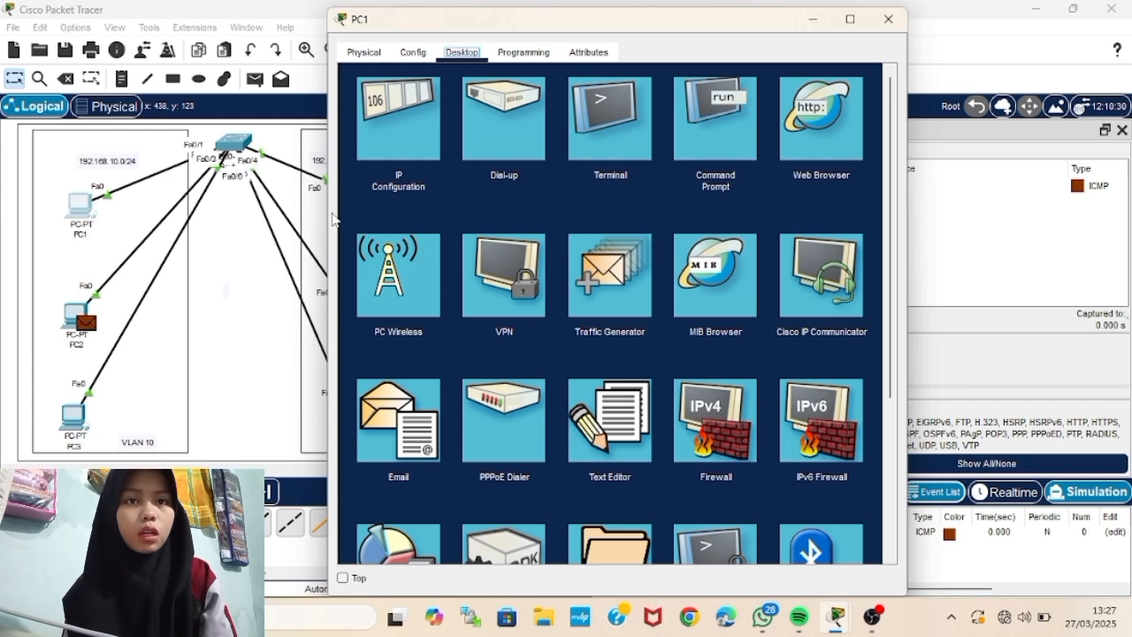
click(704, 156)
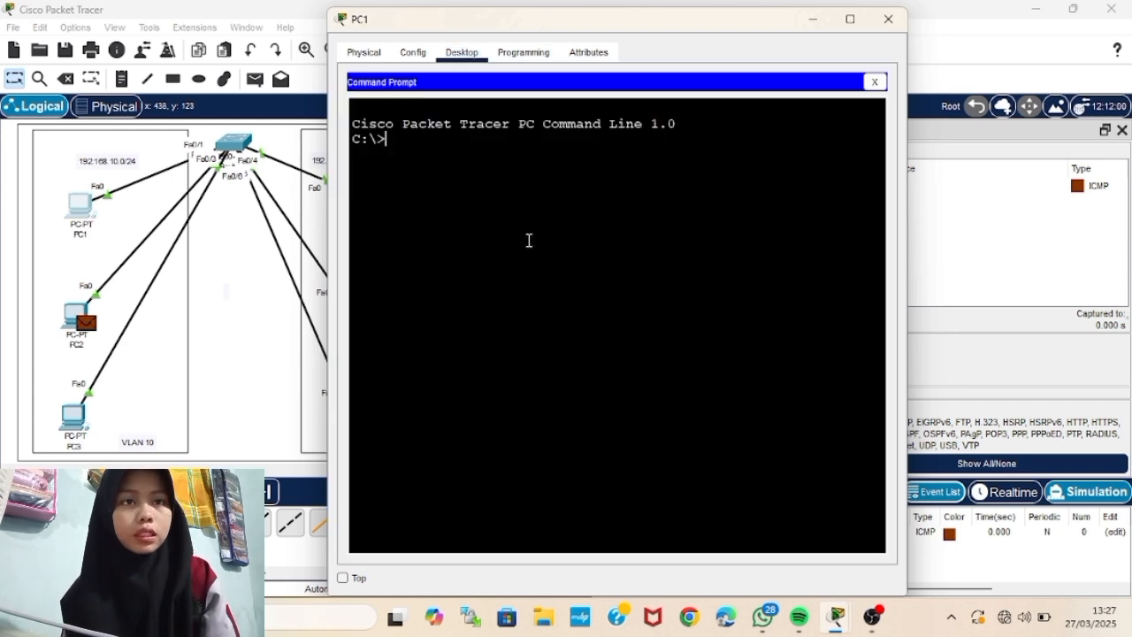
text(arp)
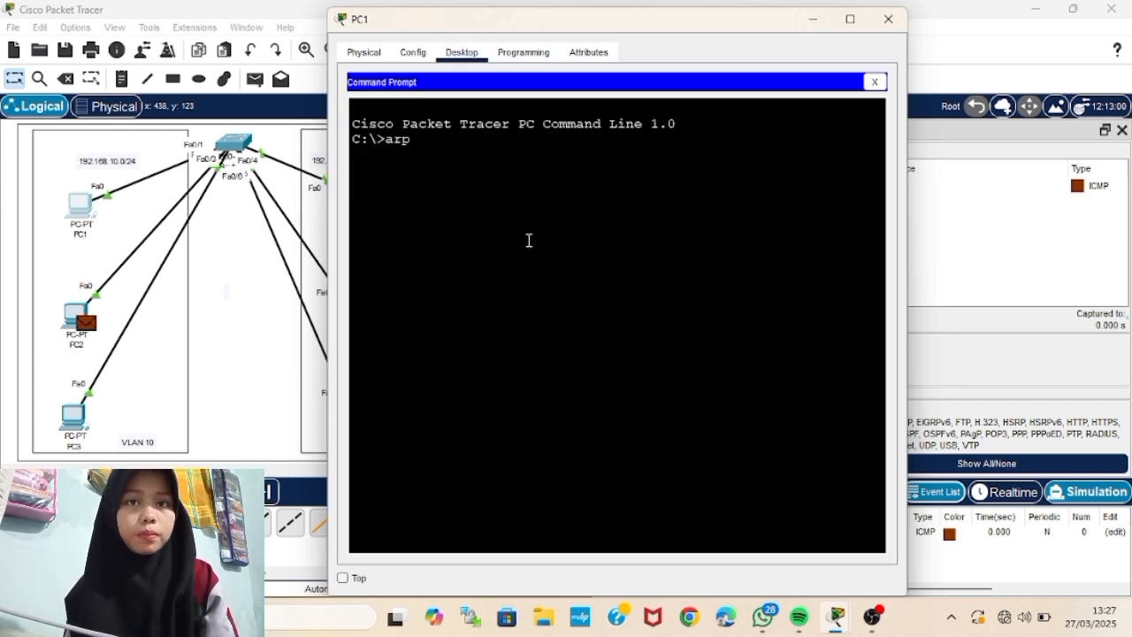
text( -a)
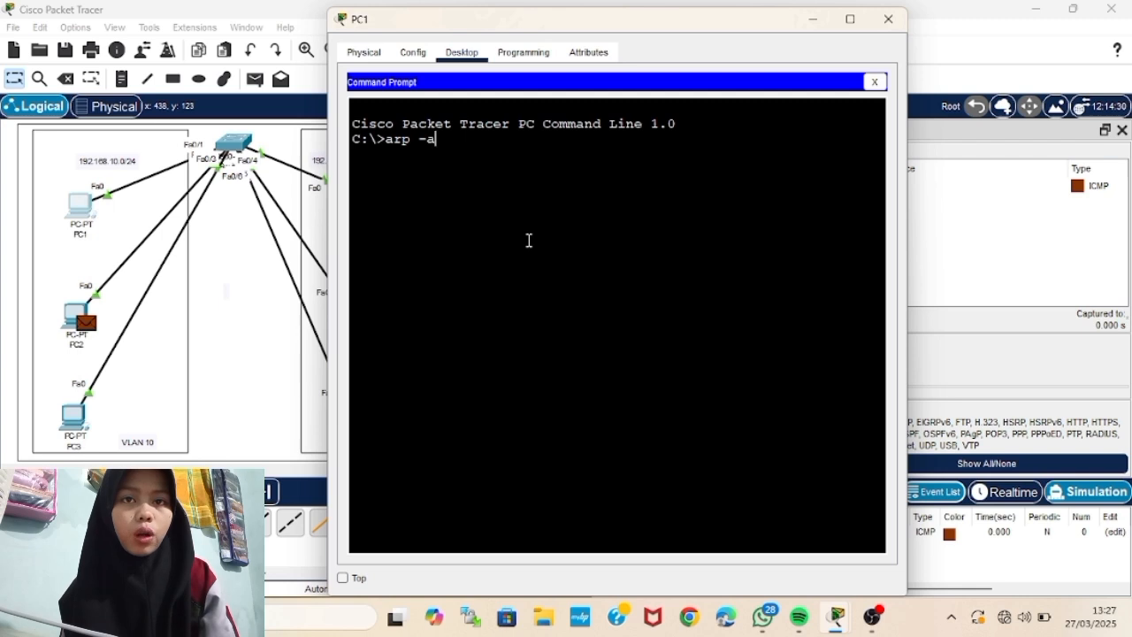
key(Return)
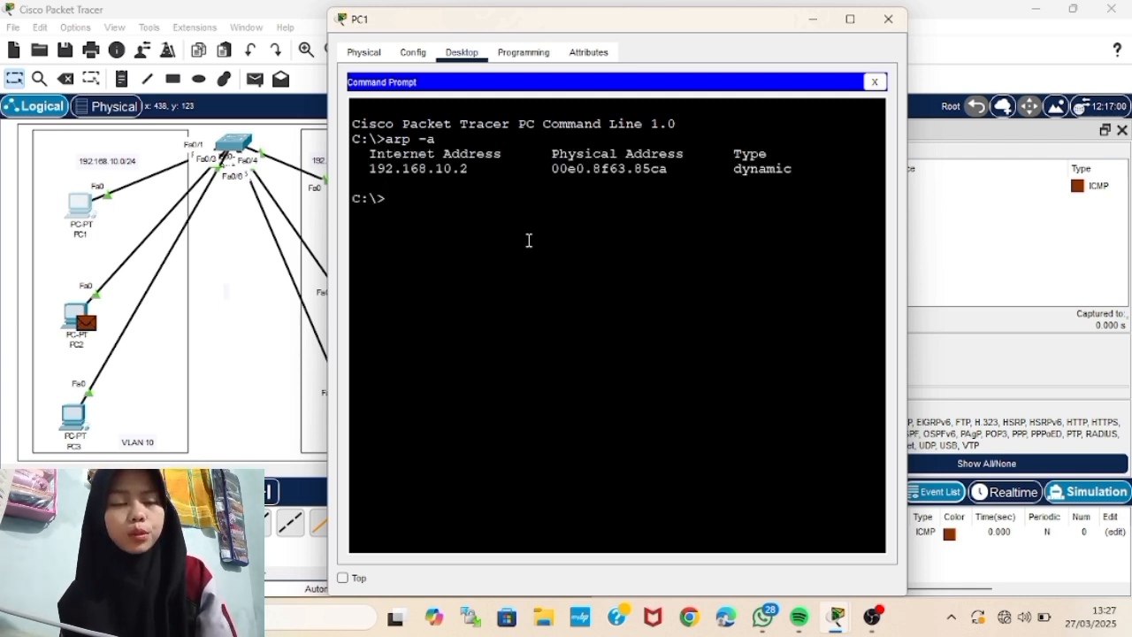
- Clear PC1's ARP table with arp -d, check it with arp -a, and close the PC1 window
text(arp -d)
key(Return)
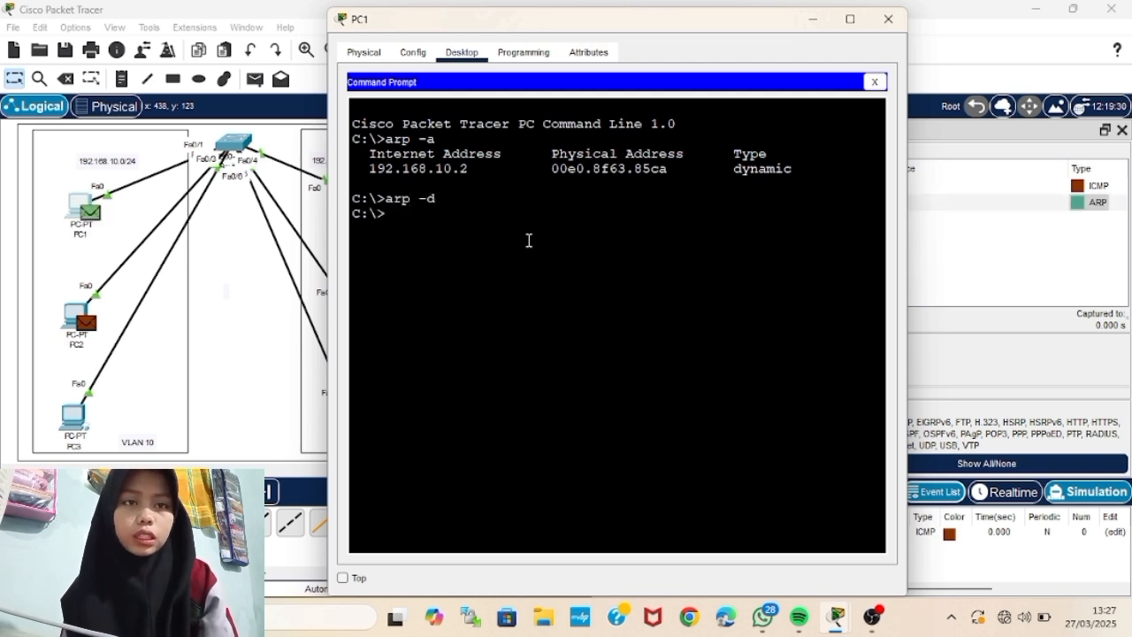
text(arp -a)
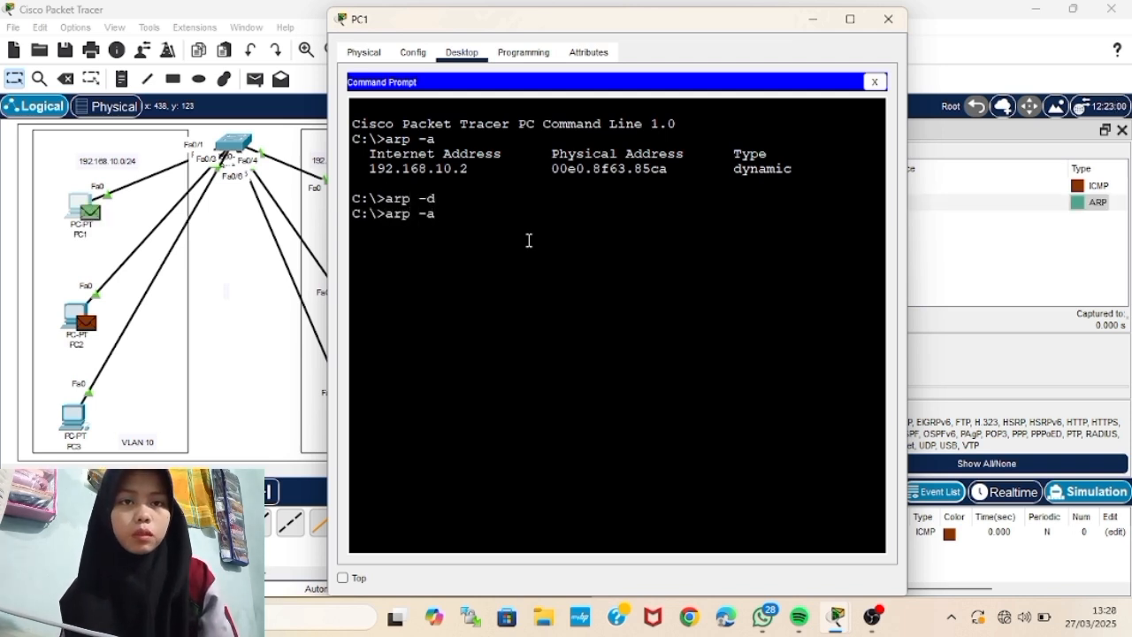
key(Return)
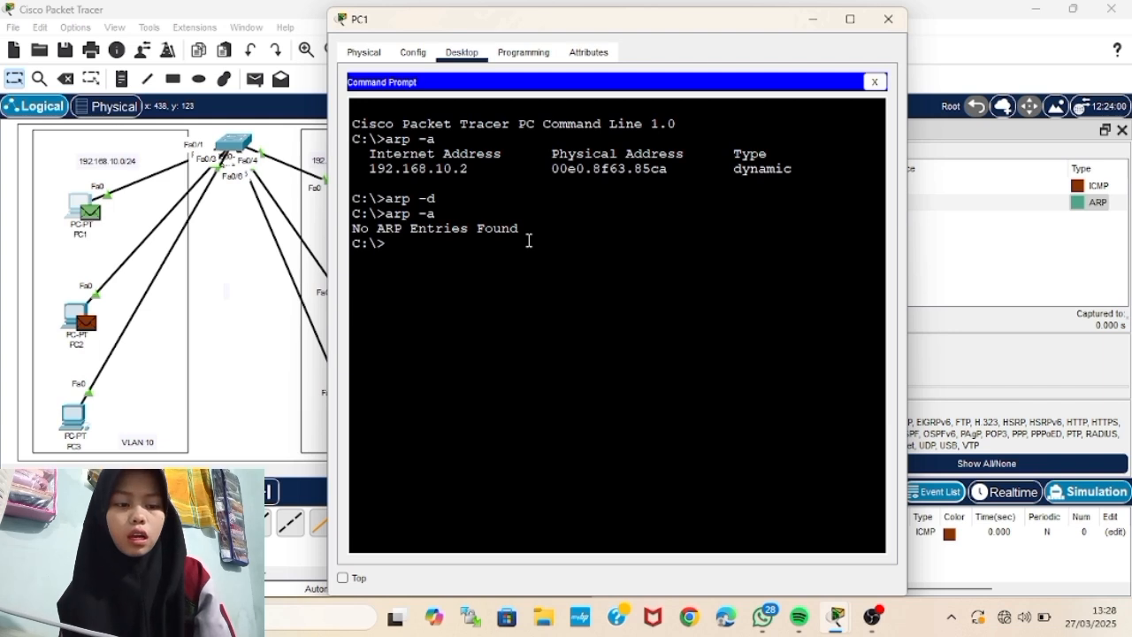
click(889, 19)
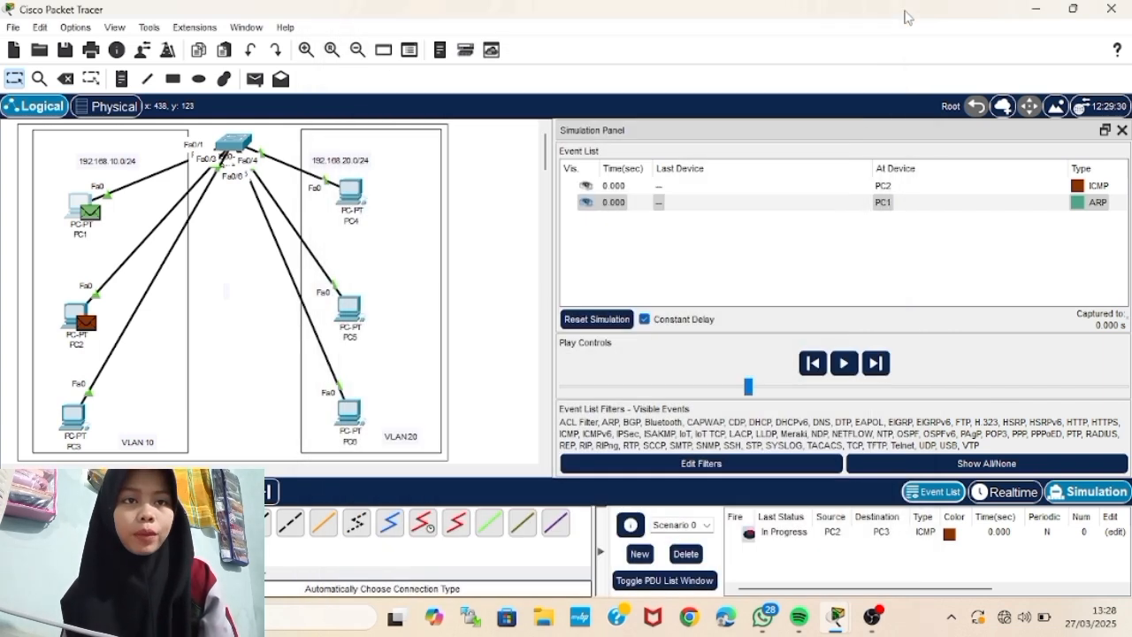
- Open the Command Prompt on PC2 and display its ARP table with arp -a
click(78, 317)
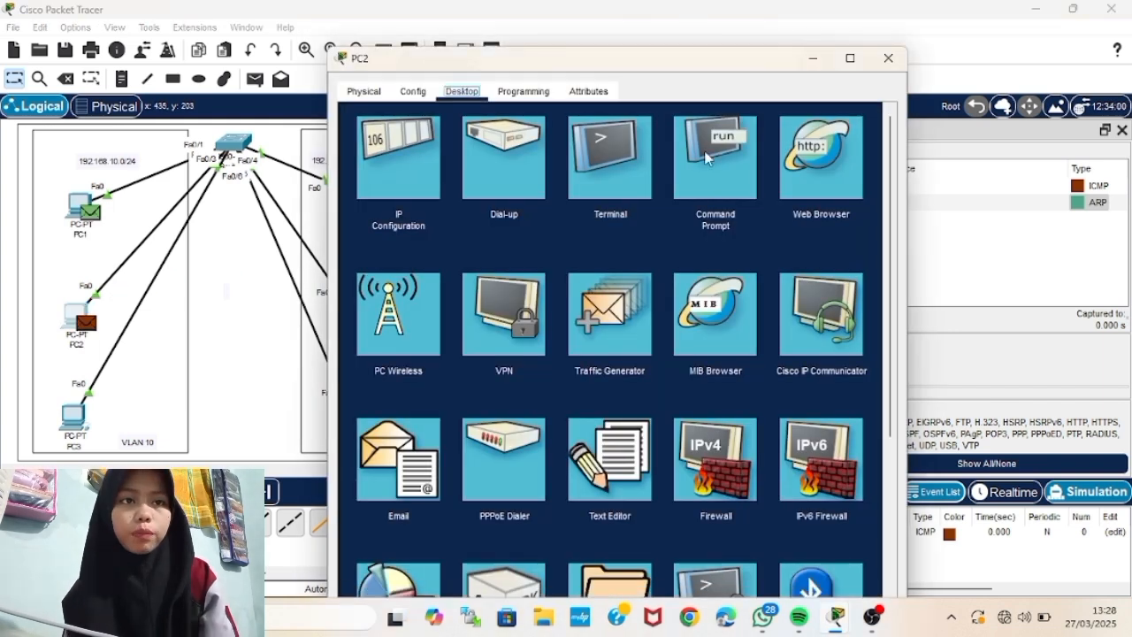
click(704, 153)
text(arp -a)
key(Return)
- Clear PC2's ARP table with arp -d, check it with arp -a, and close the PC2 window
text(arp -d)
key(Return)
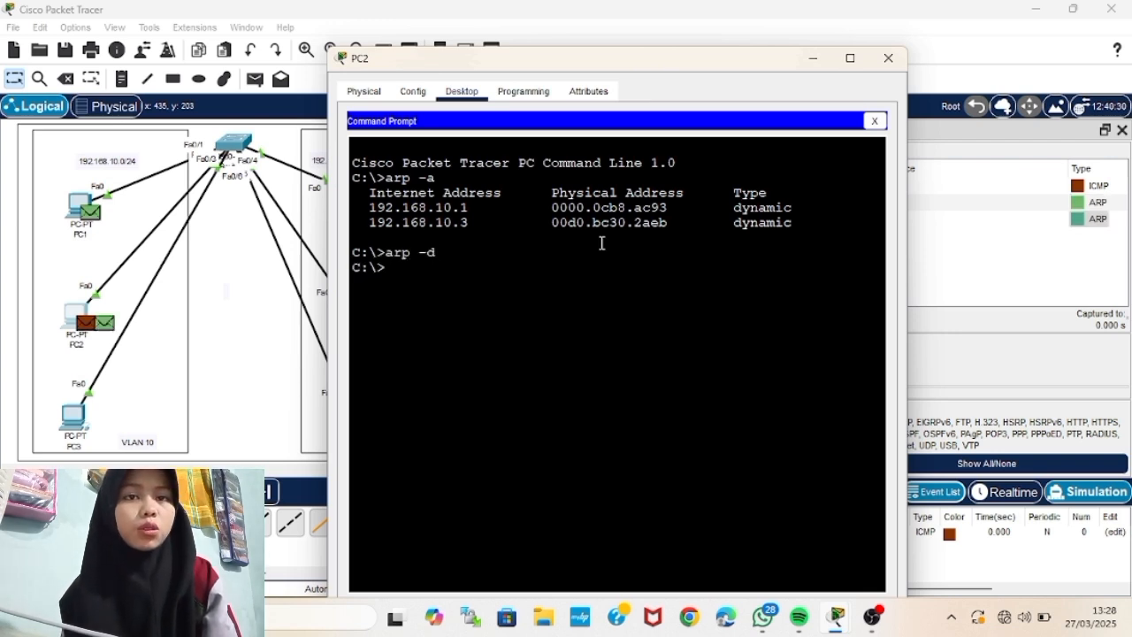
text(ar)
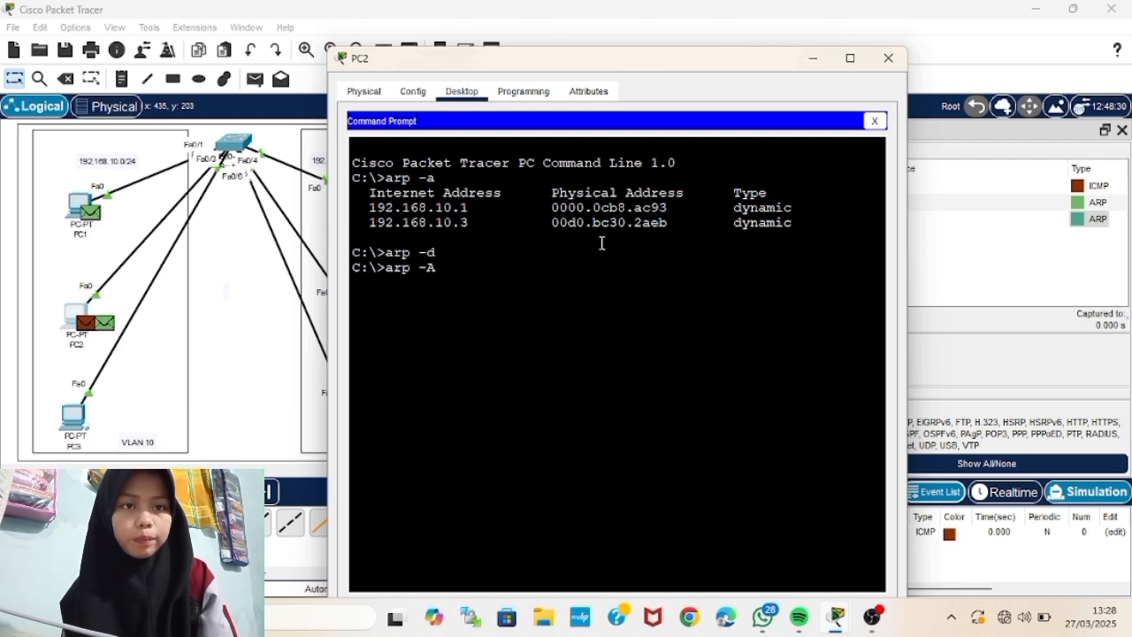
text(p -a)
key(Return)
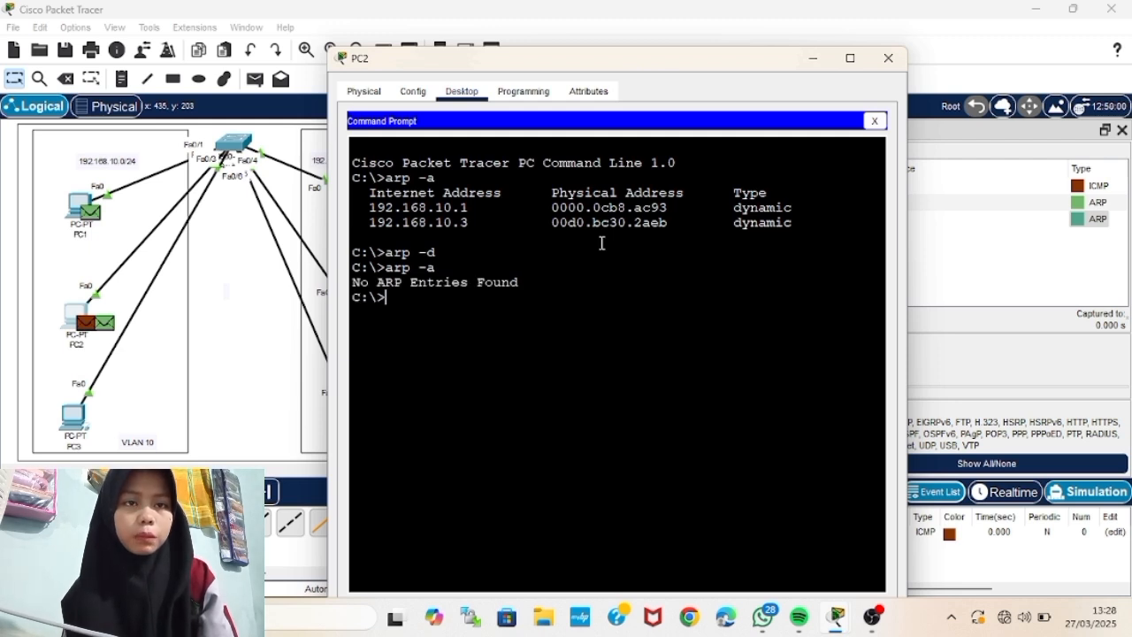
click(888, 57)
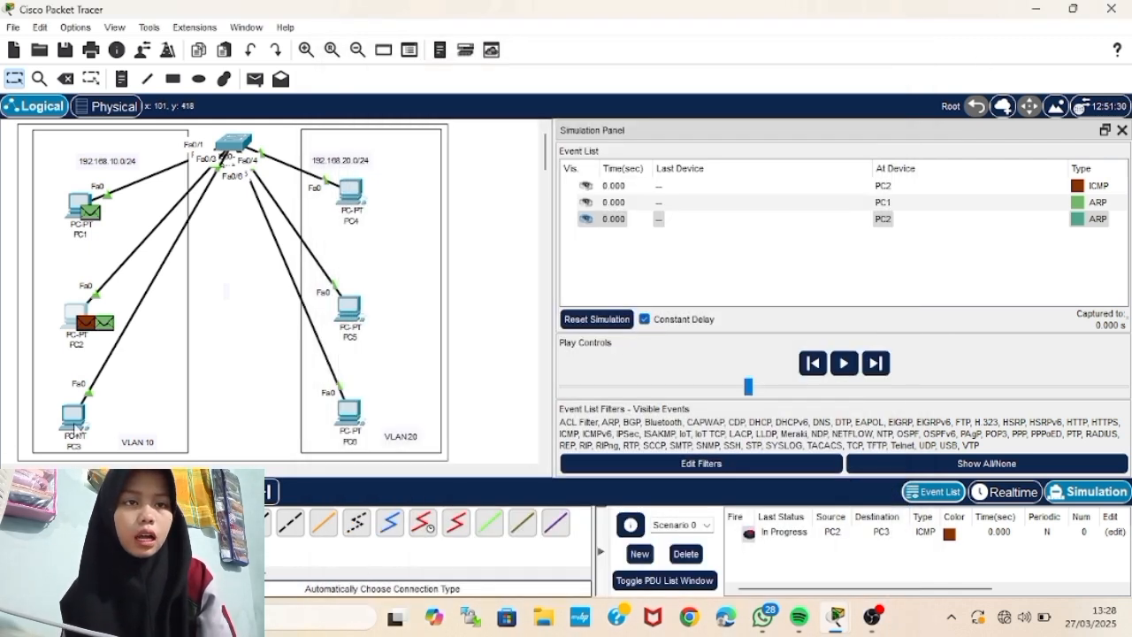
- Open the Command Prompt on PC3 and display its ARP table with arp -a
click(73, 416)
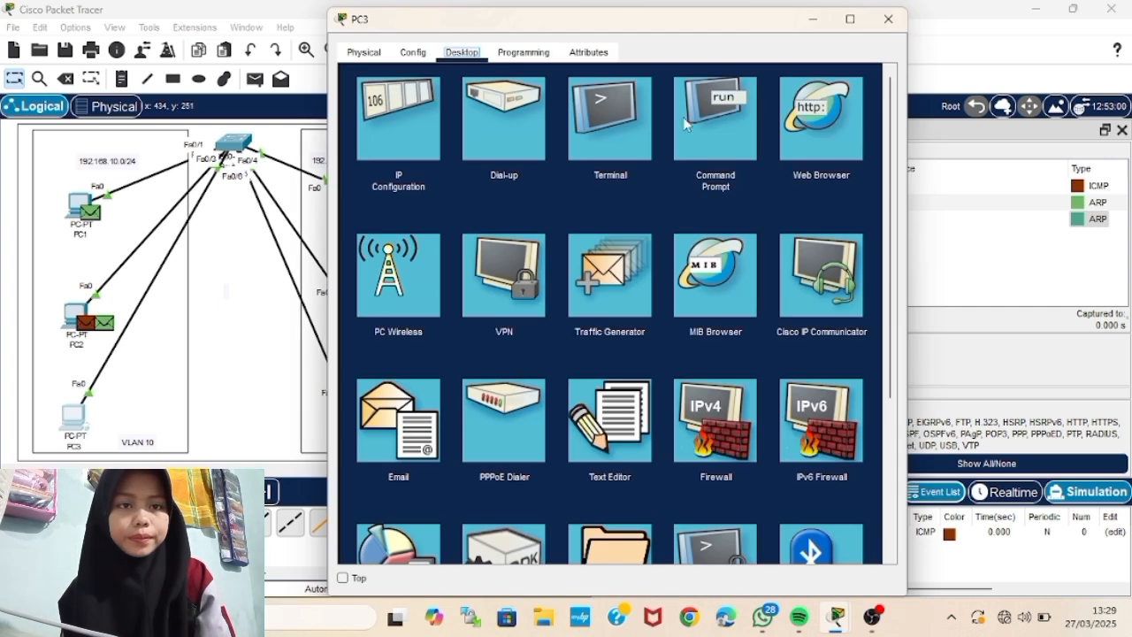
click(698, 117)
text(arp -a)
key(Return)
- Clear PC3's ARP table with arp -d and close the PC3 window
text(ar)
text(p -d)
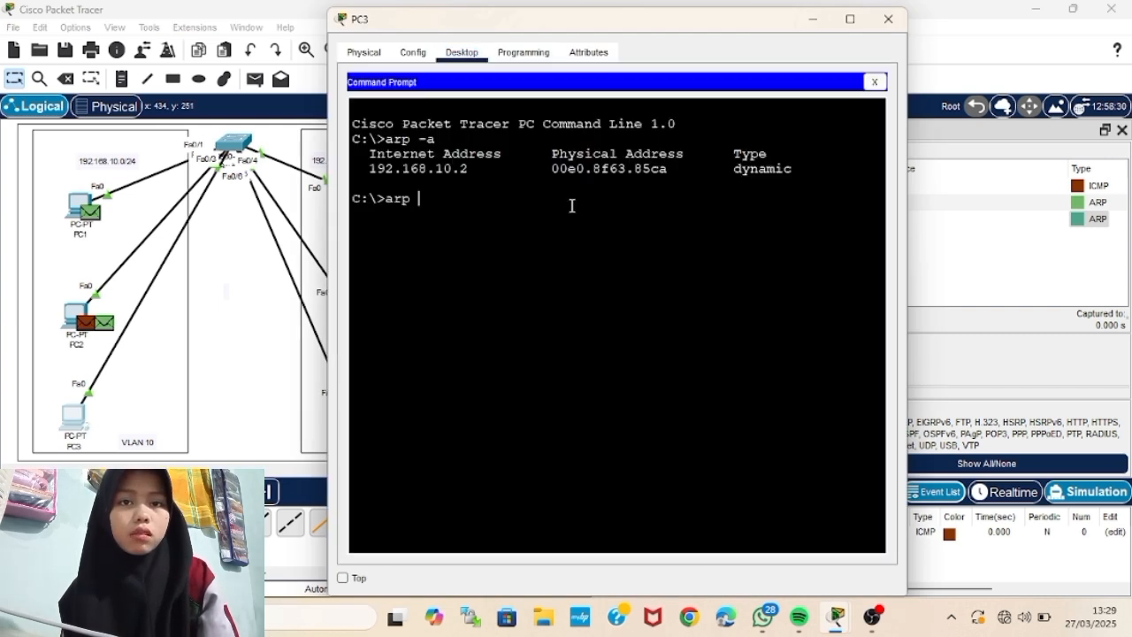
key(Return)
click(889, 20)
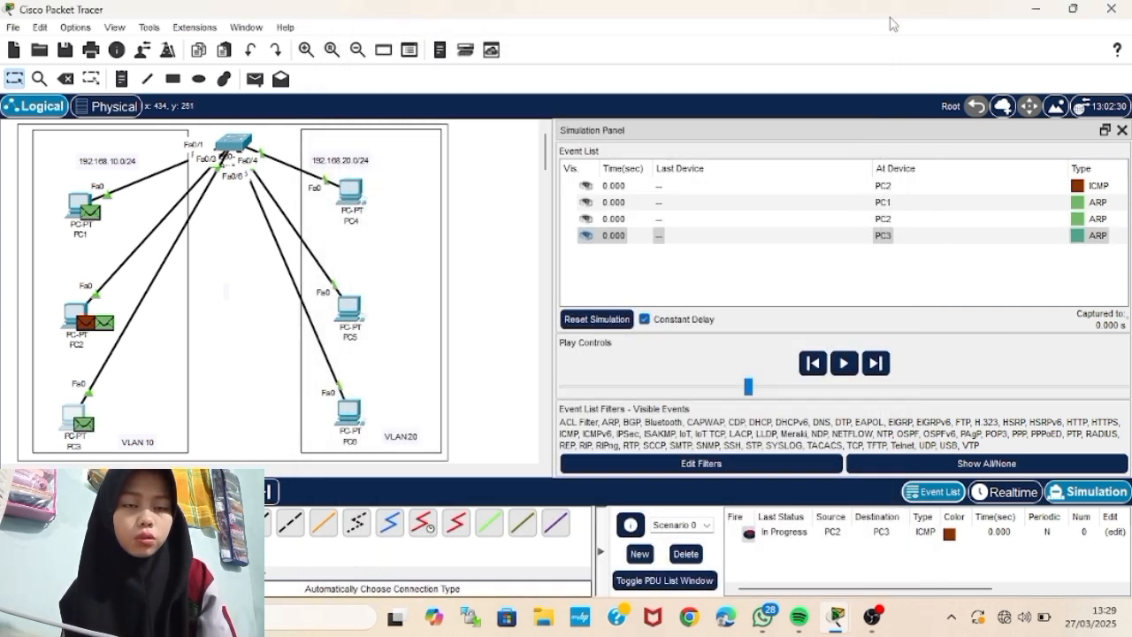
- Open the command line of Switch3 and display its MAC table with show mac-address-table
click(235, 146)
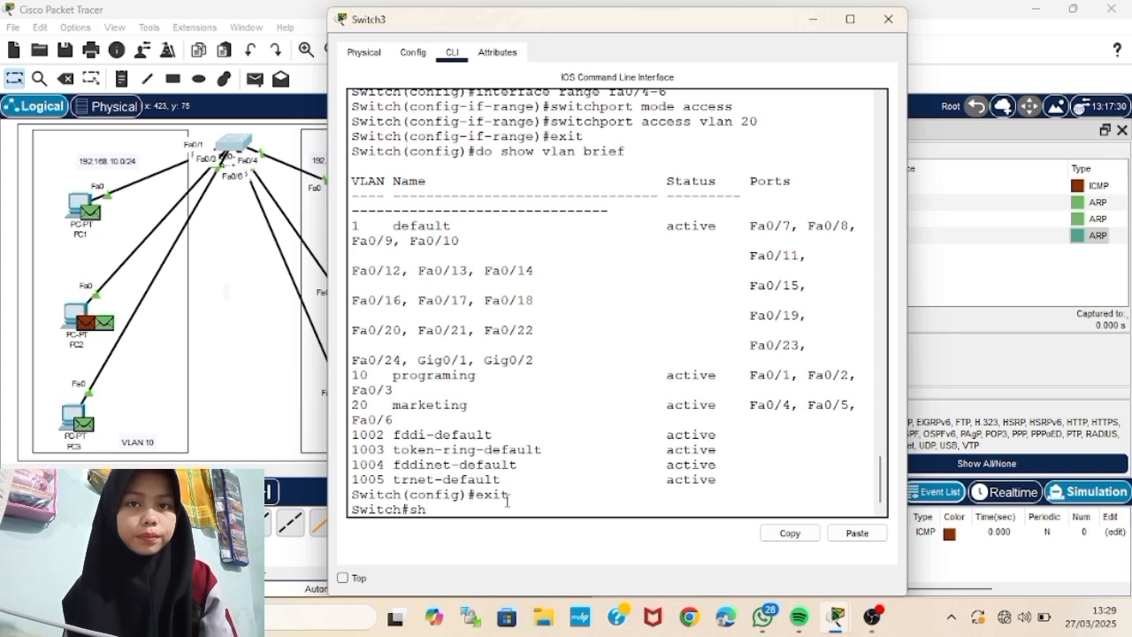
text(show mac-address)
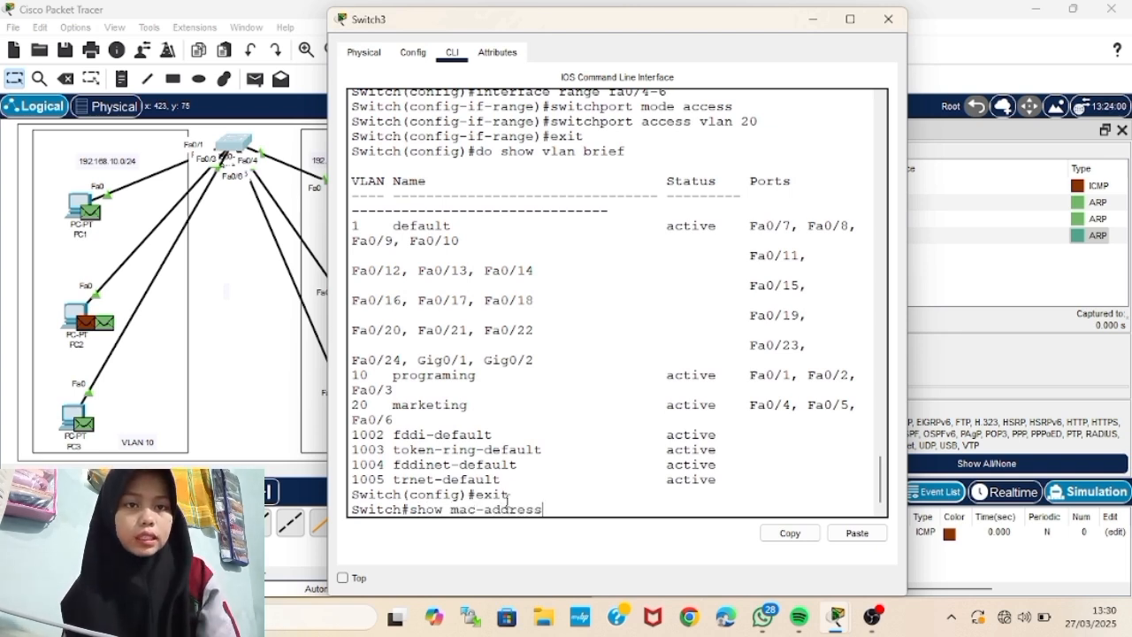
text(-table)
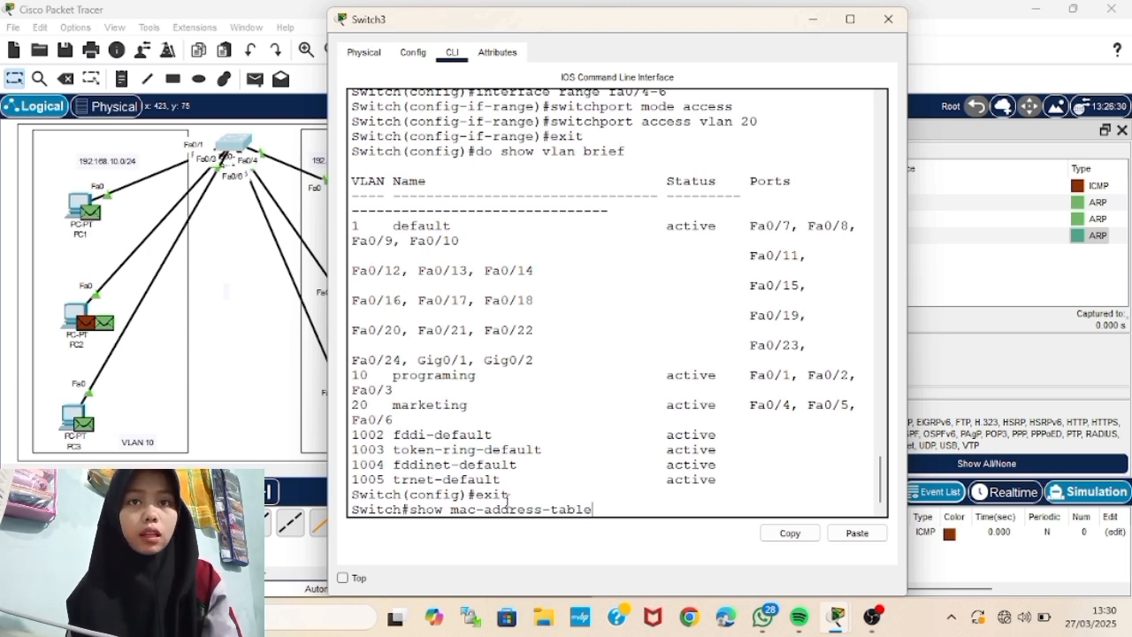
key(Return)
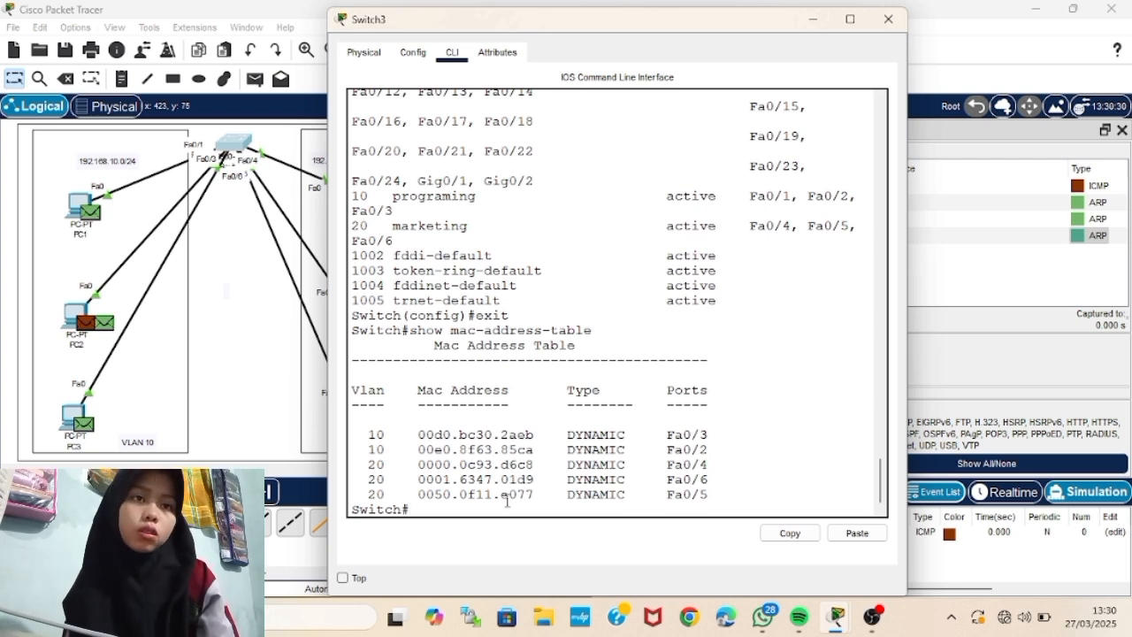
- Clear Switch3's MAC table with clear mac-address-table, check it with show mac-address-table, and close the switch window
text(clear mac)
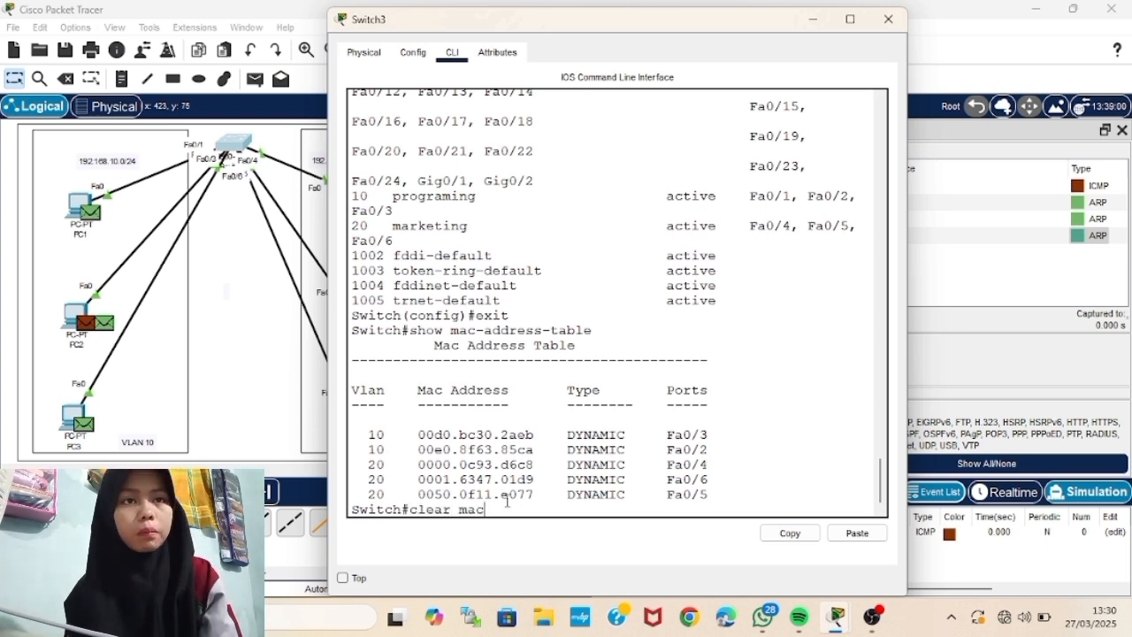
text(-address-table)
key(Return)
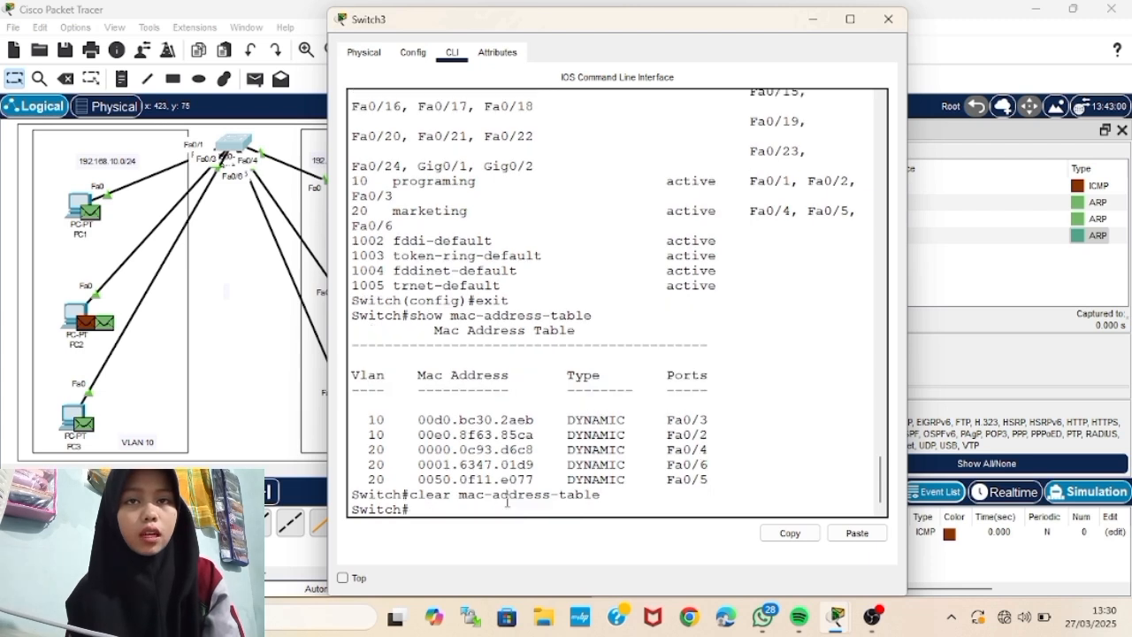
key(Up)
key(Up)
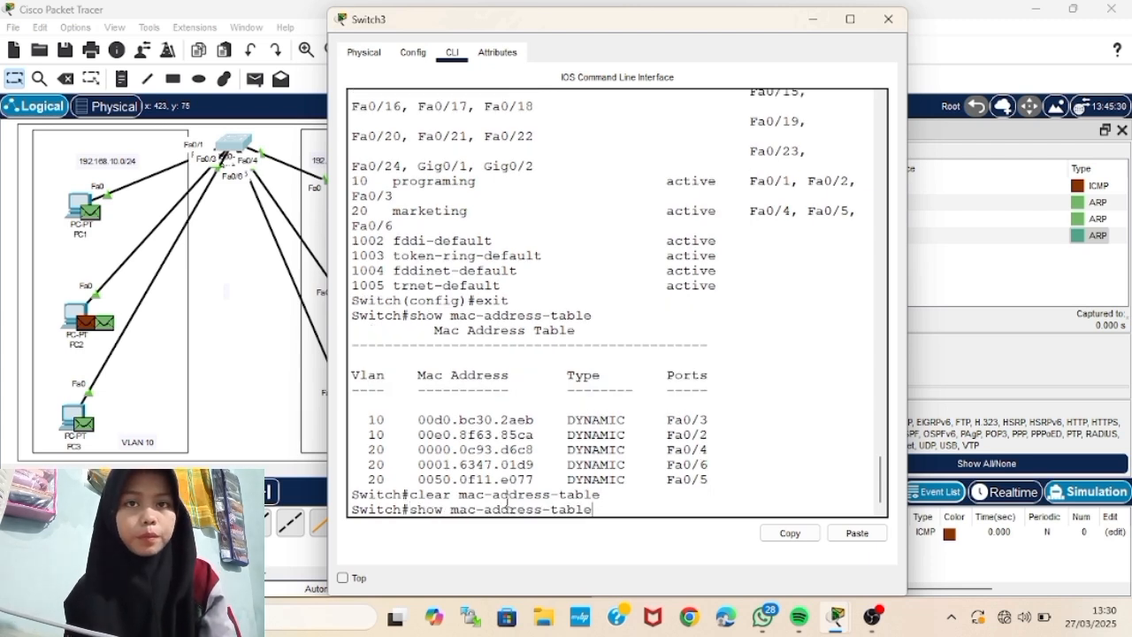
key(Return)
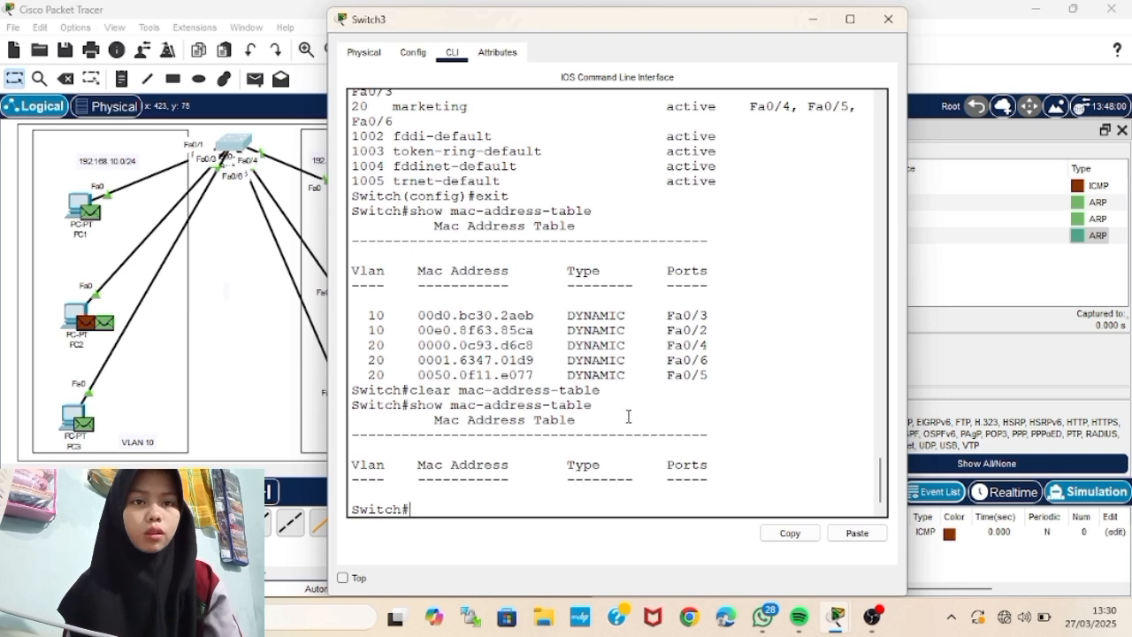
click(887, 21)
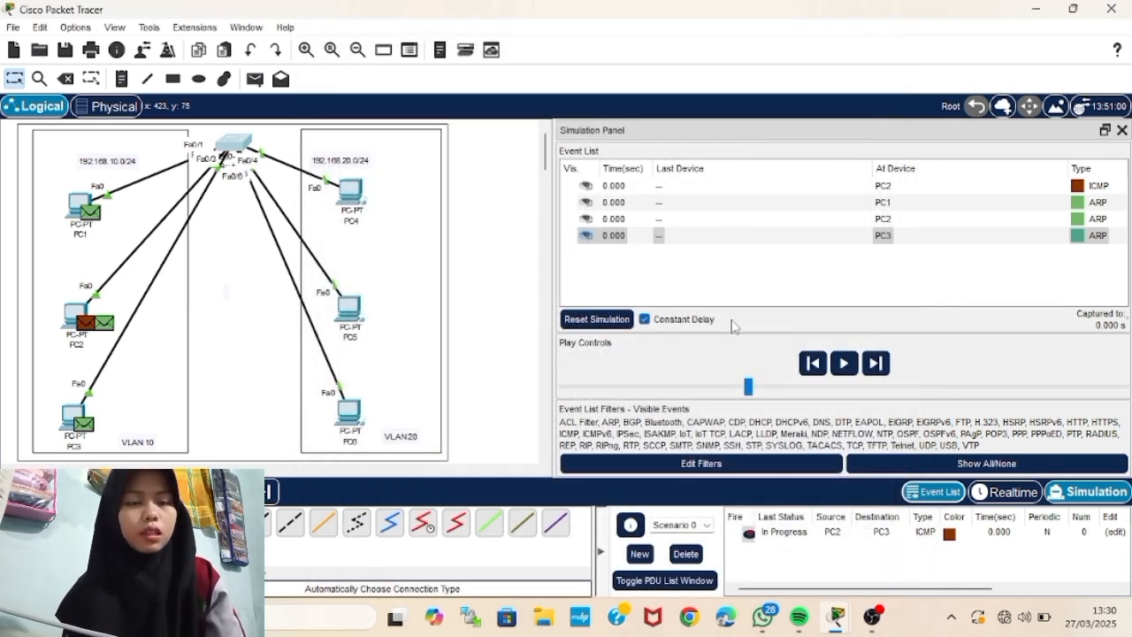
- Delete the current PDU scenario and add a simple PDU from PC1 to PC2
click(687, 553)
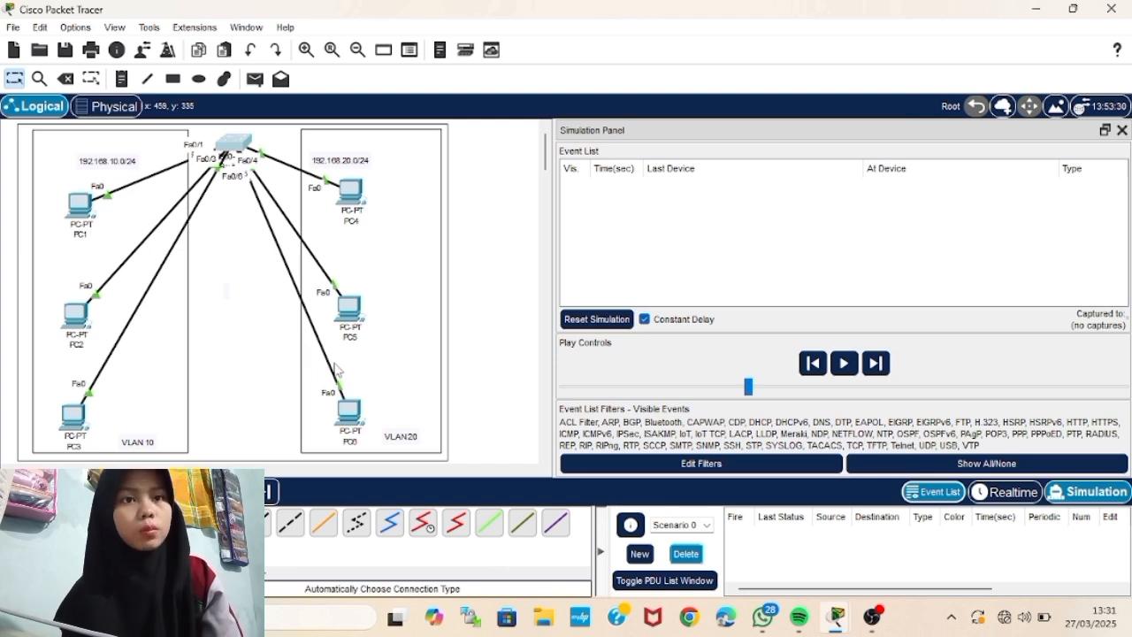
click(254, 79)
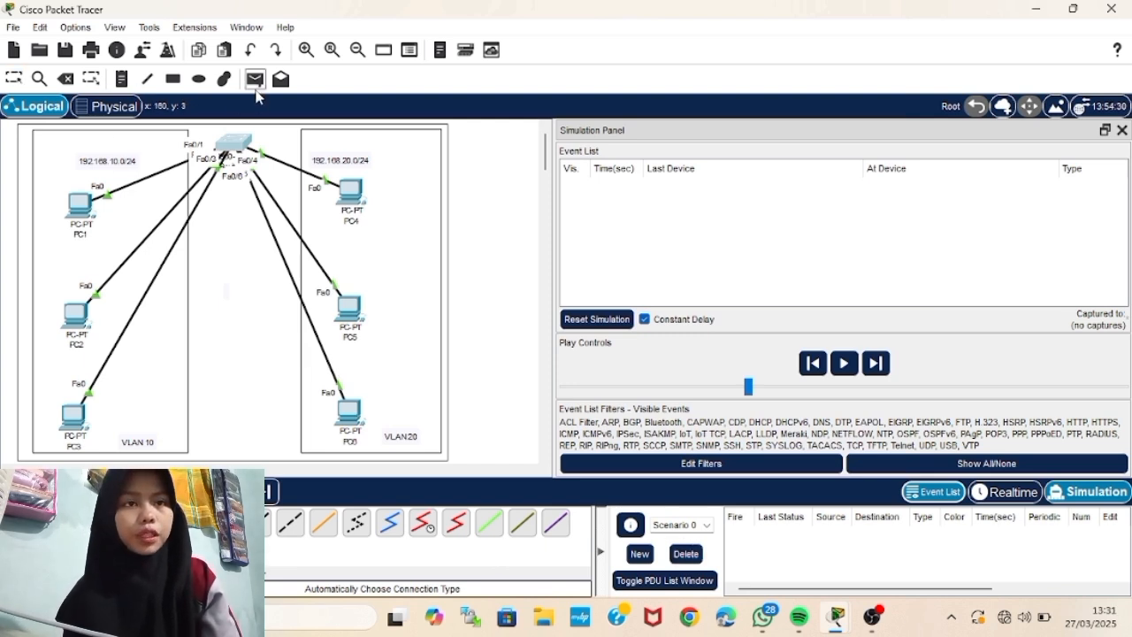
click(84, 213)
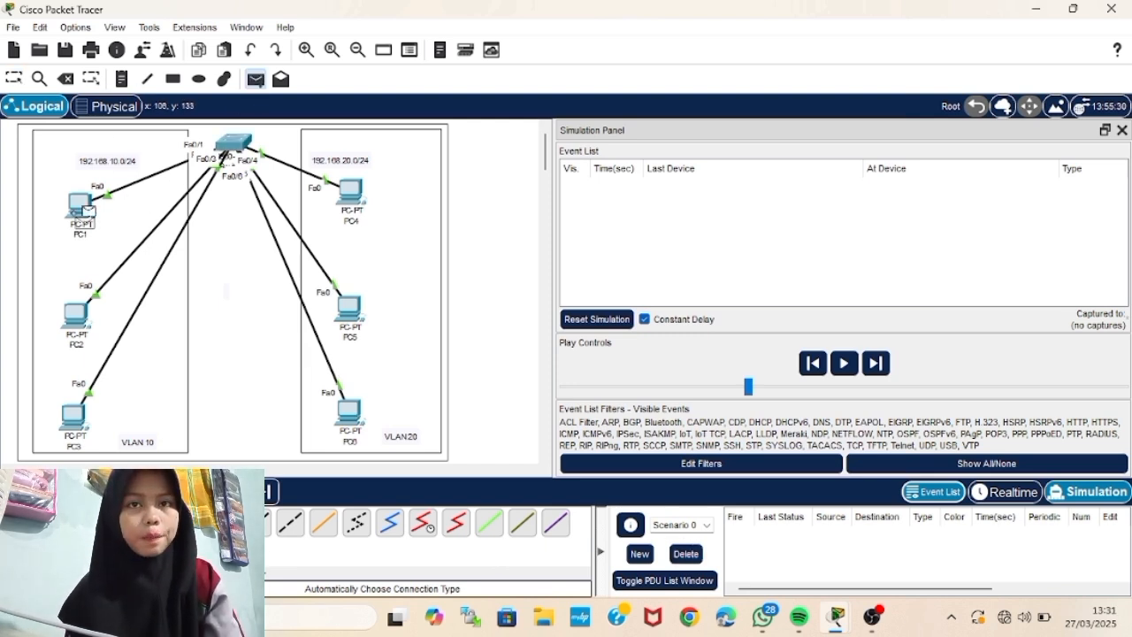
click(75, 314)
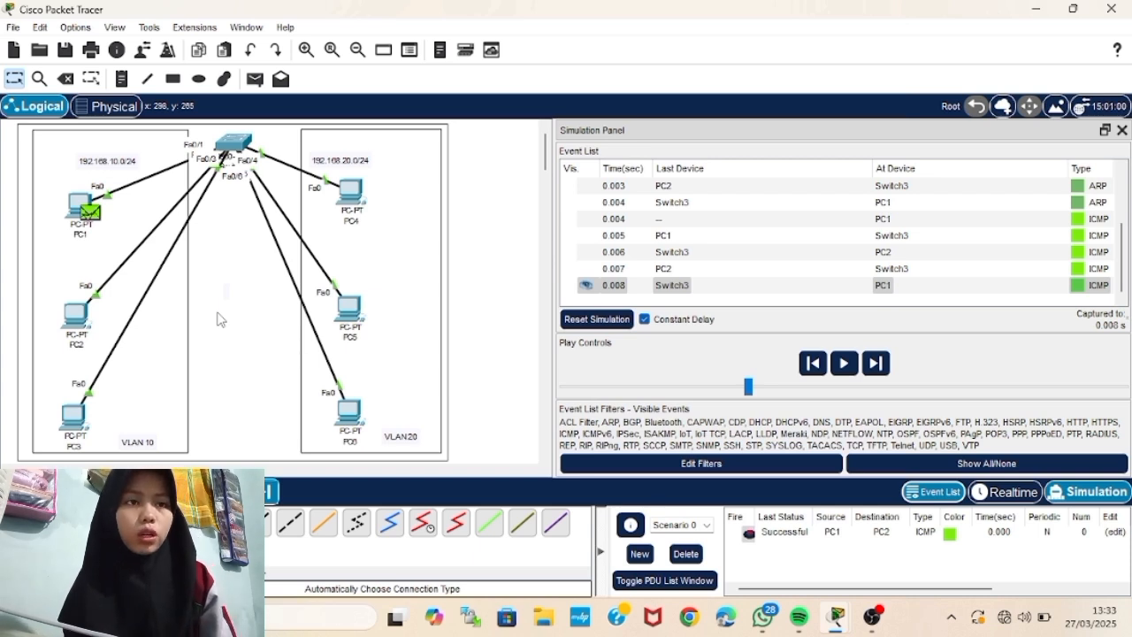
- Return to Realtime mode and place a 2960-24TT switch in the empty workspace beside the existing network
click(1005, 492)
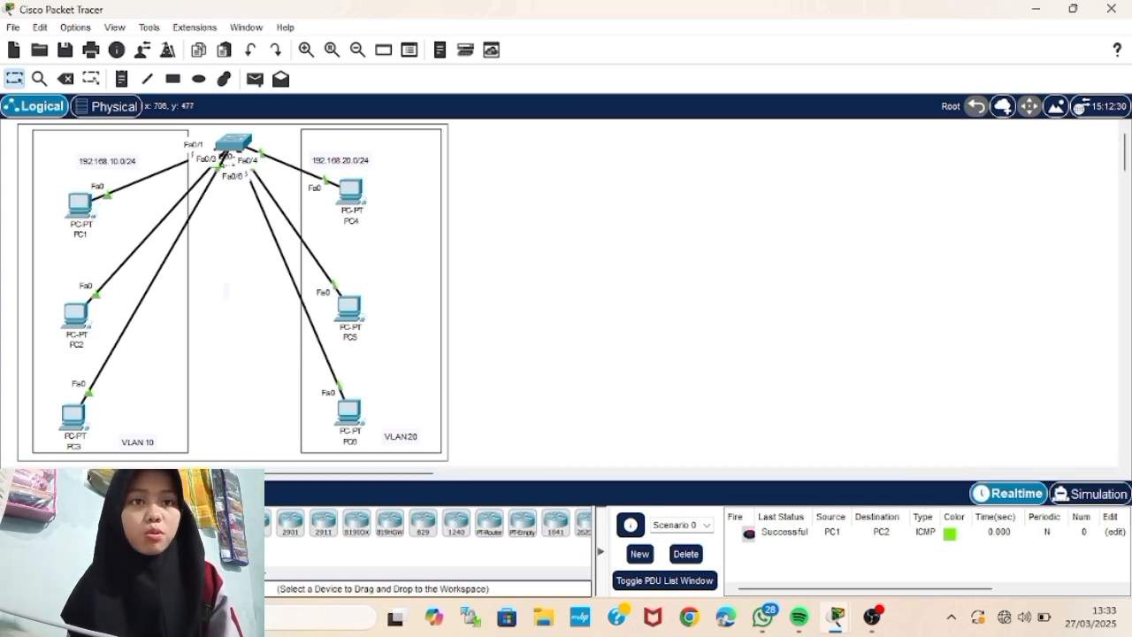
click(841, 148)
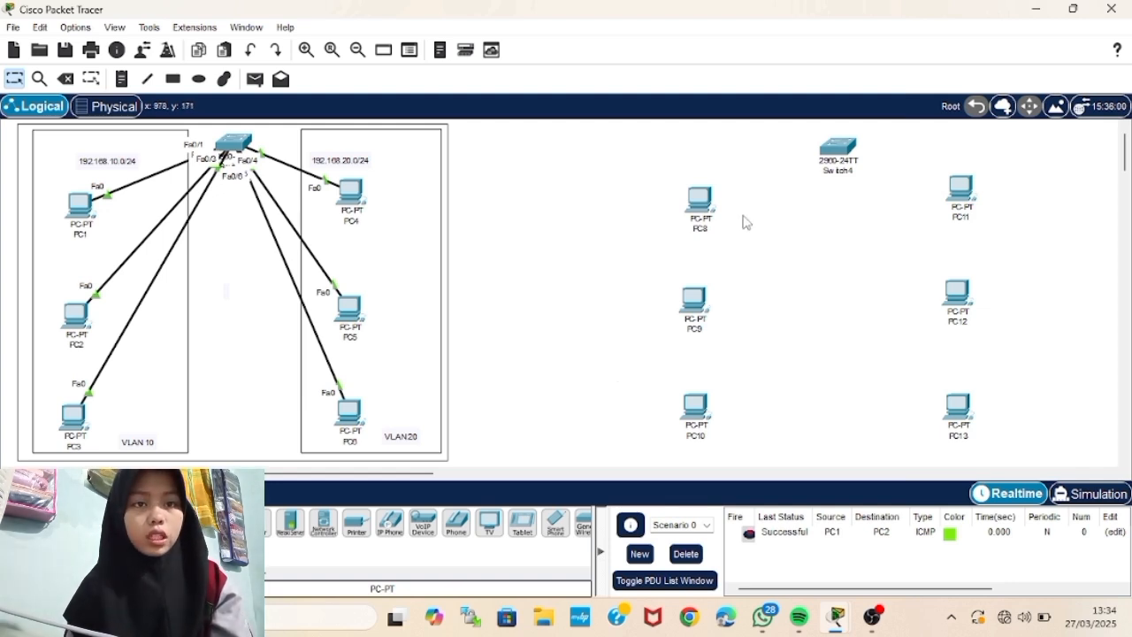
- Rename the six new PCs around Switch4 as PC7 through PC12
click(705, 235)
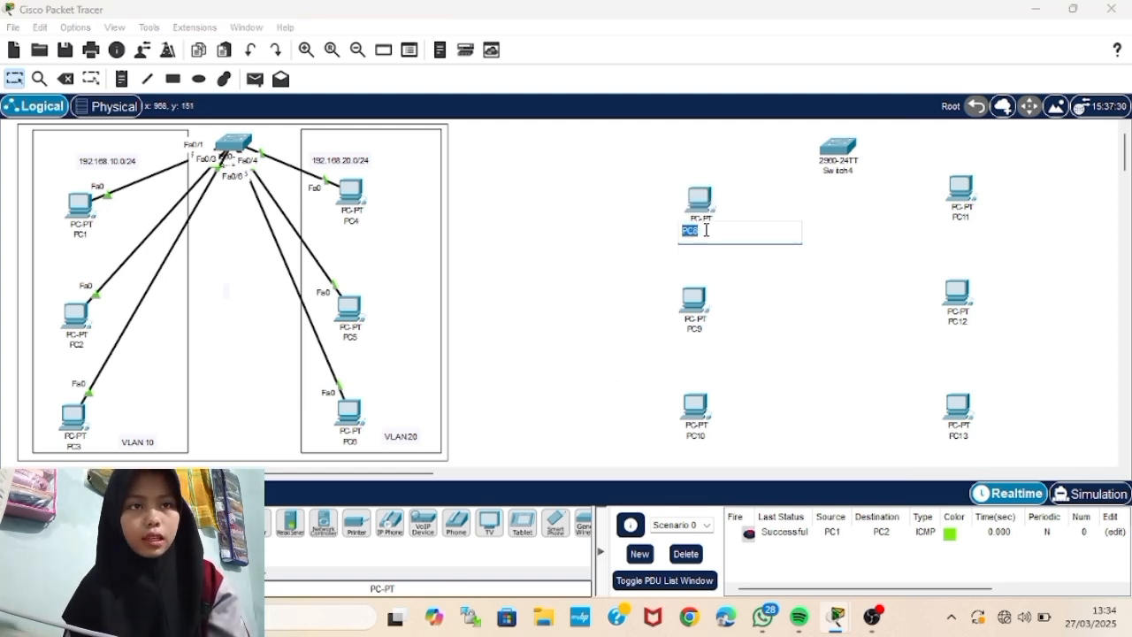
text(7)
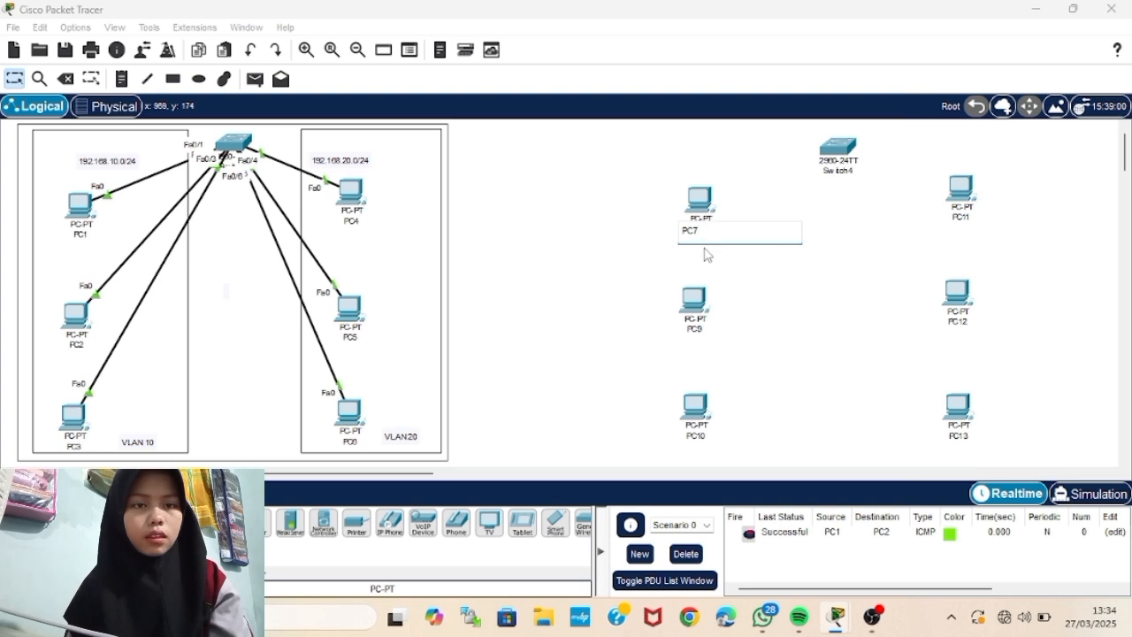
key(Return)
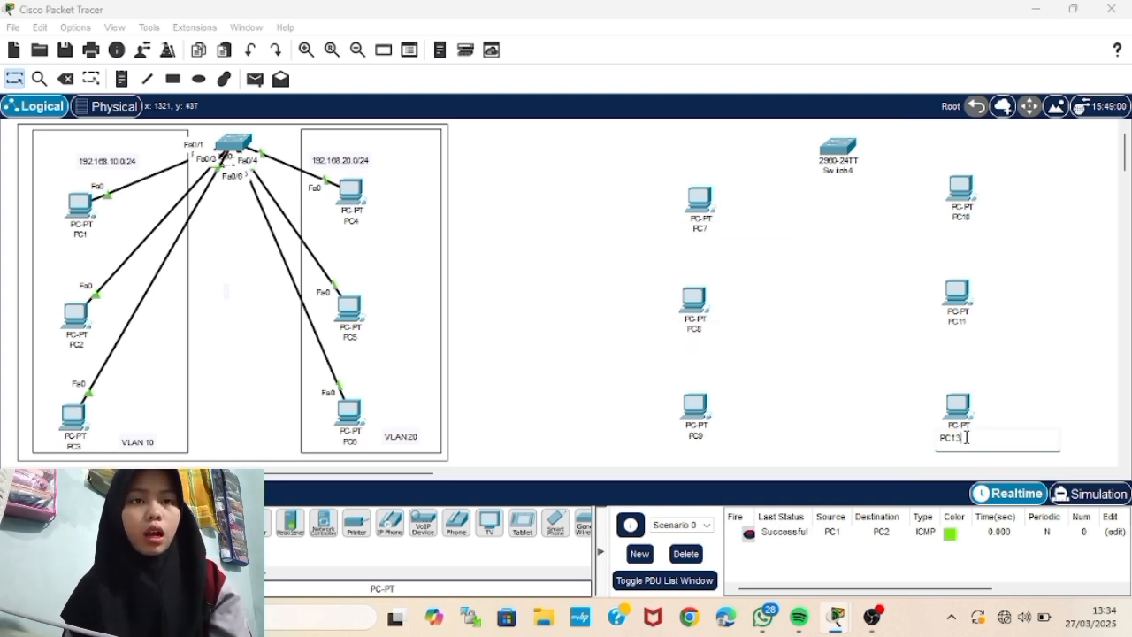
click(803, 392)
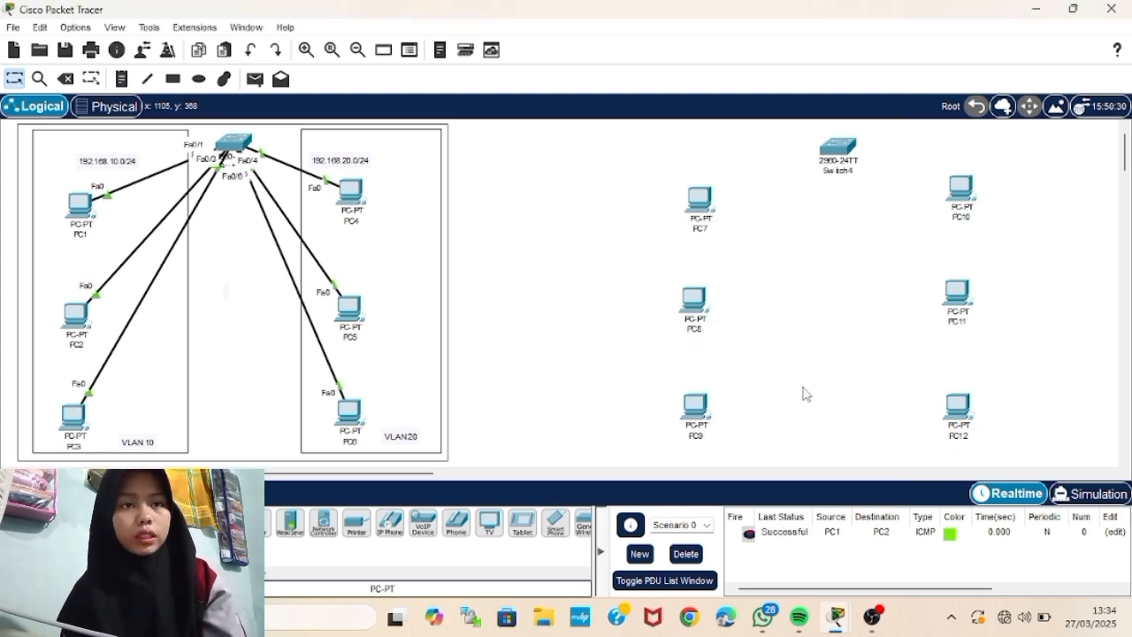
- Connect PC7, PC8 and PC9 to Switch4 using the automatically chosen connection type
click(133, 522)
click(698, 198)
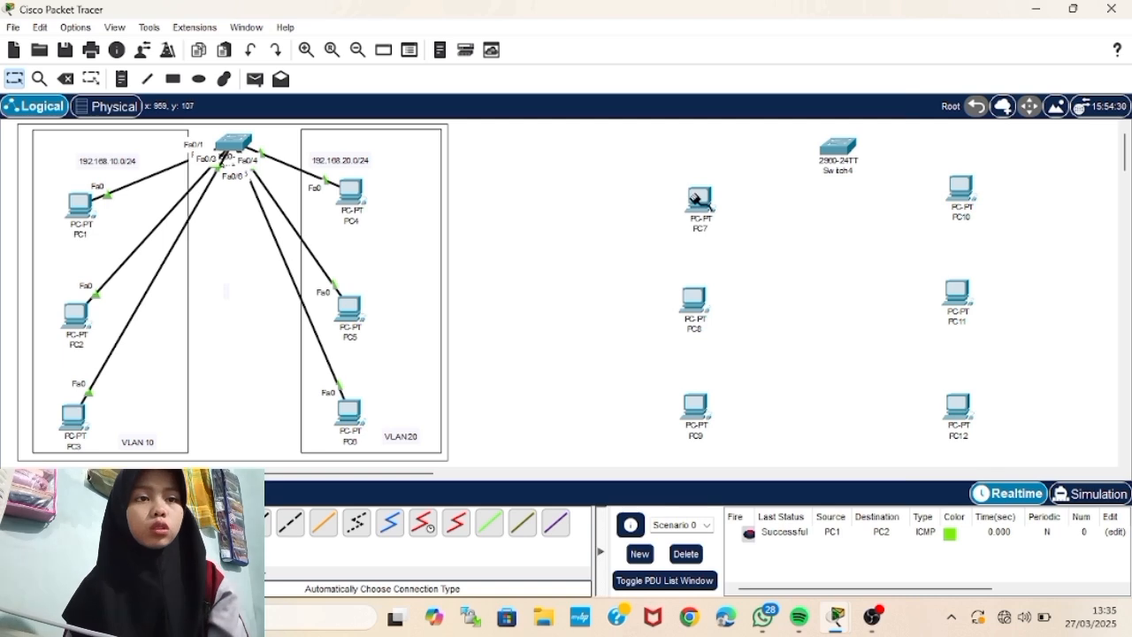
click(837, 149)
click(192, 523)
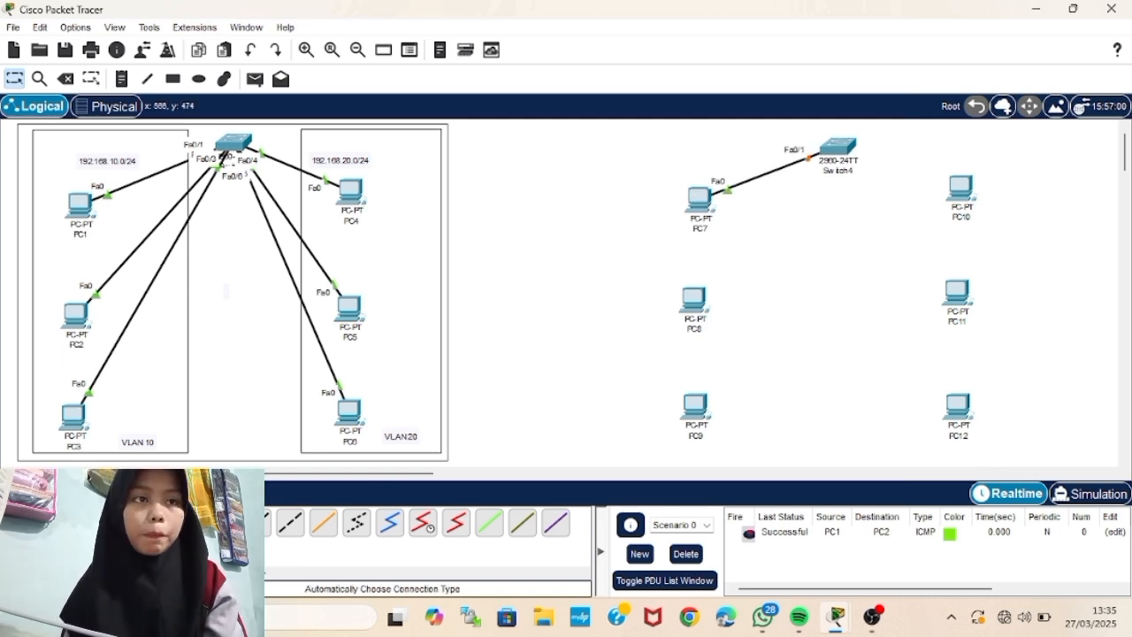
click(697, 305)
click(837, 148)
click(695, 407)
click(842, 154)
- Connect PC10, PC11 and PC12 to Switch4, and link Switch3 to Switch4 with automatically chosen cables
click(841, 157)
click(960, 186)
click(955, 292)
click(838, 152)
click(957, 405)
click(840, 155)
click(242, 141)
click(838, 146)
- Draw a rectangle around the whole new network, plus one around PC7 to PC9 and one around PC10 to PC12
click(173, 78)
mouse_move(621, 126)
mouse_down()
mouse_move(695, 182)
mouse_move(896, 227)
mouse_move(1039, 295)
mouse_move(1044, 404)
mouse_move(1082, 459)
mouse_up()
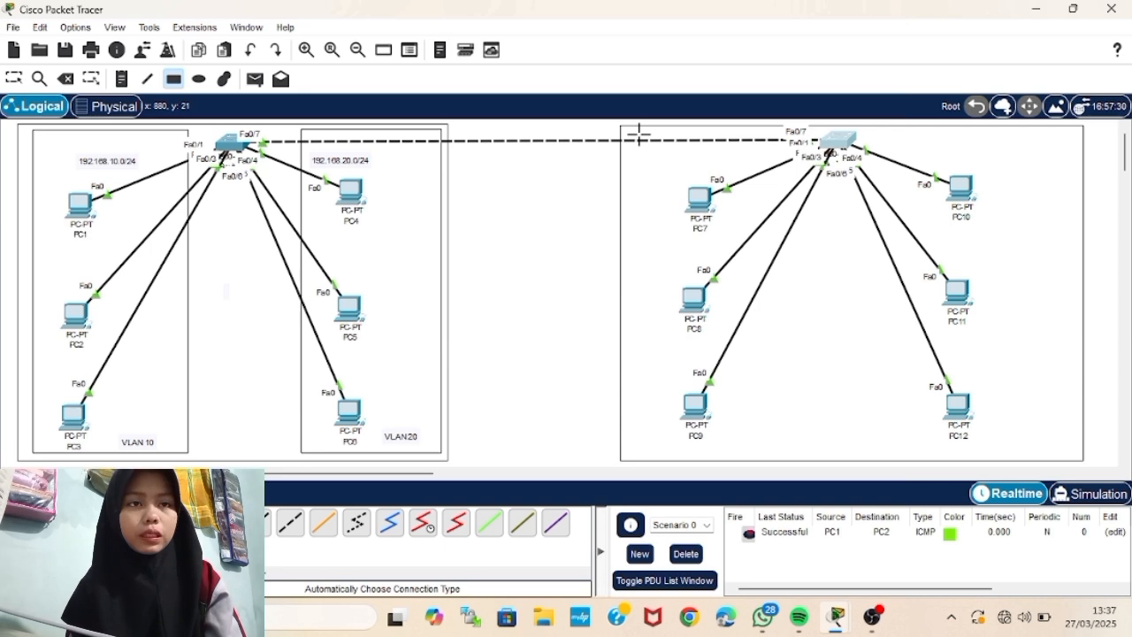
drag(639, 134, 787, 453)
drag(894, 133, 1071, 453)
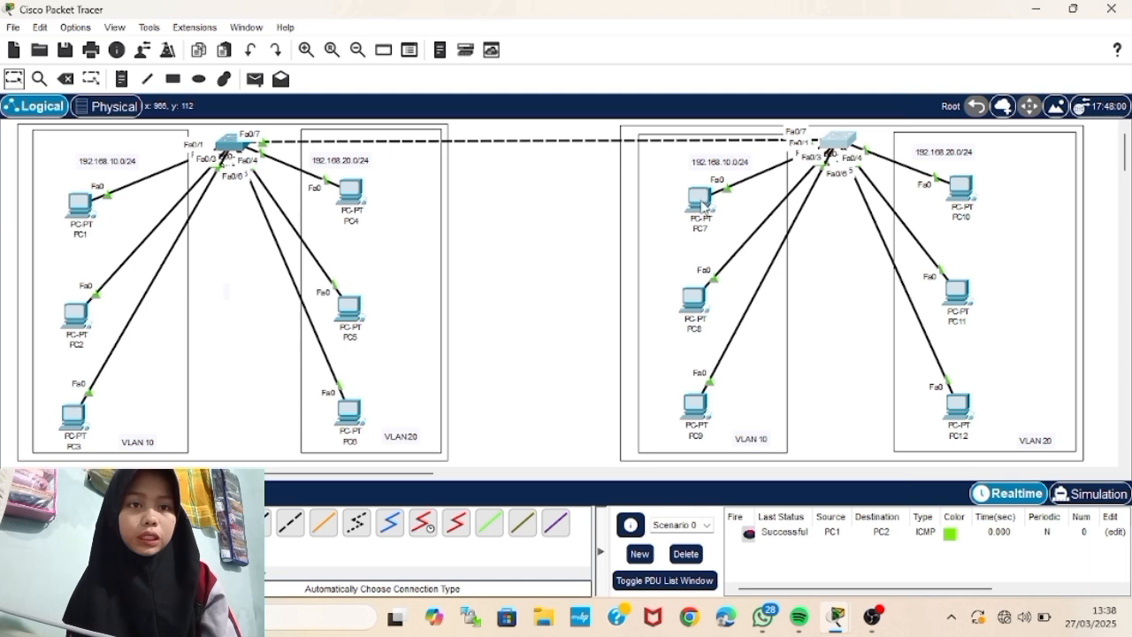
- Assign PC7 the static IPv4 address 192.168.10.4 with subnet mask 255.255.255.0 and close its window
click(702, 202)
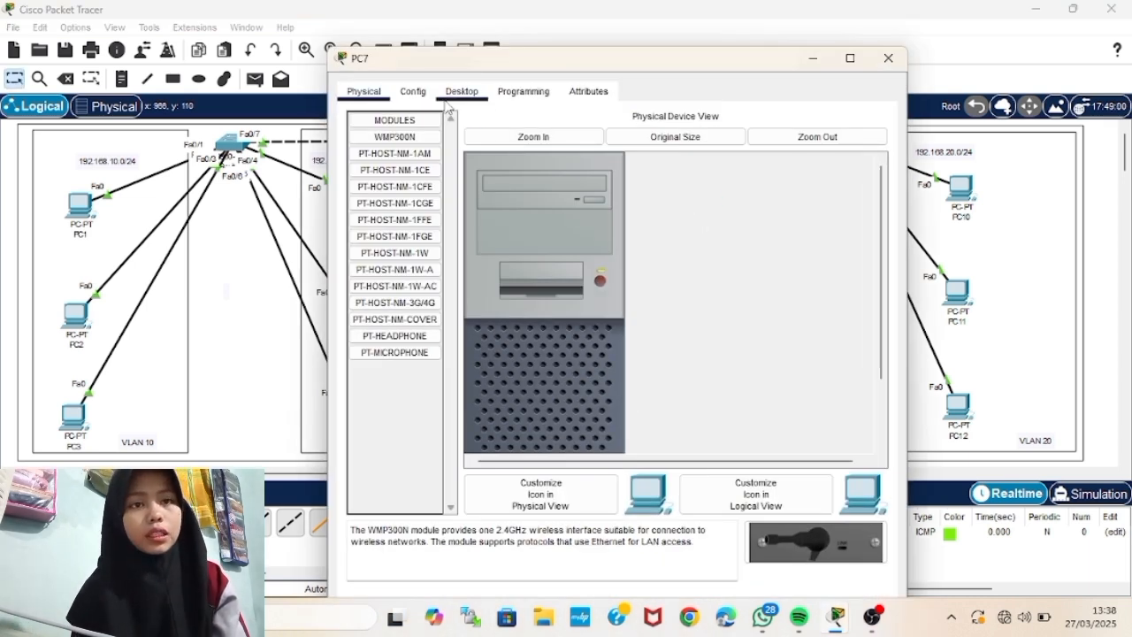
click(462, 91)
click(418, 159)
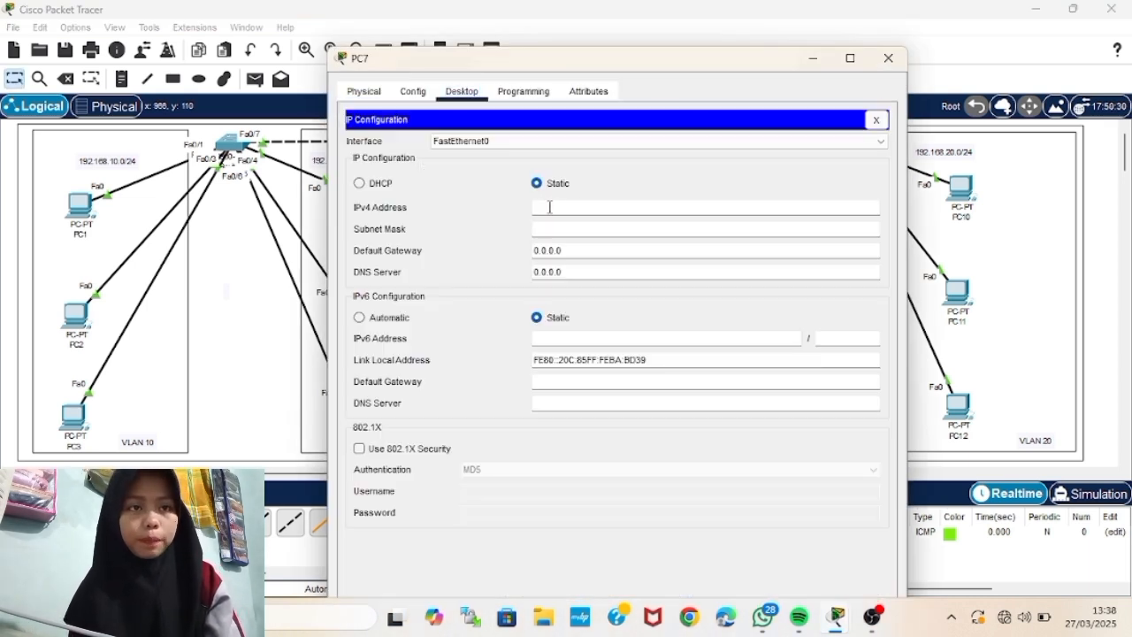
text(92)
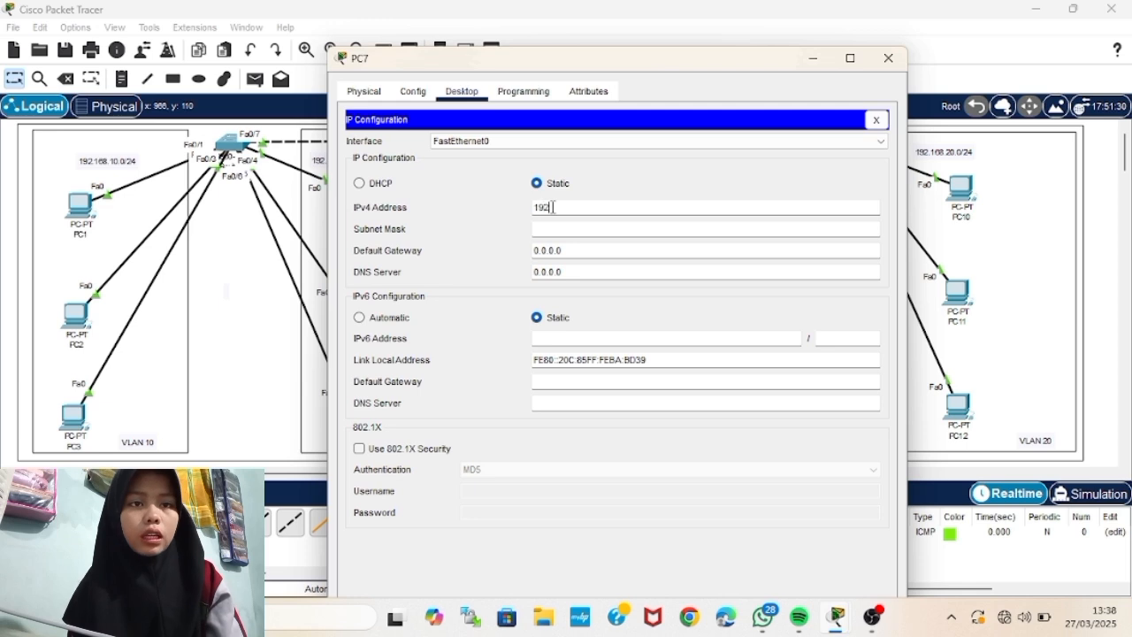
text(.168.10.4)
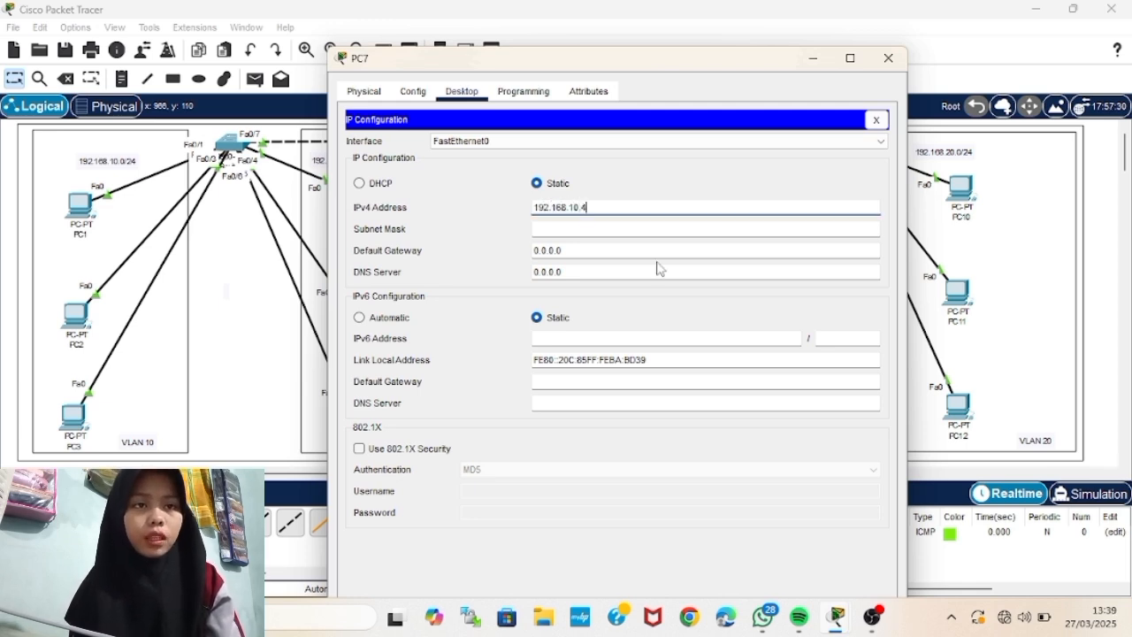
click(680, 231)
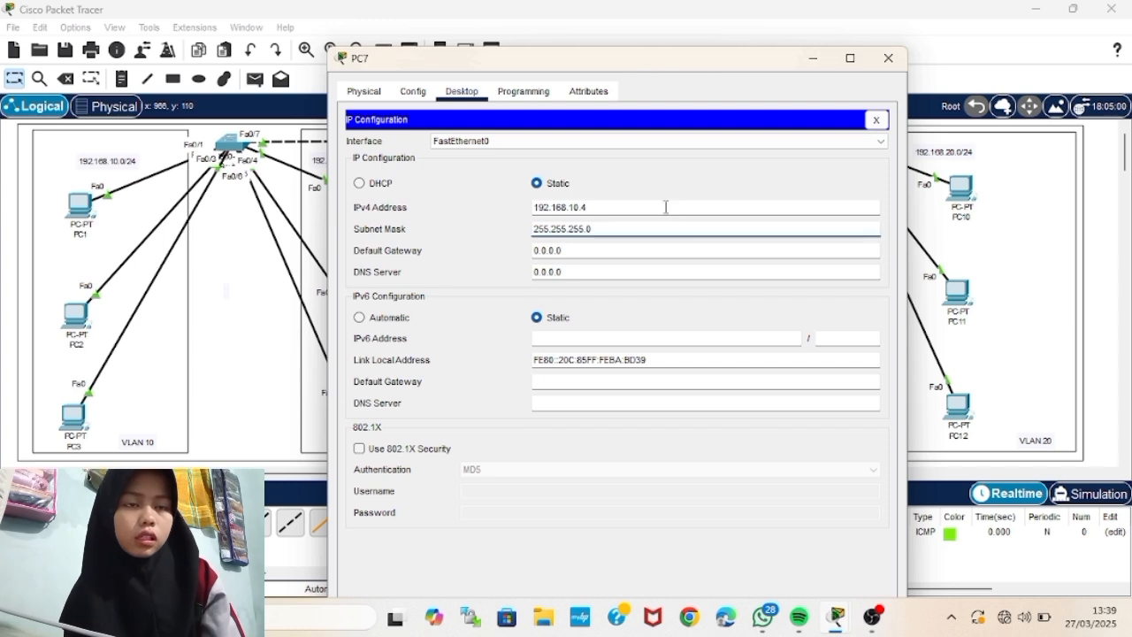
click(888, 58)
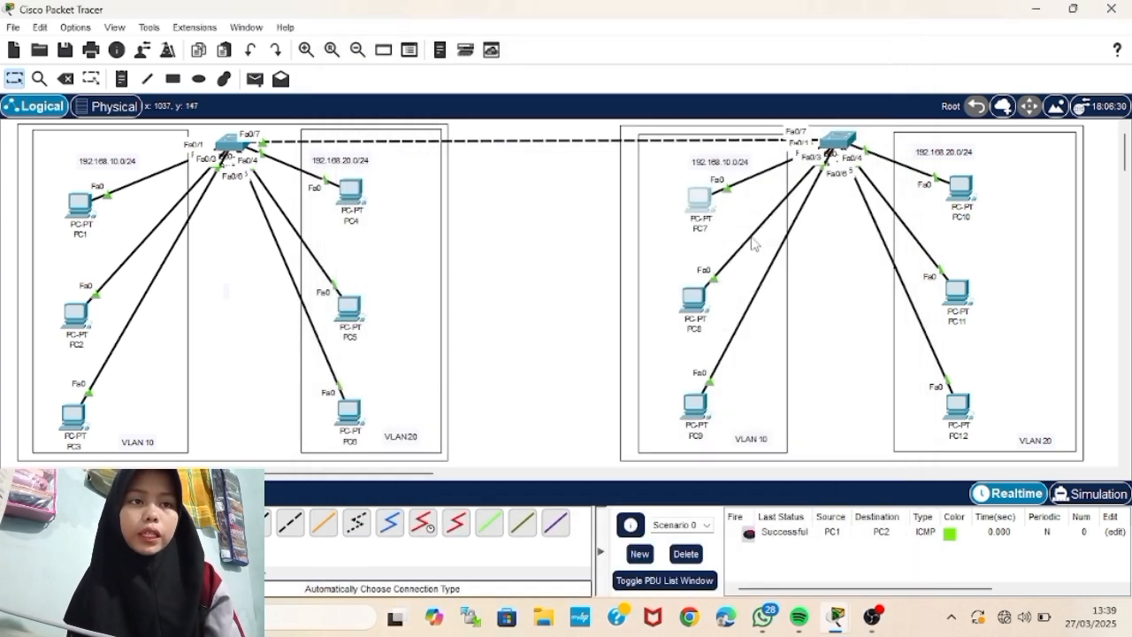
- Assign PC8 the static IPv4 address 192.168.10.5 with subnet mask 255.255.255.0 and close its window
click(694, 299)
click(556, 166)
text(192.168.10.5)
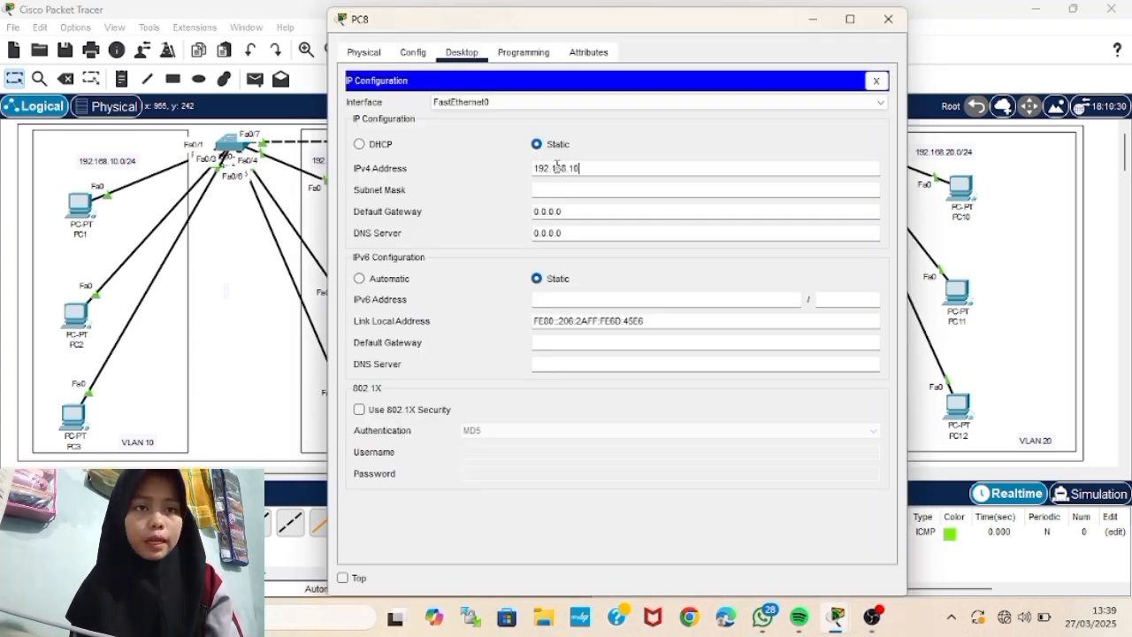
click(584, 190)
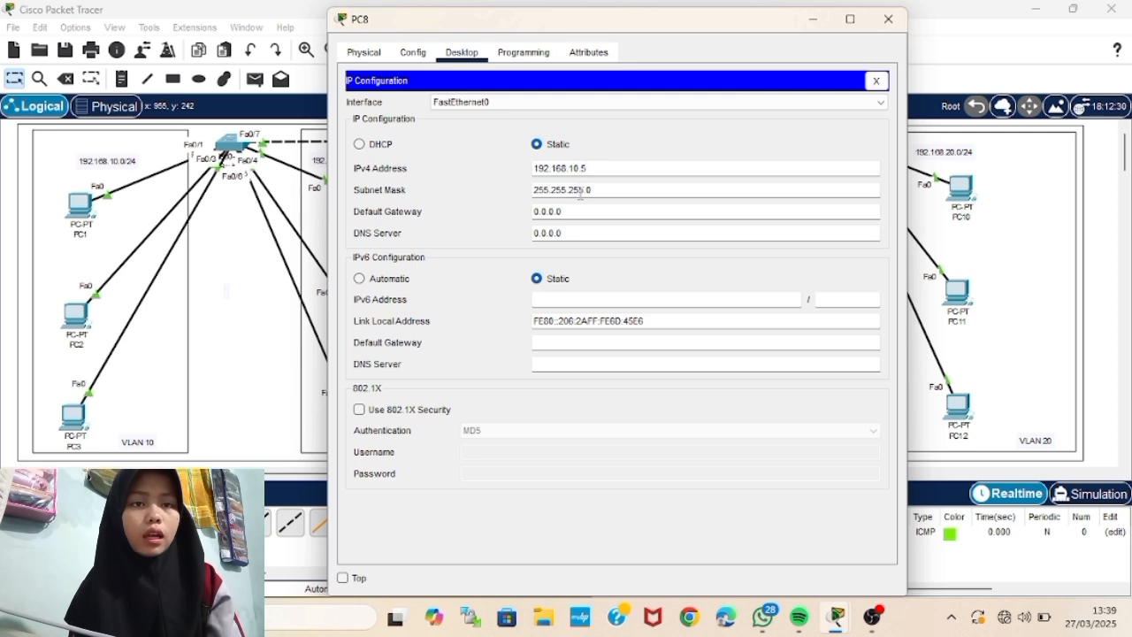
click(887, 18)
- Assign PC9 the static IPv4 address 192.168.10.6 with subnet mask 255.255.255.0 and close its window
click(695, 406)
click(544, 168)
text(192.168.10.5)
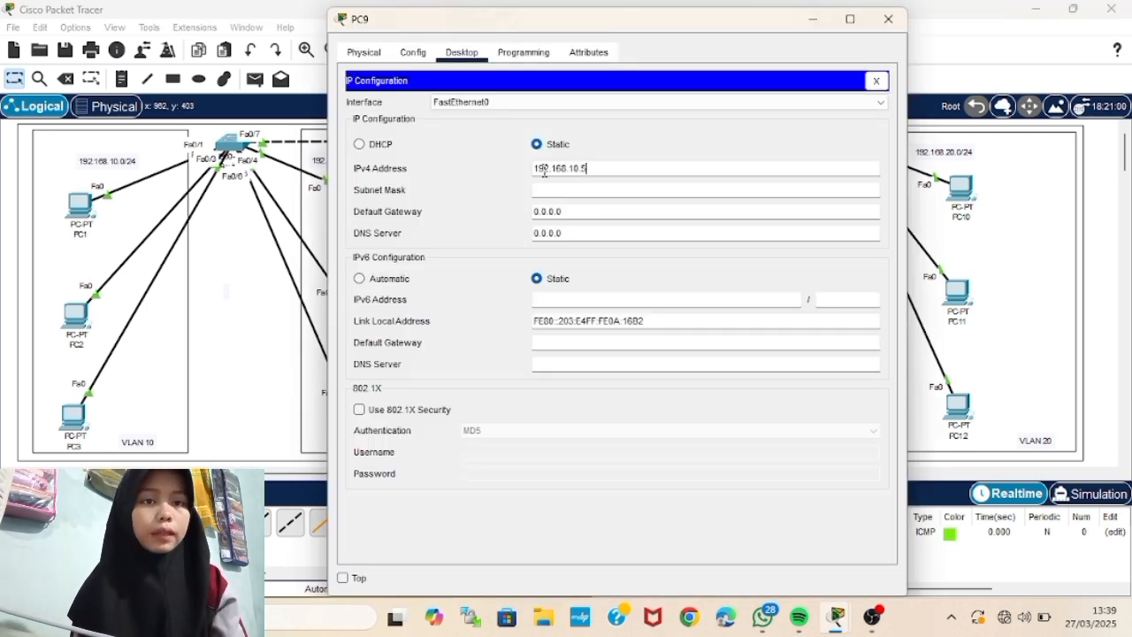
text(.6)
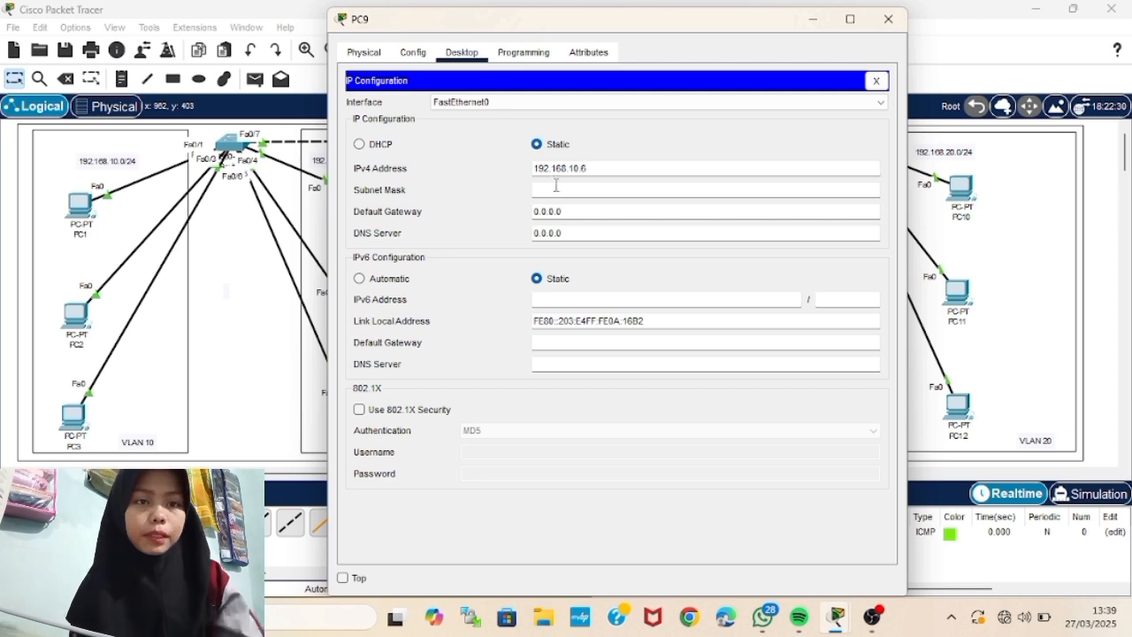
click(555, 188)
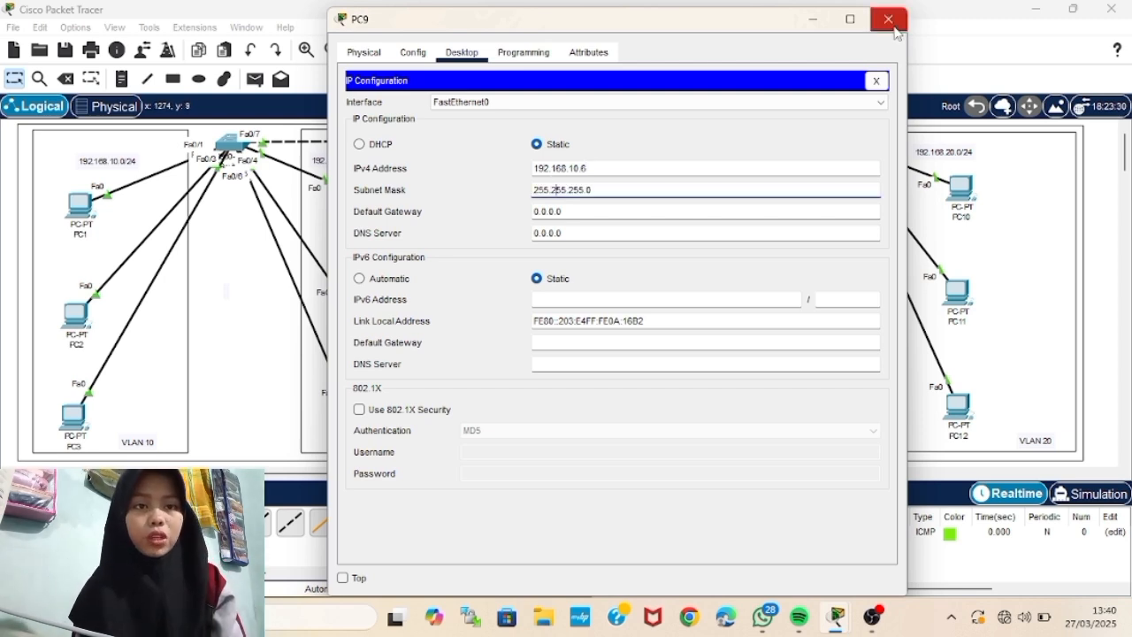
click(888, 18)
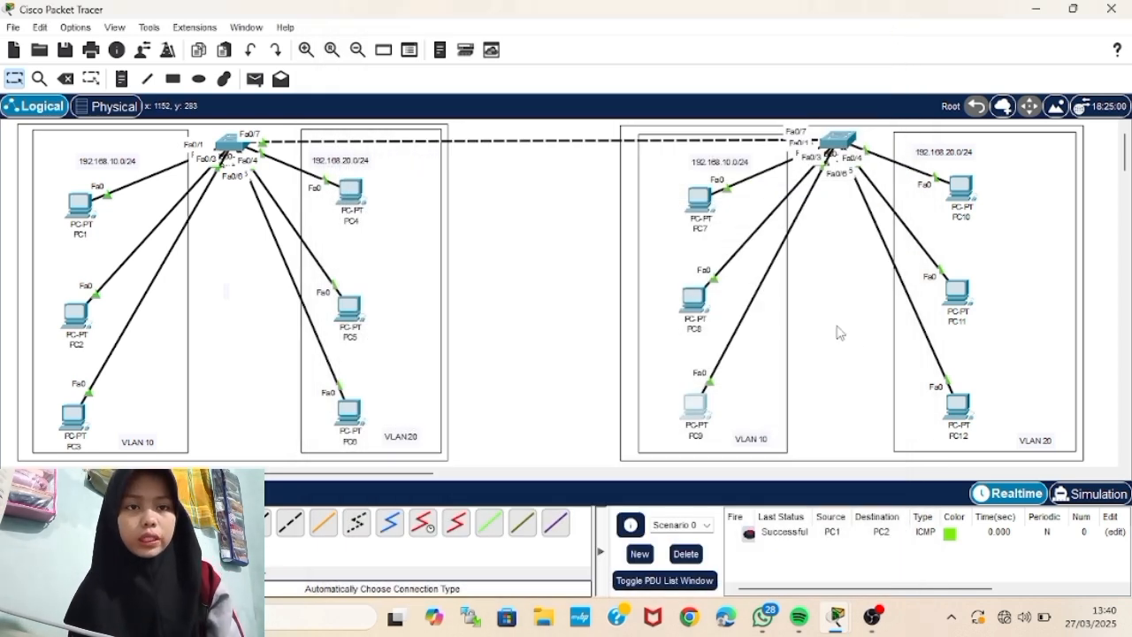
- Assign PC10 the static IPv4 address 192.168.20.4 with subnet mask 255.255.255.0 and close its window
click(961, 188)
click(543, 167)
text(192.168.20)
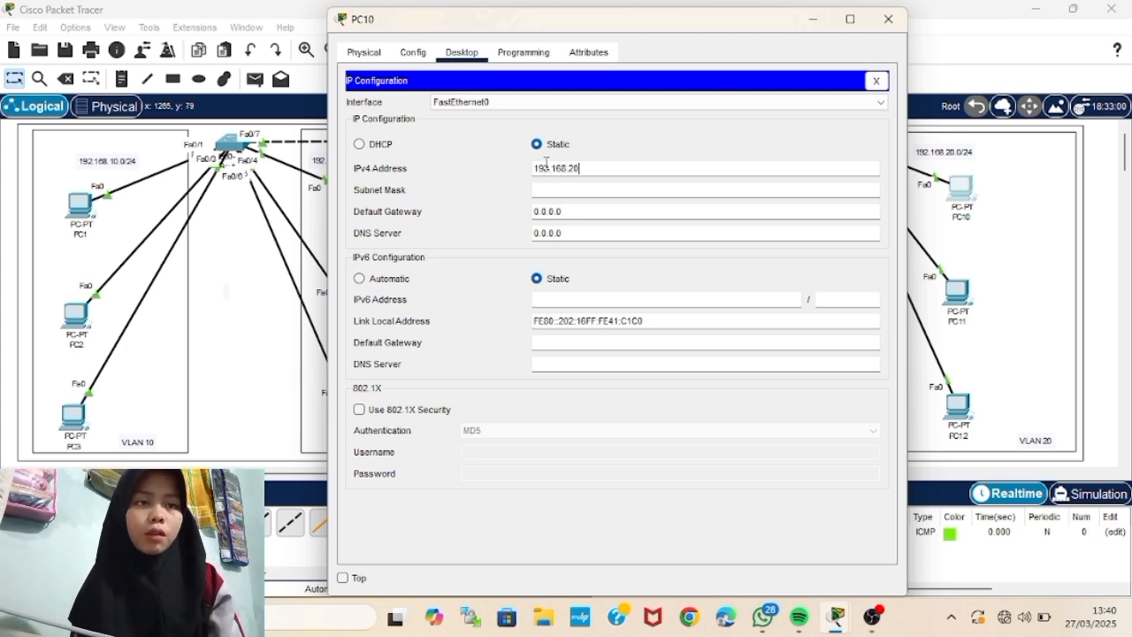
text(.4)
key(Tab)
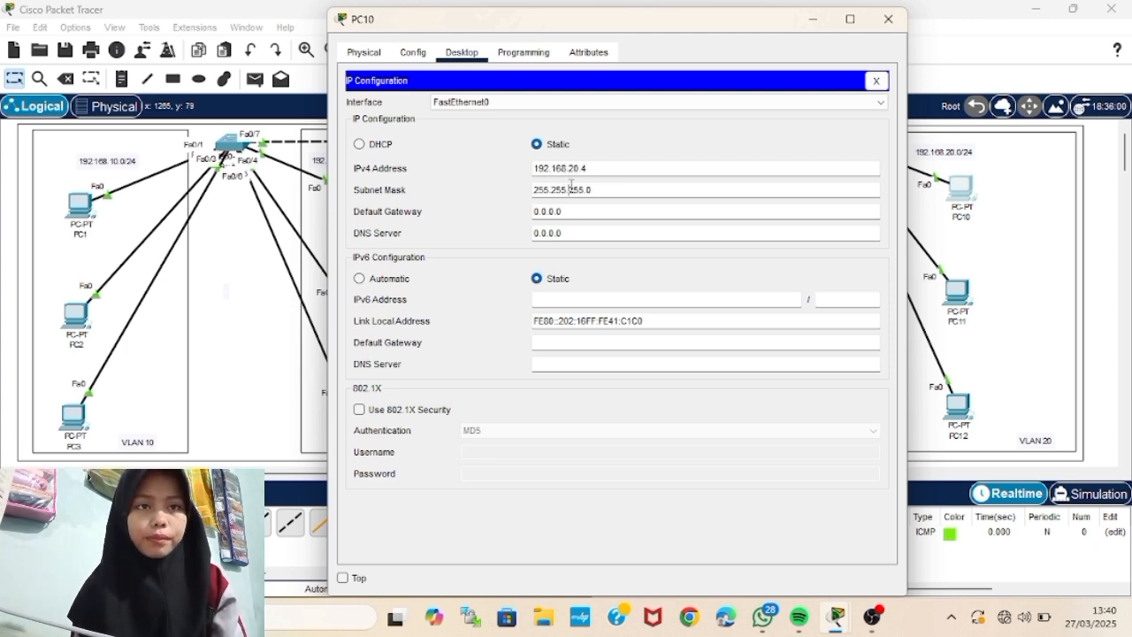
click(888, 18)
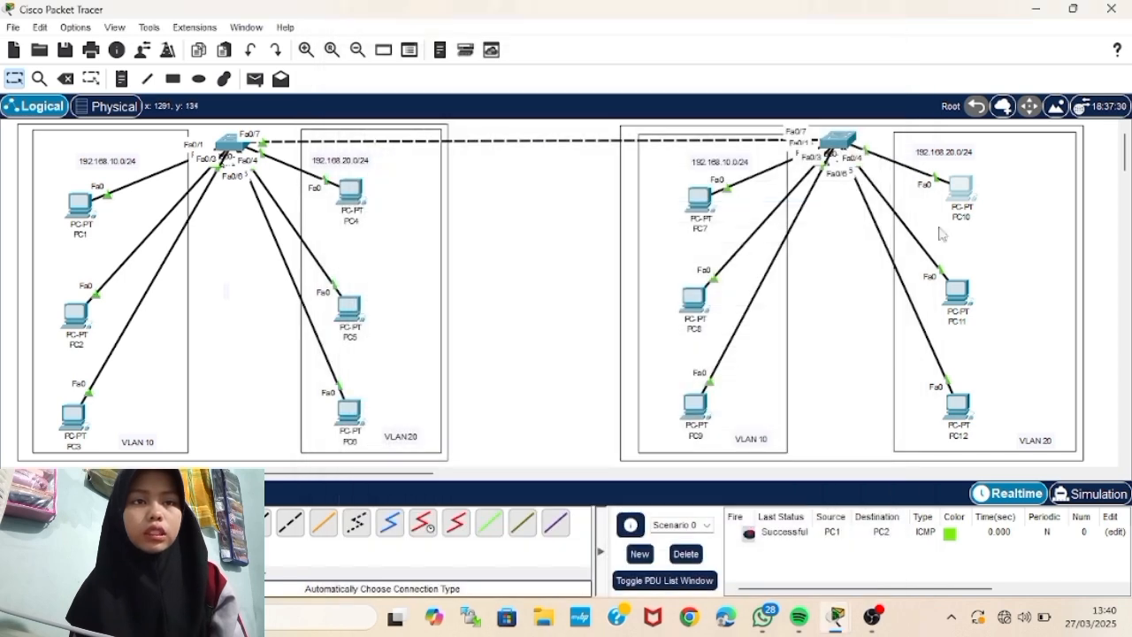
- Assign PC11 the static IPv4 address 192.168.20.5 with subnet mask 255.255.255.0 and close its window
click(955, 293)
click(551, 173)
text(192)
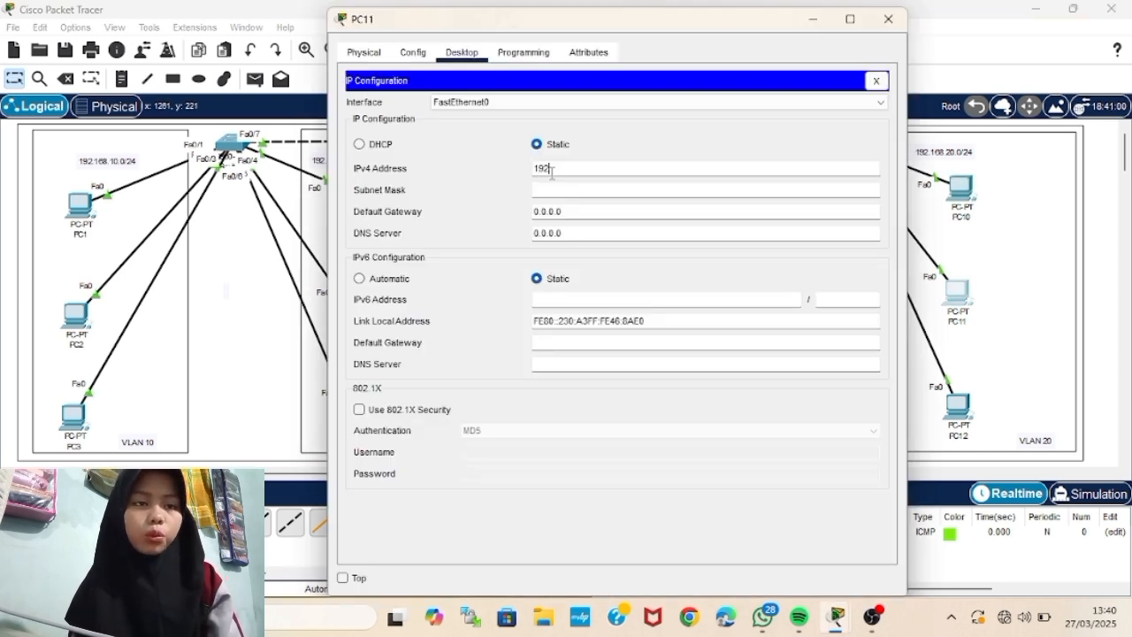
text(.168.2)
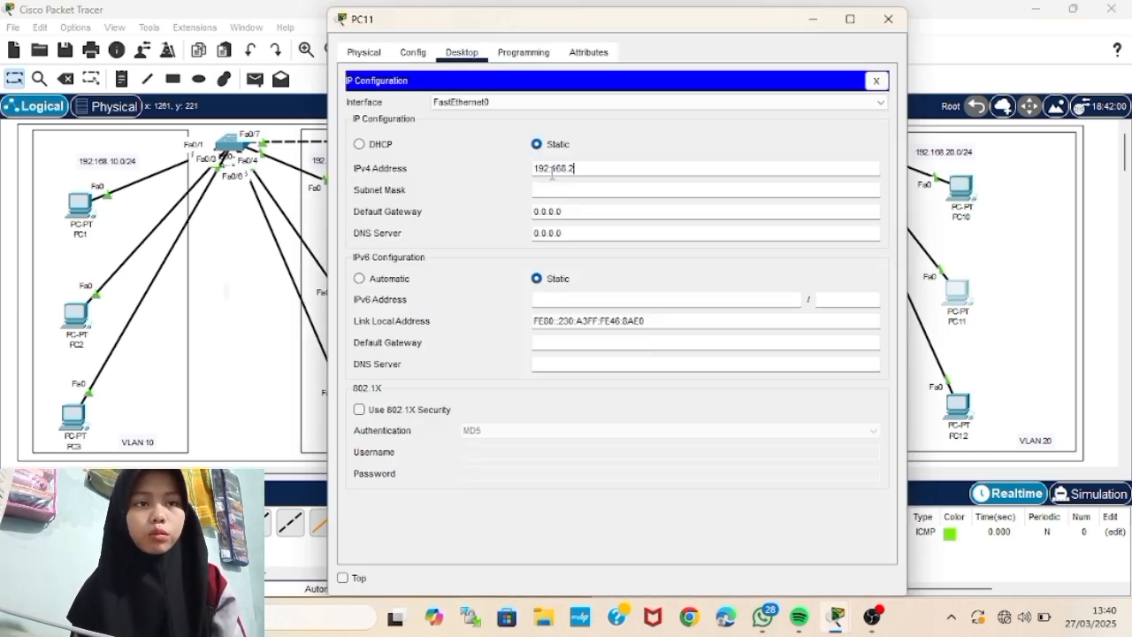
text(0.5)
click(569, 191)
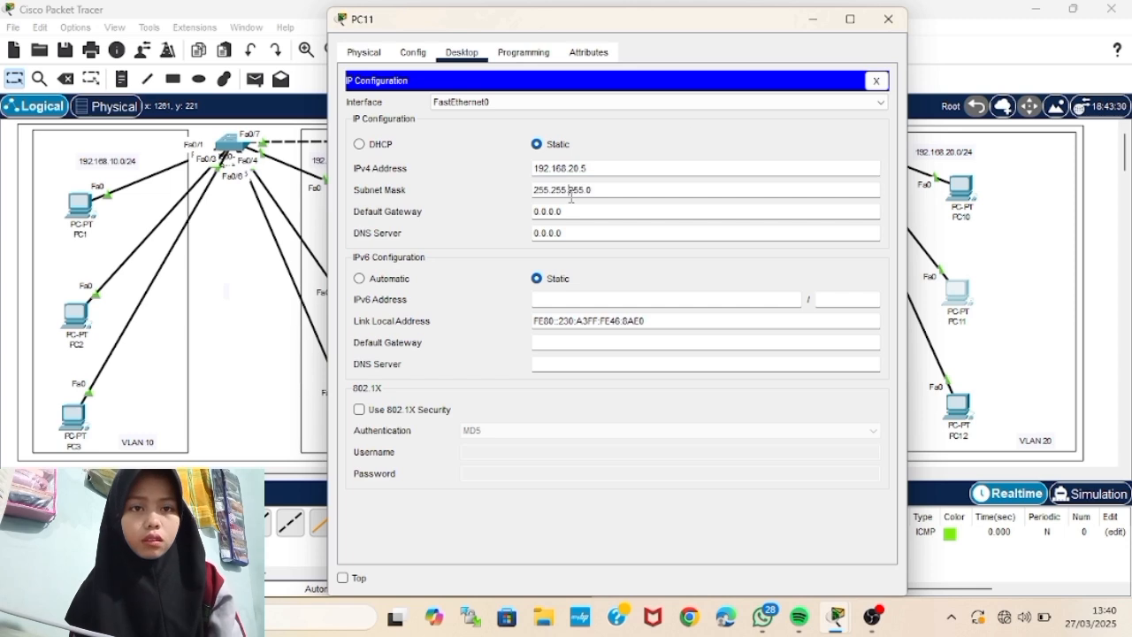
click(888, 20)
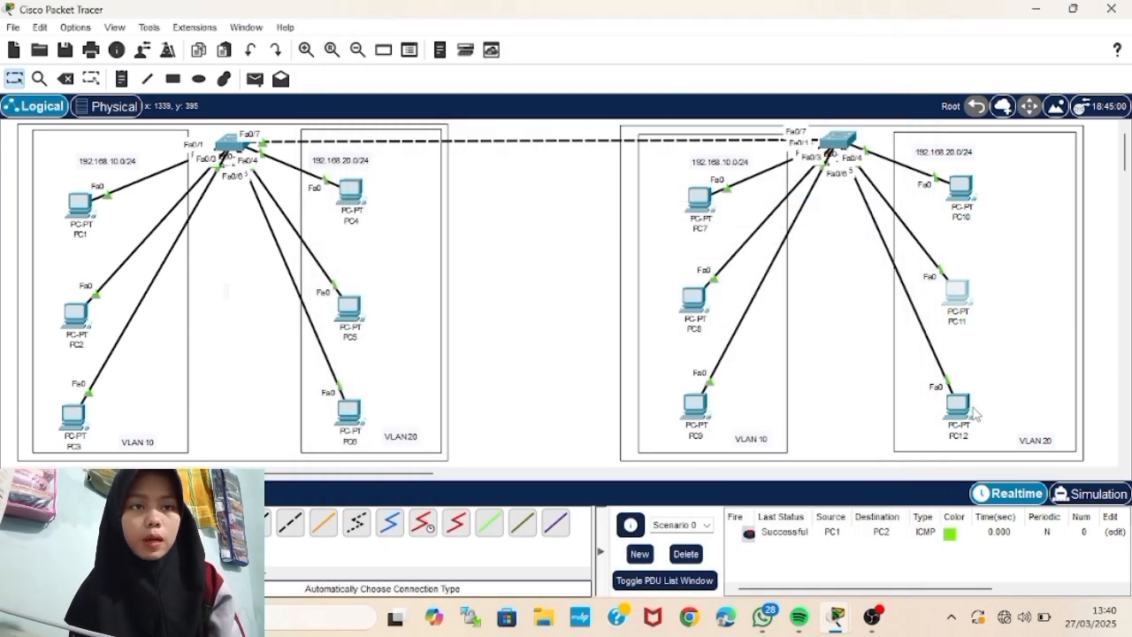
- Assign PC12 the static IPv4 address 192.168.20.6 with subnet mask 255.255.255.0 and close its window
click(951, 404)
click(599, 168)
text(192)
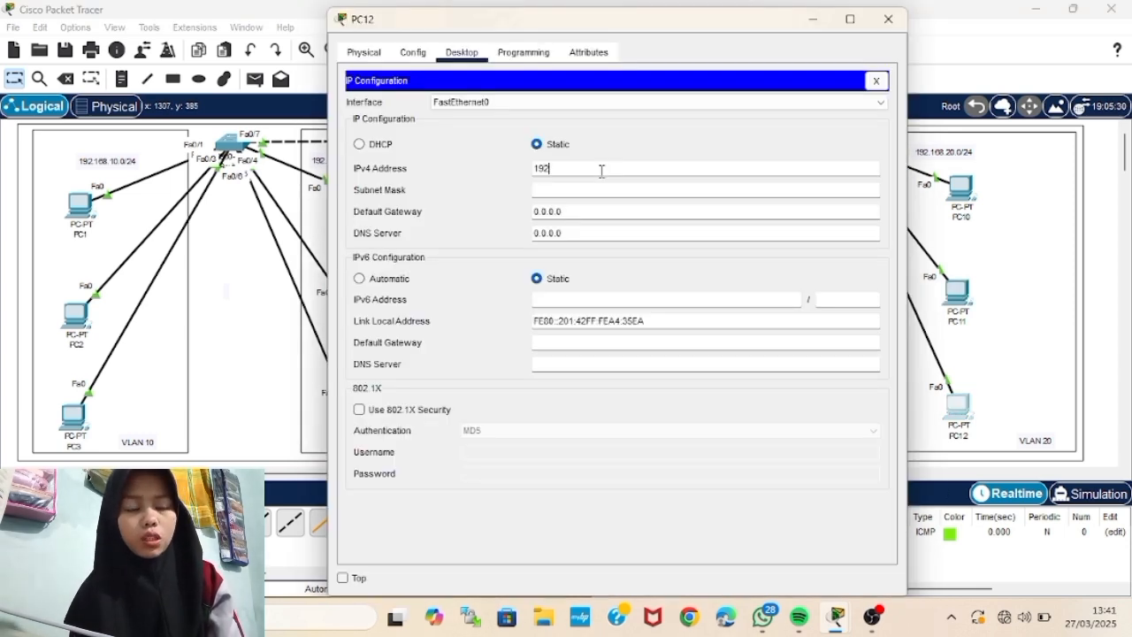
text(.168.20)
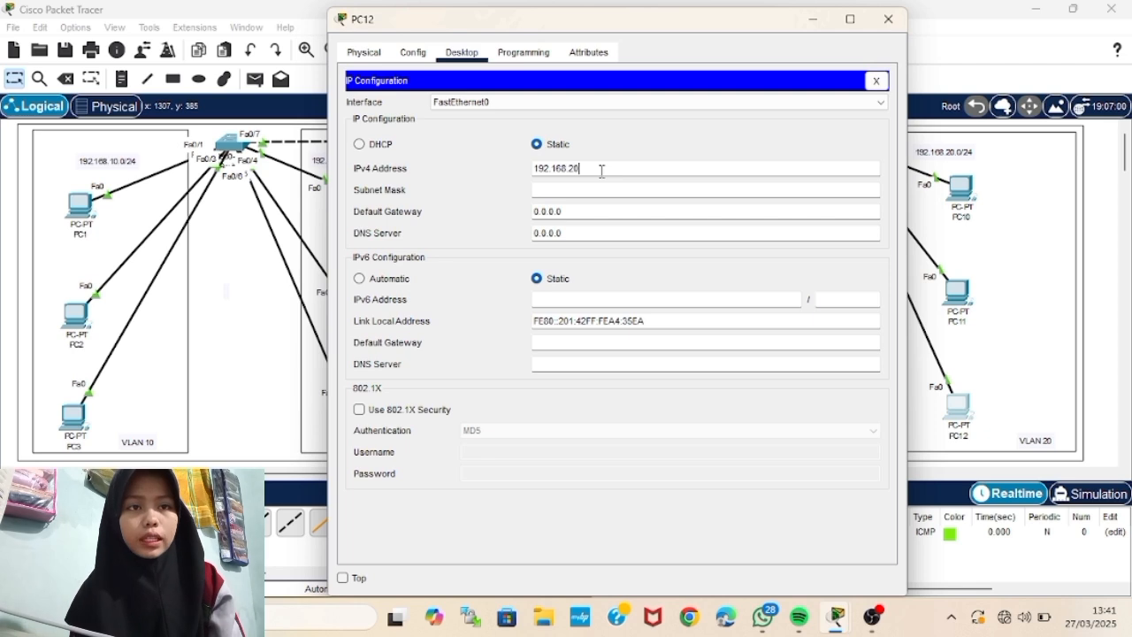
text(.6)
key(Tab)
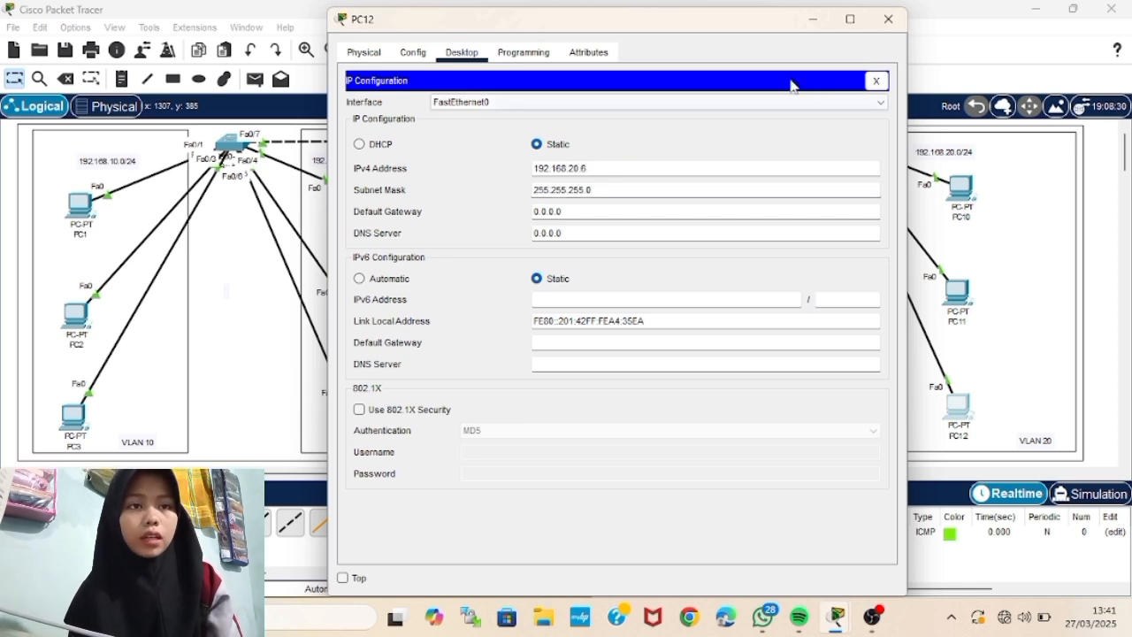
click(874, 82)
click(888, 19)
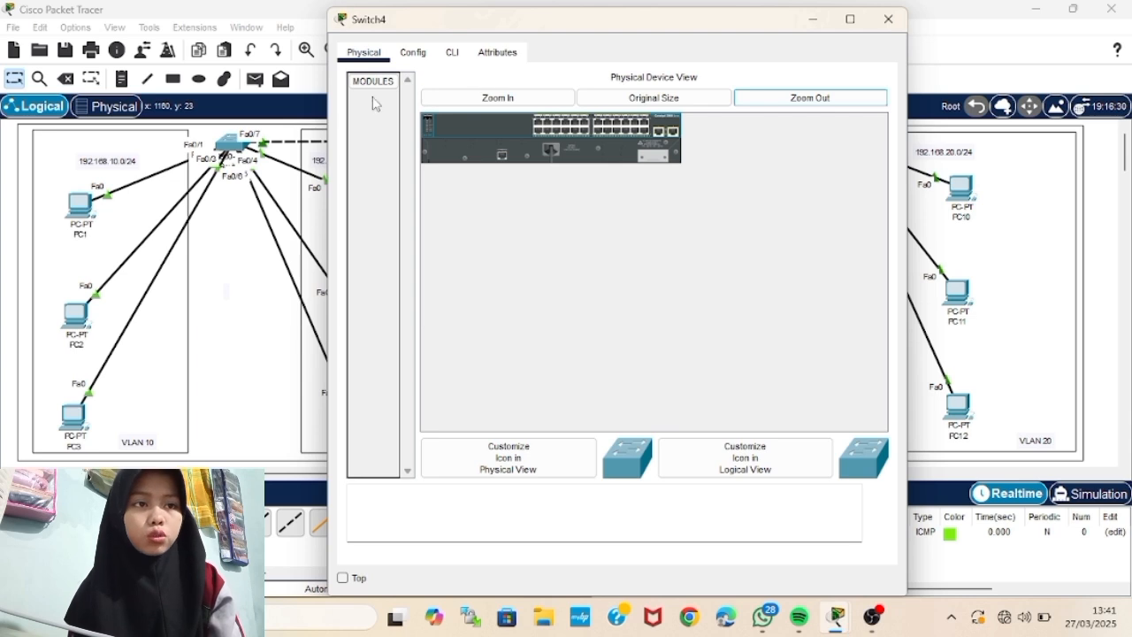
- Enter global configuration mode in Switch4's command line with en and conf t
click(452, 53)
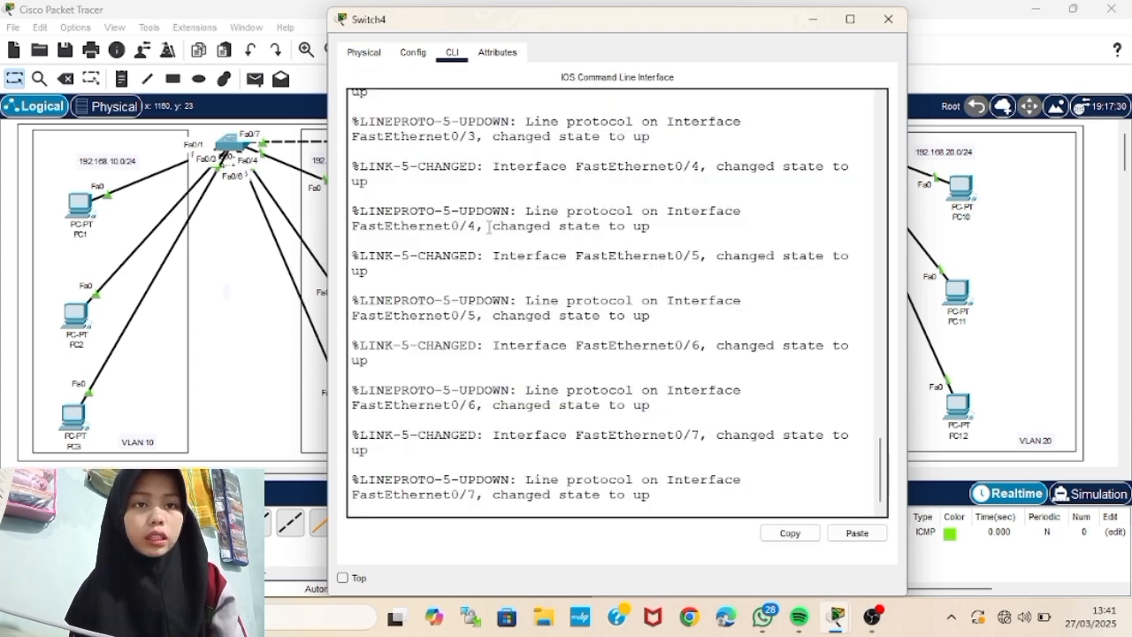
key(Return)
text(en)
key(Return)
text(conf)
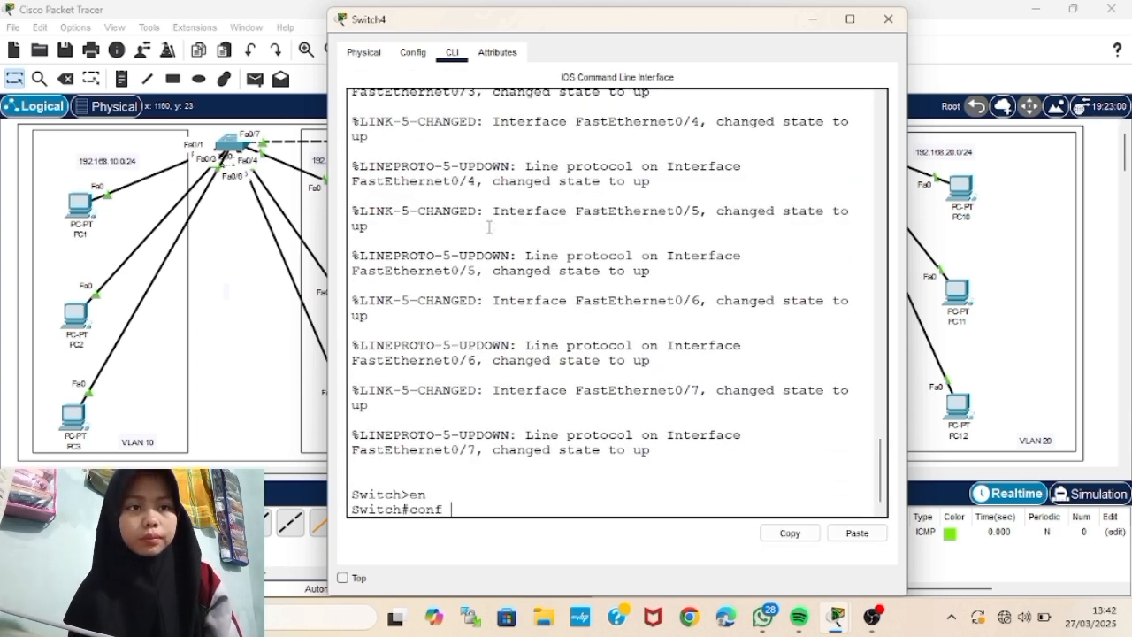
text( t)
key(Return)
- Create VLAN 10 on Switch4, name it programing and exit VLAN configuration
text(vlan 10)
key(Return)
text(name programing)
key(Return)
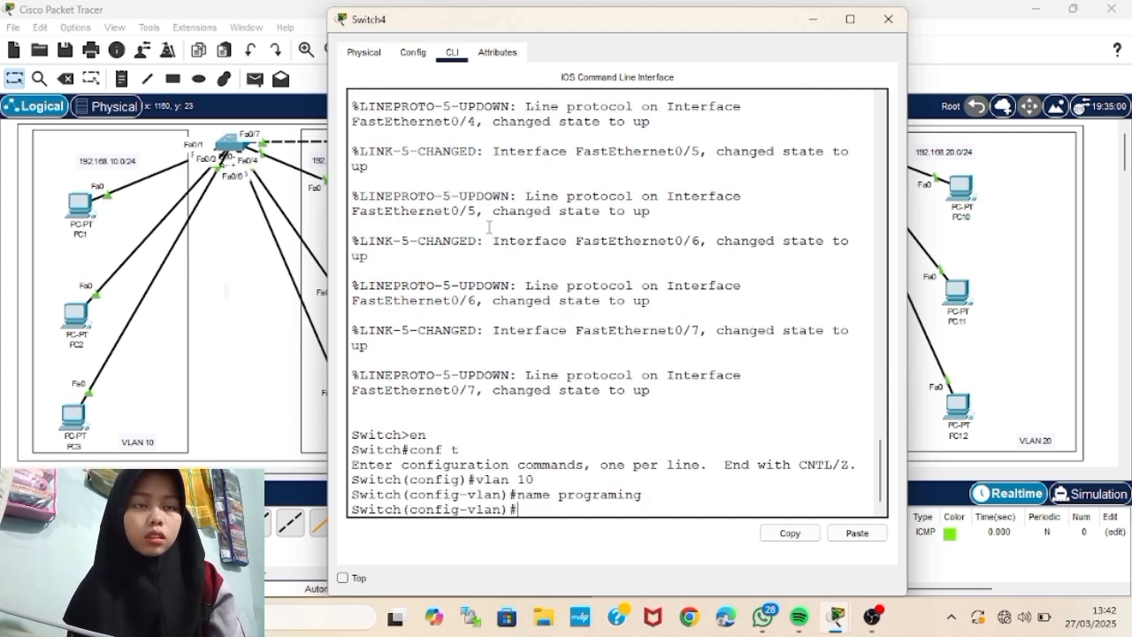
text(exit)
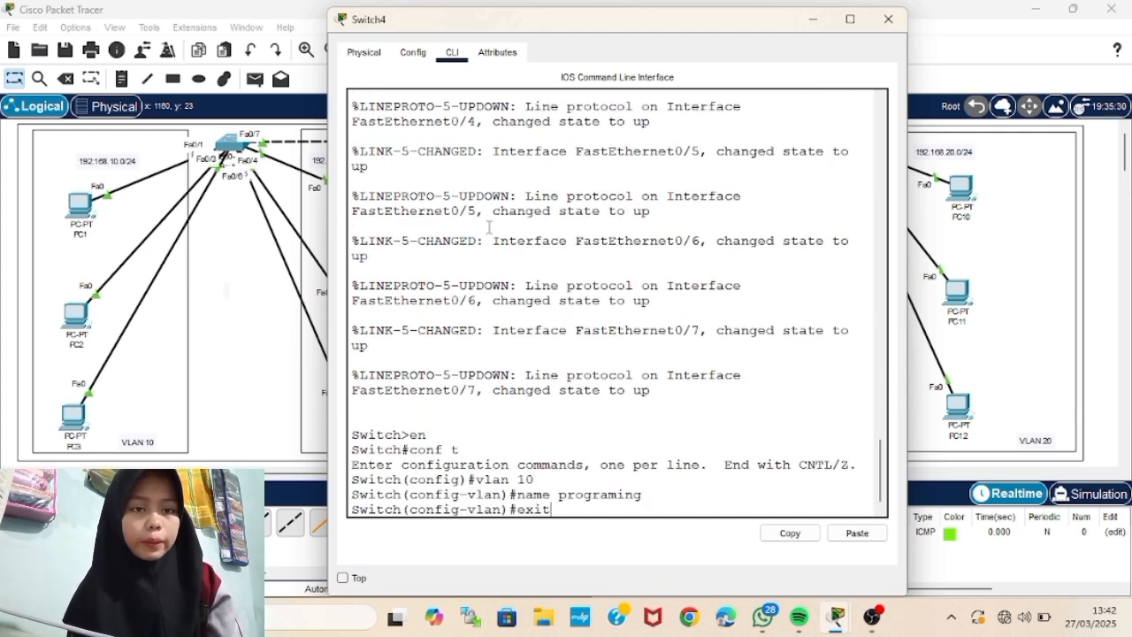
key(Return)
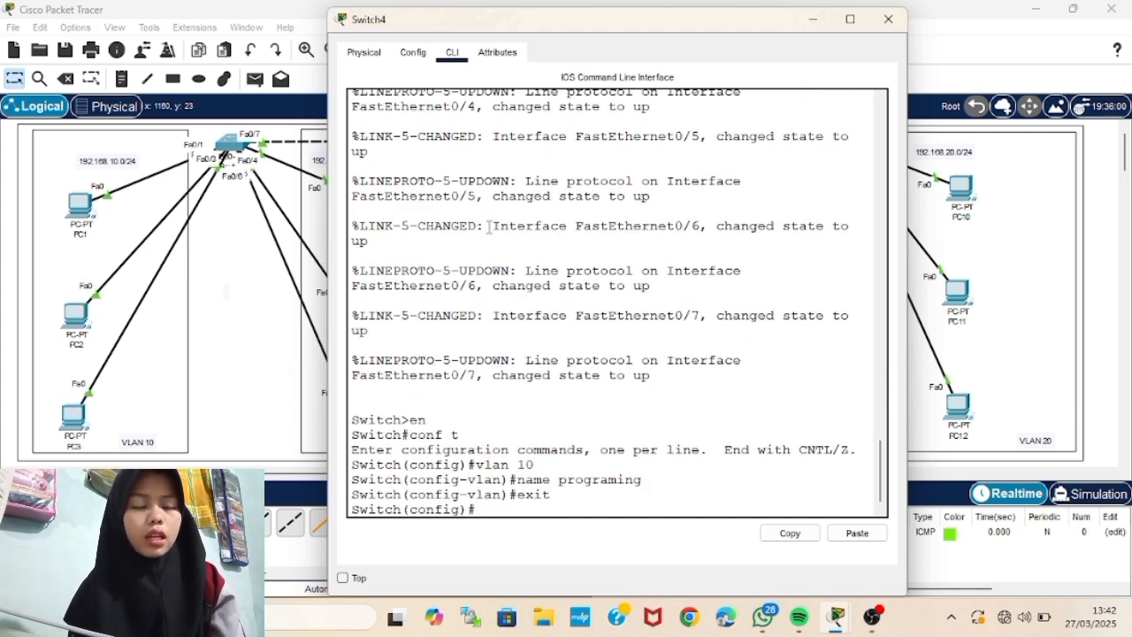
- Create VLAN 20 on Switch4, name it marketing and exit VLAN configuration
text(vlan 20)
key(Return)
text(name marketing)
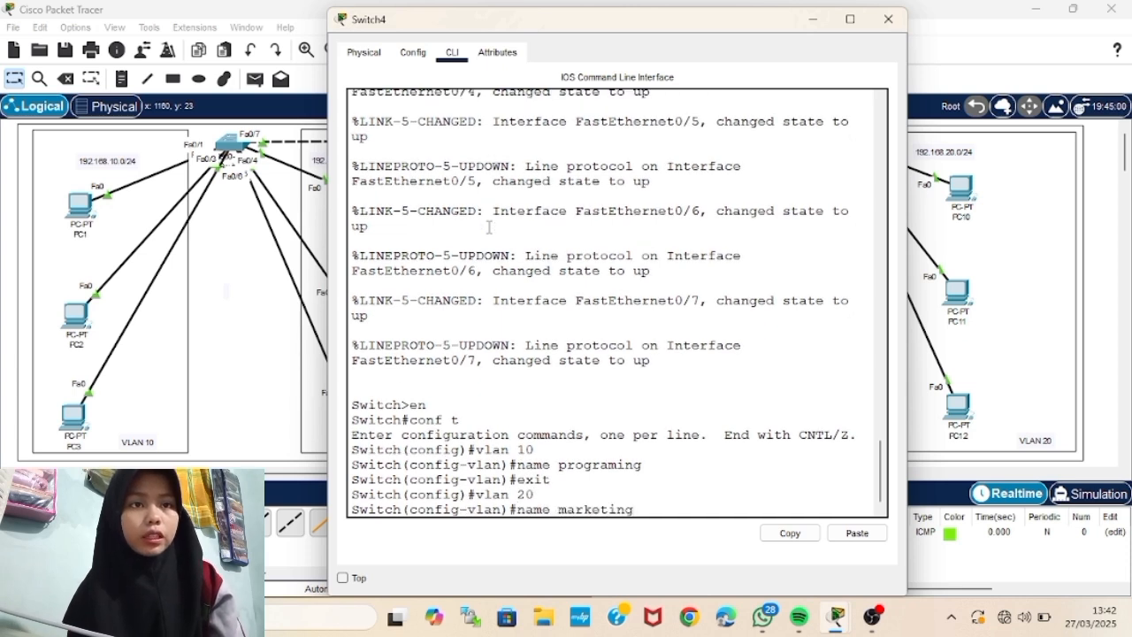
key(Return)
text(exit)
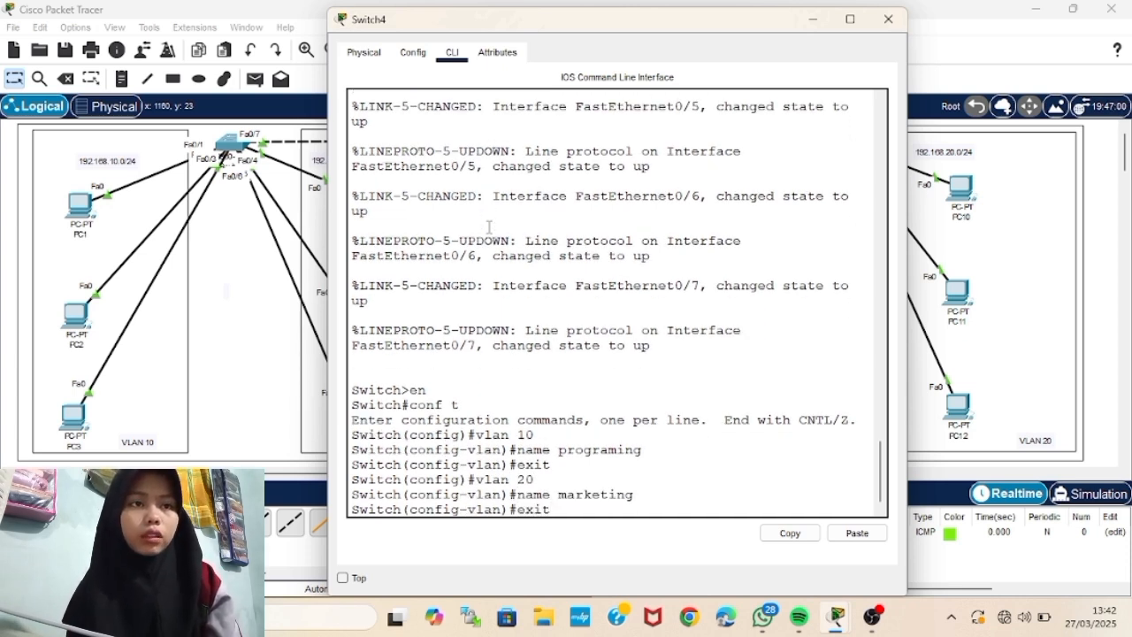
key(Return)
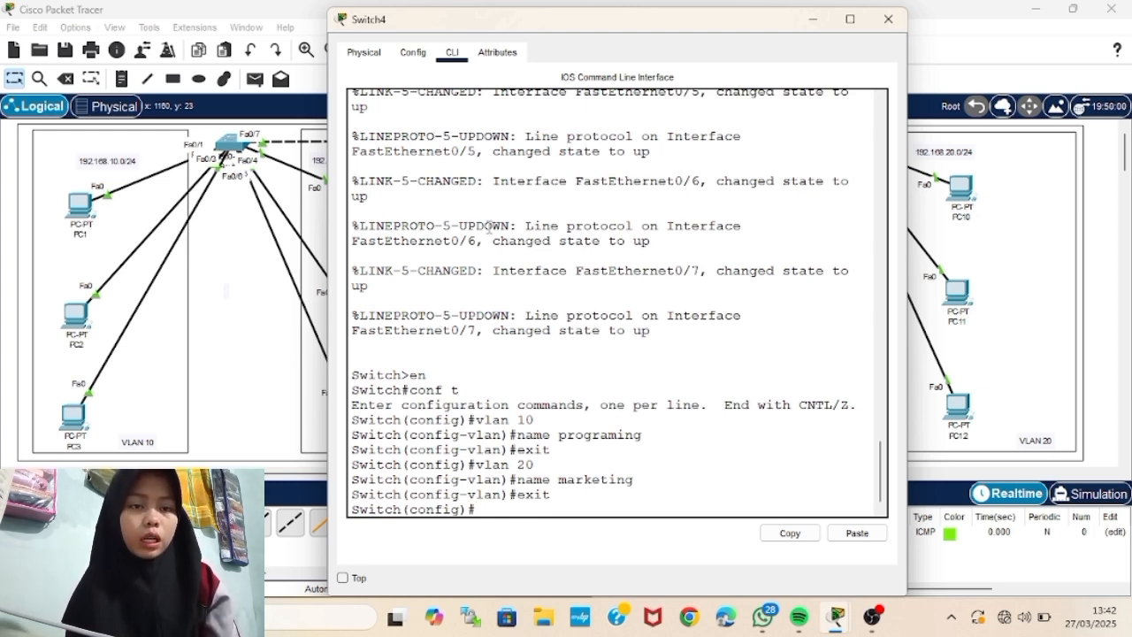
- Set Switch4 interfaces fa0/1-3 to access mode in VLAN 10 and exit the interface range
text(interface range fa0/1-3)
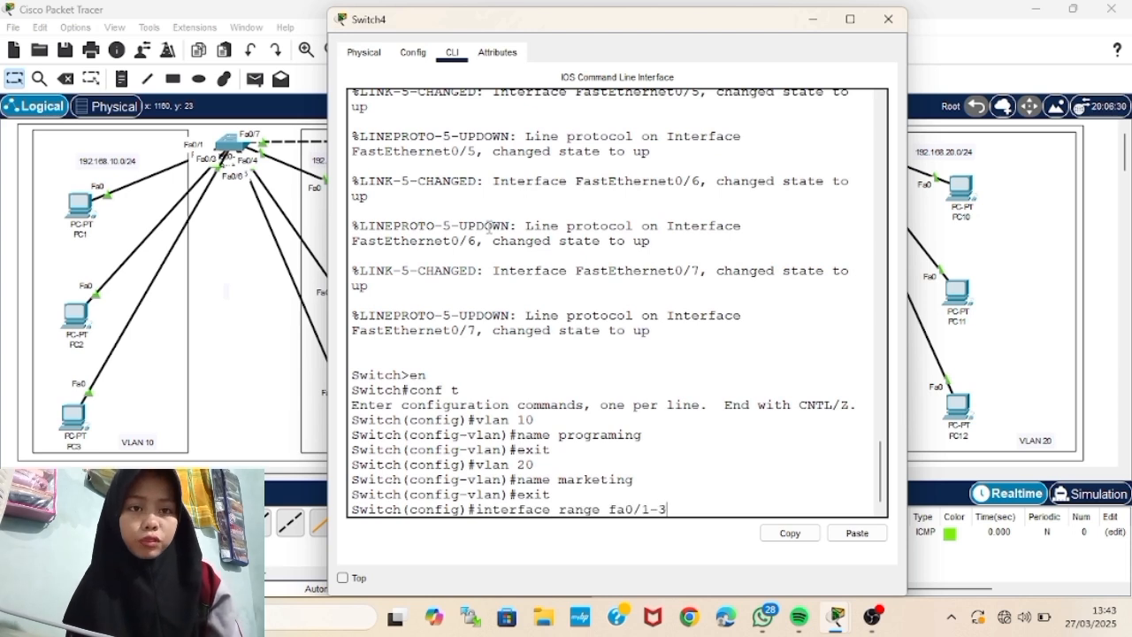
key(Return)
text(switchport mode access)
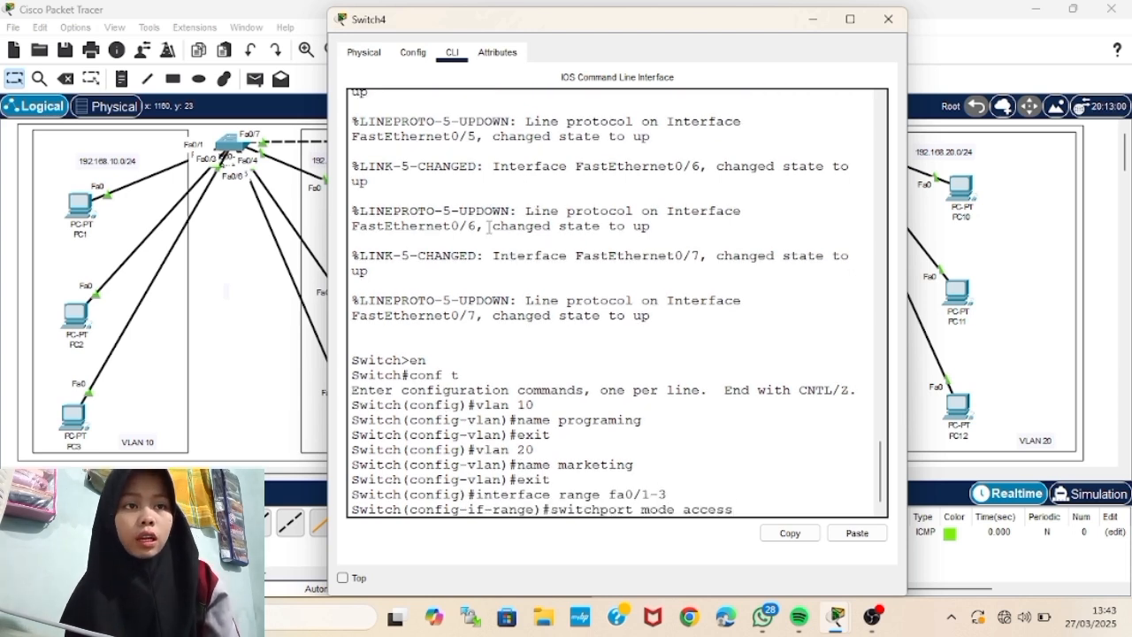
key(Return)
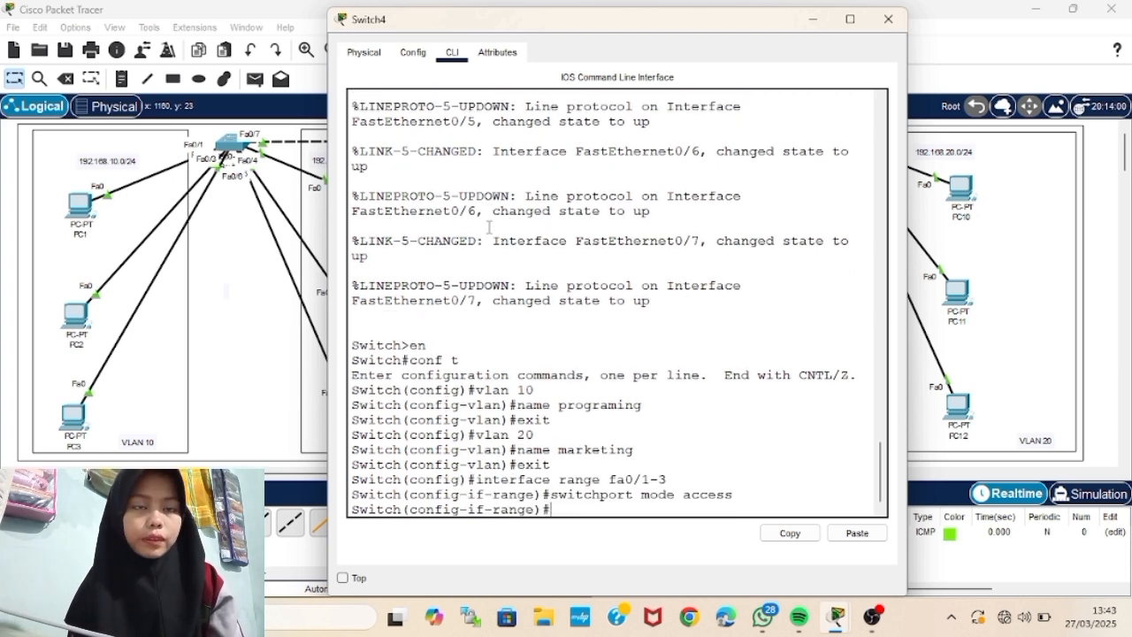
text(switch)
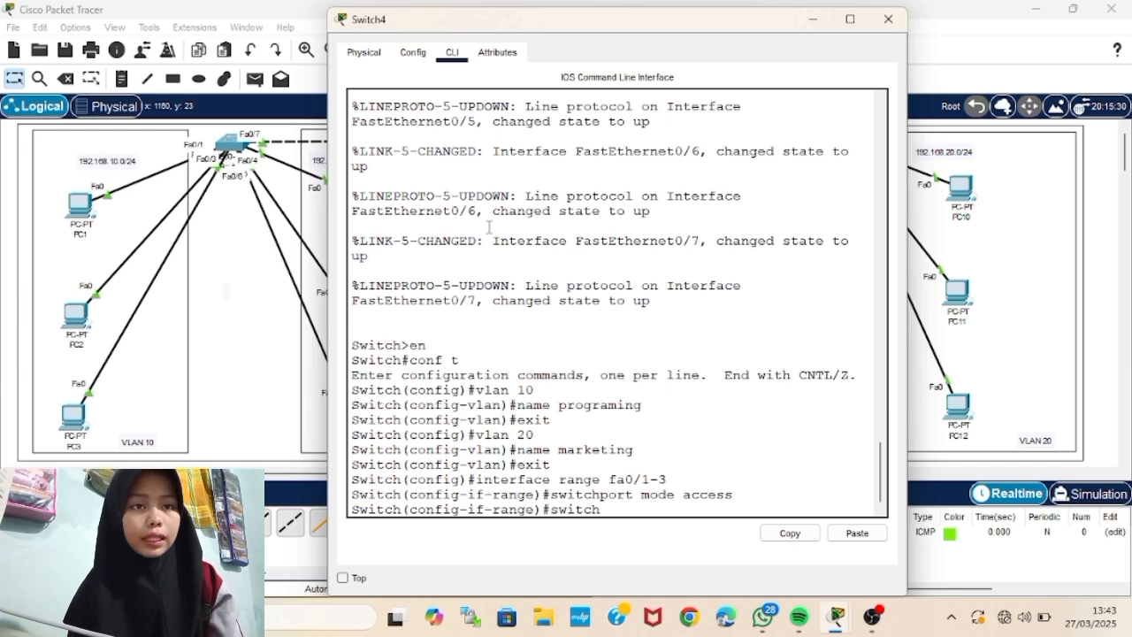
text(port ac)
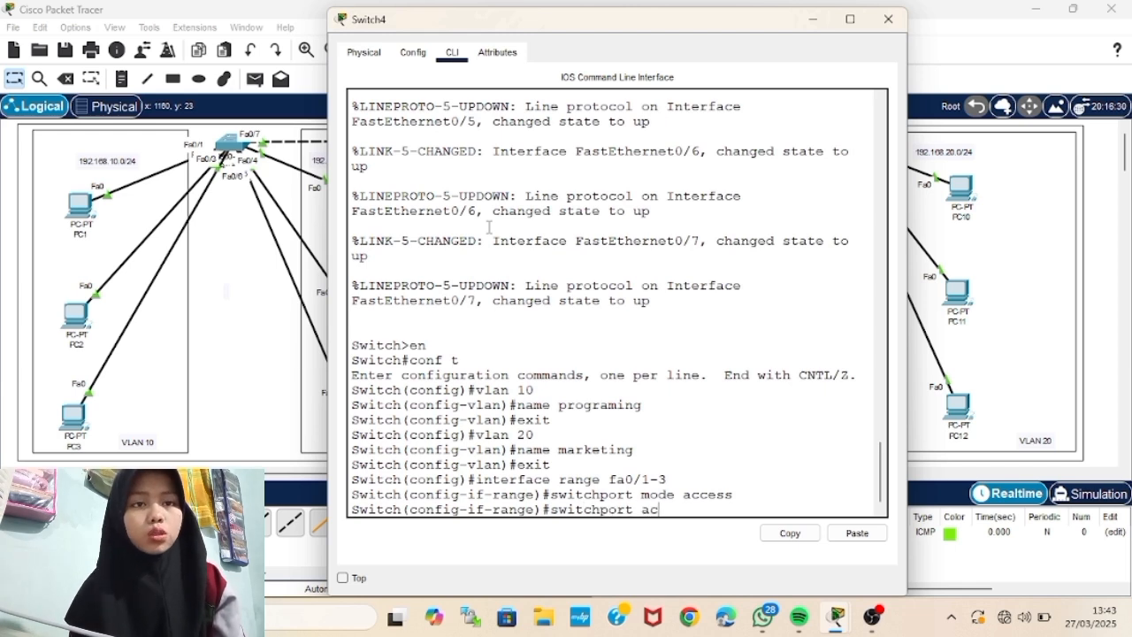
text(cess vlan 10)
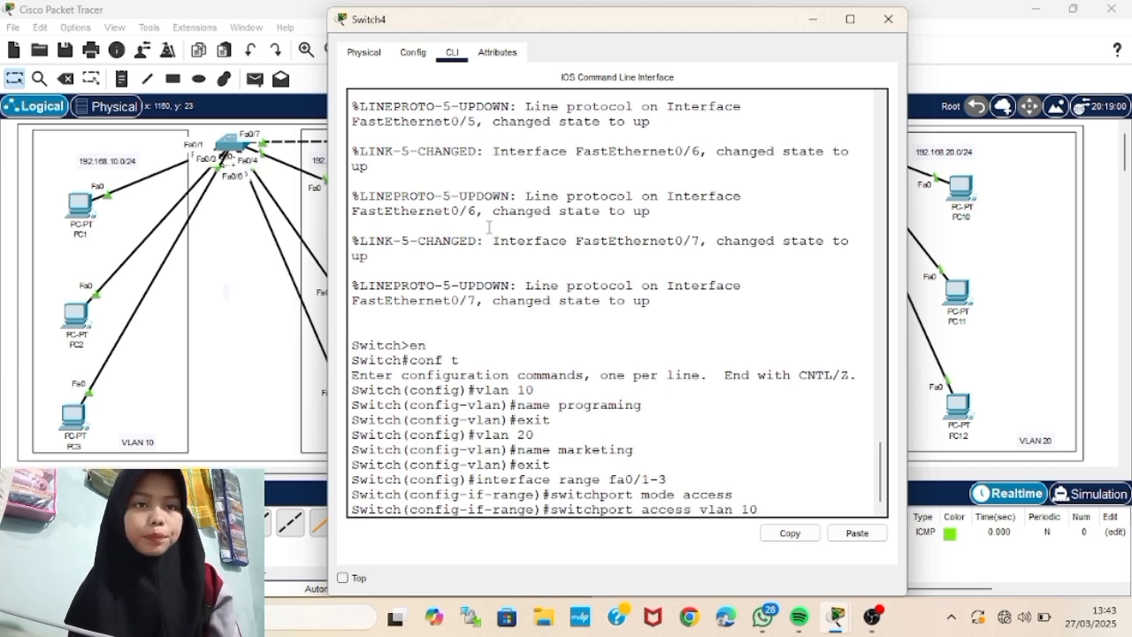
key(Return)
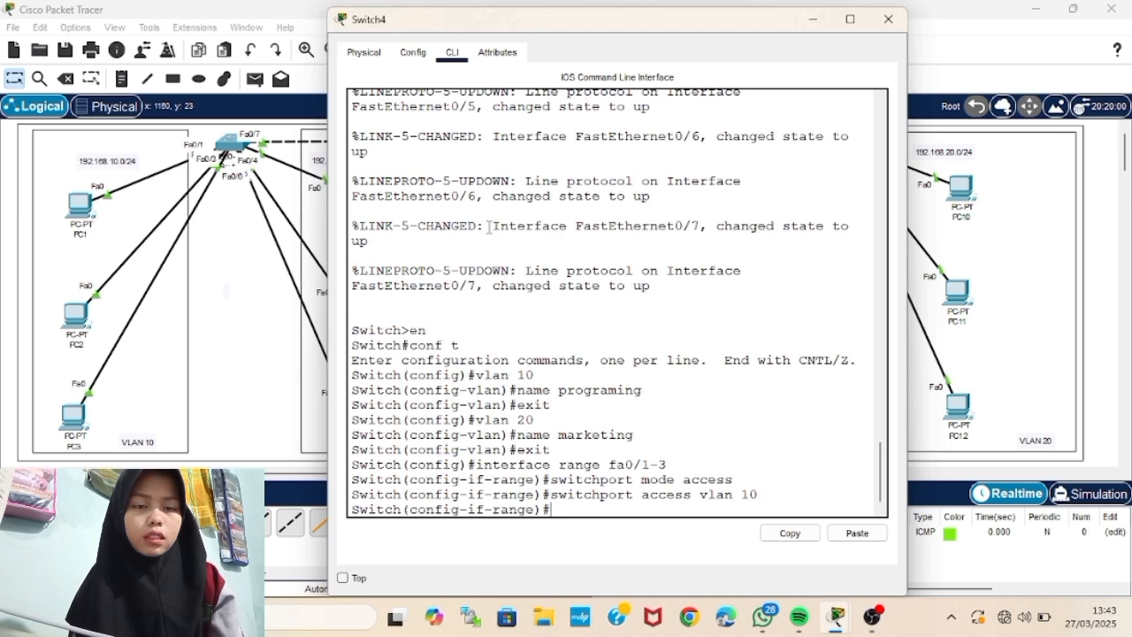
text(exit)
key(Return)
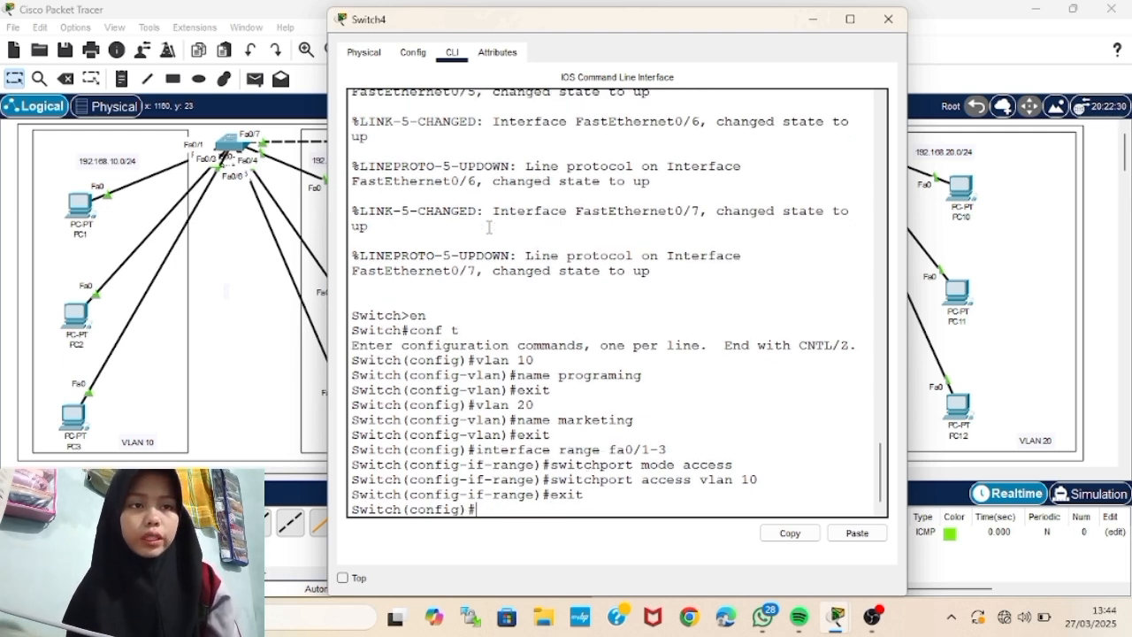
- Set Switch4 interfaces fa0/4-6 to access mode in VLAN 20
text(interface range)
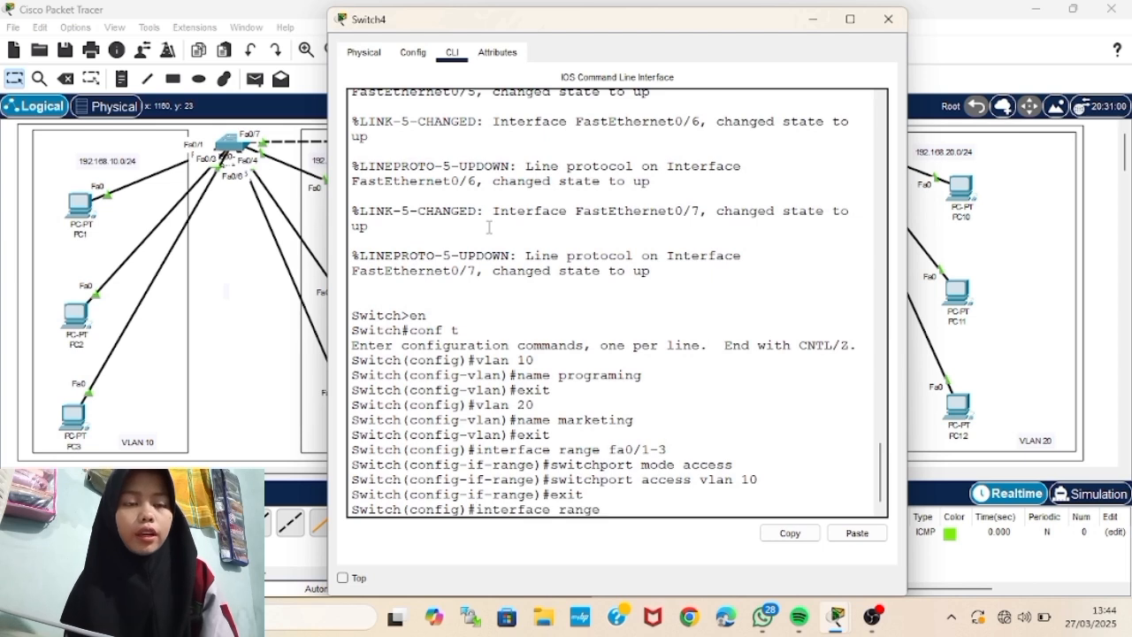
text( fa0/4-6)
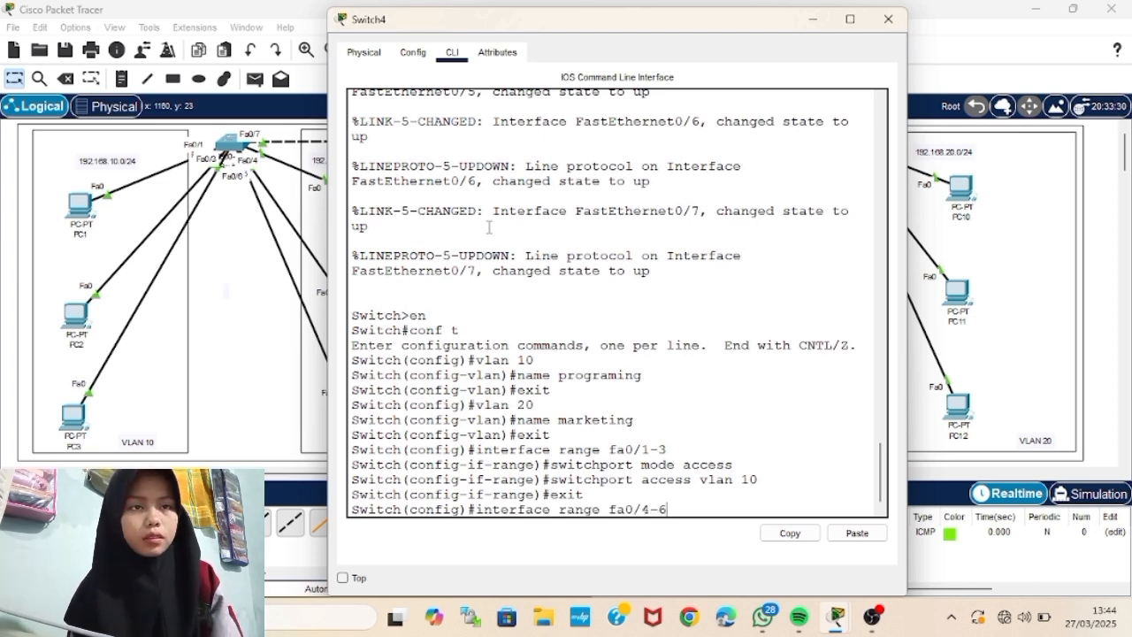
key(Return)
text(switchport mode access)
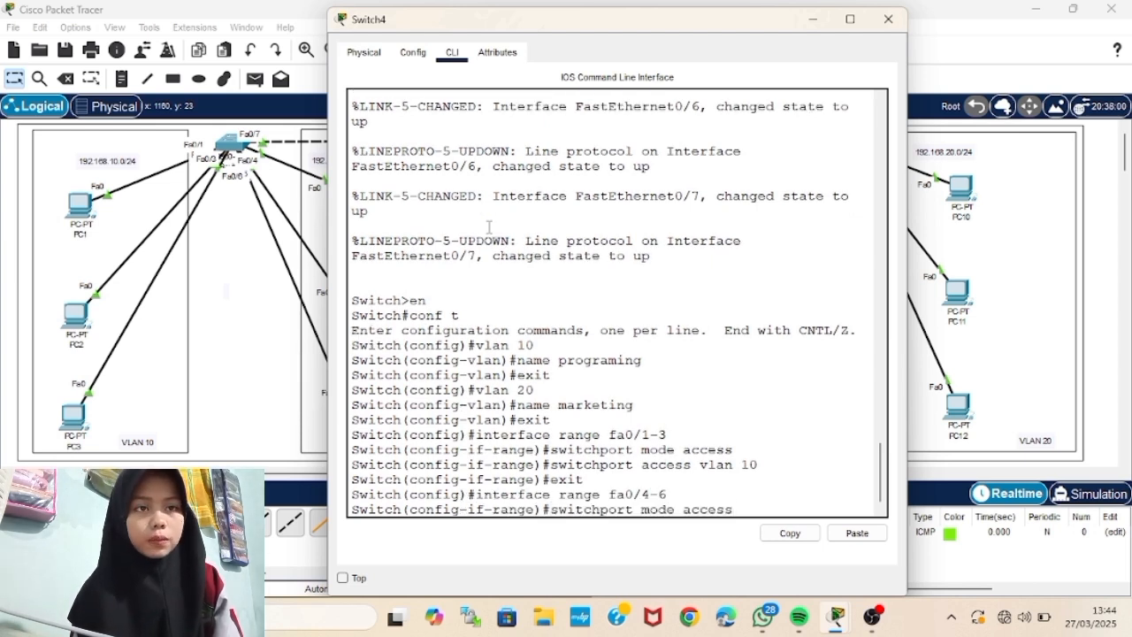
key(Return)
text(switchport access vlan 20)
key(Return)
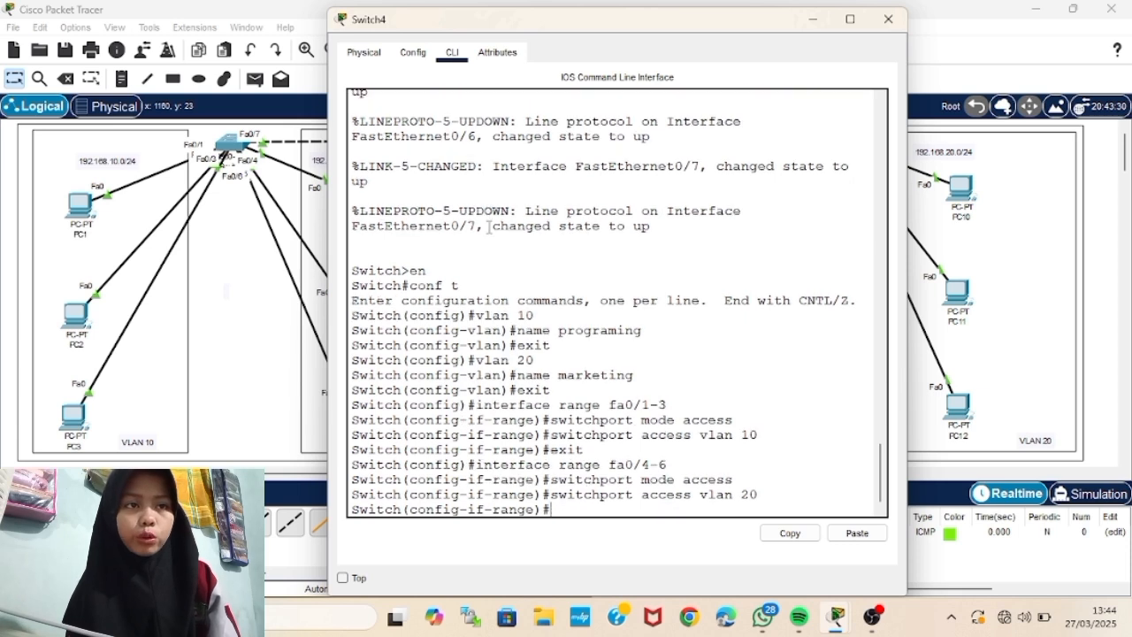
- Exit the interface range on Switch4 and show the VLAN brief to check the VLAN 10 and VLAN 20 port assignments
text(exit)
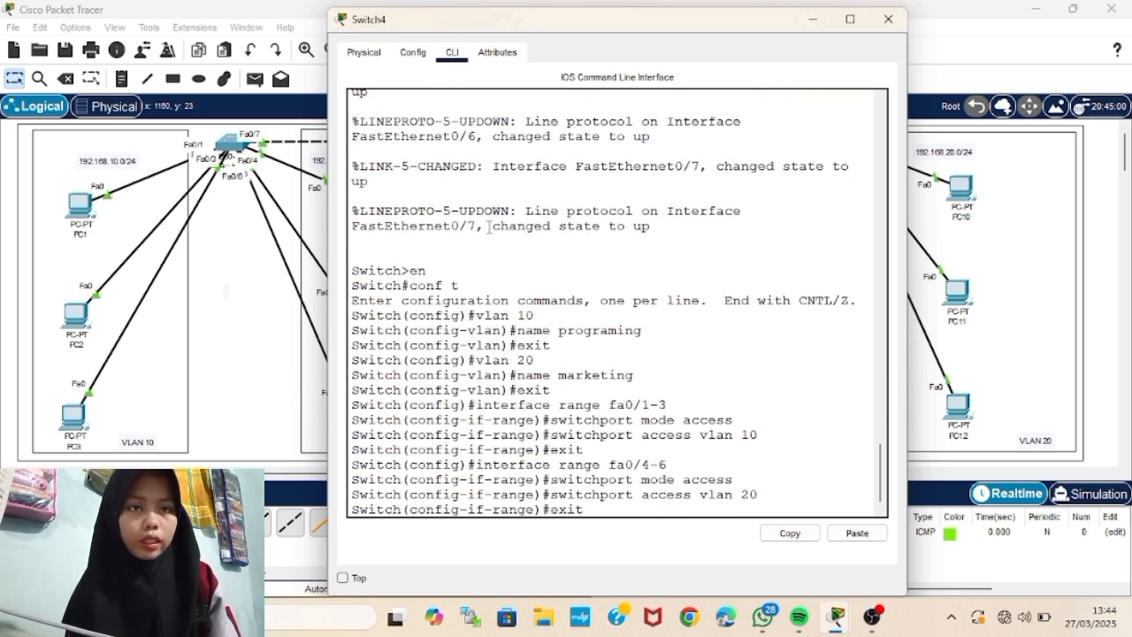
key(Return)
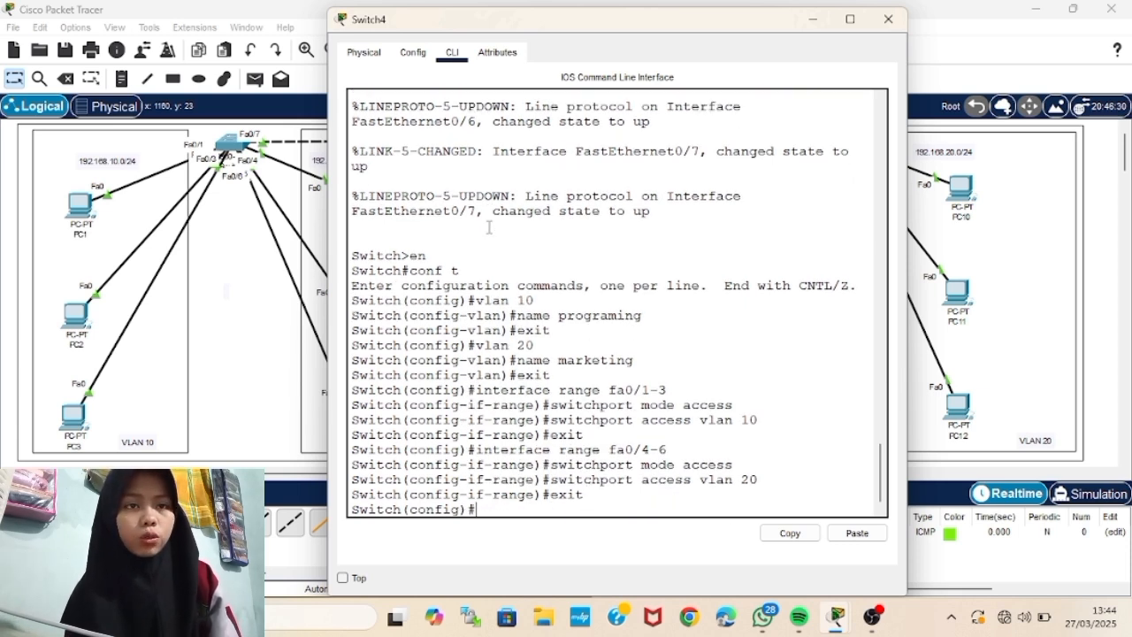
text(do show vlan brief)
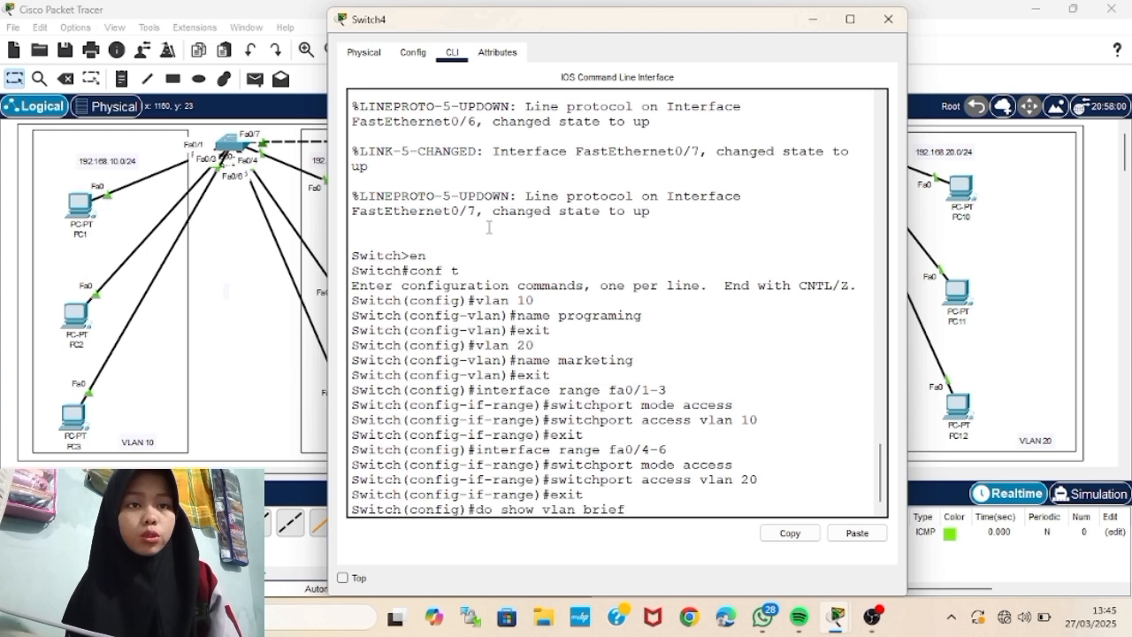
key(Return)
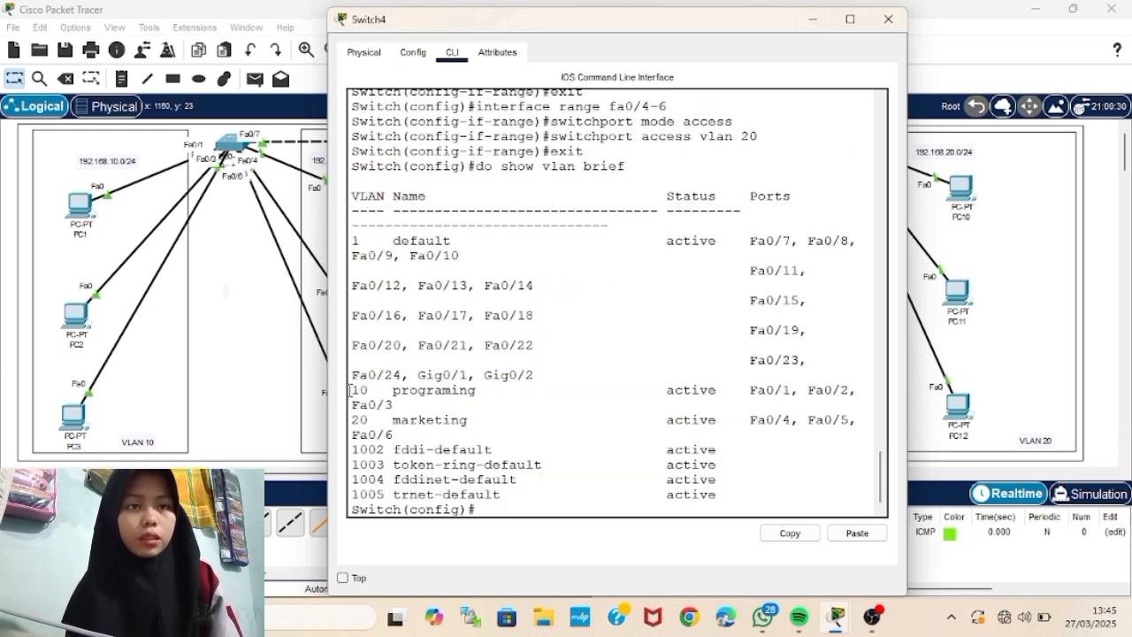
drag(351, 390, 840, 433)
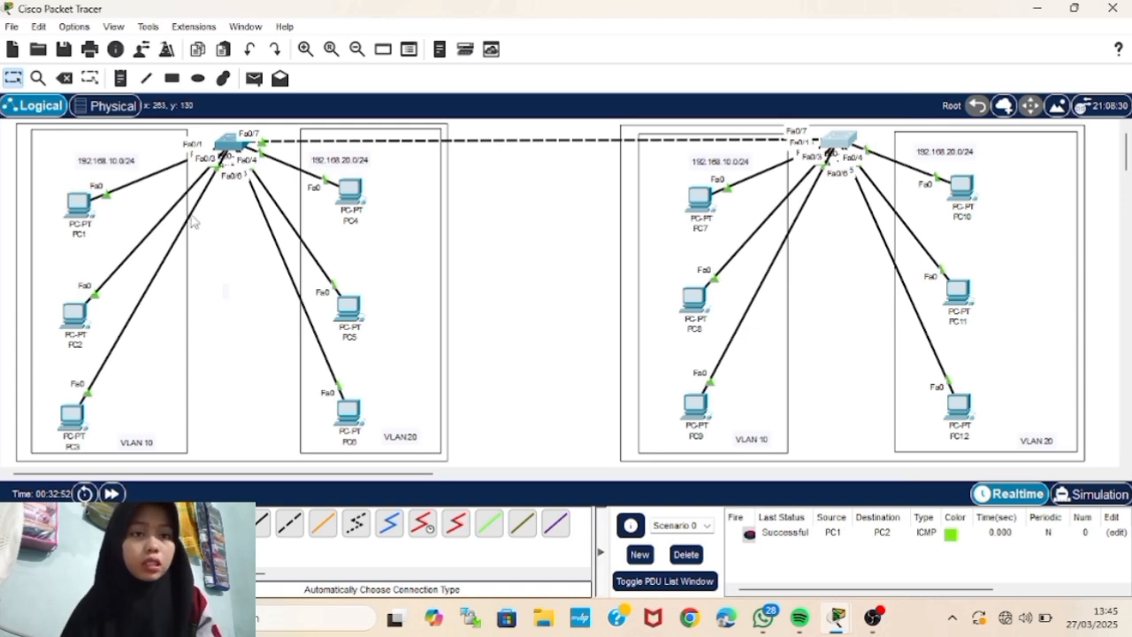
- Add a text note reading TRUNK beneath the link between the two switches
click(116, 82)
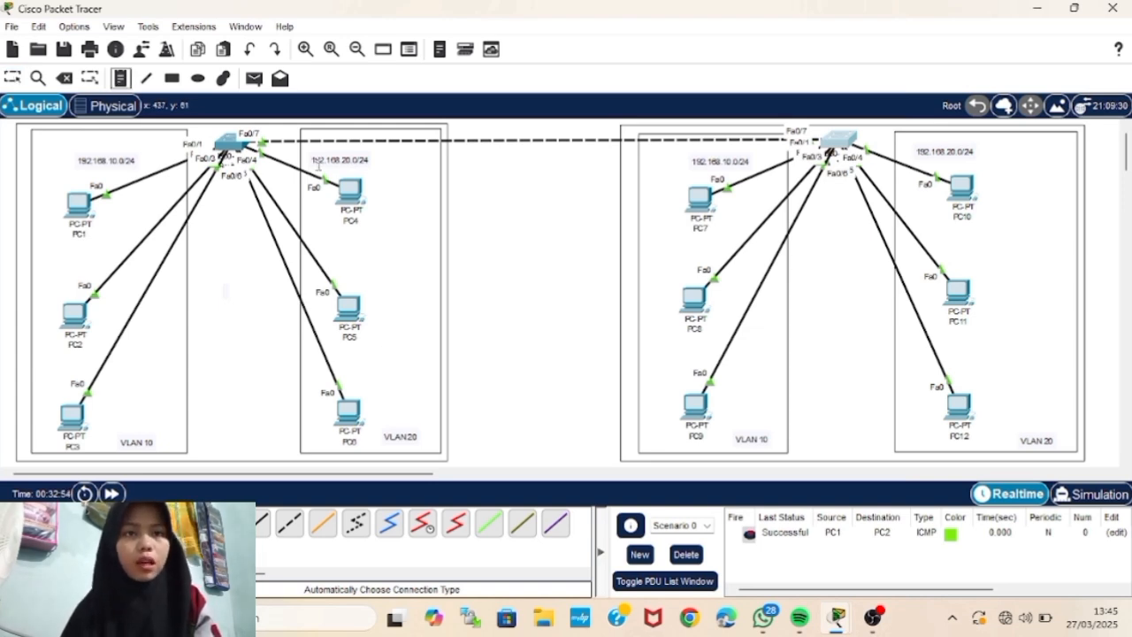
click(483, 156)
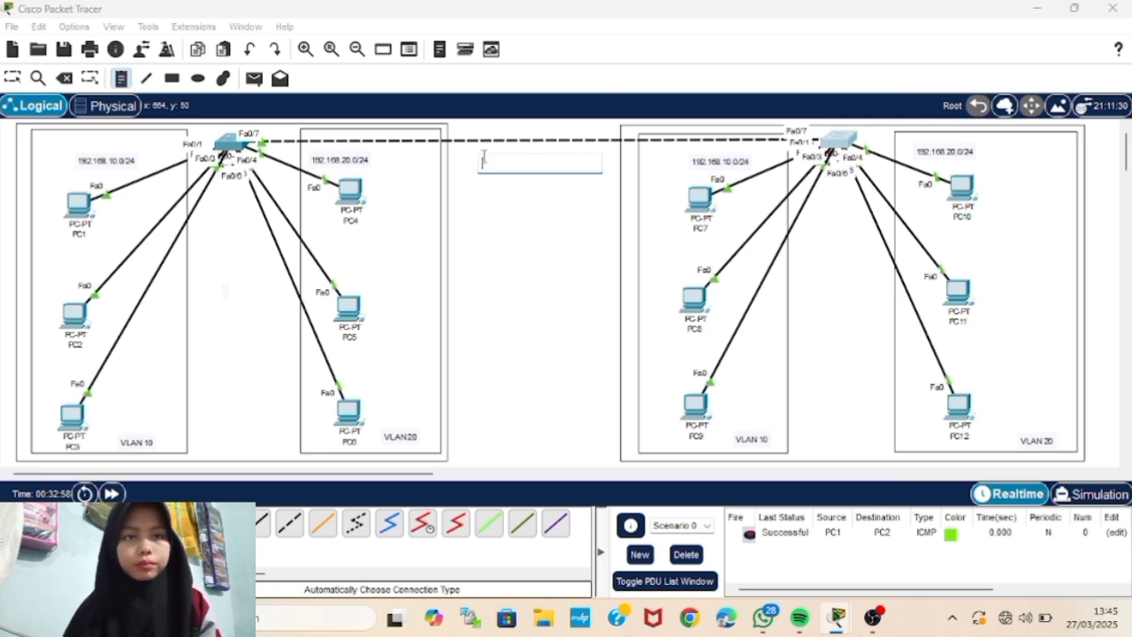
text(TRUNK)
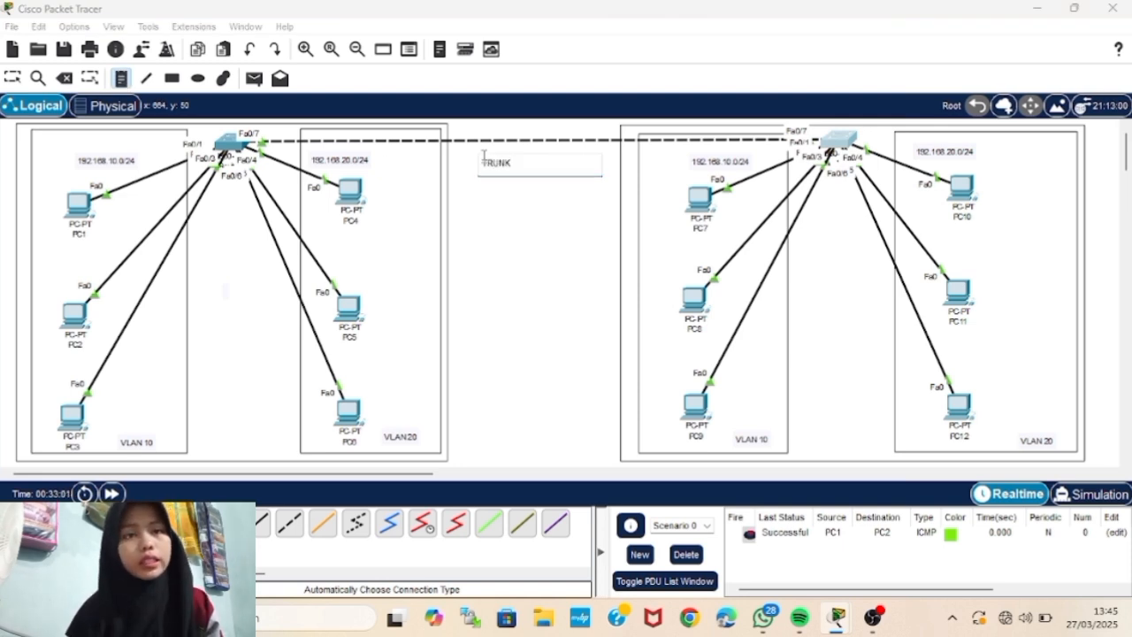
click(13, 78)
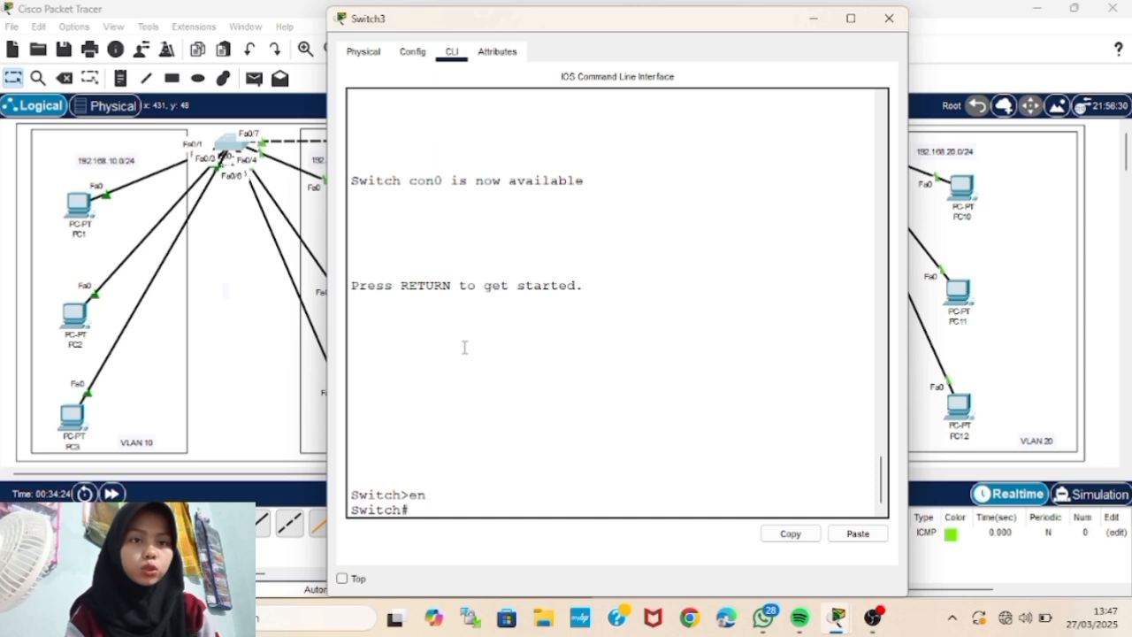
- Enter global configuration mode on Switch3 and set interface fa0/7 to switchport mode trunk
text(connf)
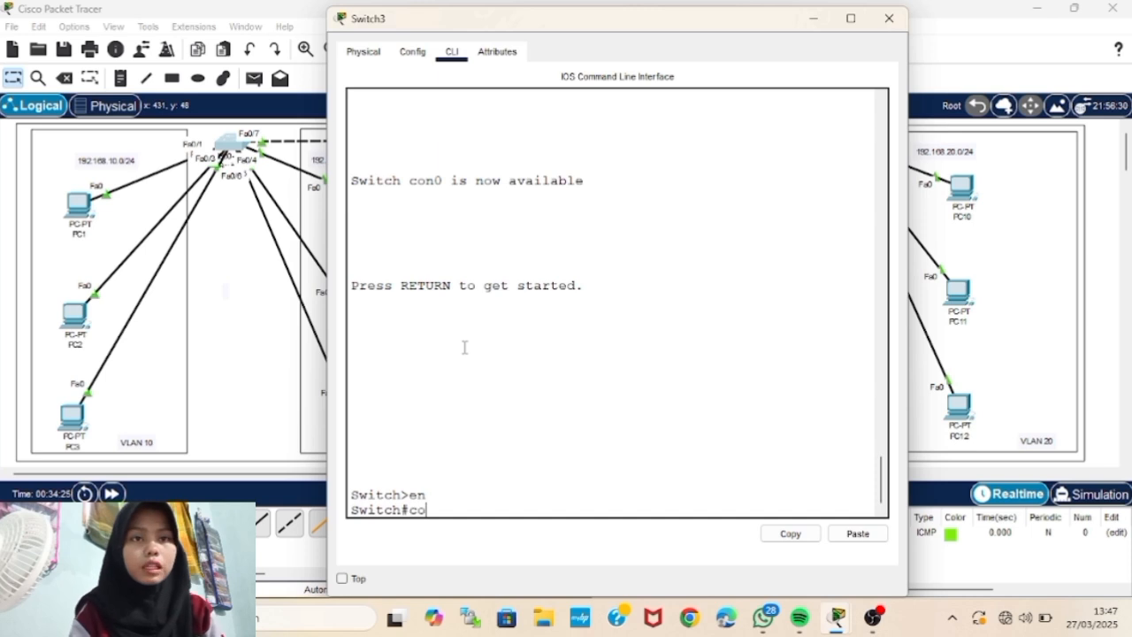
key(BackSpace)
key(BackSpace)
key(BackSpace)
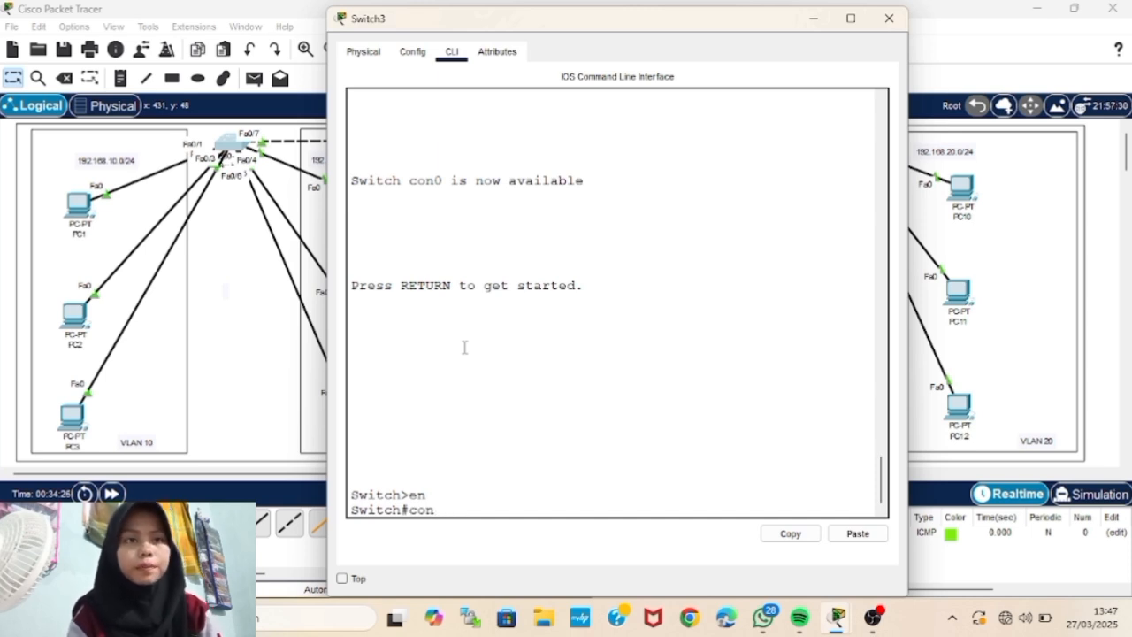
text(f t)
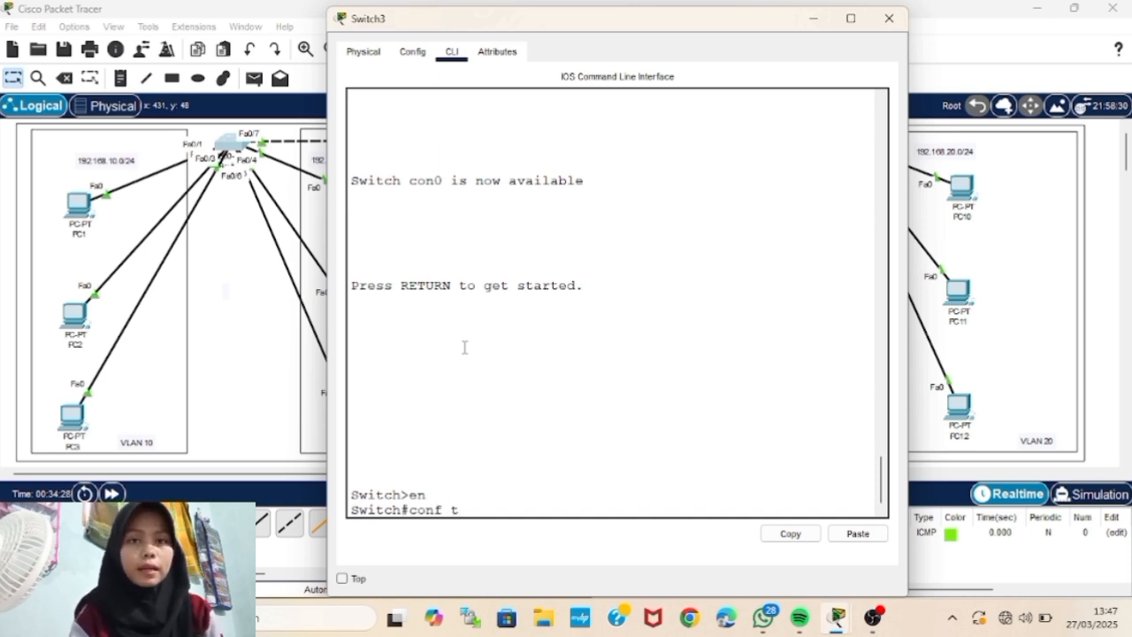
key(Return)
text(interfa)
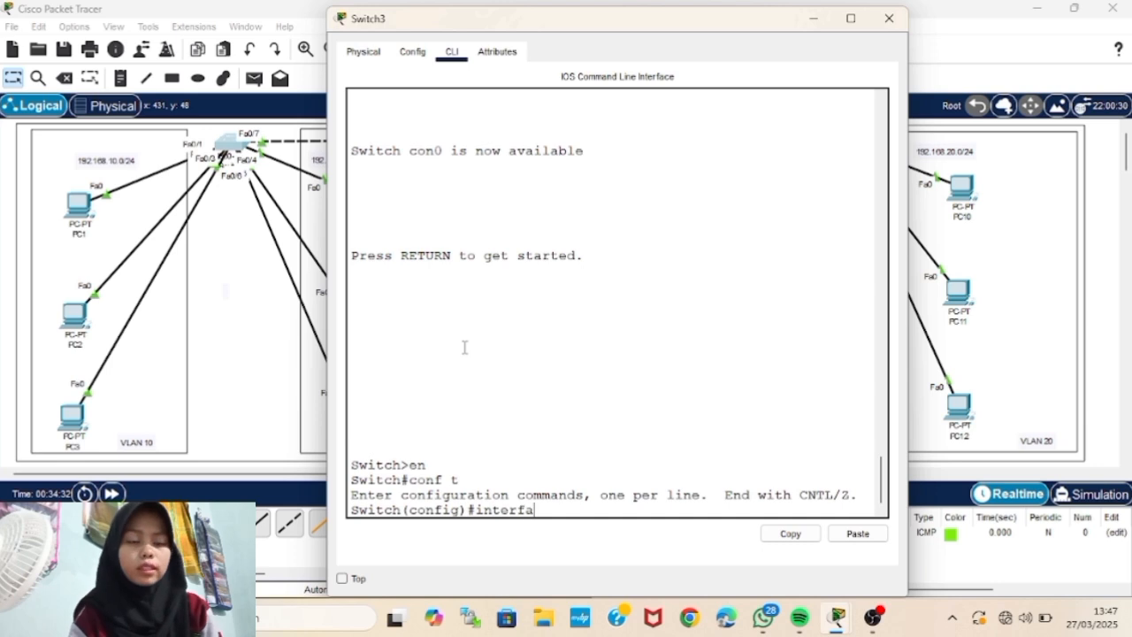
text(ce fa0/)
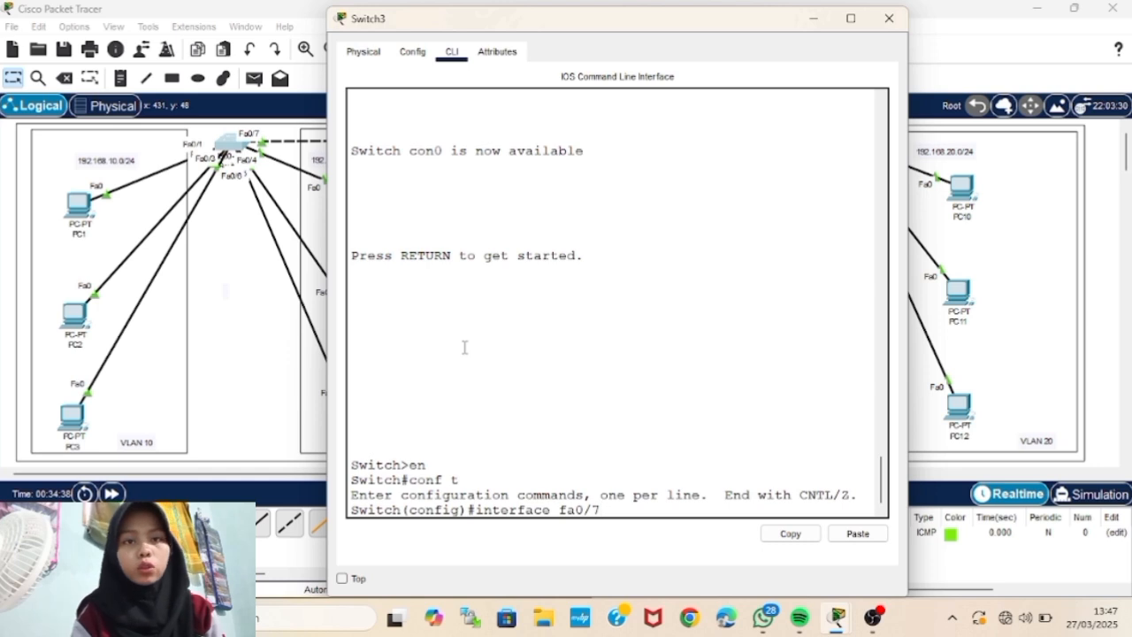
text(7)
key(Return)
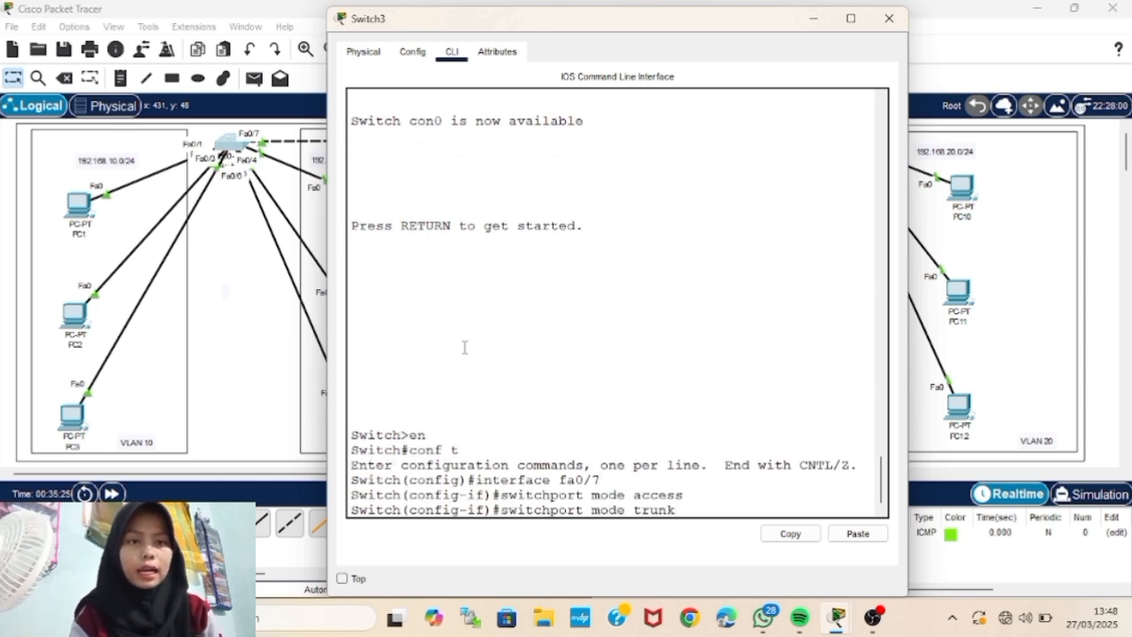
key(Return)
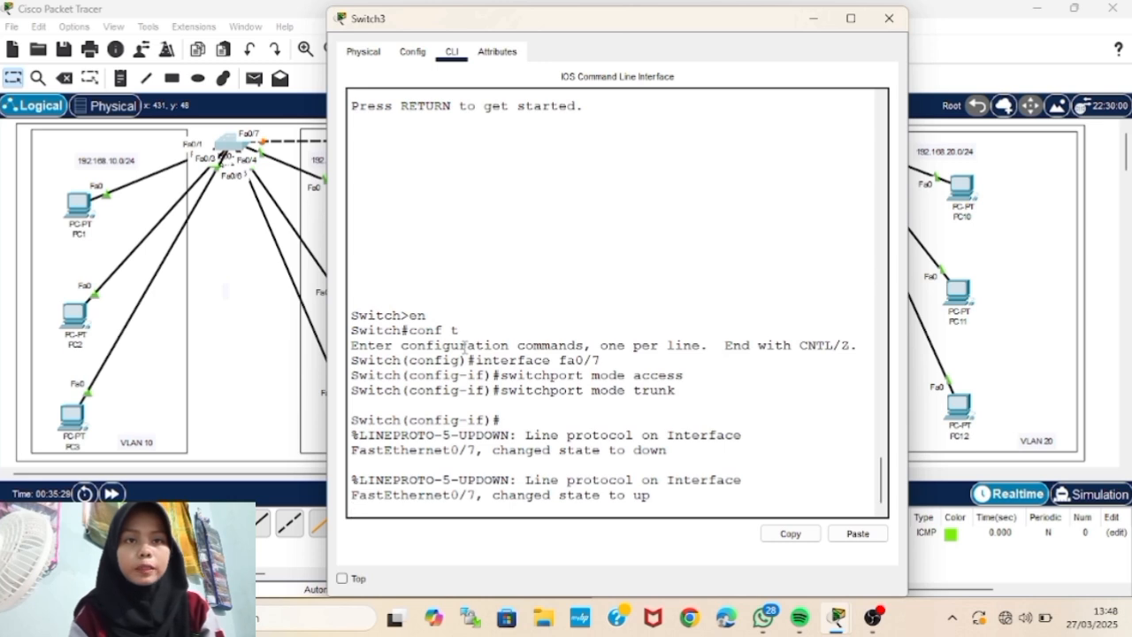
- Show the interface trunk information on Switch3, examine the Fa0/7 entry and close the switch window
key(Return)
text(do show interface tr)
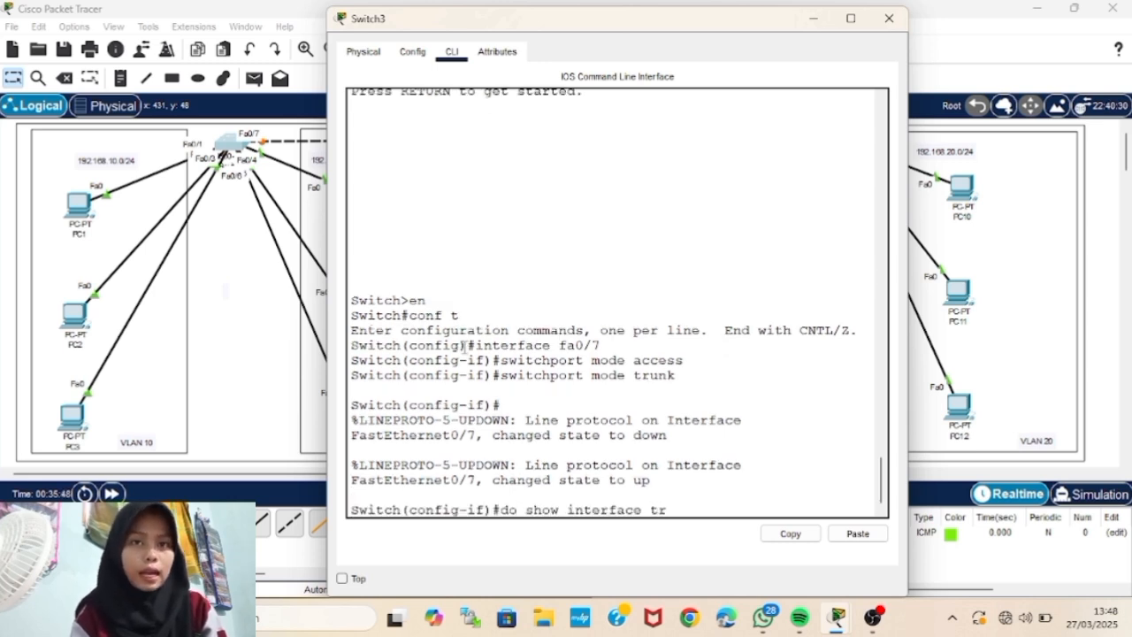
text(unk)
key(Return)
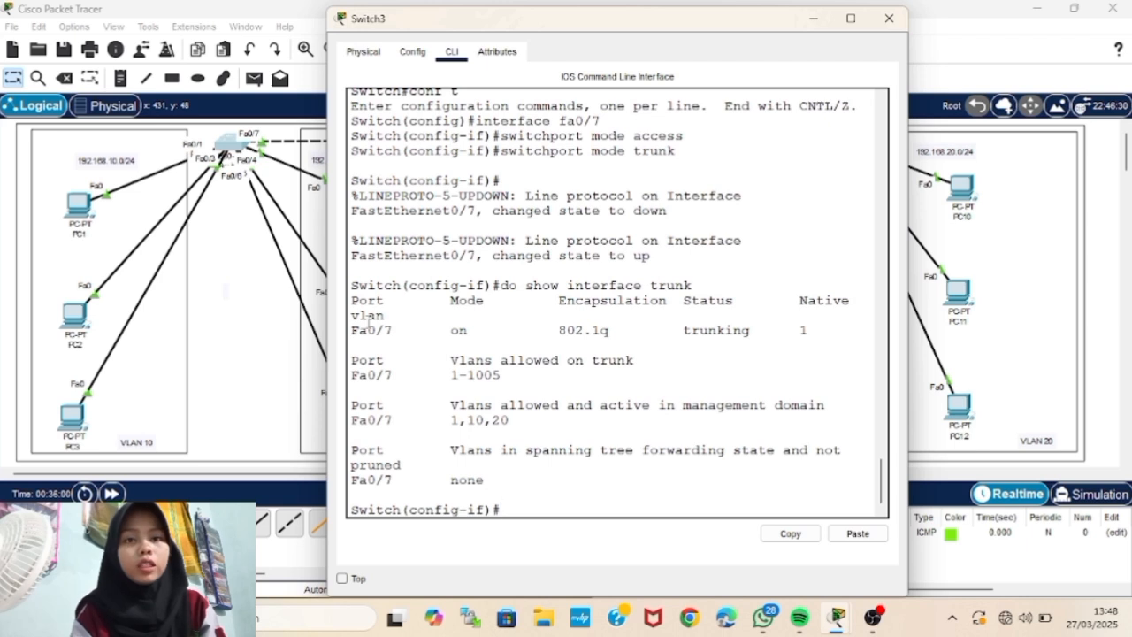
drag(352, 329, 552, 330)
click(889, 18)
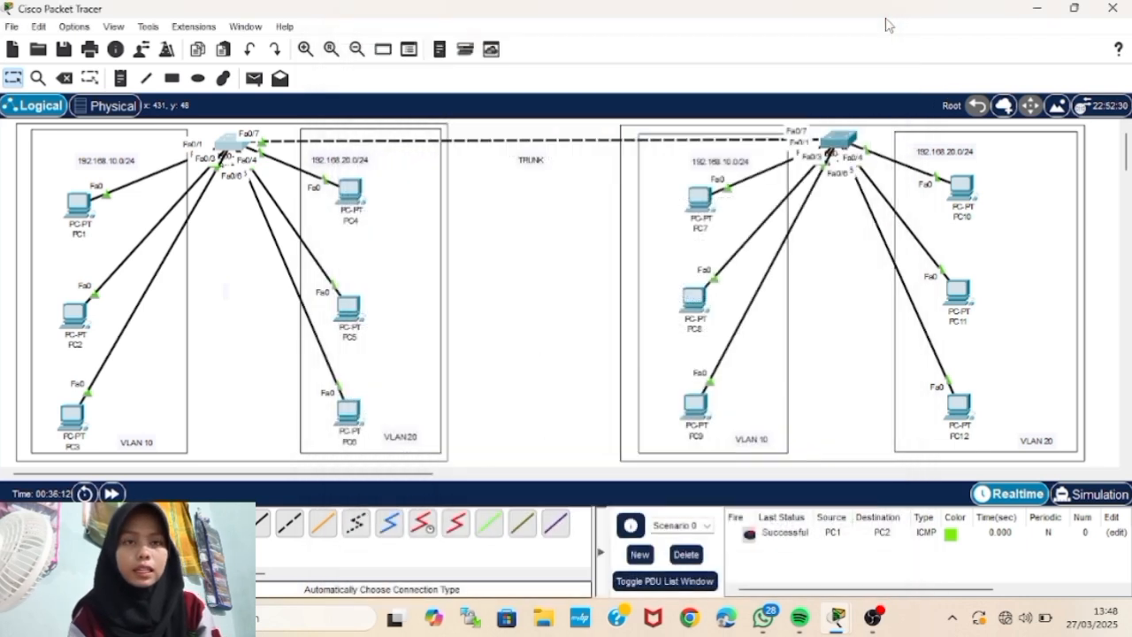
- Set interface fa0/7 on Switch4 to switchport mode trunk
click(836, 141)
key(Return)
text(interface fa)
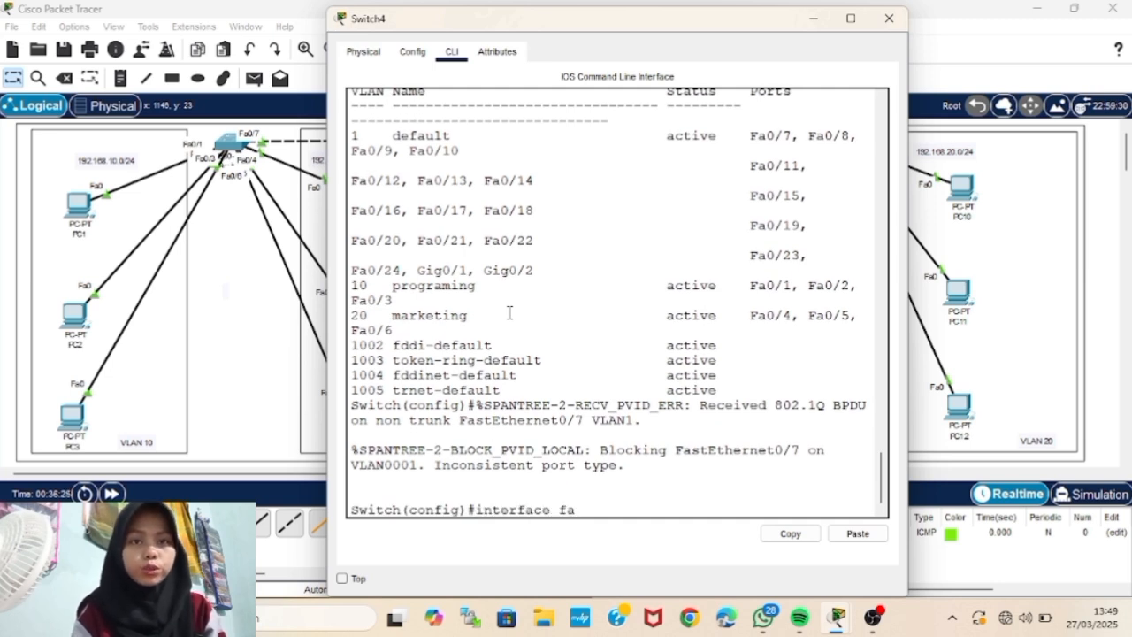
text(0/7)
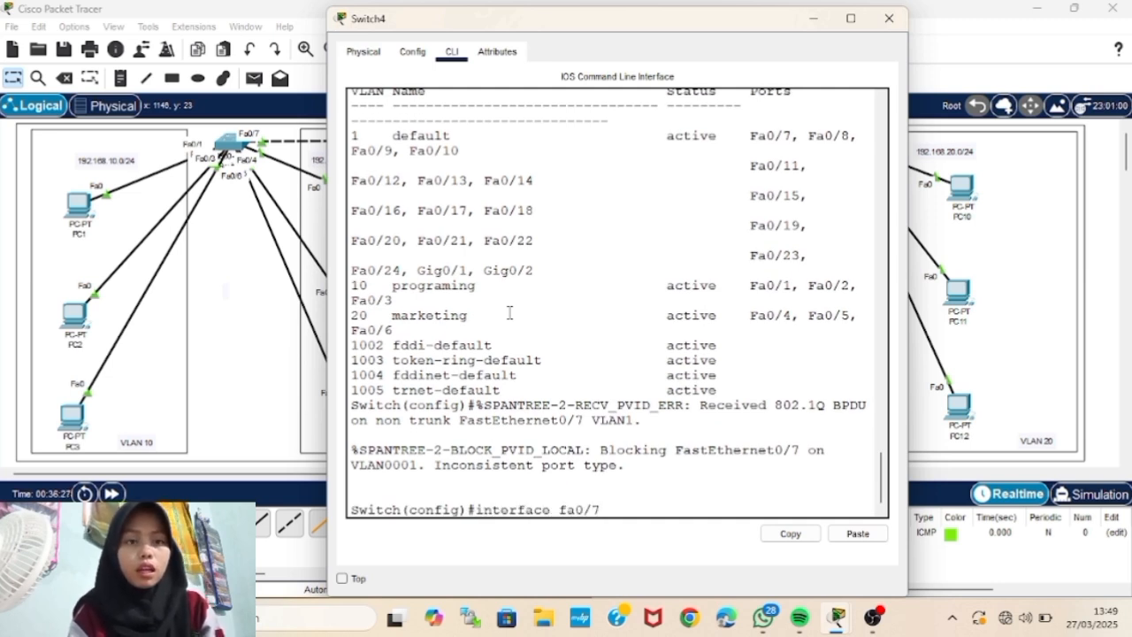
key(Return)
text(switchport mode trunk)
key(Return)
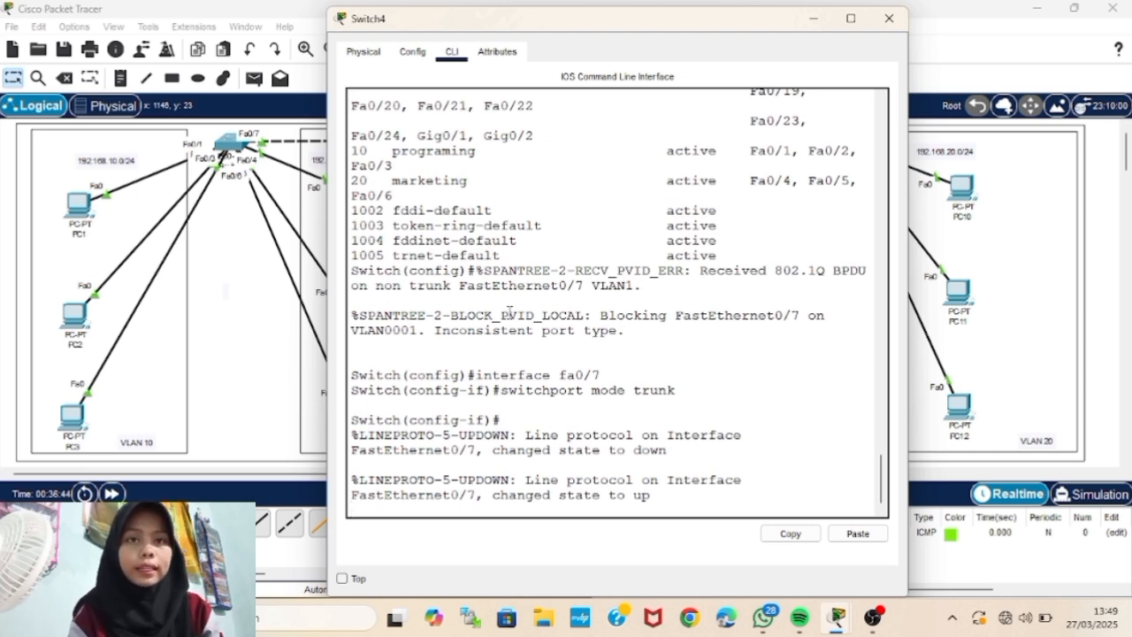
- Run "do show interface trunk" on Switch4, inspect the Fa0/7 trunk entry, and close the switch window
key(Return)
text(do show interface trunk)
key(Return)
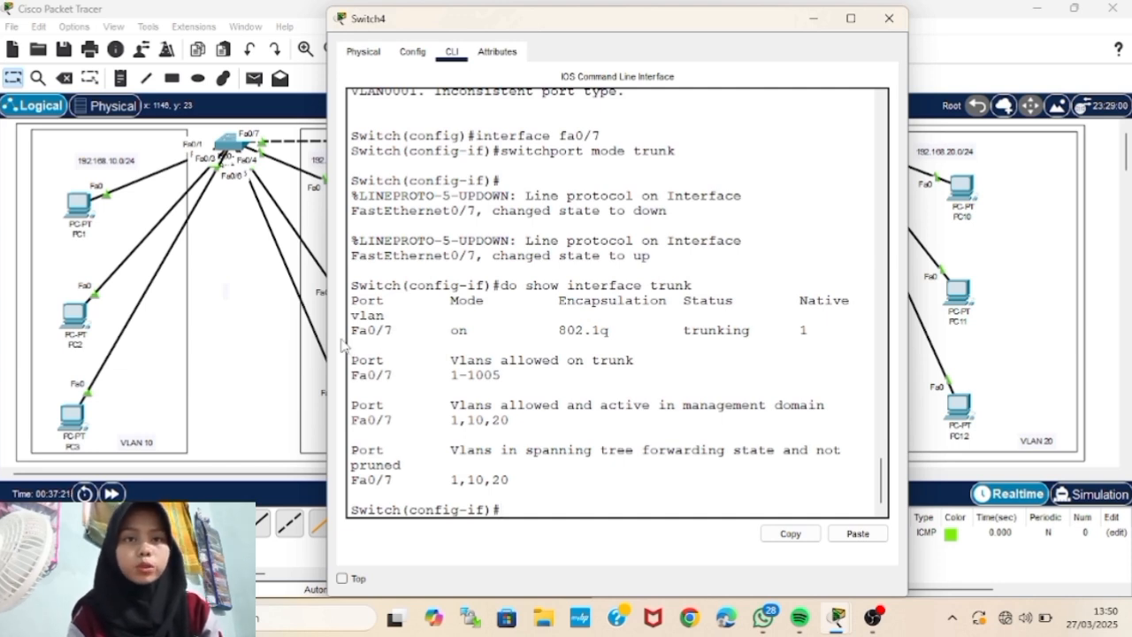
drag(351, 330, 629, 330)
click(889, 18)
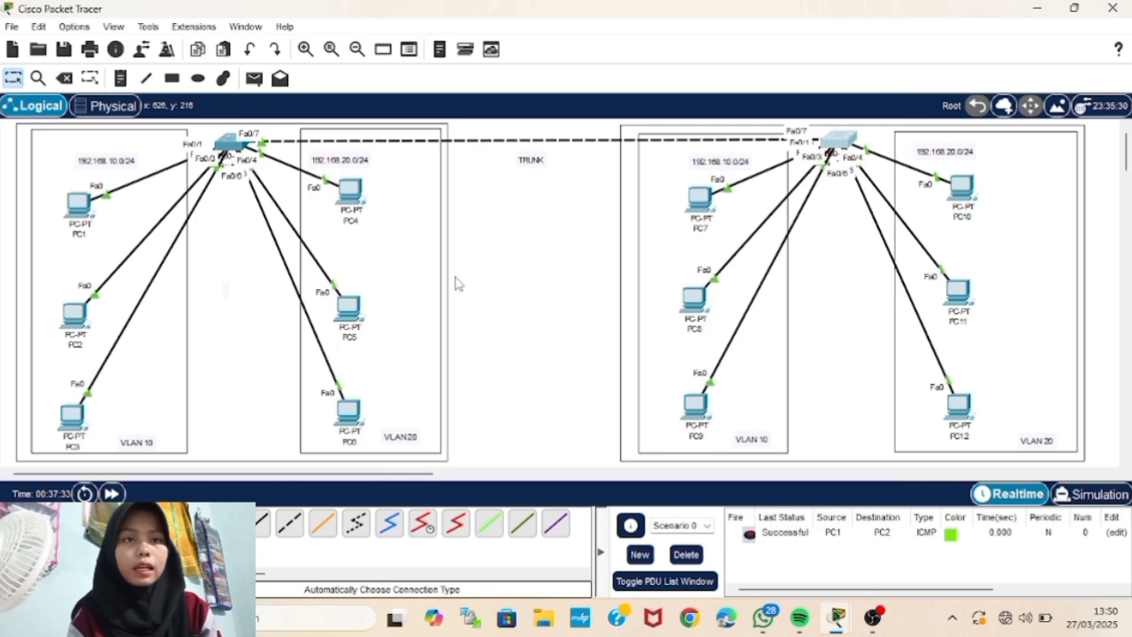
- Send a simple PDU from PC1 to PC7 to test VLAN 10 across the trunk, and clear the PDU scenario
click(254, 78)
click(79, 205)
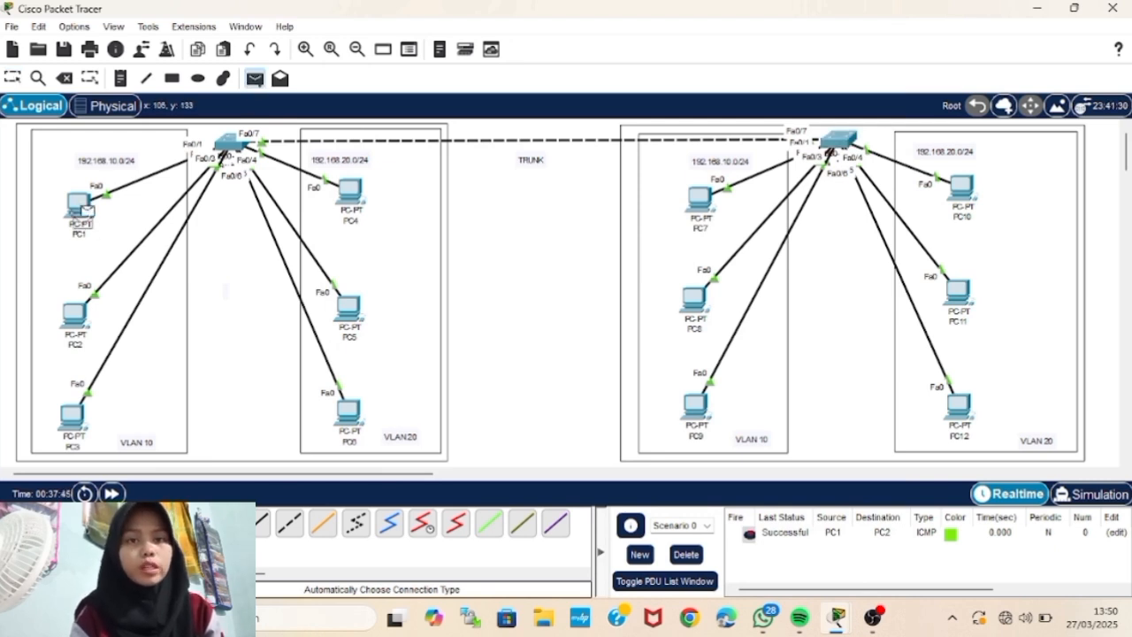
click(703, 211)
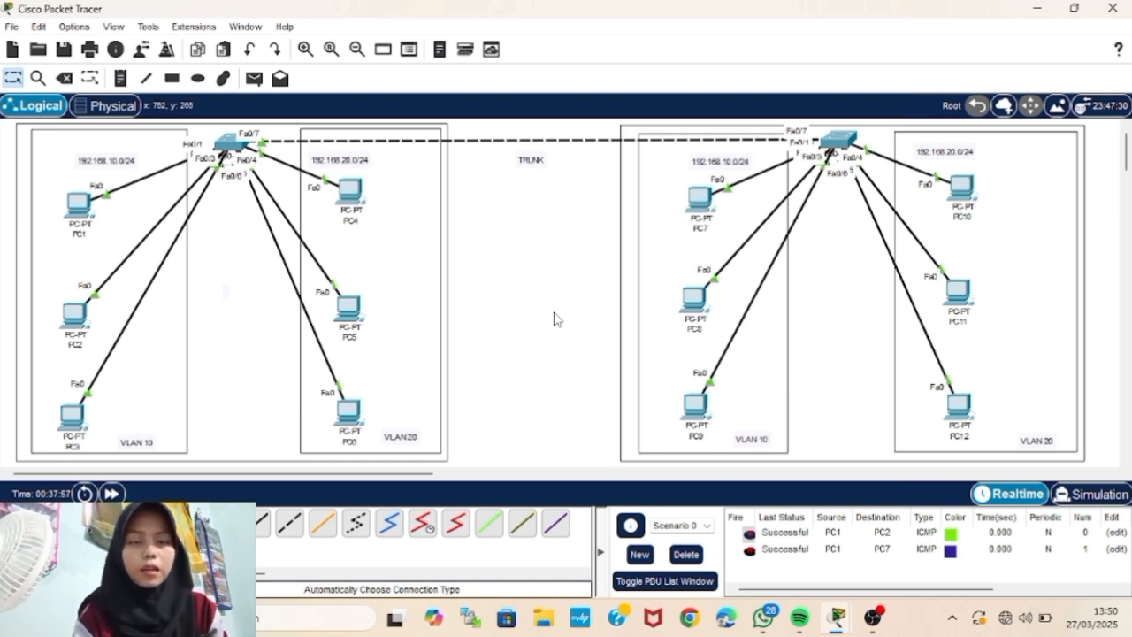
click(687, 554)
- Switch to Simulation mode and add a simple PDU from PC2 to PC9
click(1058, 495)
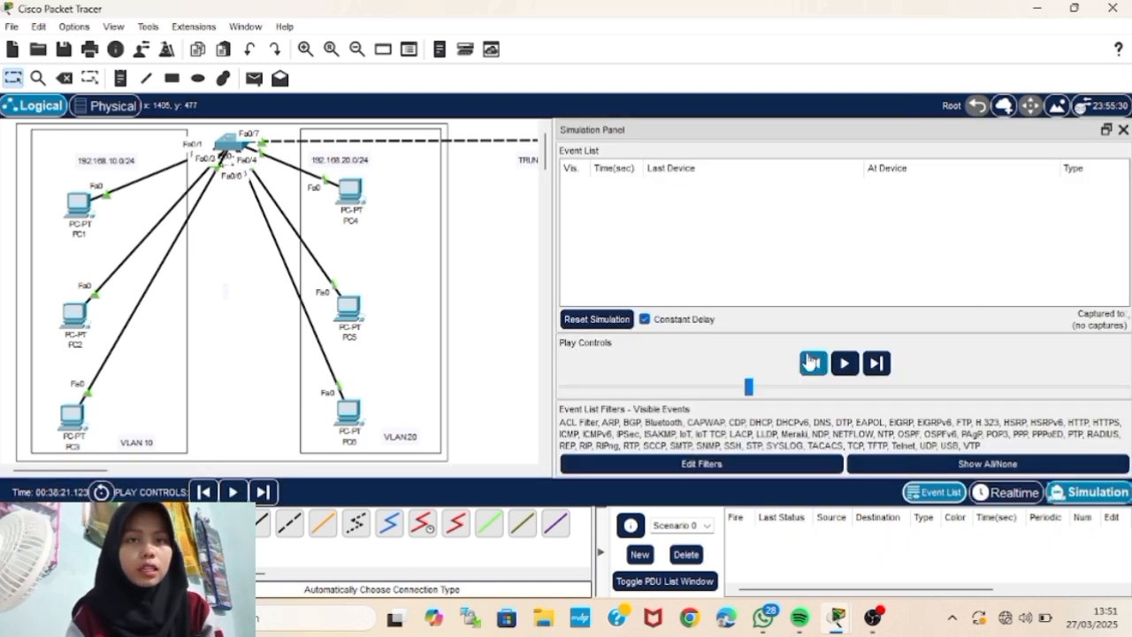
click(253, 80)
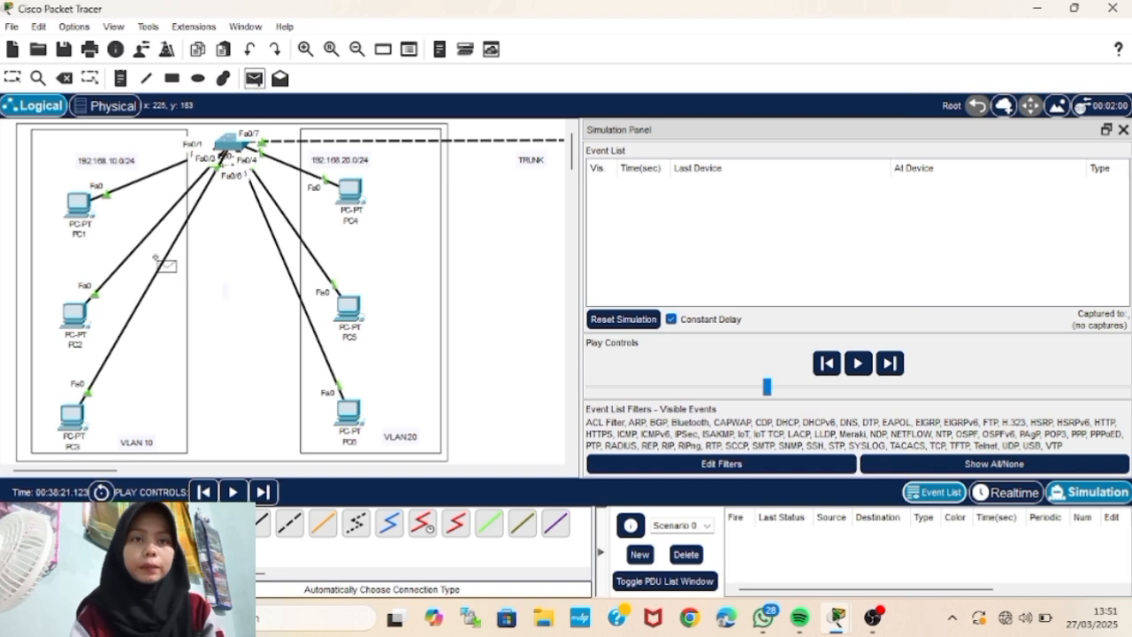
click(80, 313)
scroll(539, 336, right, 5)
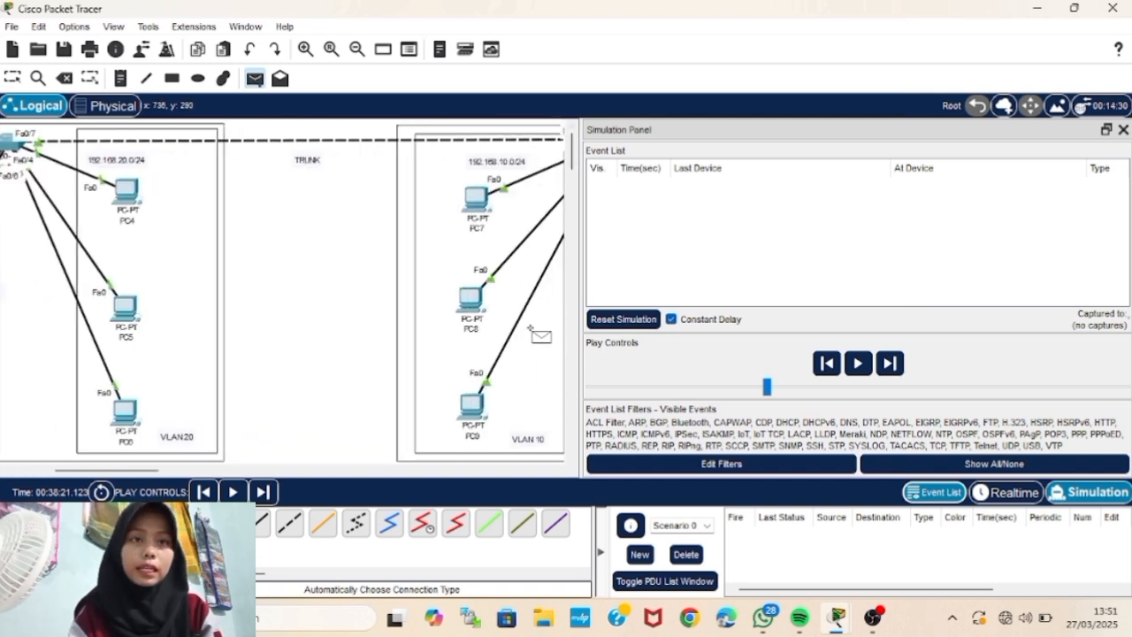
click(483, 417)
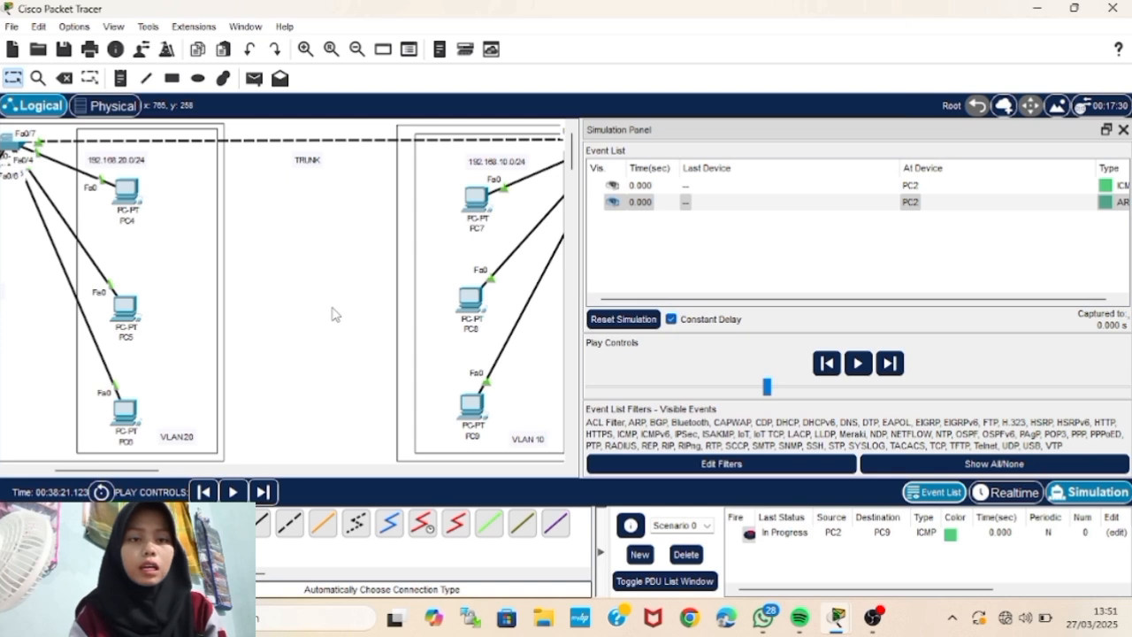
- Advance the simulation two events and examine which PCs and switches receive PC2's ARP request on both sides of the trunk
scroll(335, 314, left, 5)
click(263, 492)
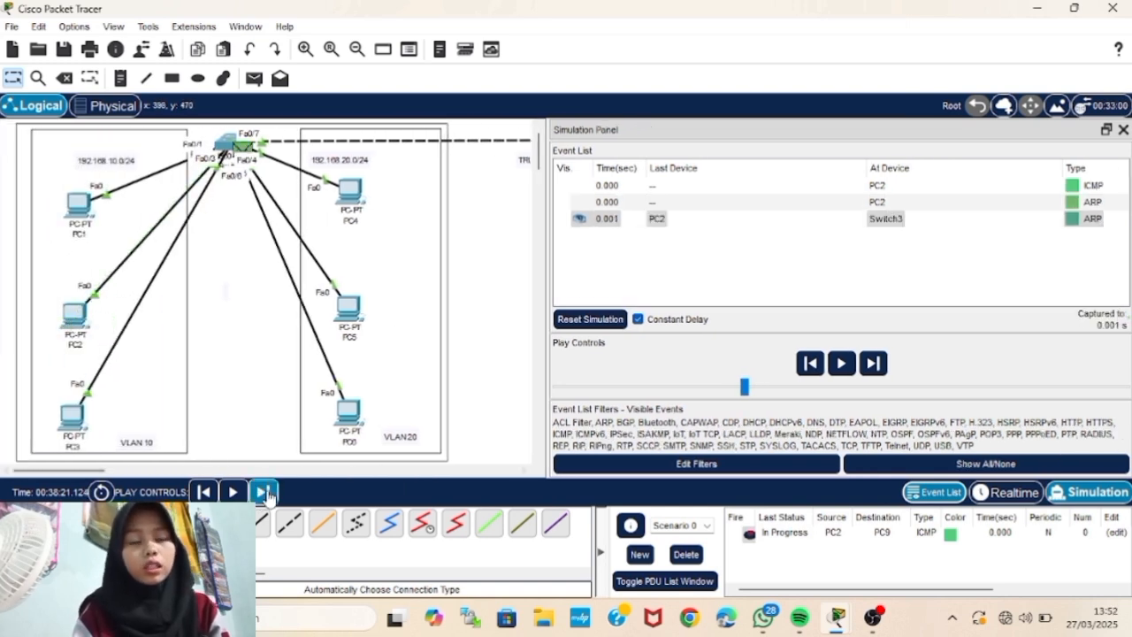
click(264, 493)
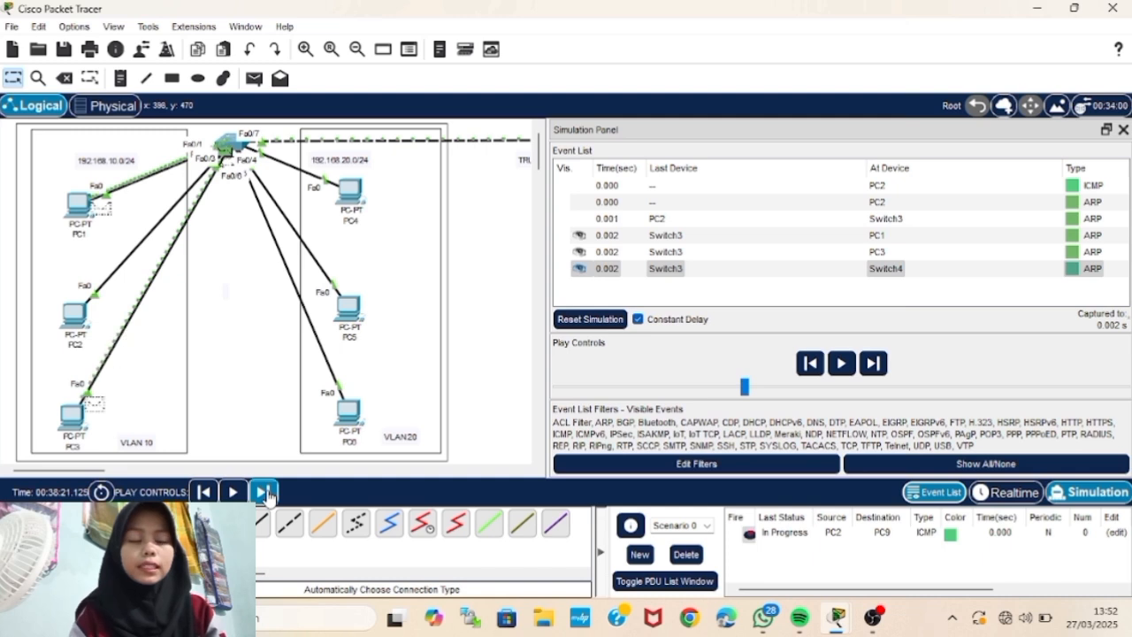
scroll(273, 423, right, 3)
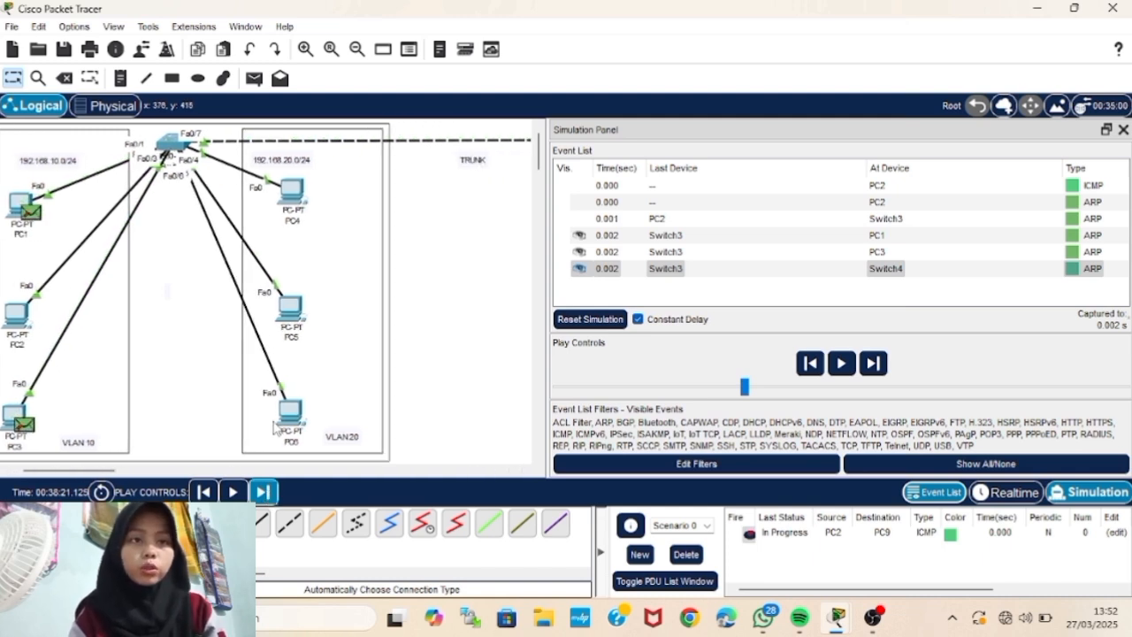
scroll(276, 429, left, 1)
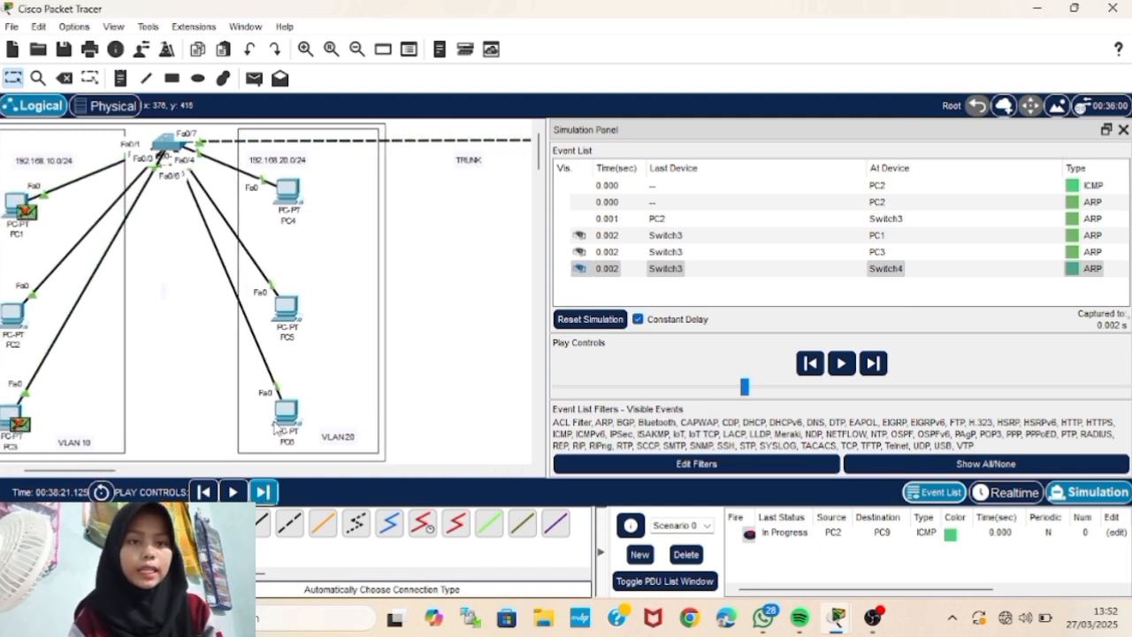
scroll(348, 360, right, 10)
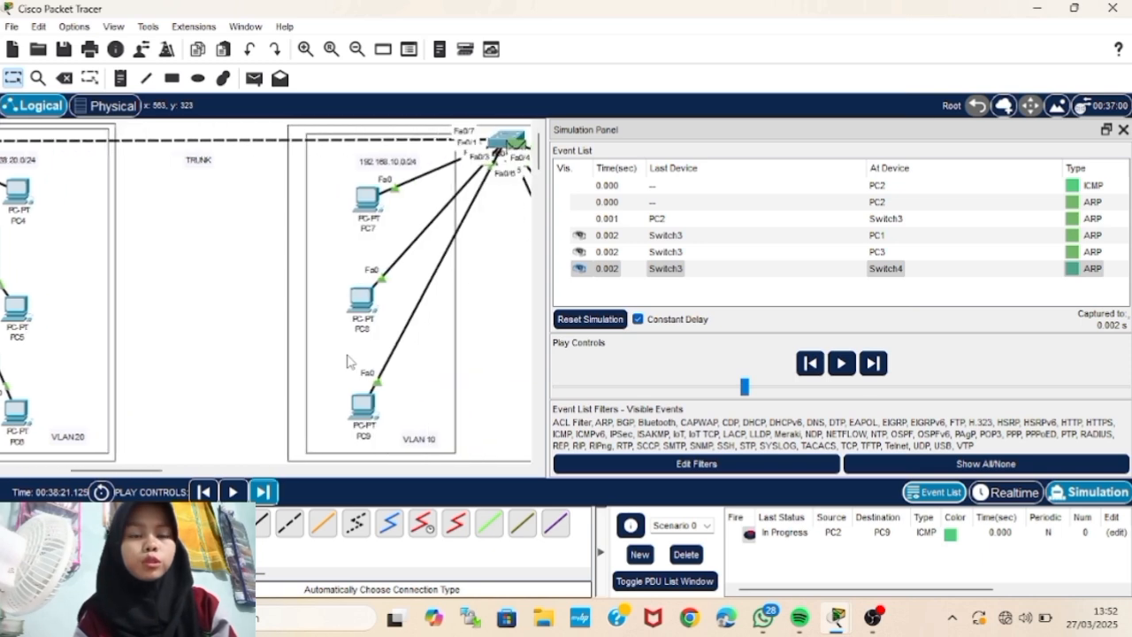
scroll(348, 361, right, 7)
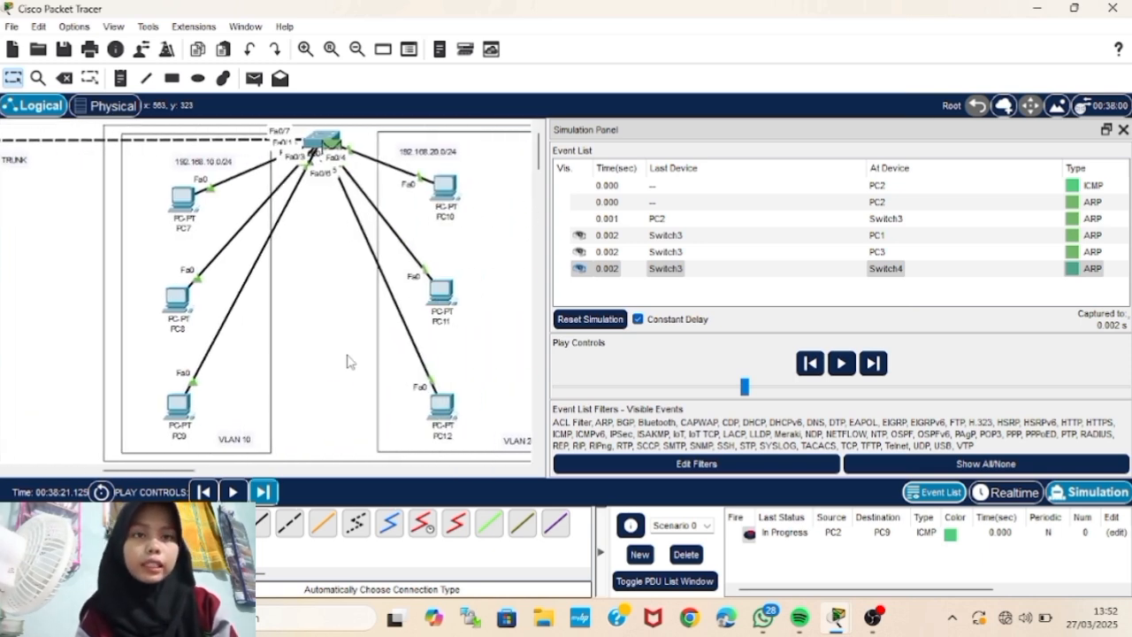
scroll(347, 360, left, 15)
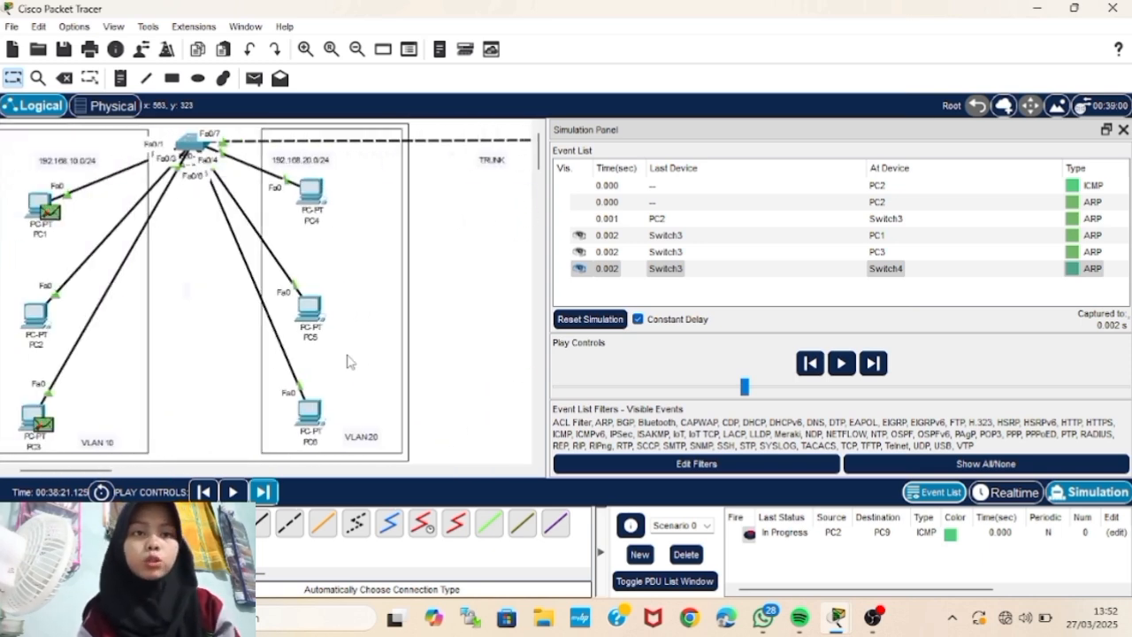
scroll(347, 361, left, 2)
scroll(497, 247, right, 15)
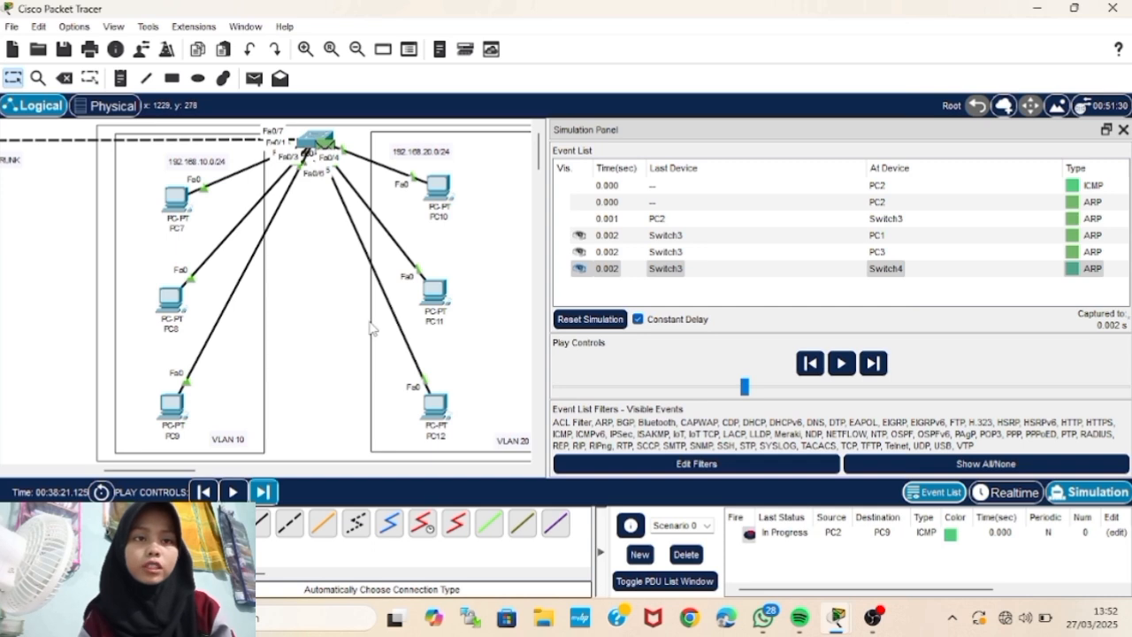
- Advance the simulation so the ARP request reaches Switch4's VLAN 10 PCs and PC9's reply returns to PC2
click(264, 491)
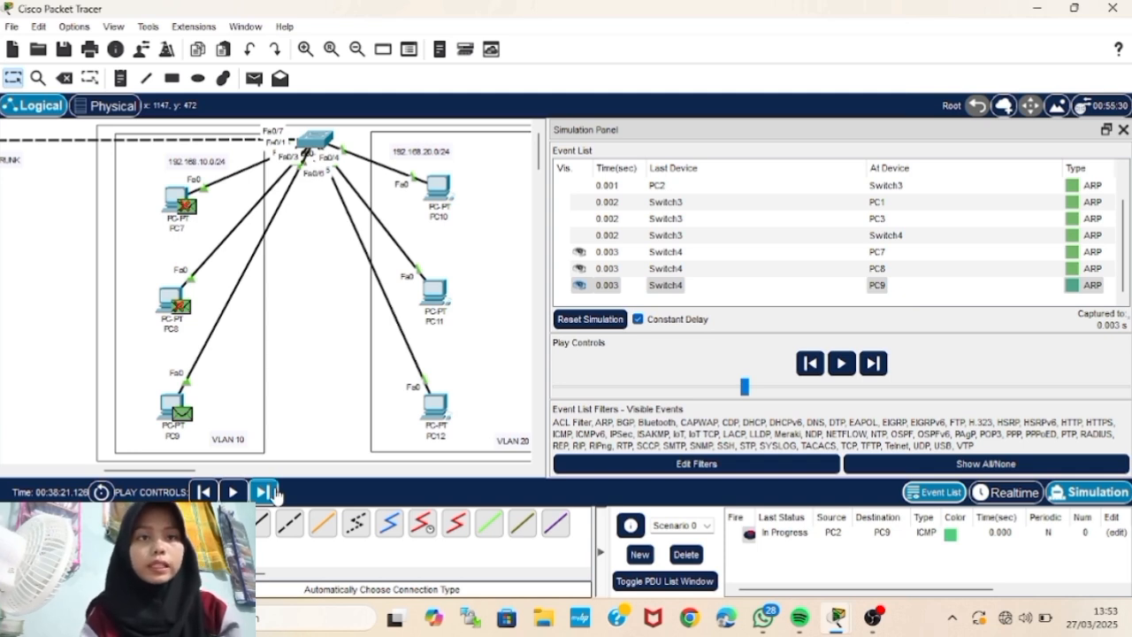
click(265, 491)
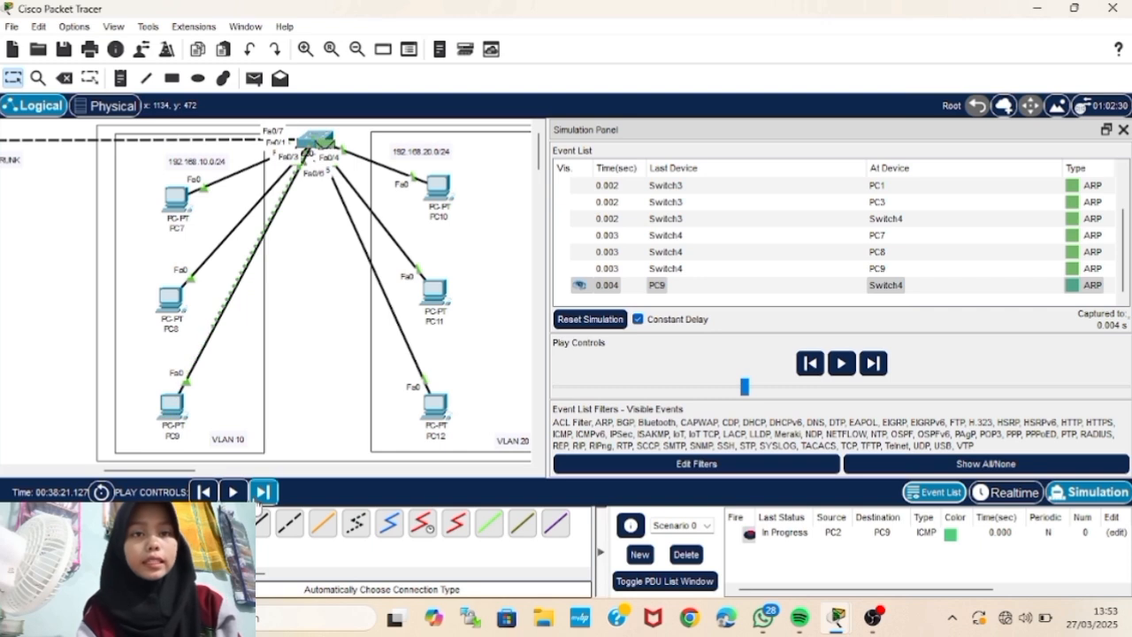
click(266, 492)
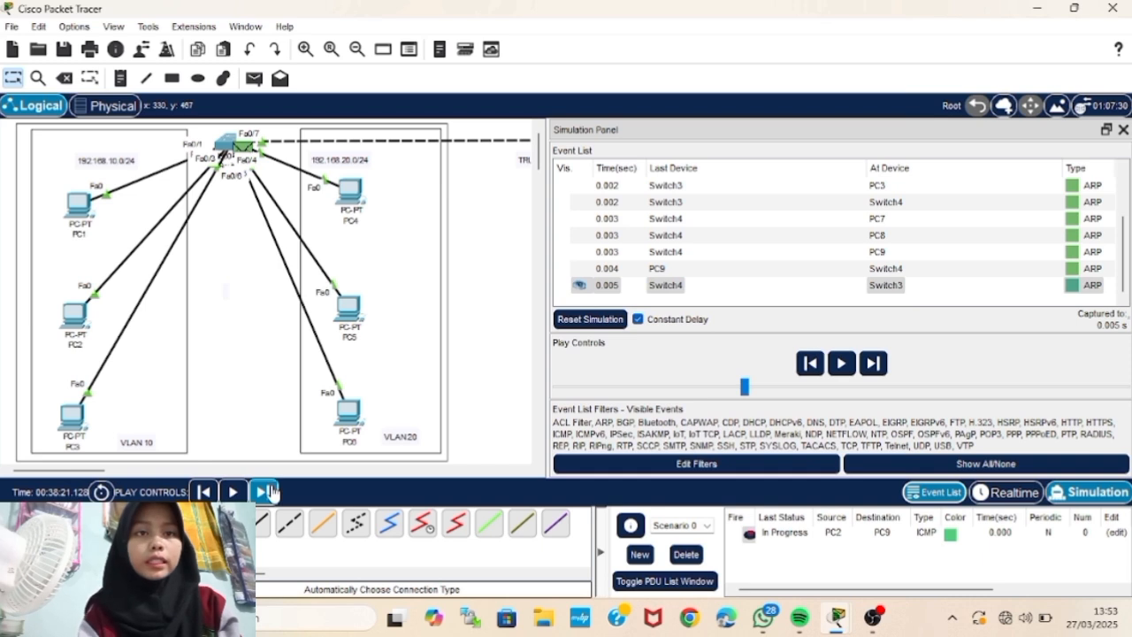
click(266, 492)
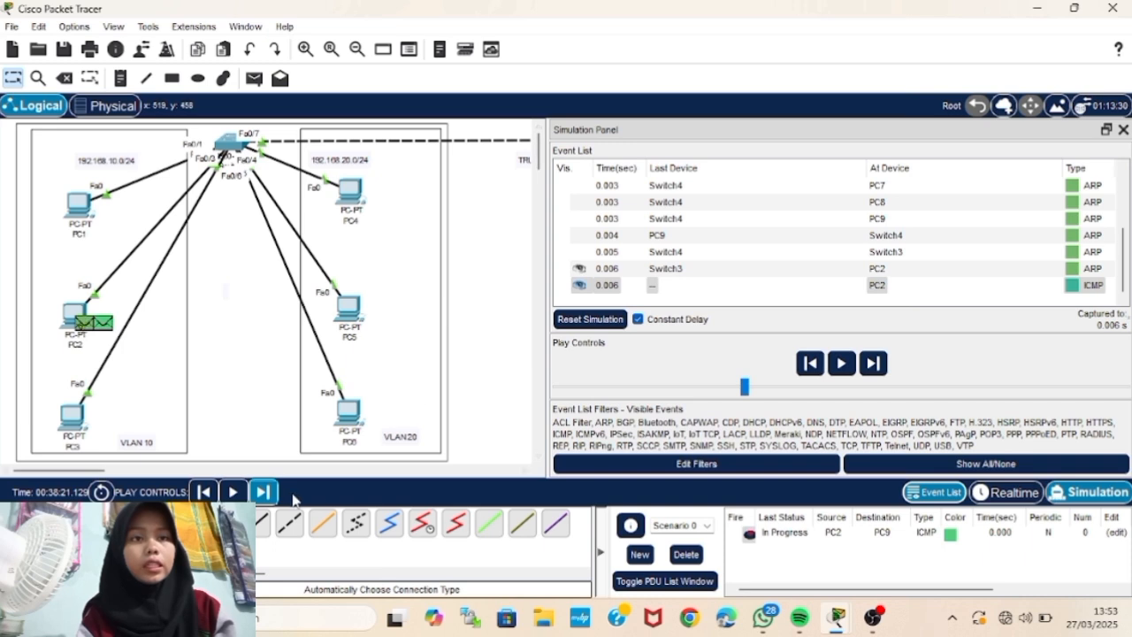
- Advance the simulation to carry PC2's ICMP packet through Switch3 and Switch4 to PC9
click(264, 492)
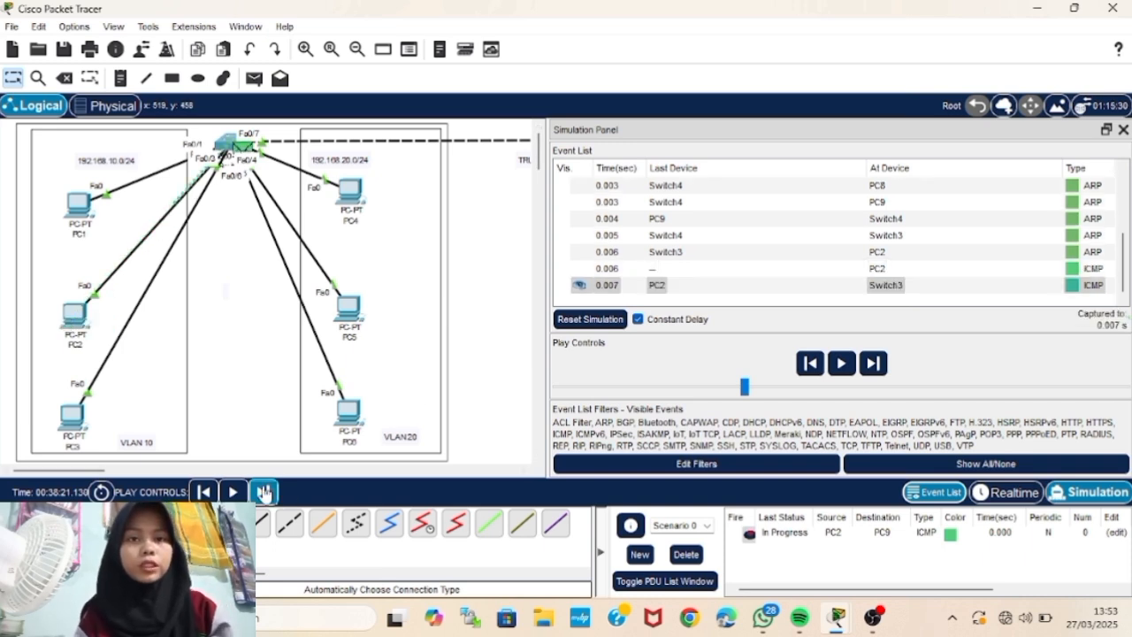
click(264, 492)
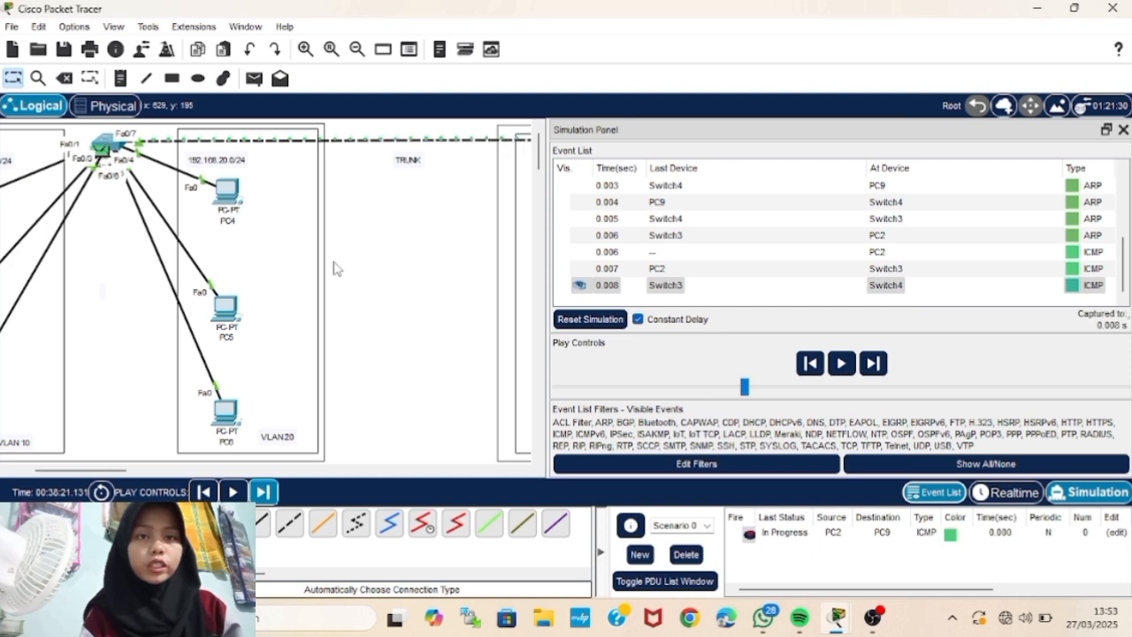
scroll(333, 263, right, 5)
click(264, 492)
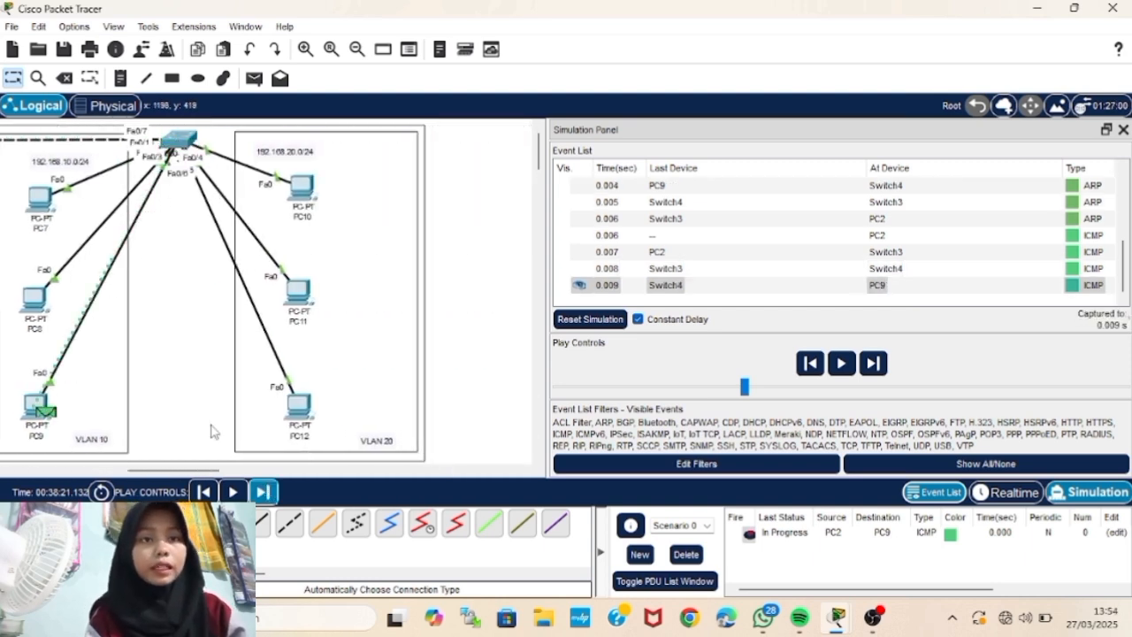
scroll(212, 433, left, 3)
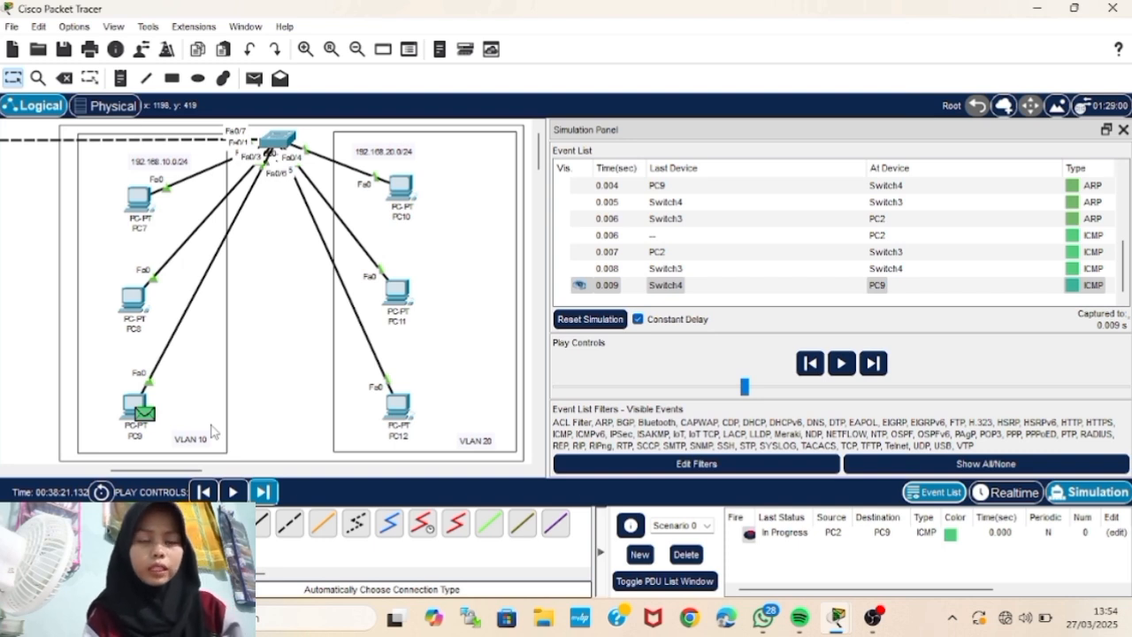
- Advance the simulation until PC9's ICMP reply returns to PC2, and go back to Realtime mode
click(263, 492)
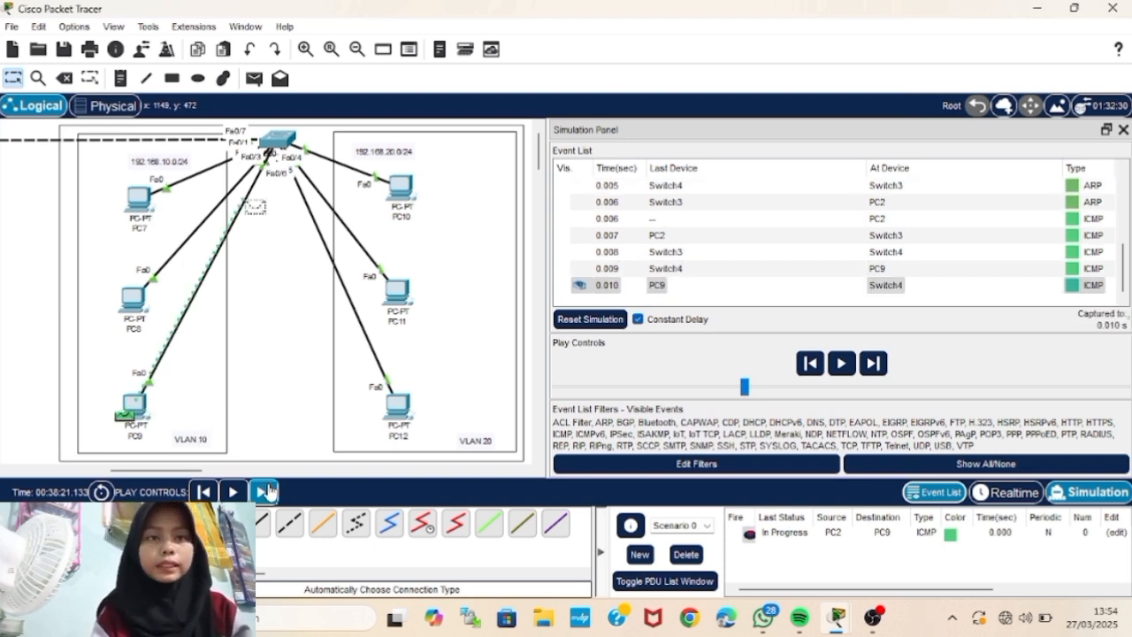
click(269, 492)
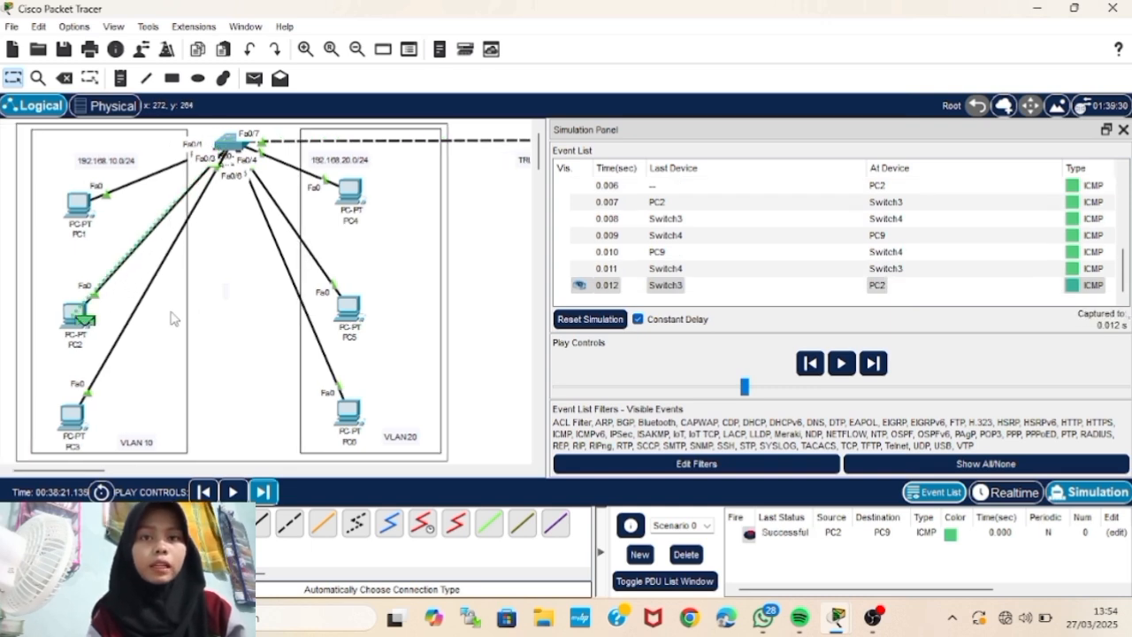
click(265, 490)
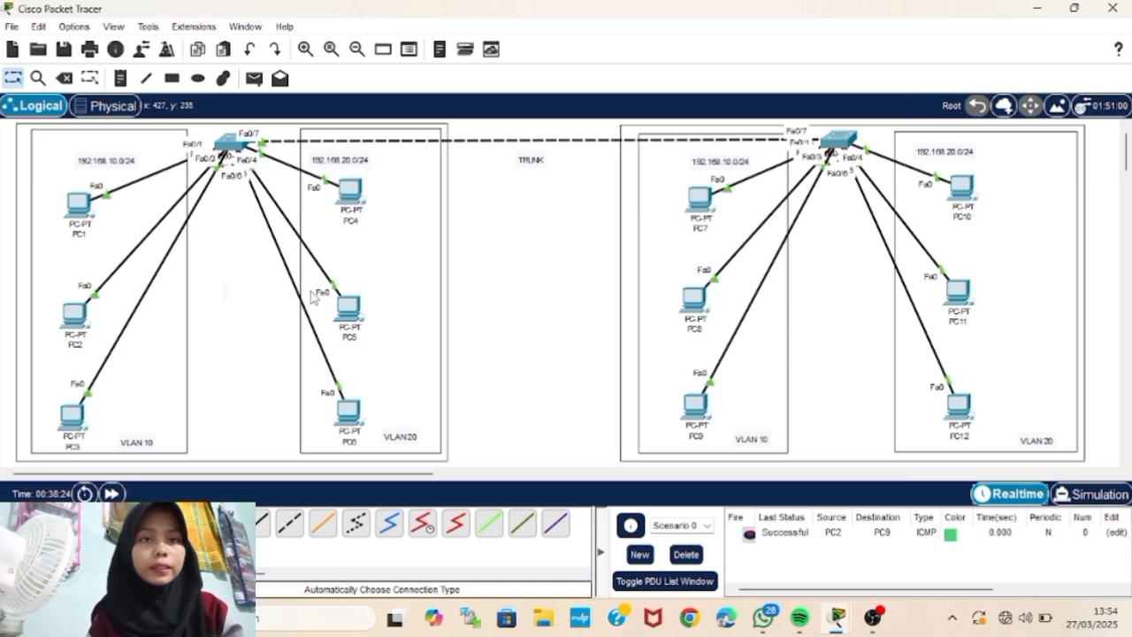
- Send a simple PDU from PC5 to PC12 to test VLAN 20 across the trunk, and check its delivery status
click(254, 78)
click(349, 306)
click(965, 410)
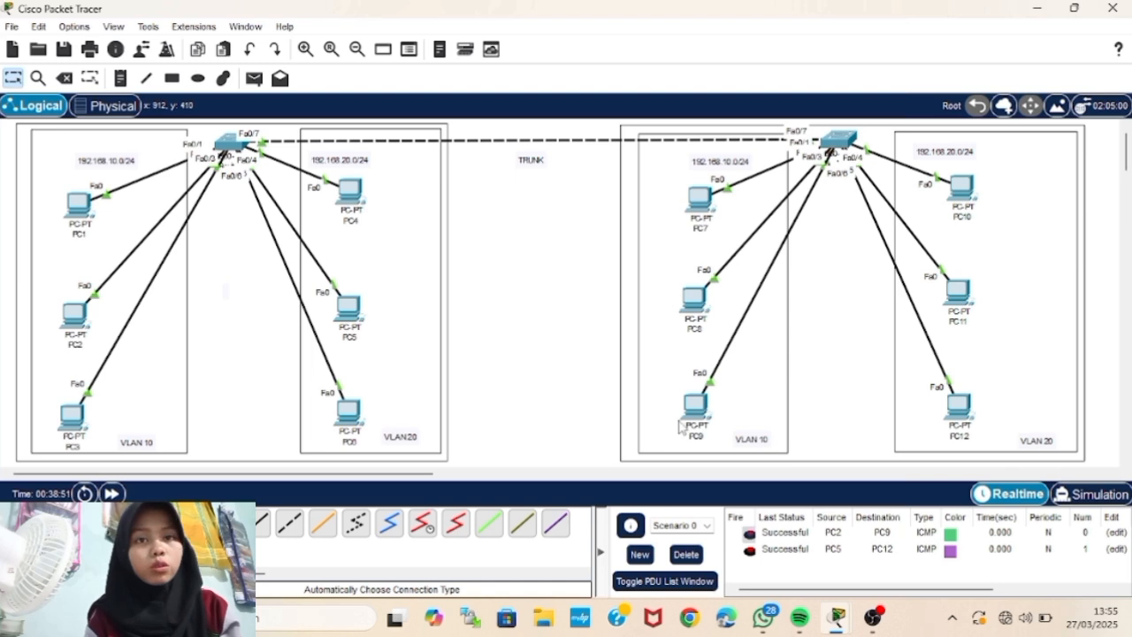
click(800, 549)
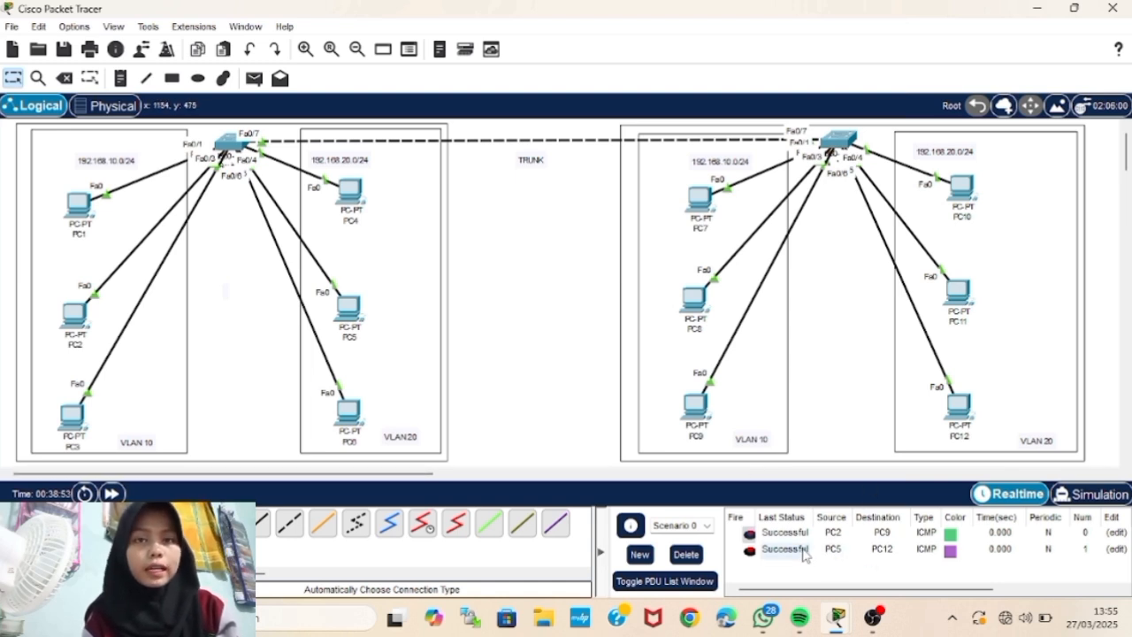
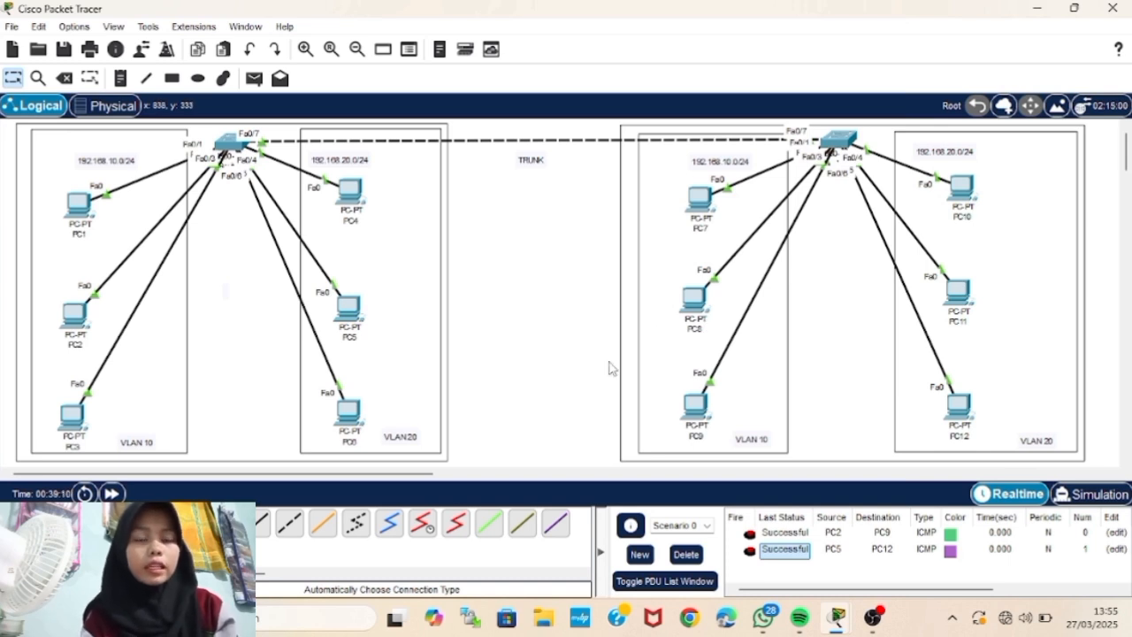
- Exit configuration mode on Switch4, run "show interface trunk", and highlight the "Vlans allowed on trunk" heading in the output
click(844, 144)
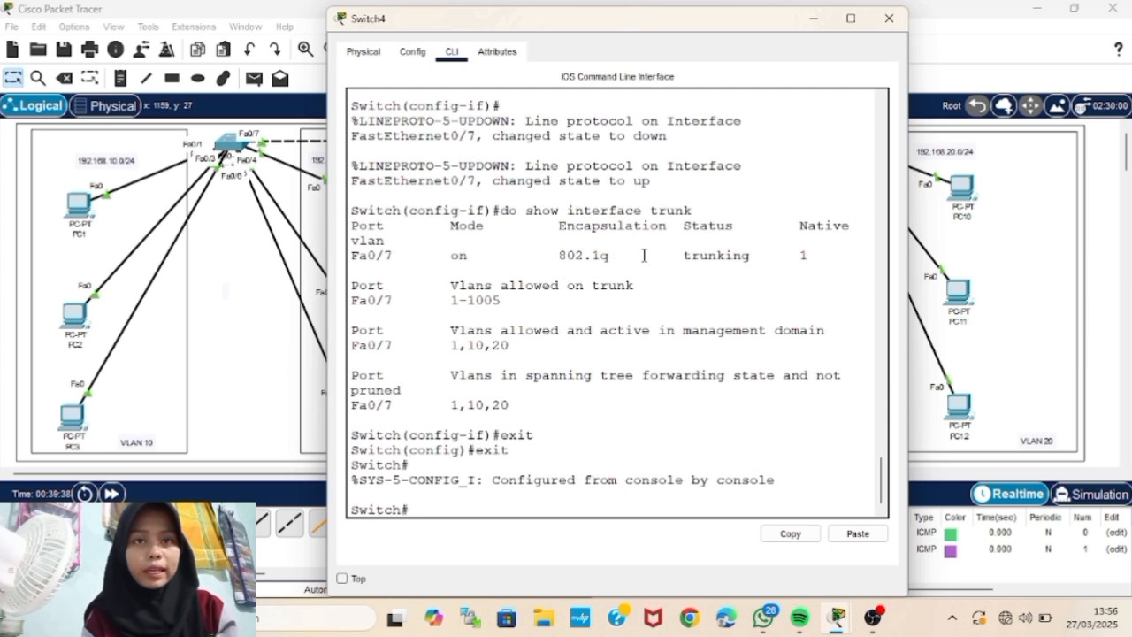
text(show)
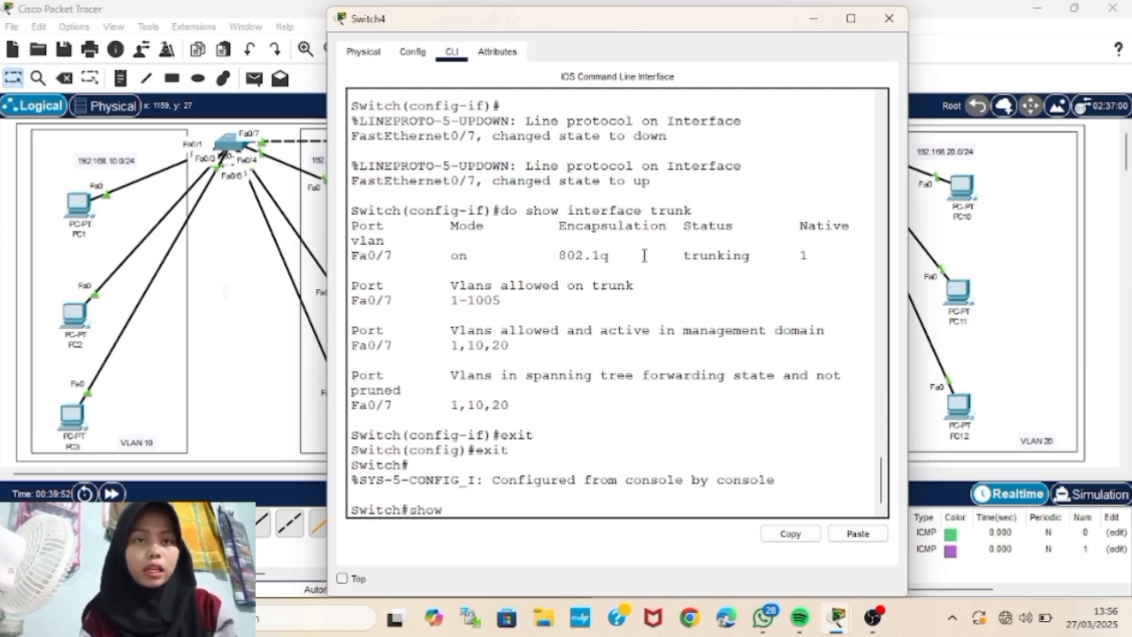
text( interface trunk)
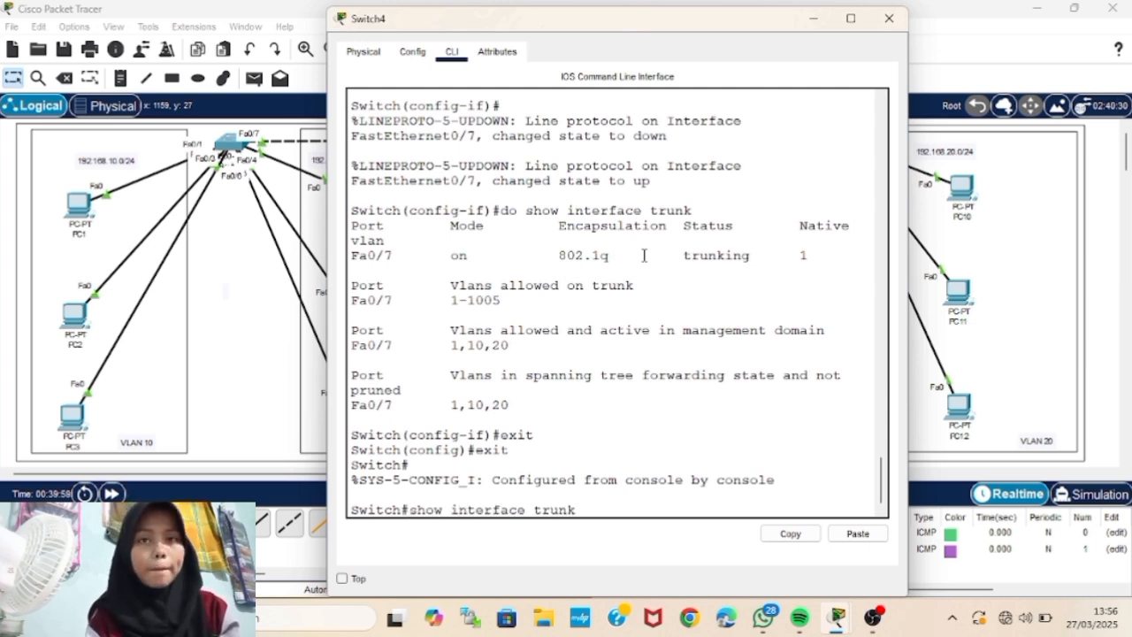
key(Return)
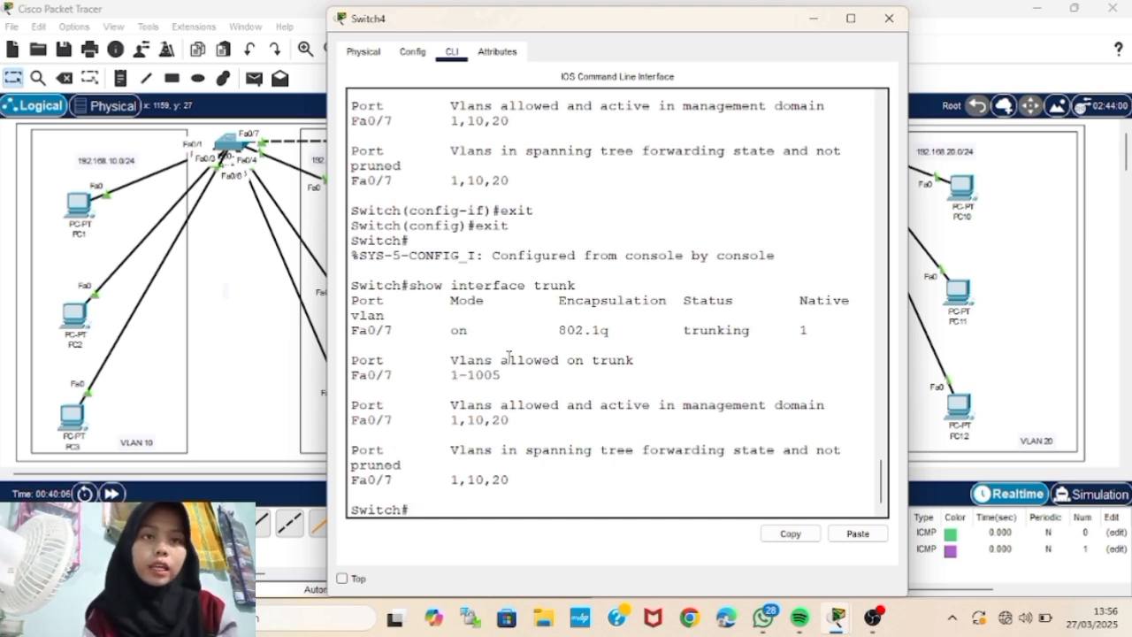
drag(449, 361, 636, 359)
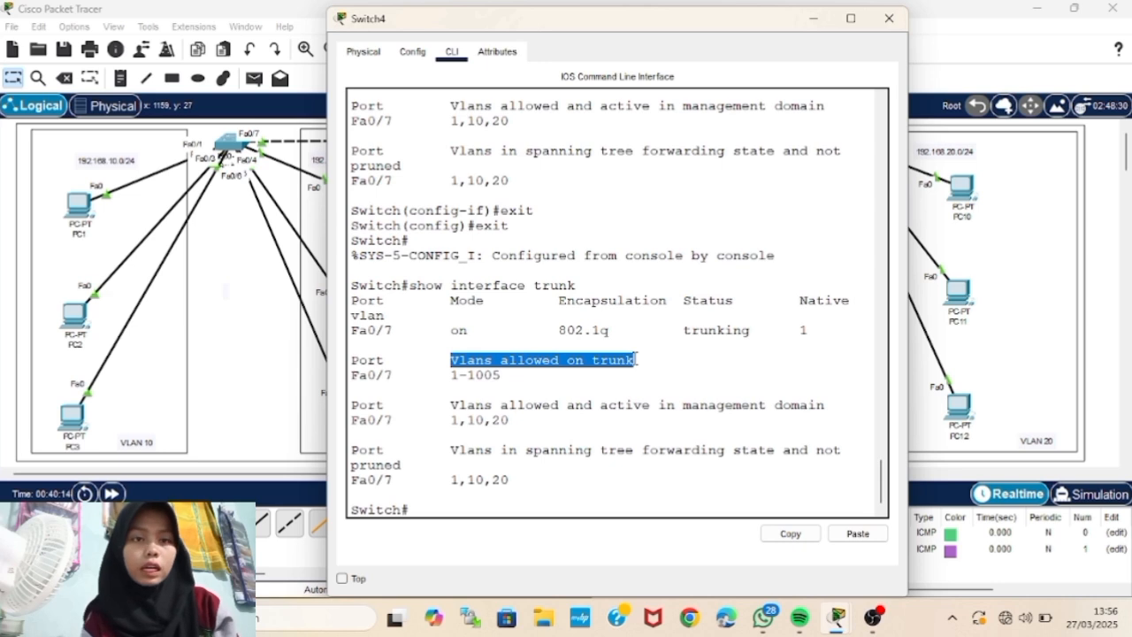
- Highlight the VLANs allowed on trunk Fa0/7, and the section on VLANs allowed and active in the management domain, in Switch4's output
click(634, 359)
drag(451, 375, 521, 375)
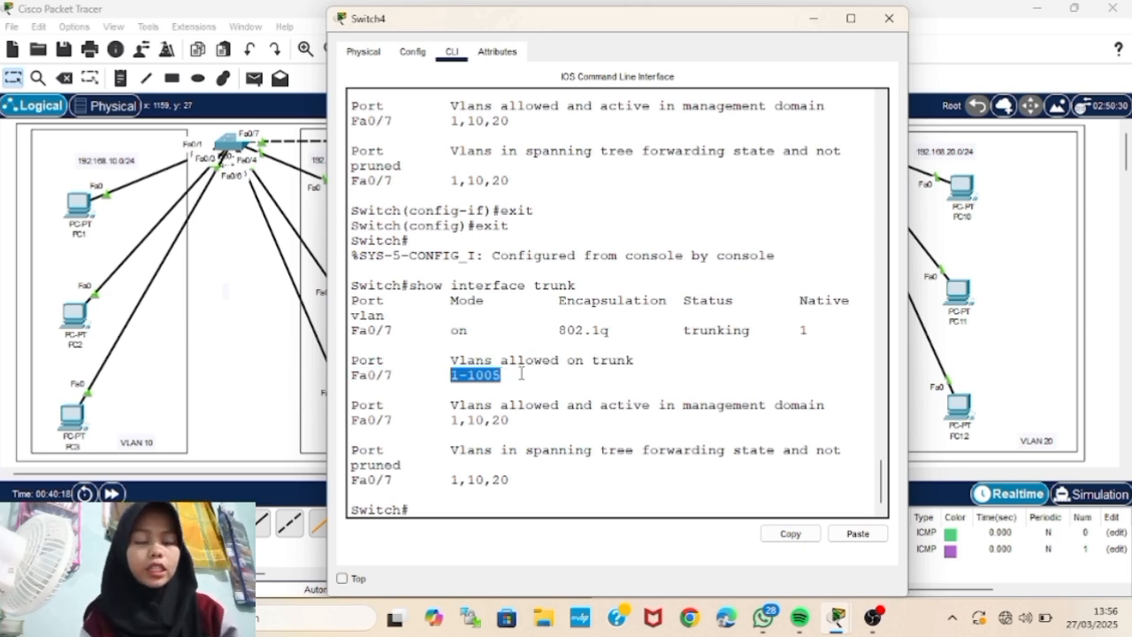
click(500, 376)
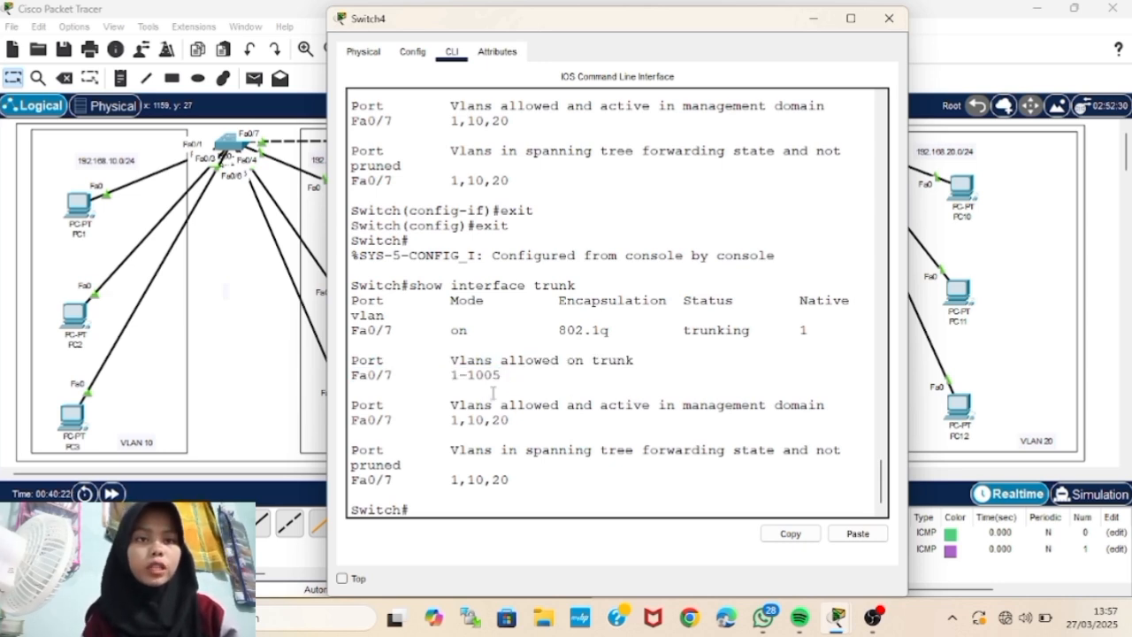
drag(442, 405, 610, 420)
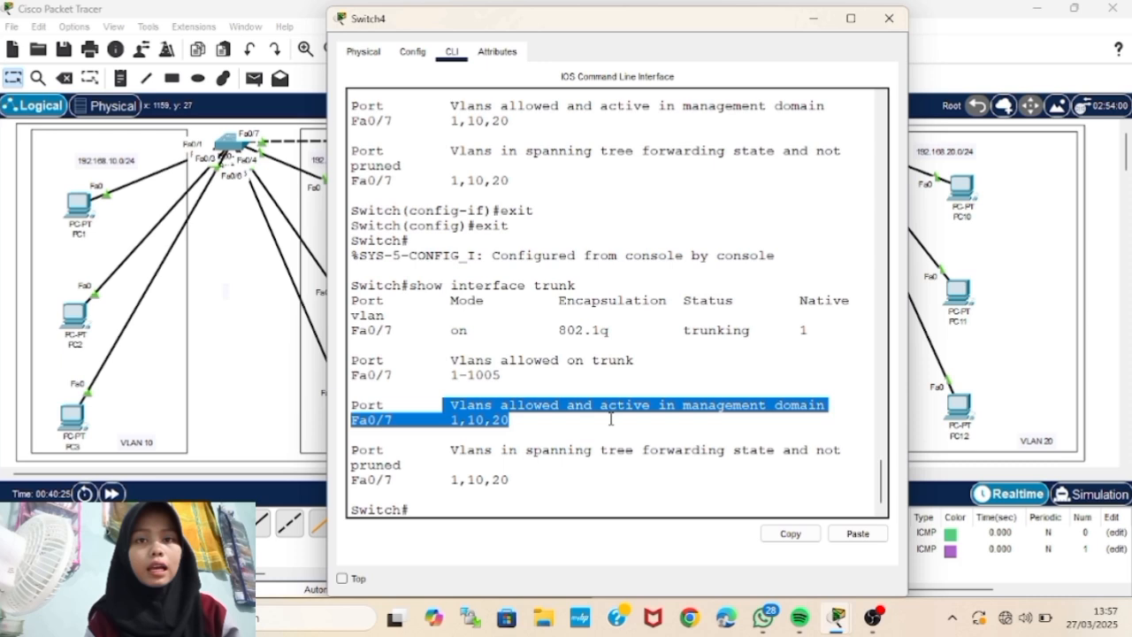
click(534, 361)
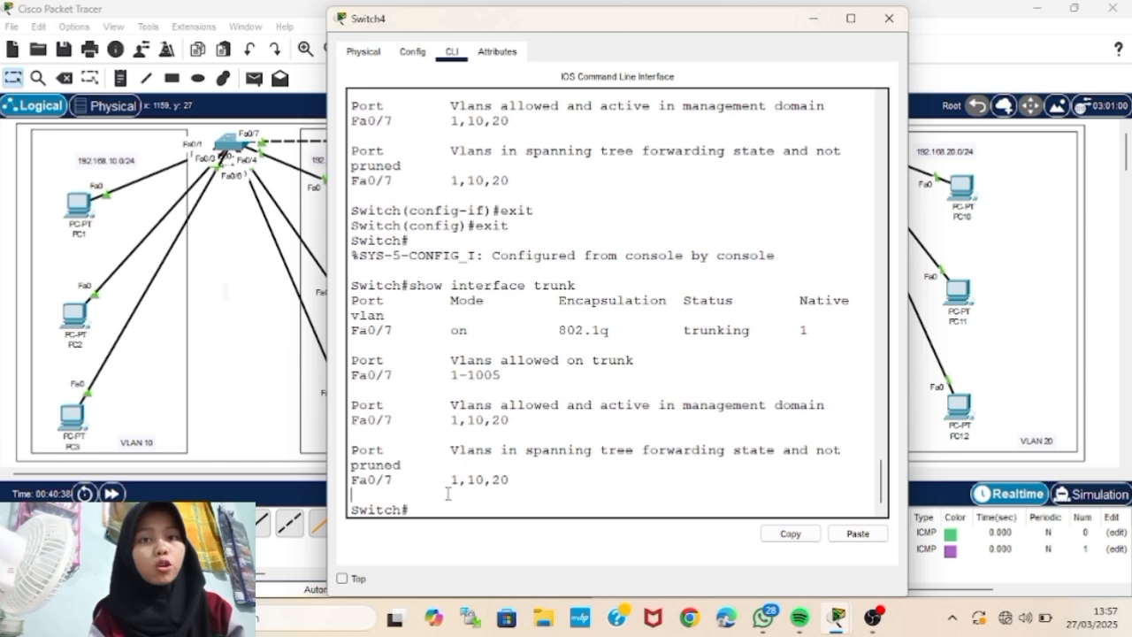
- Enter configuration mode on Switch4 and restrict interface fa0/7 with "switchport trunk allowed vlan 10,20"
text(conf t)
key(Return)
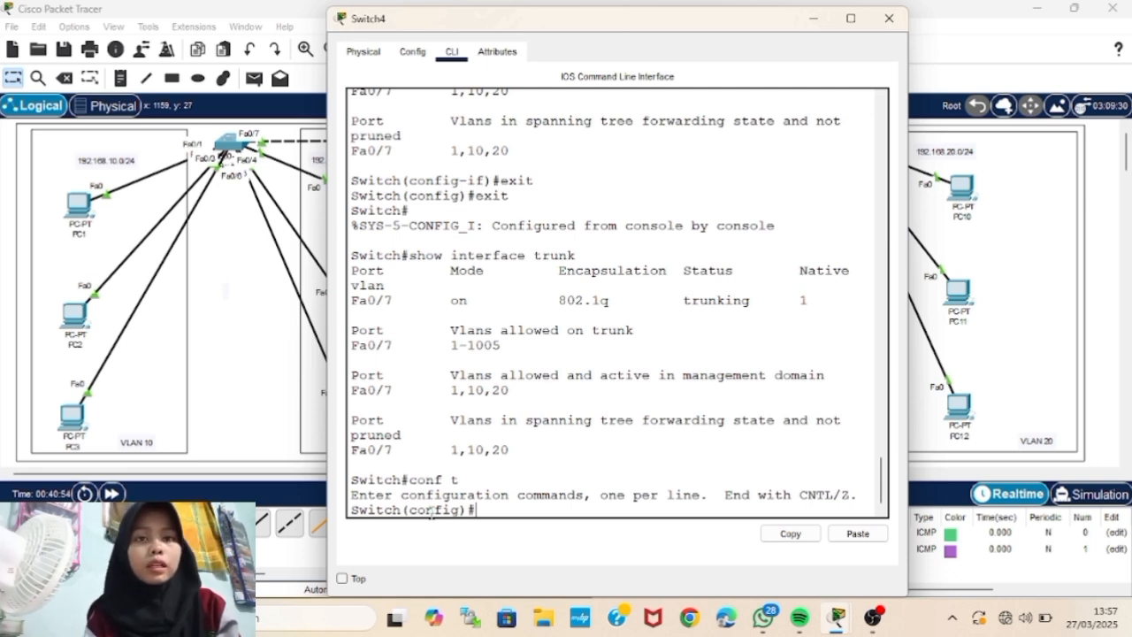
text(interface fa0/)
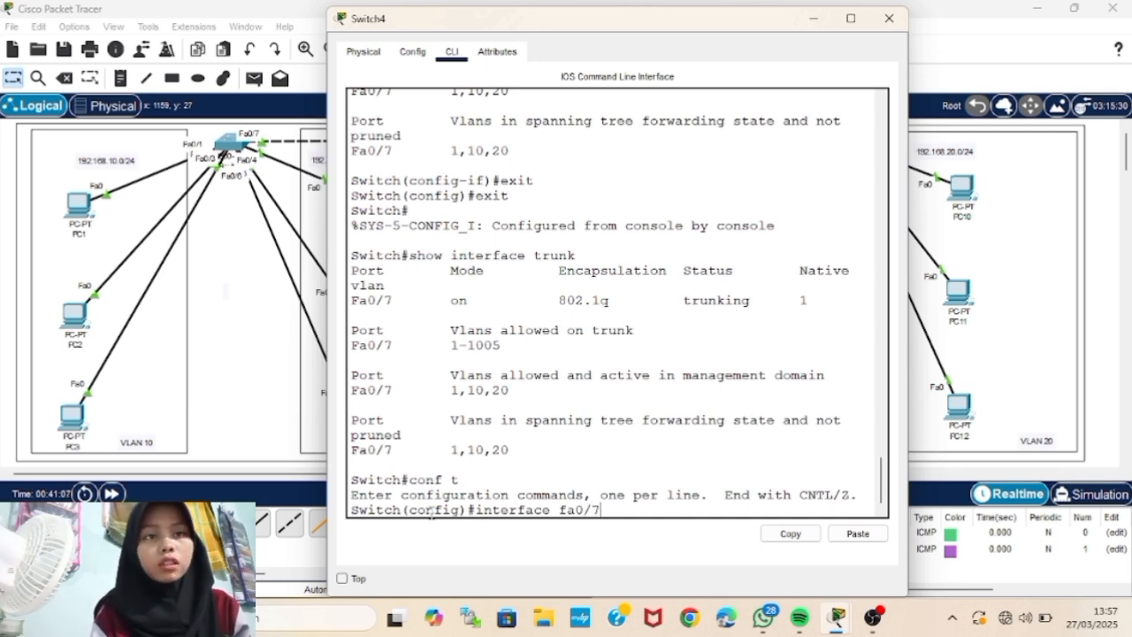
text(7)
key(Return)
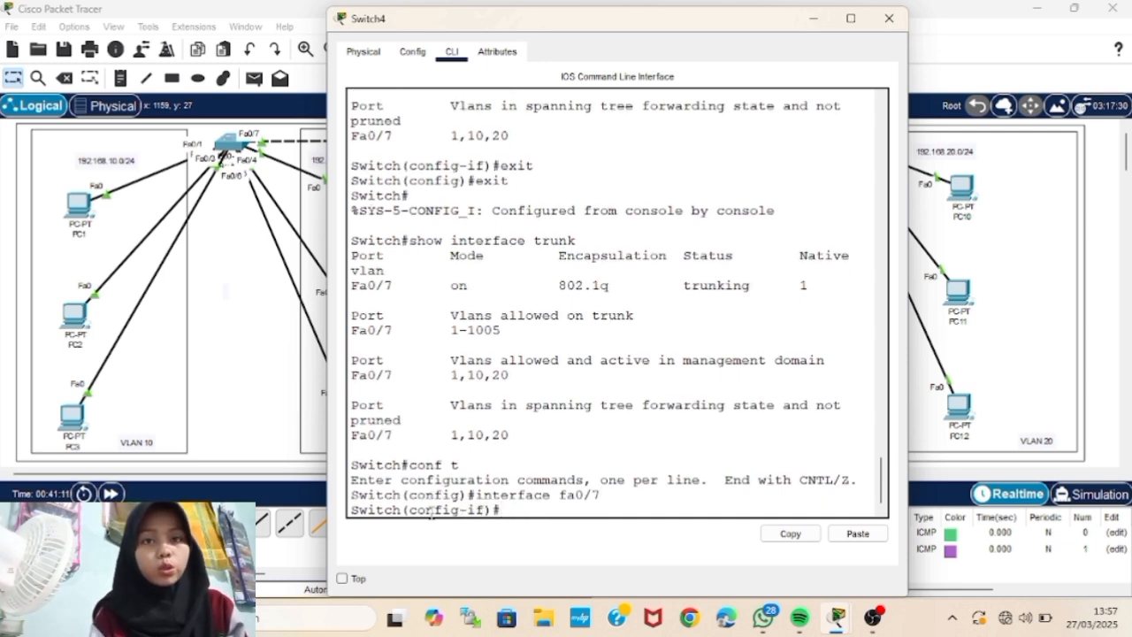
text(switchport trunk allowed vlan 10,20)
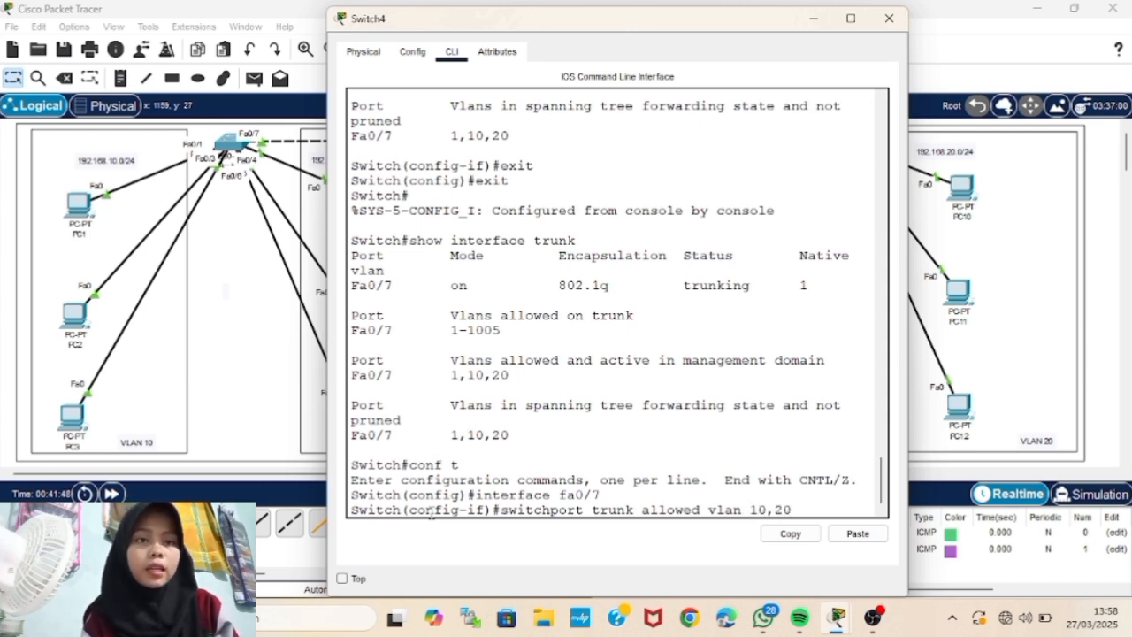
key(Return)
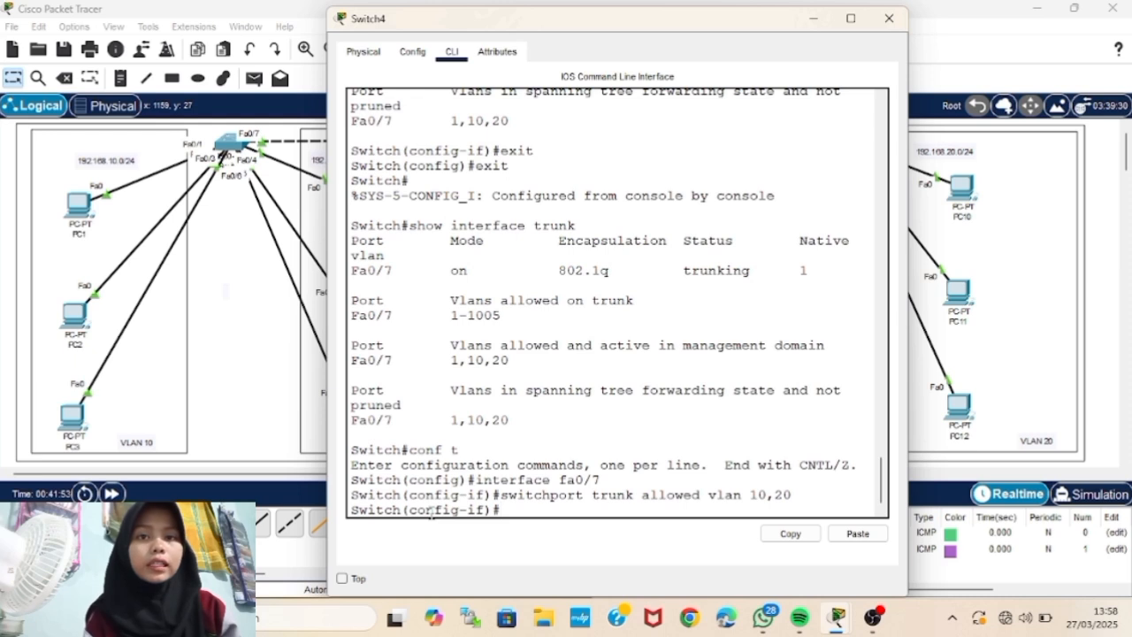
- Exit interface configuration, run "do show interface trunk", and highlight the VLANs allowed on trunk Fa0/7
text(exit)
key(Return)
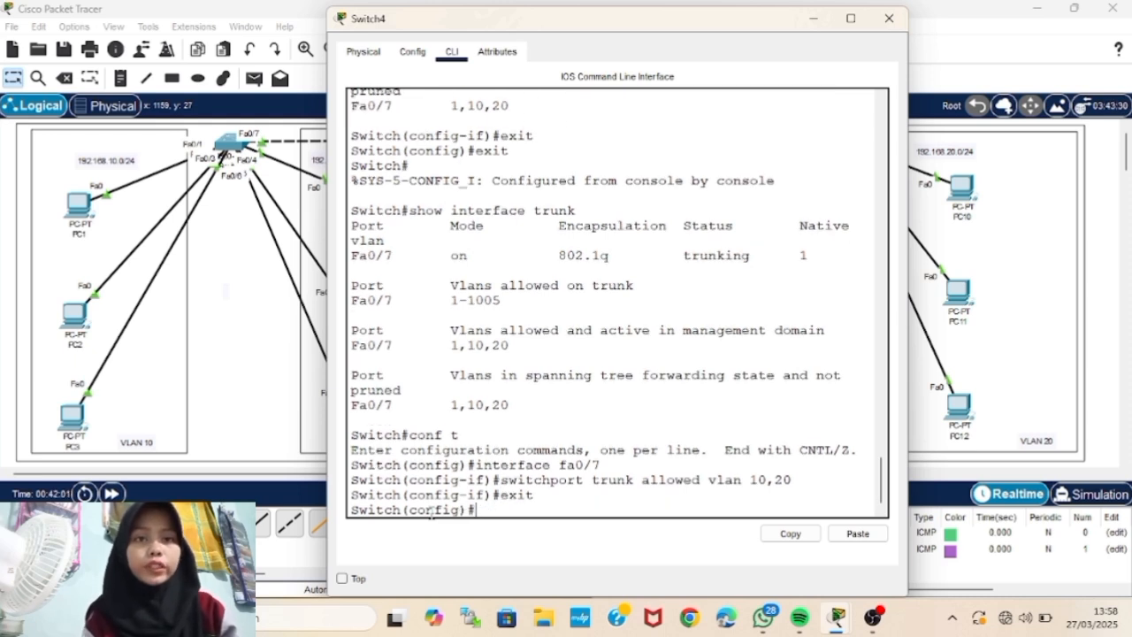
text(do show interface trunk)
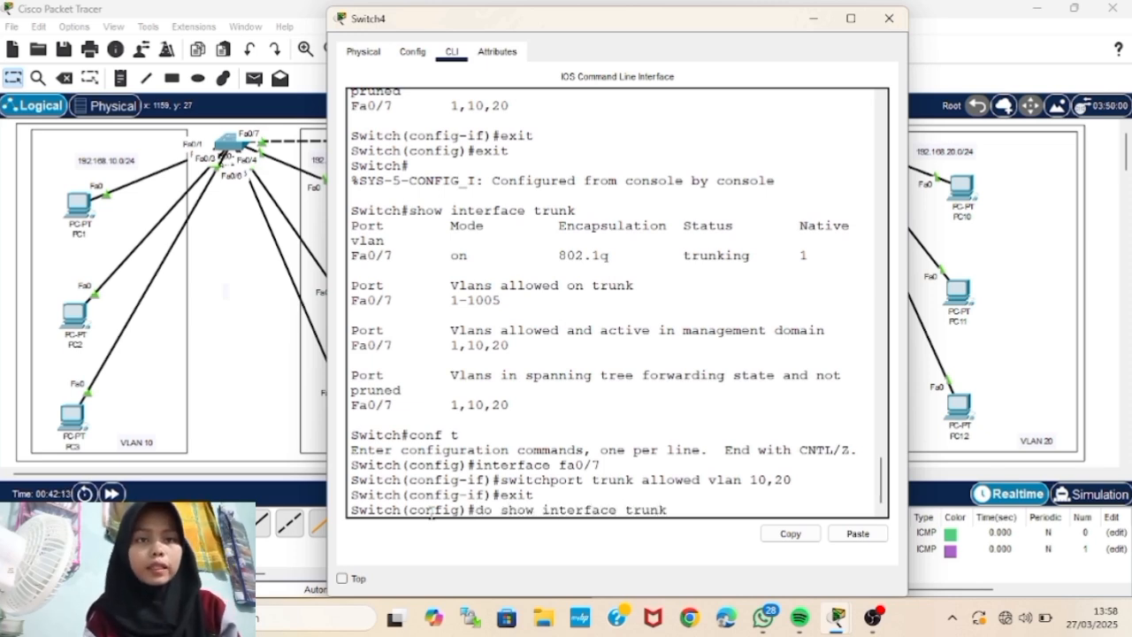
key(Return)
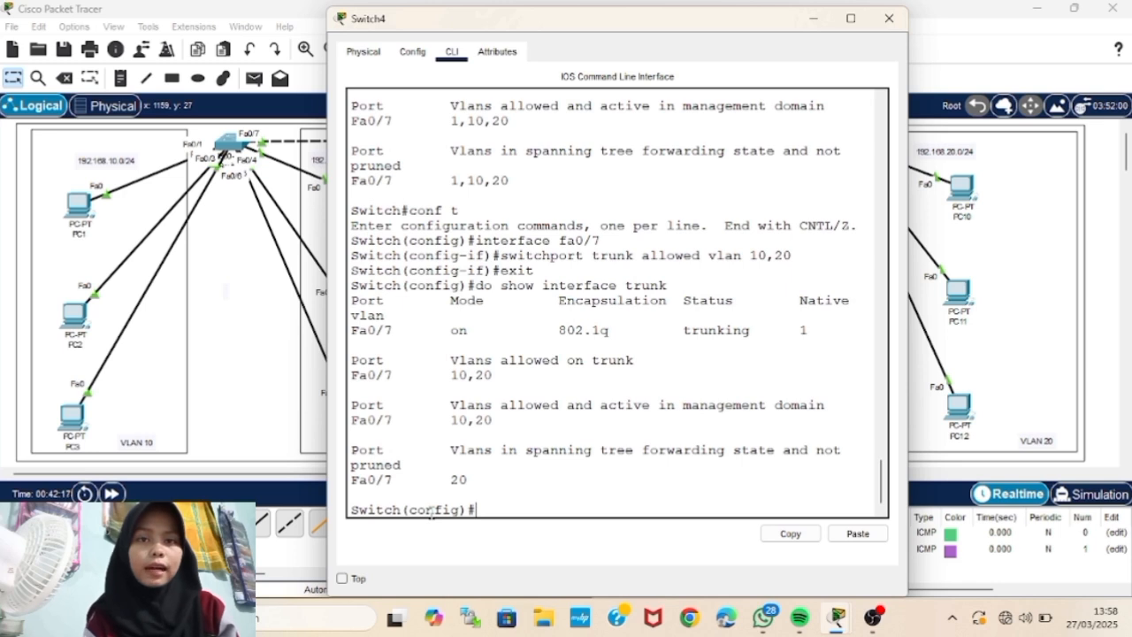
drag(442, 375, 507, 369)
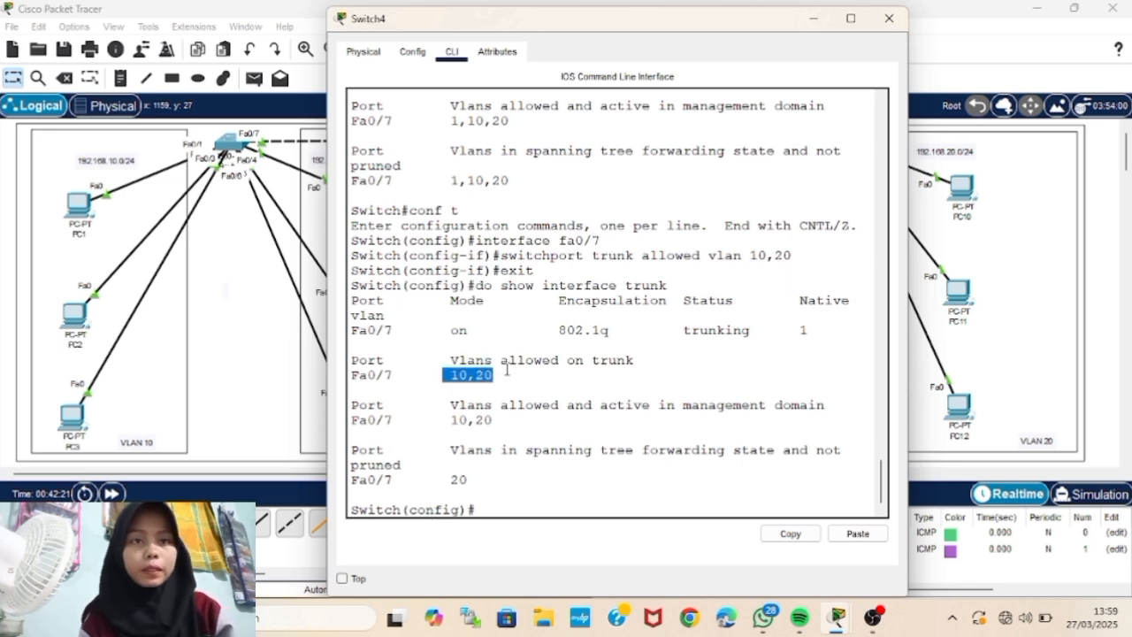
click(507, 370)
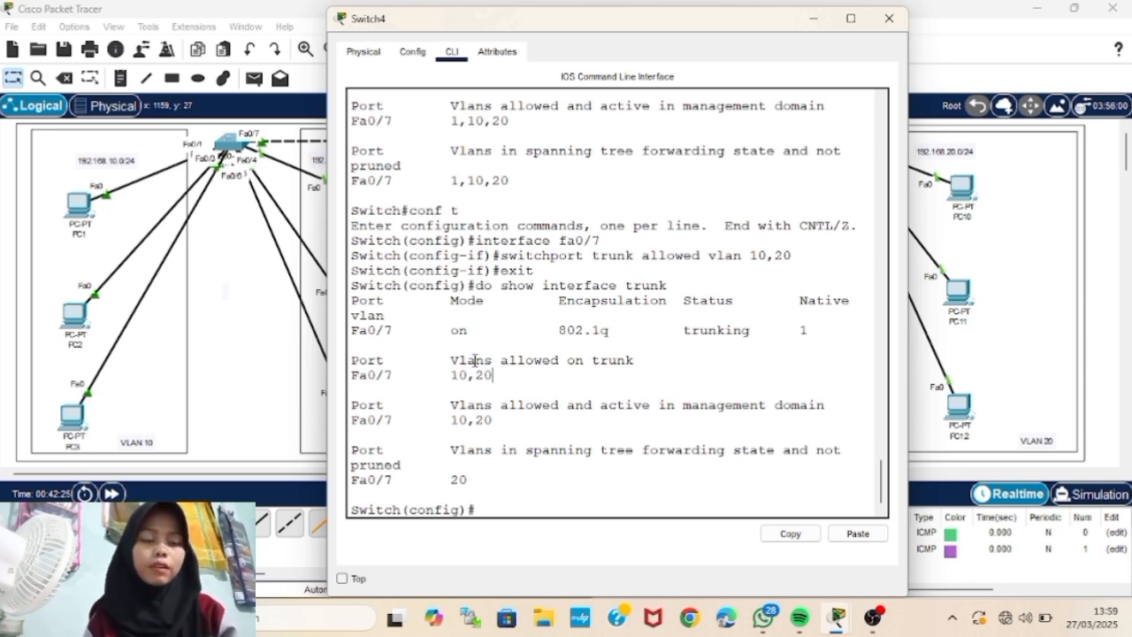
- Close the Switch4 window and send a simple PDU from PC1 to PC7 to test VLAN 10 across the restricted trunk
click(889, 18)
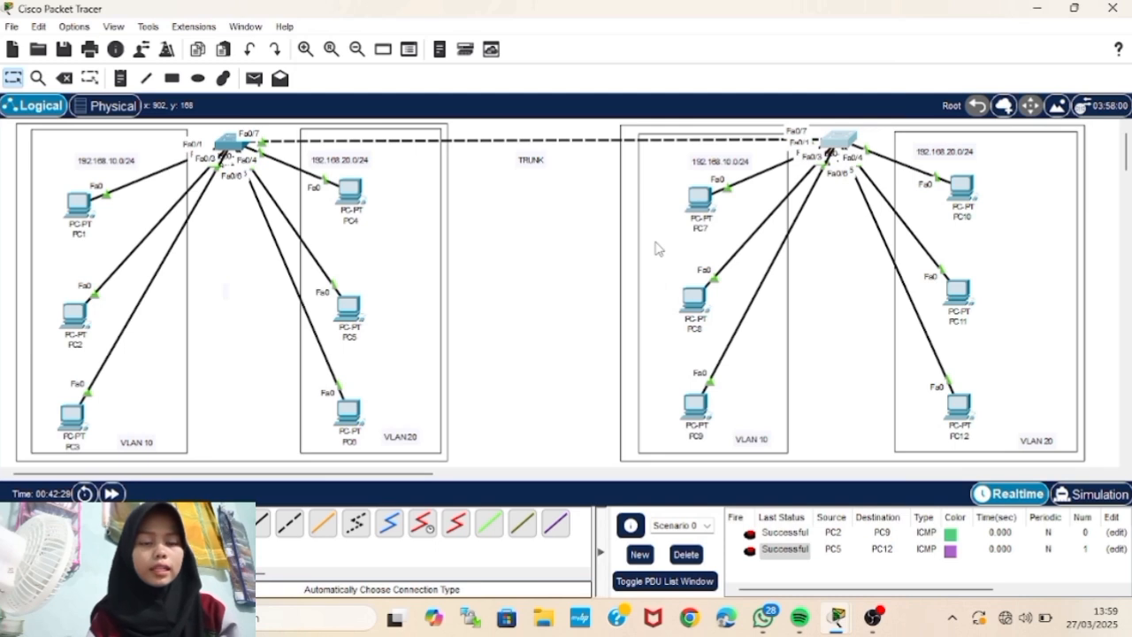
click(254, 80)
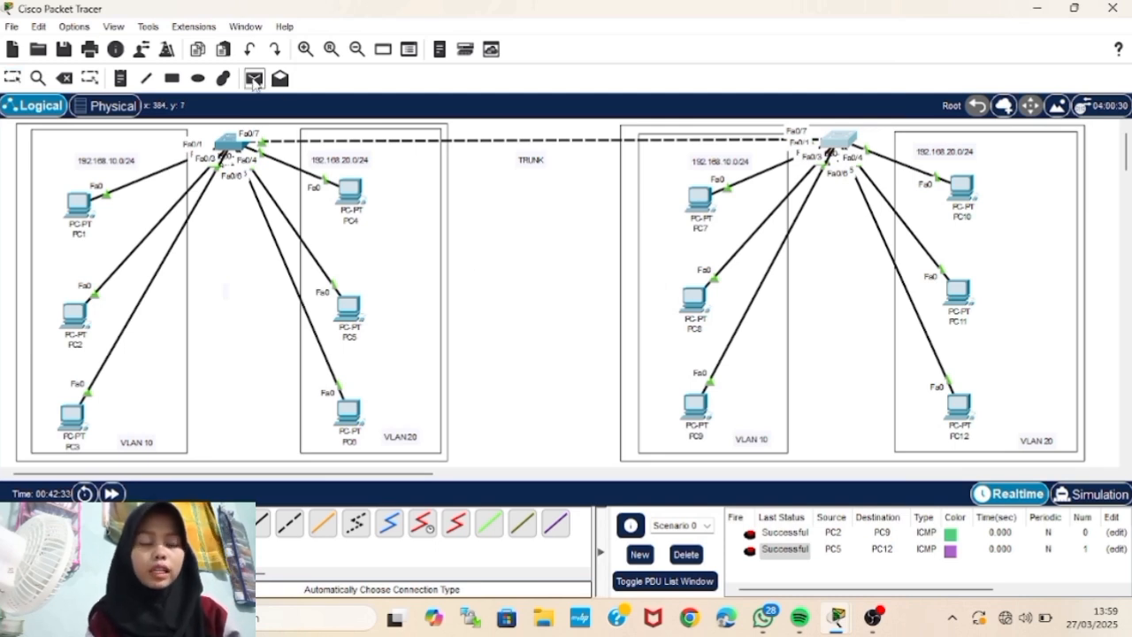
click(79, 203)
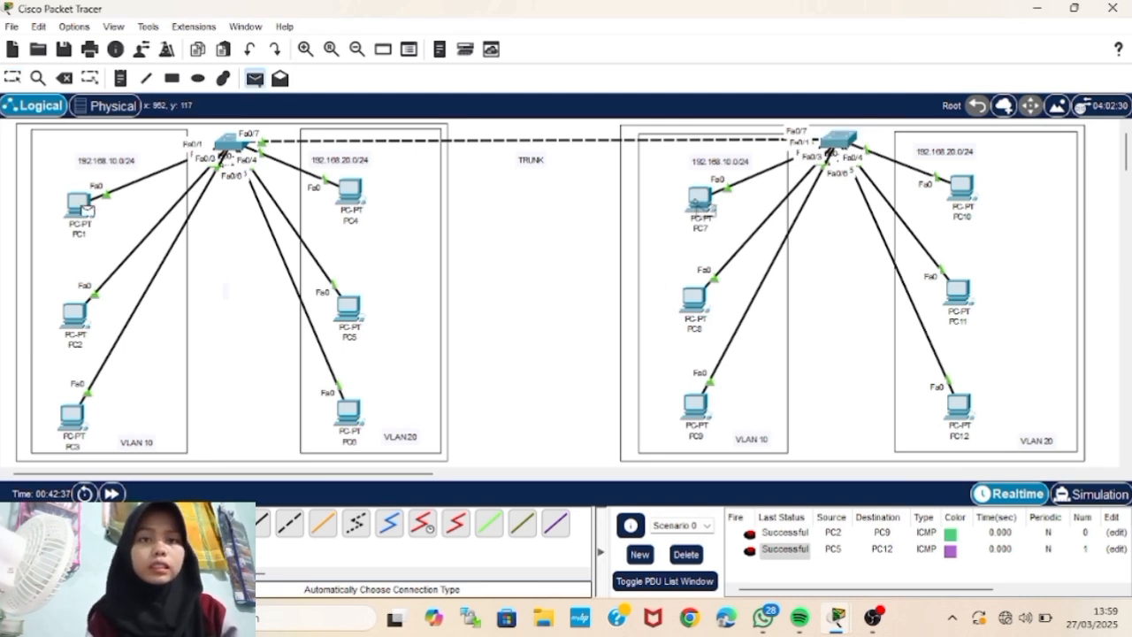
click(698, 200)
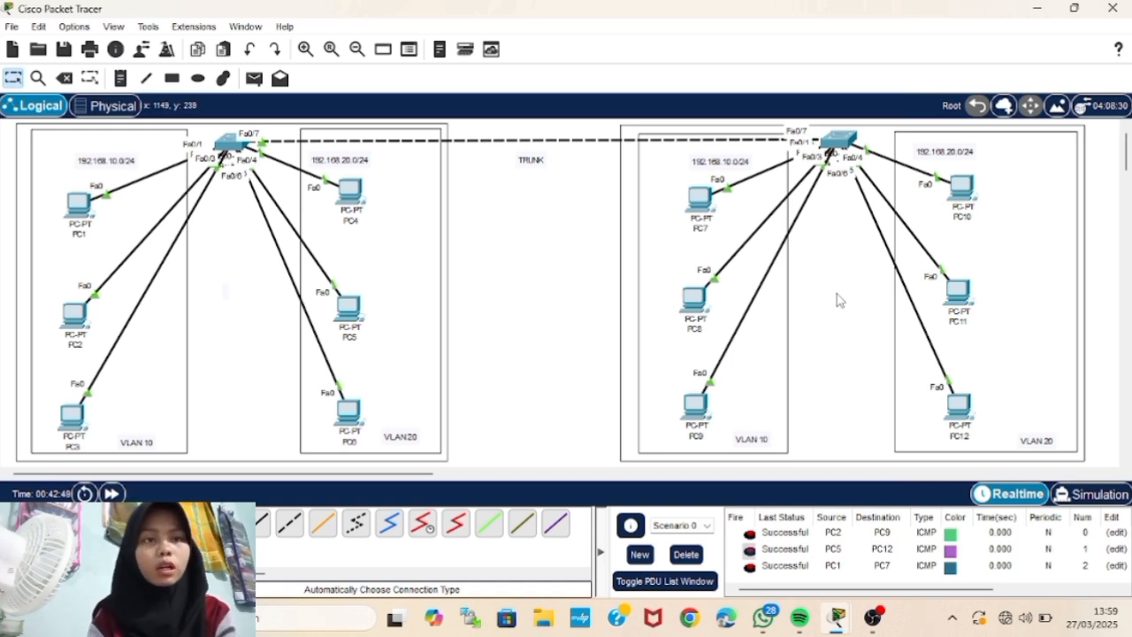
- Add a 2960-24TT switch in the empty workspace beyond PC10–PC12, and place six PCs below it in two columns of three
scroll(864, 293, right, 10)
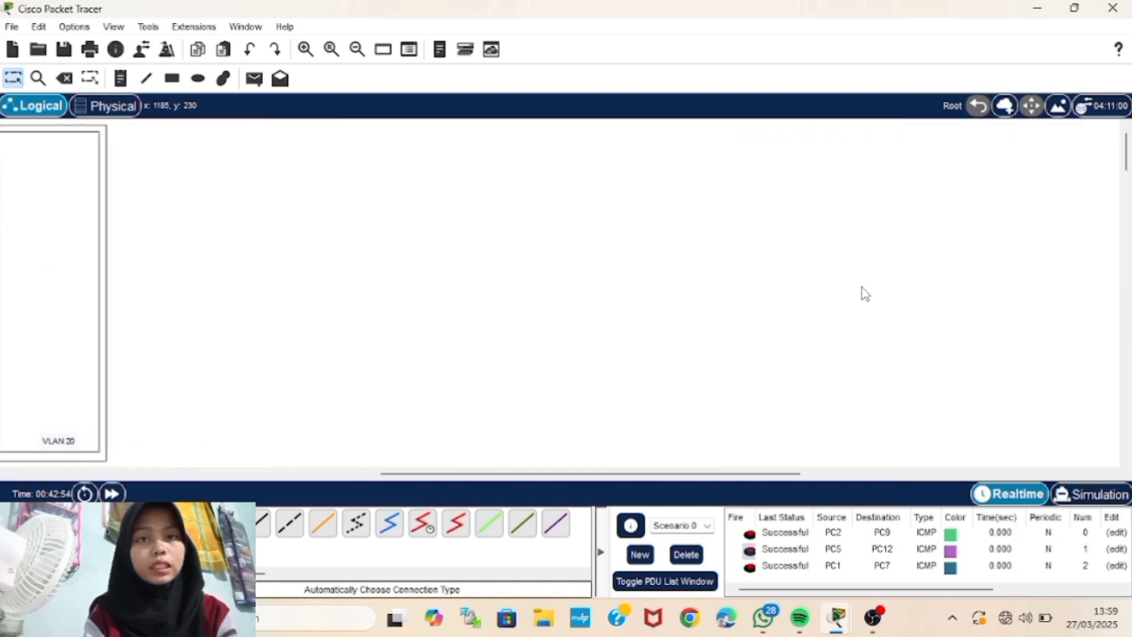
scroll(864, 294, left, 3)
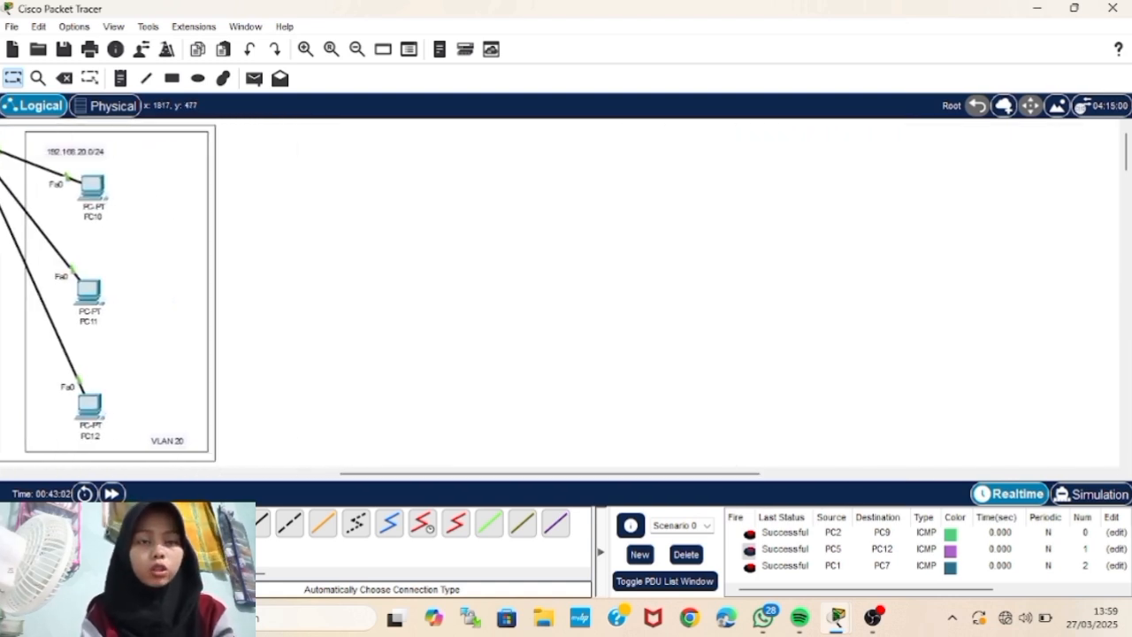
click(18, 523)
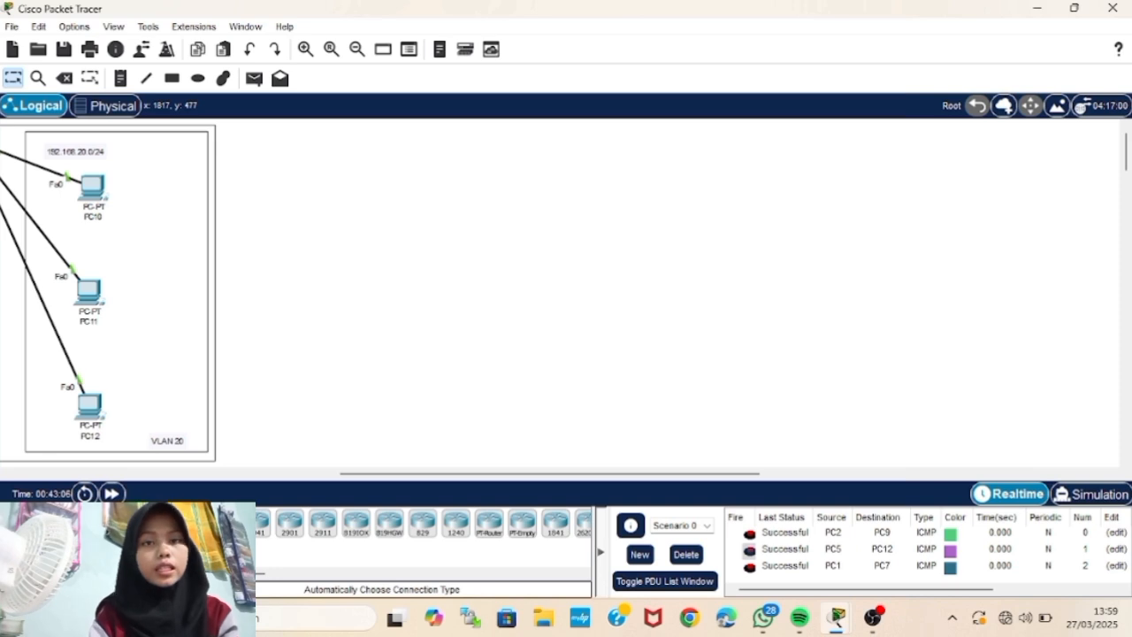
click(49, 559)
click(188, 523)
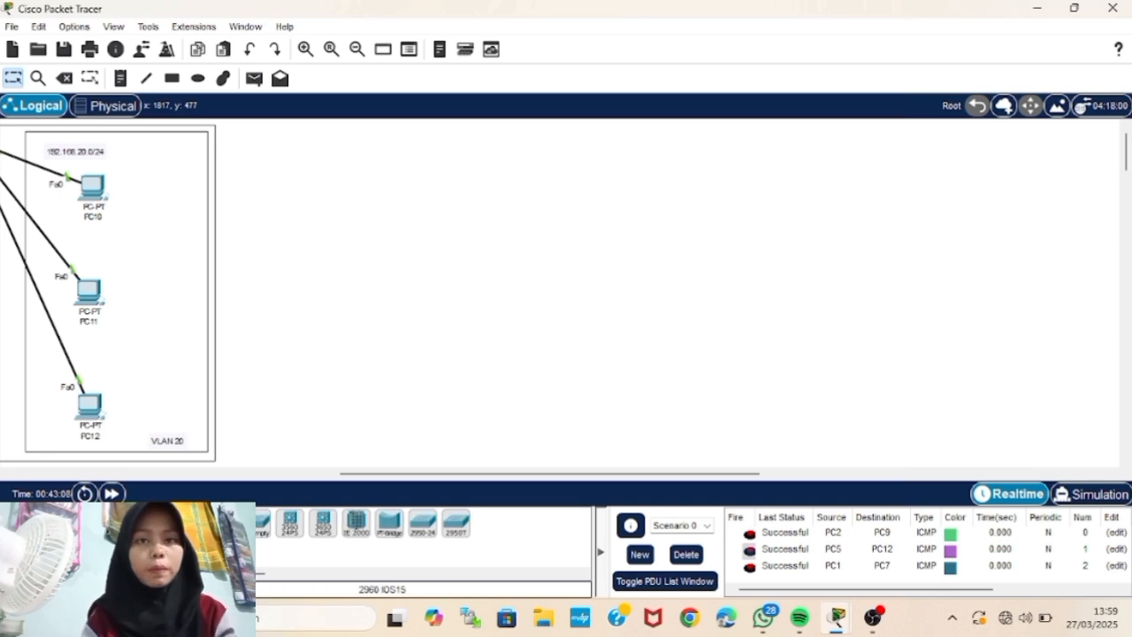
click(550, 144)
click(49, 522)
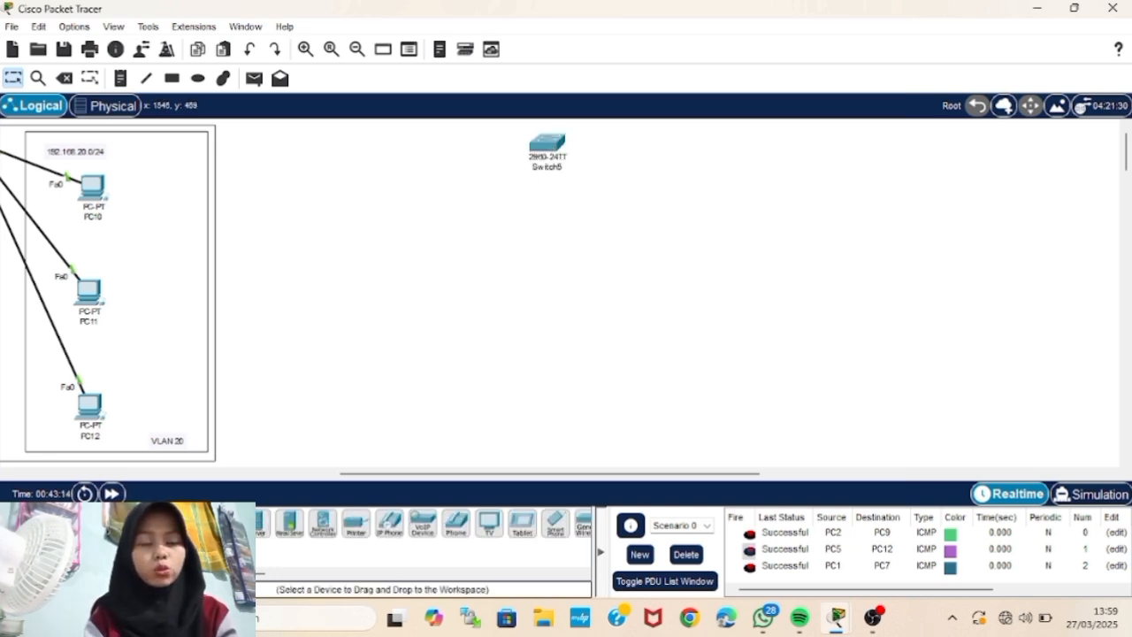
click(190, 523)
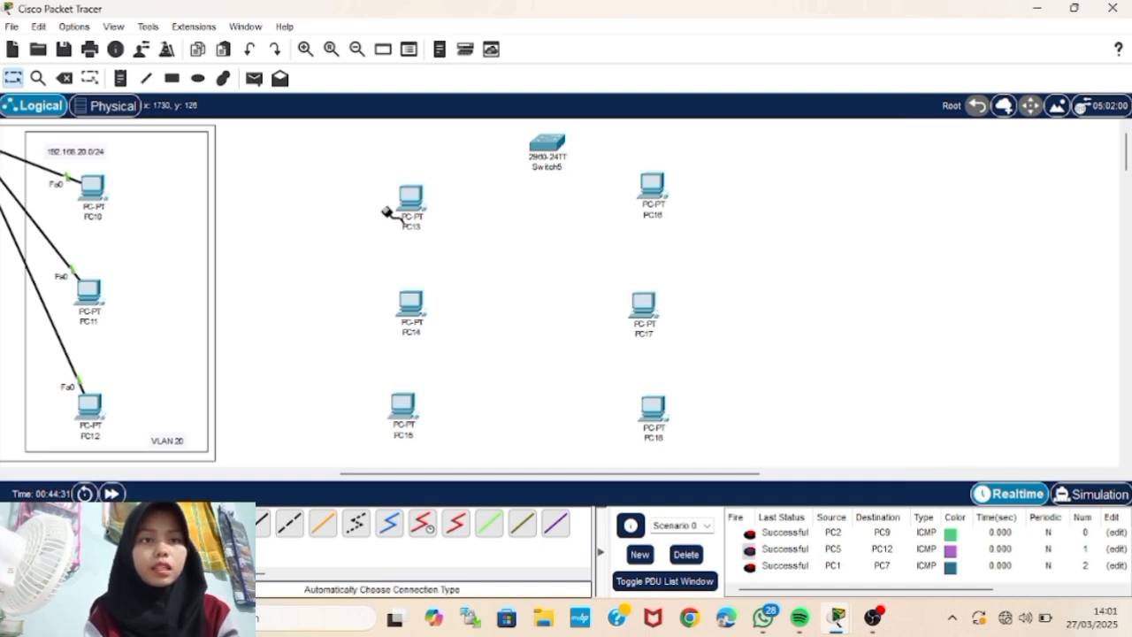
- Cable PC13, PC14 and PC15 to Switch5 using the automatically chosen connection type
click(409, 199)
click(557, 143)
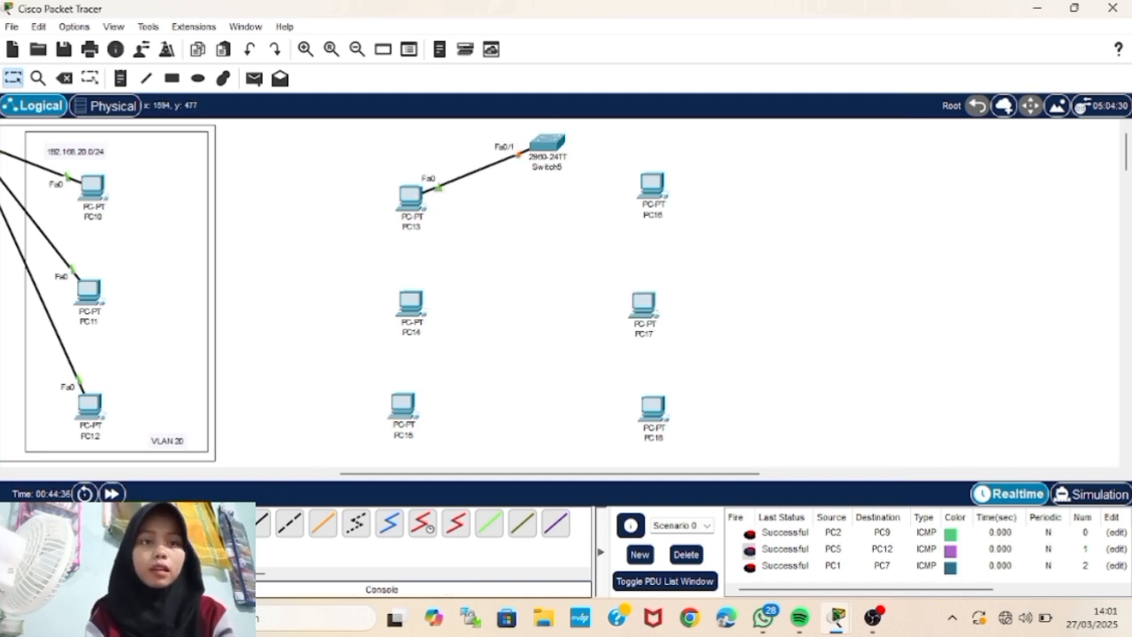
click(411, 308)
click(557, 149)
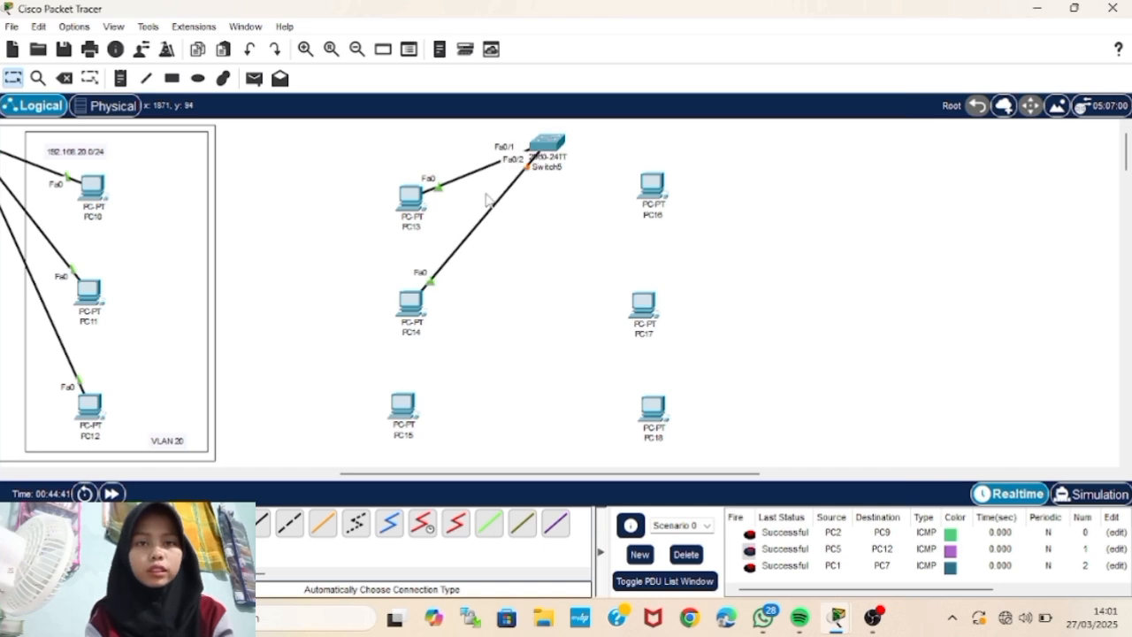
click(408, 405)
click(553, 148)
- Cable PC16, PC17 and PC18 to Switch5 using the automatically chosen connection type
click(652, 184)
click(548, 146)
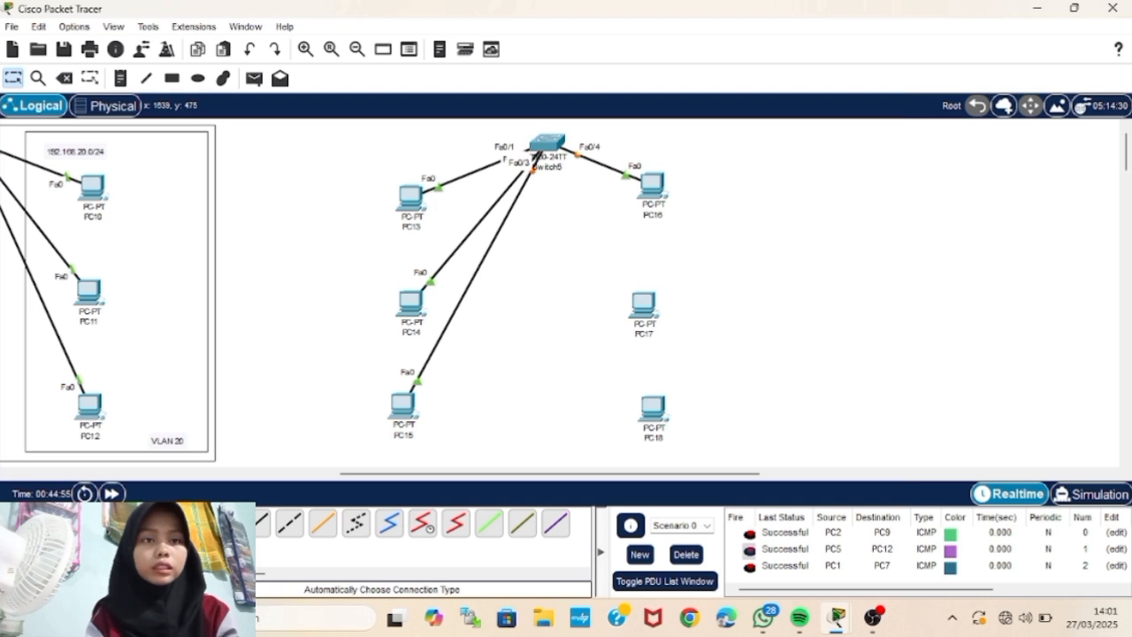
click(643, 305)
click(550, 146)
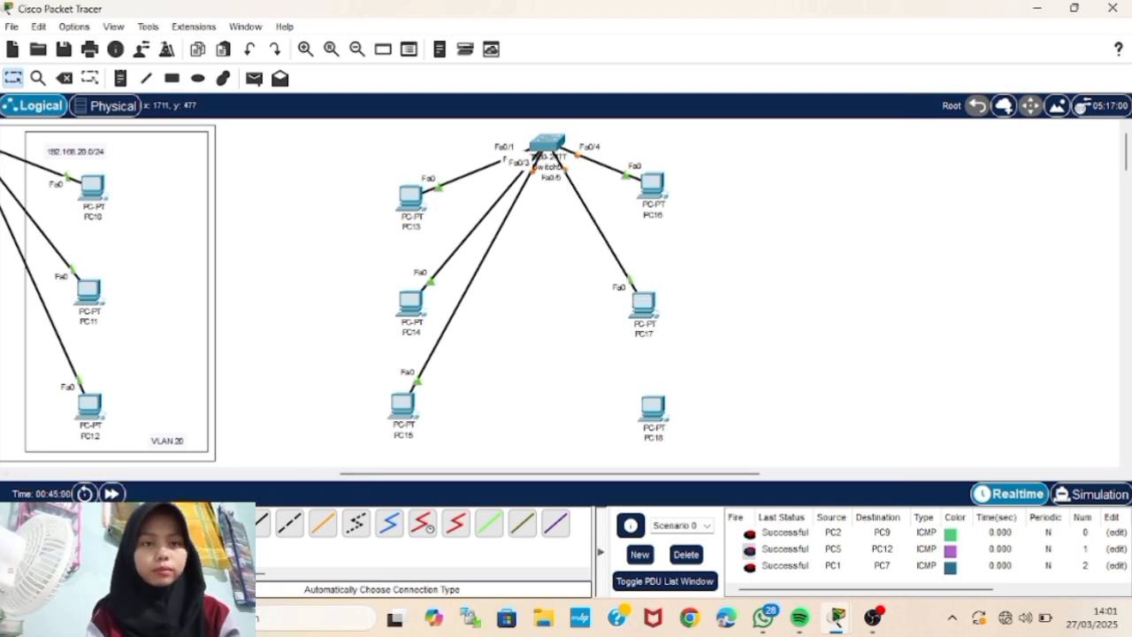
click(652, 408)
click(920, 50)
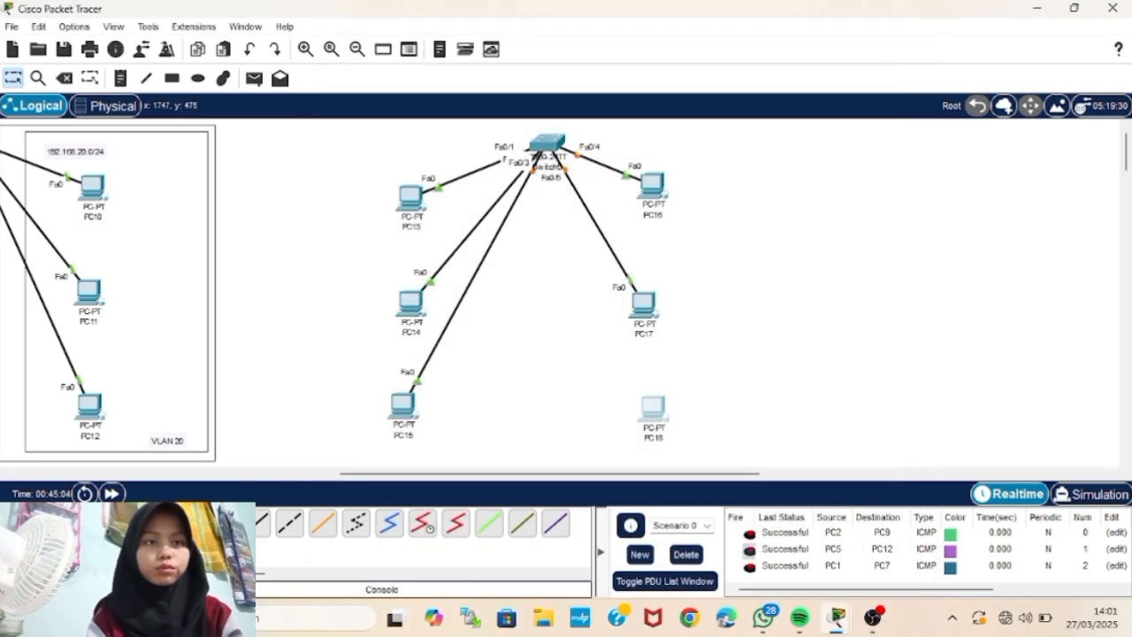
click(651, 405)
click(550, 146)
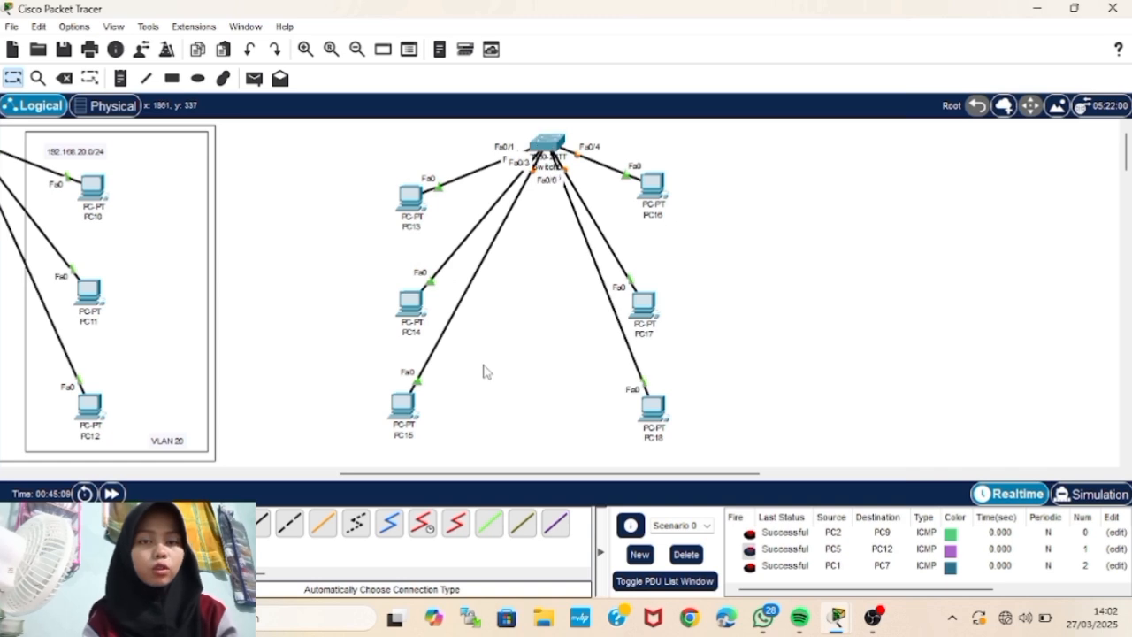
- Frame the Switch5 network and its two PC groups with rectangles, labelling PC13's group 192.168.10.0/24 and PC16's group 192.168.20.0/24
mouse_move(305, 123)
mouse_down()
mouse_move(531, 129)
mouse_move(630, 174)
mouse_move(746, 277)
mouse_move(808, 374)
mouse_move(808, 454)
mouse_move(794, 463)
mouse_up()
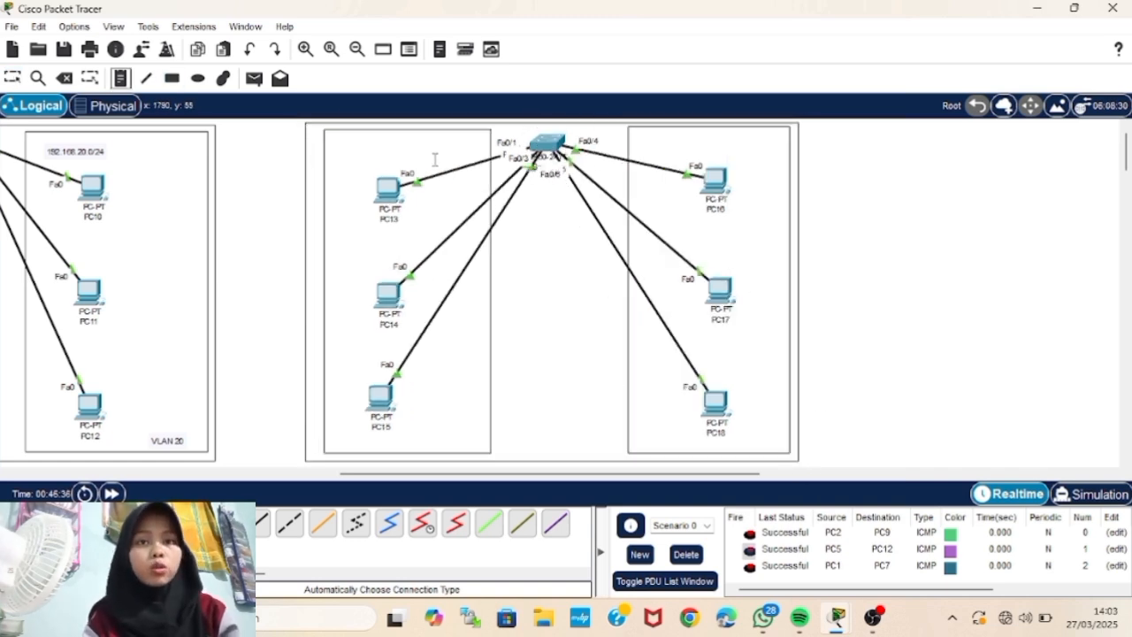
click(358, 148)
text(1)
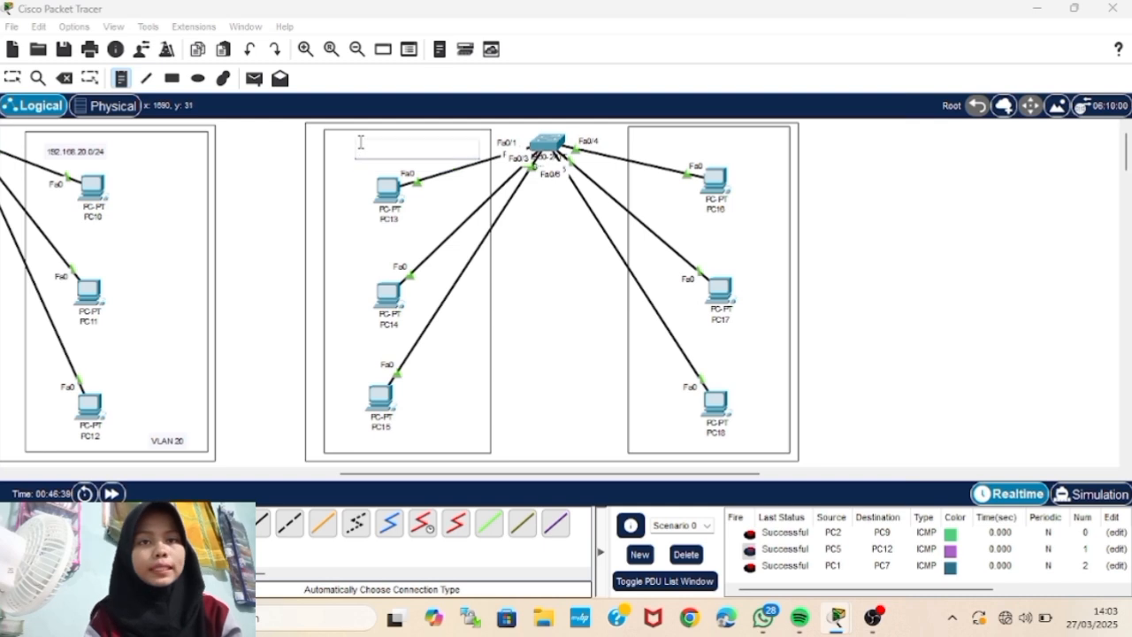
text(92.168.10.0/24)
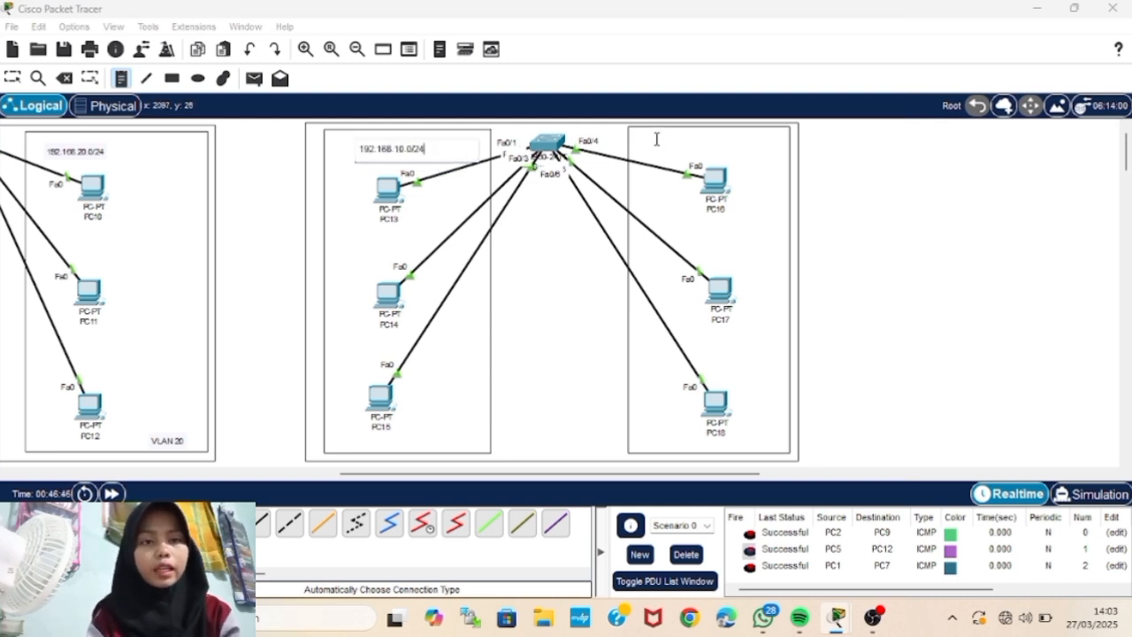
click(656, 143)
text(192.168.20.0/24)
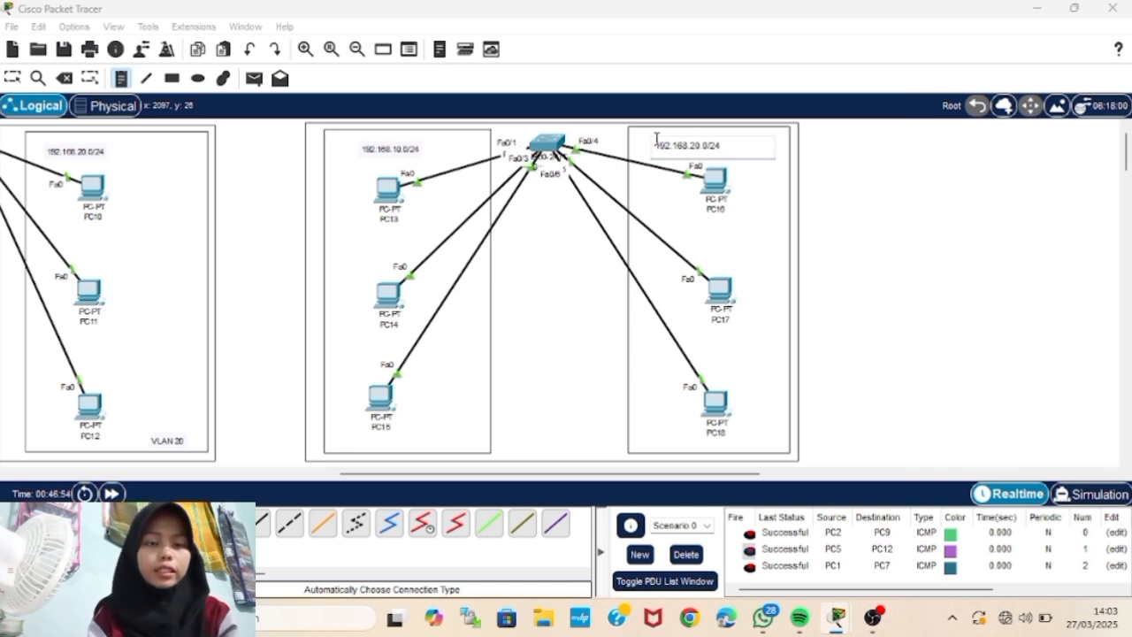
- Label PC13's group VLAN 10 and PC16's group VLAN 20 with text notes near the bottom of their rectangles
click(431, 435)
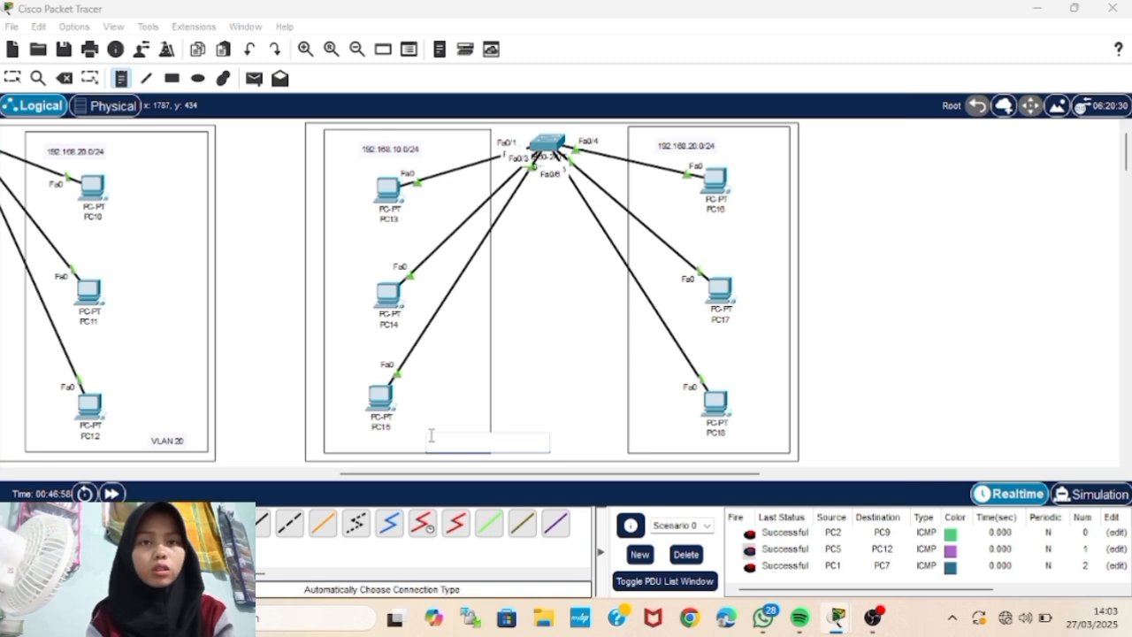
text(VLAN 10)
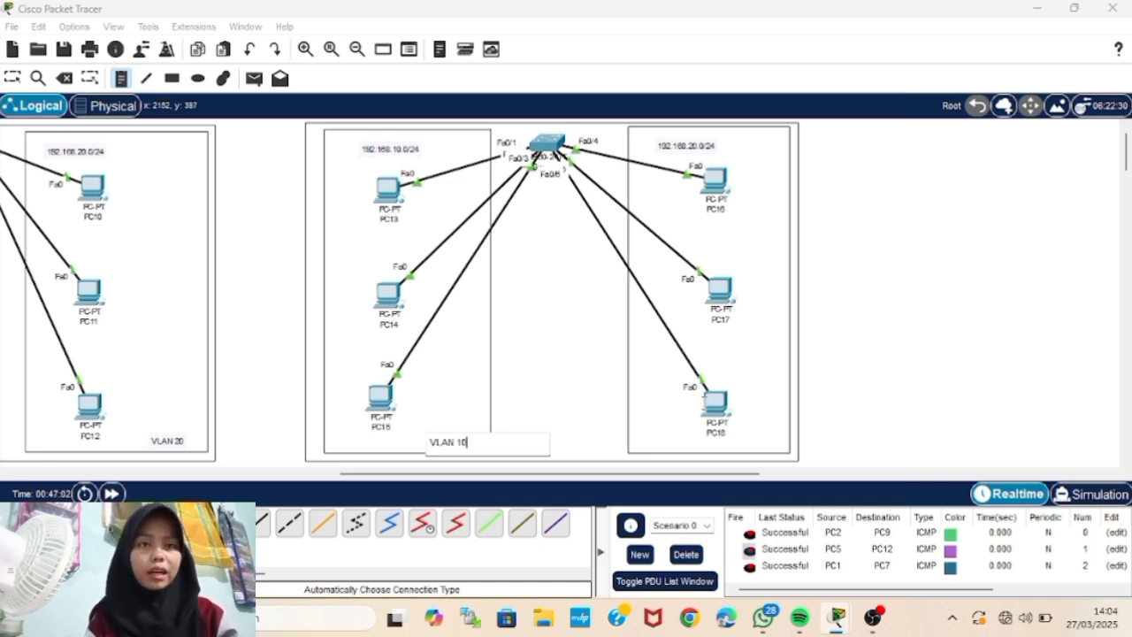
click(742, 435)
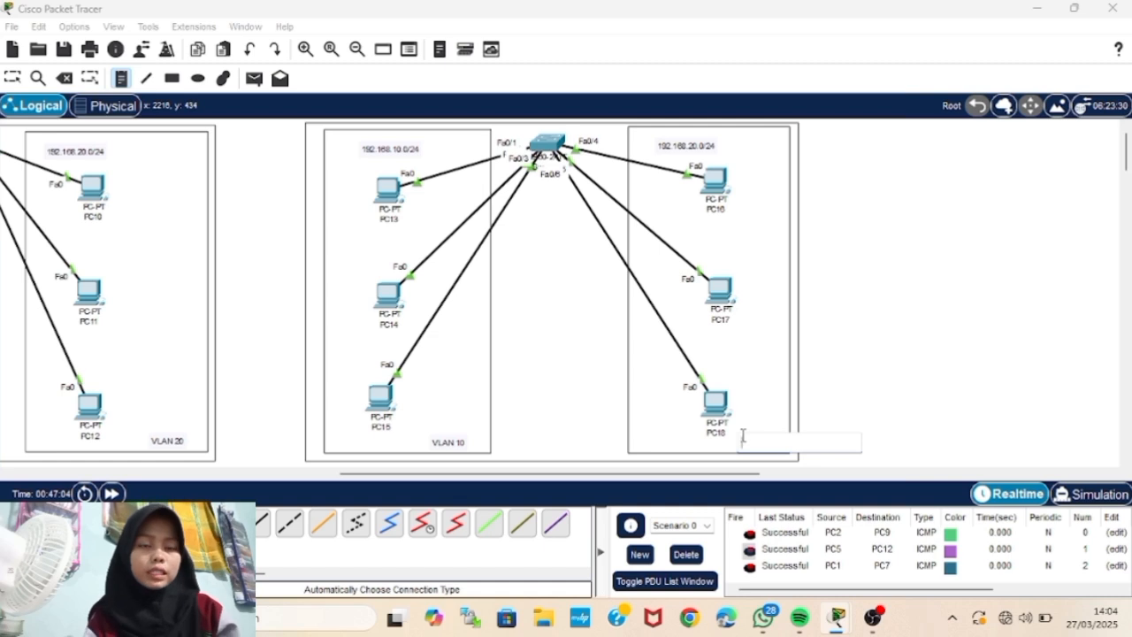
text(VLAN 20)
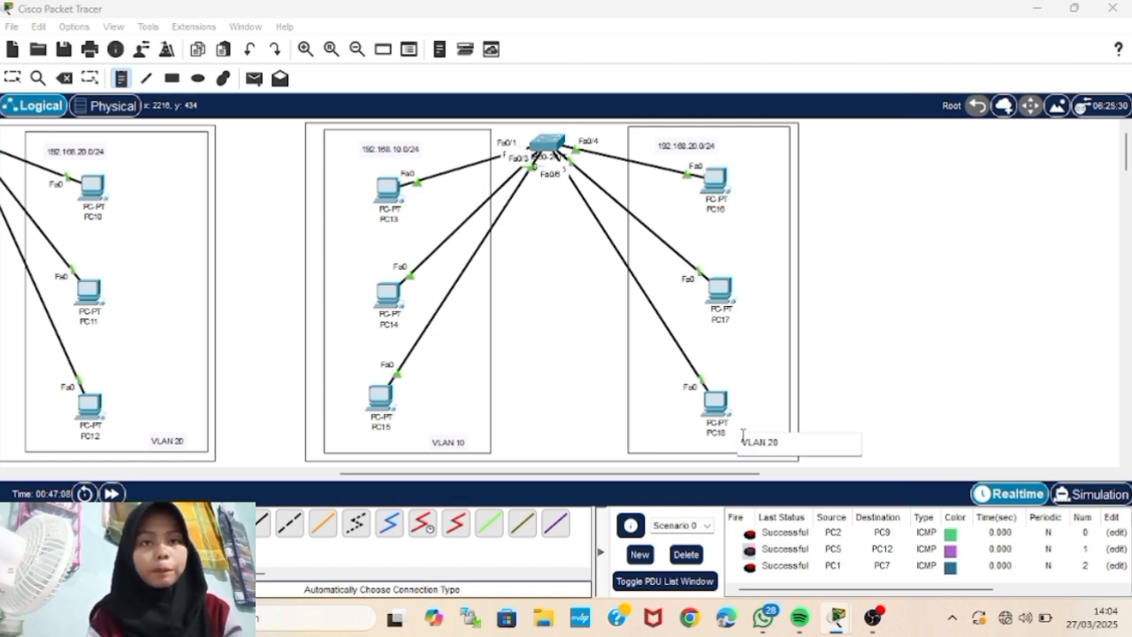
click(13, 78)
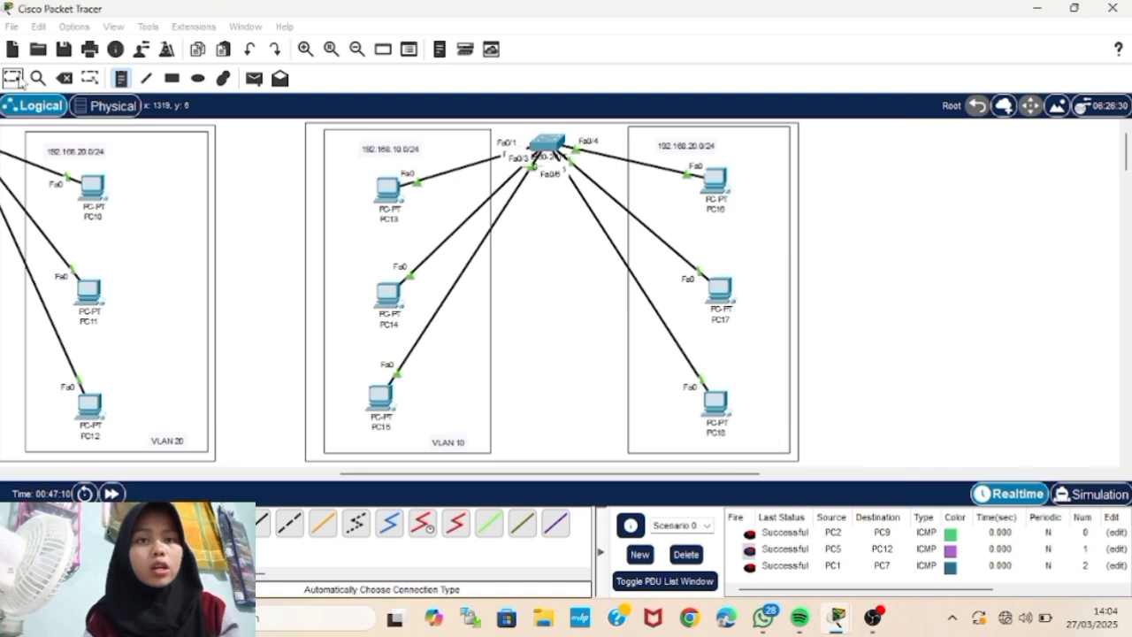
- Cable Switch4 to Switch5 using the automatically chosen connection type
scroll(110, 358, left, 3)
click(183, 133)
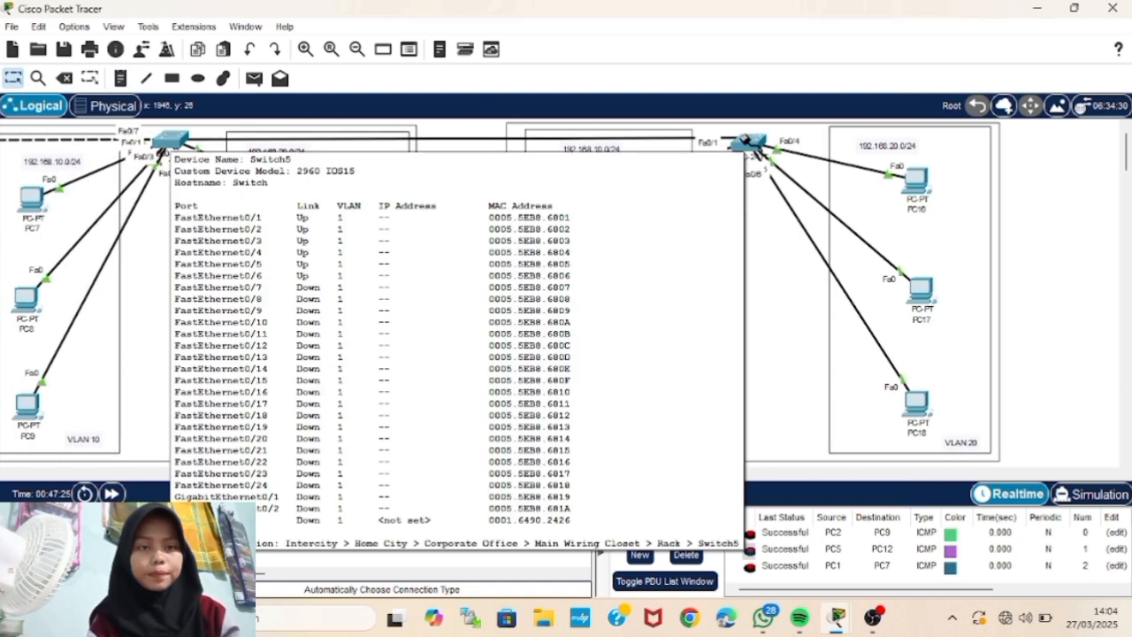
click(747, 141)
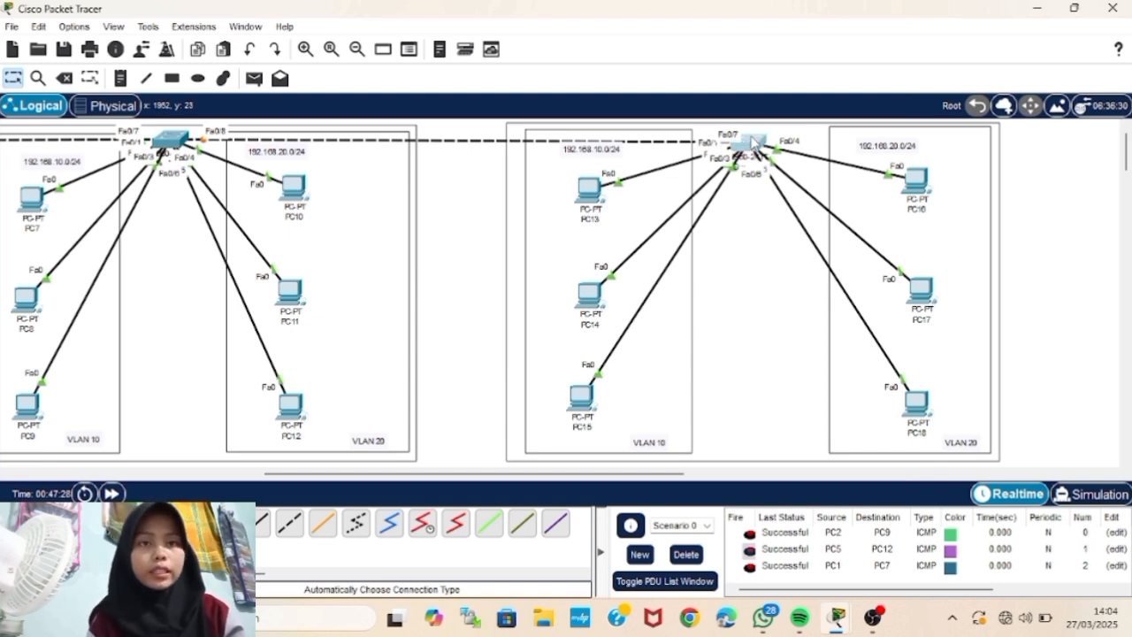
- On Switch5's command line, enter global configuration mode and create VLAN 10 with the name programing
click(750, 142)
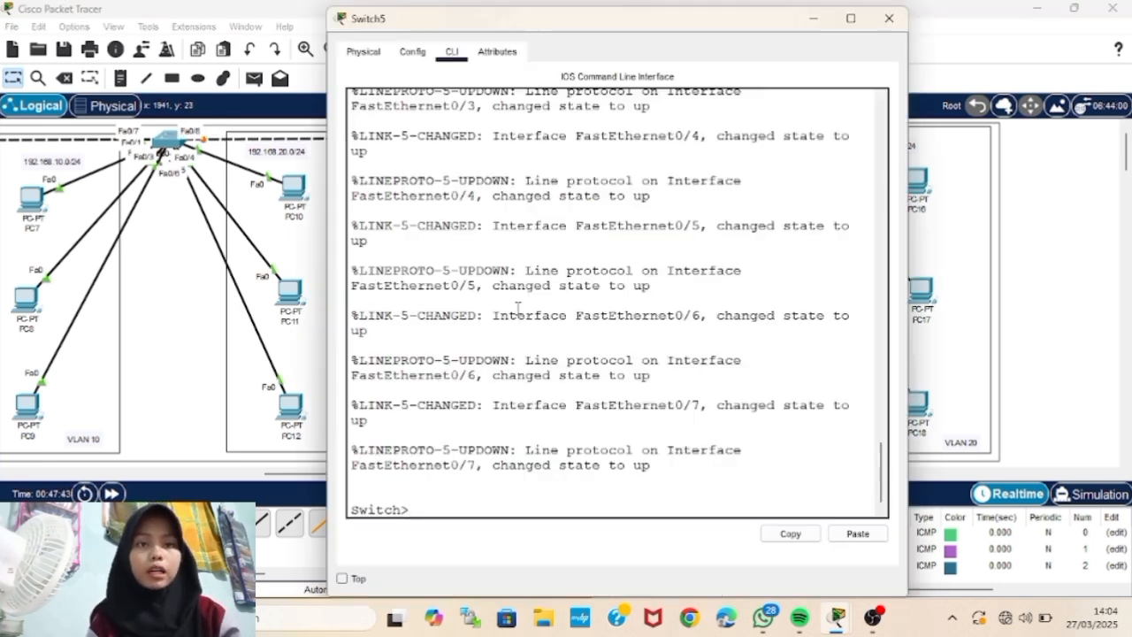
text(en)
key(Return)
text(conf t)
key(Return)
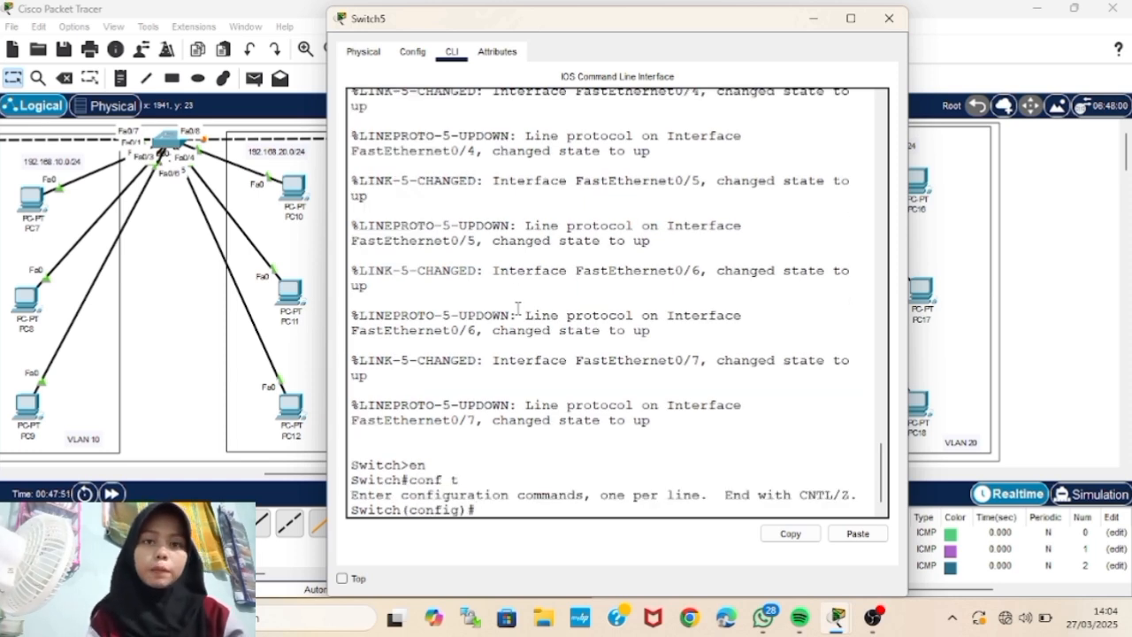
text(vl)
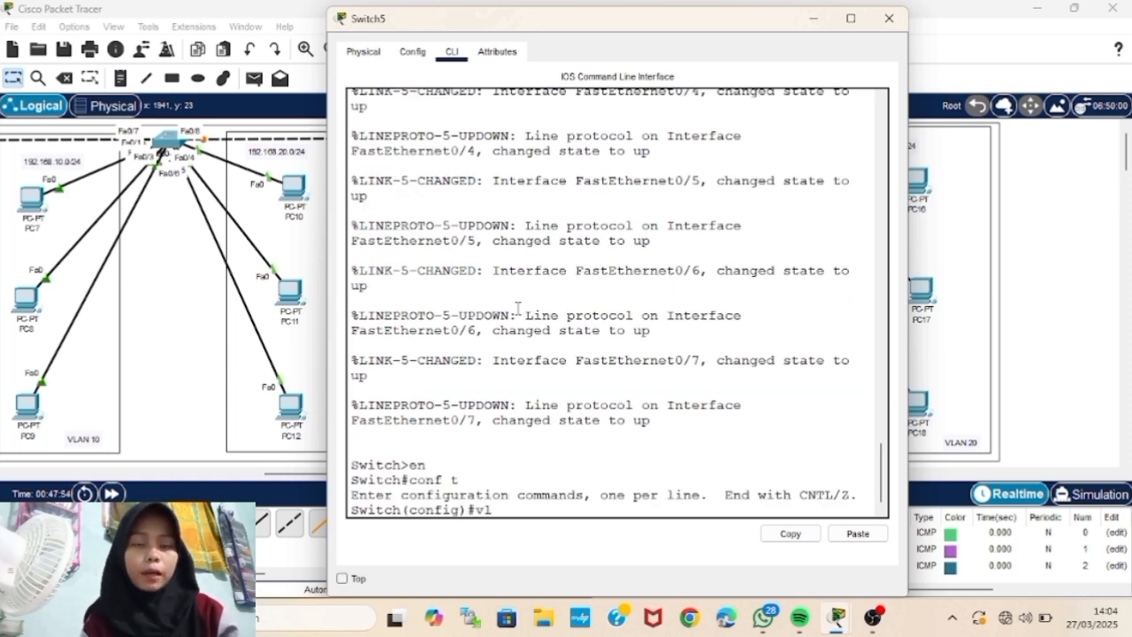
text(an 10)
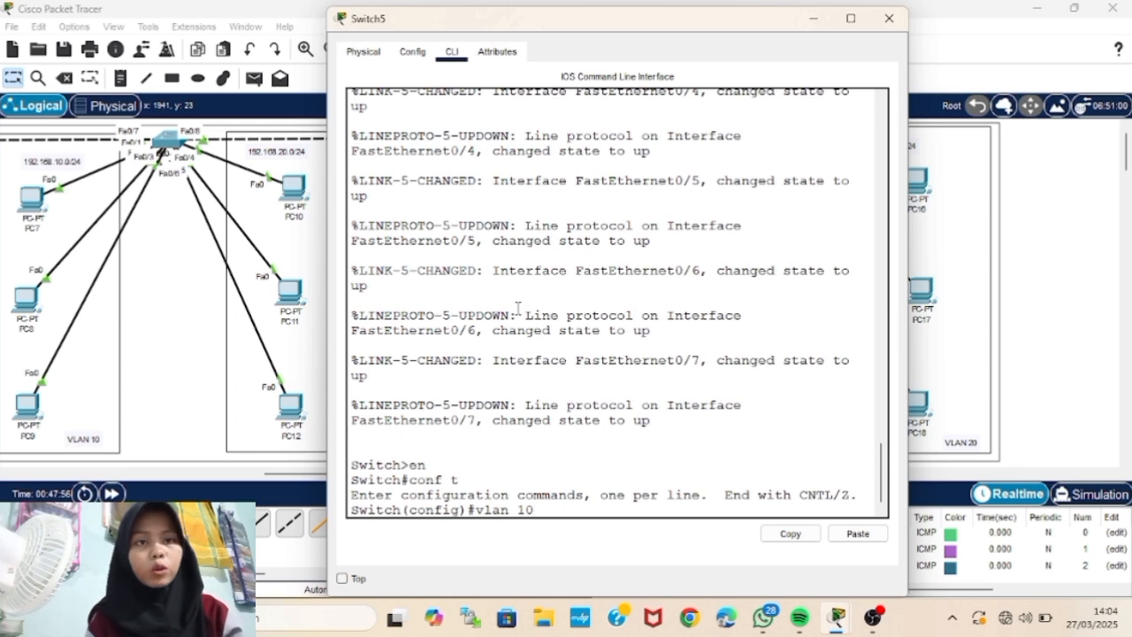
key(Return)
text(name programing)
key(Return)
text(exit)
key(Return)
- Create VLAN 20 on Switch5 with the name marketing, and return to global configuration mode
text(vl)
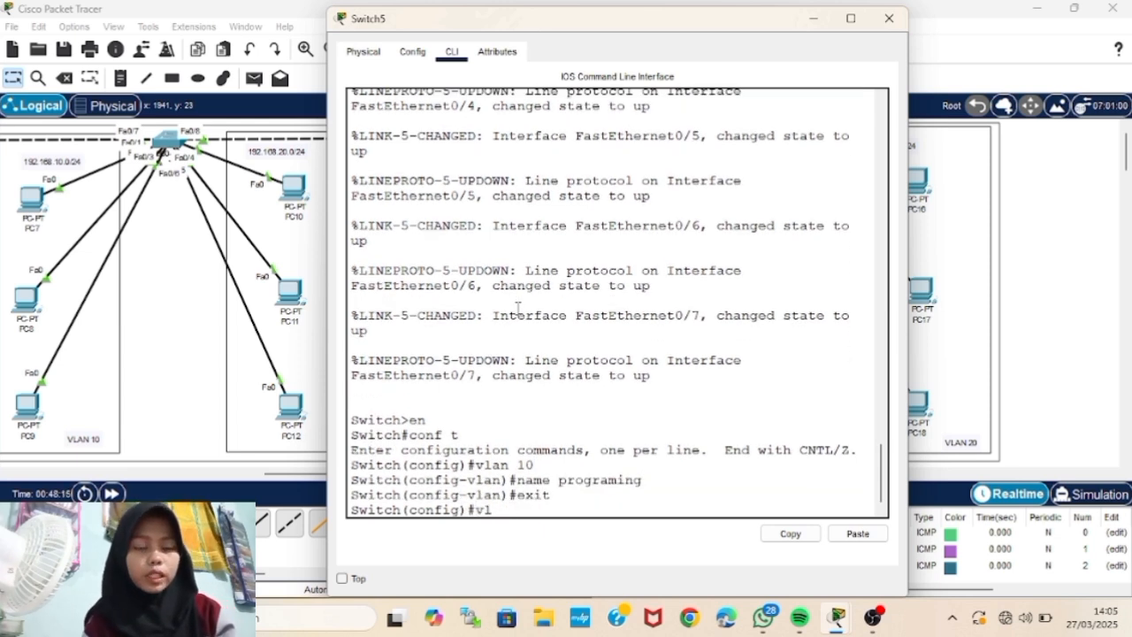
text(an 20)
key(Return)
text(name marketing)
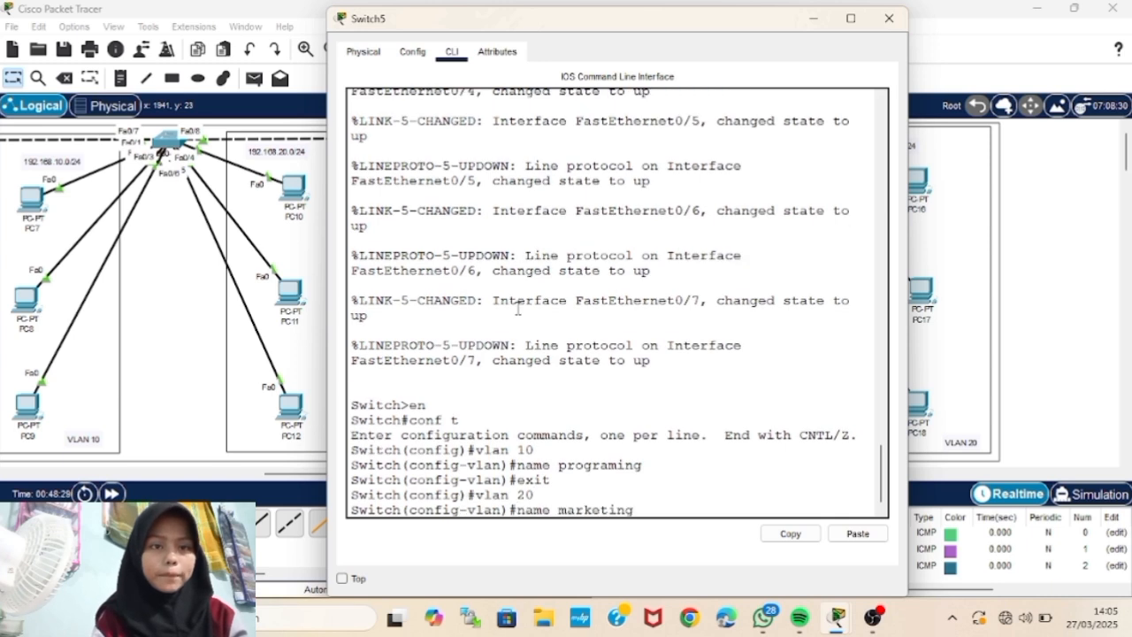
key(Return)
text(exit)
key(Return)
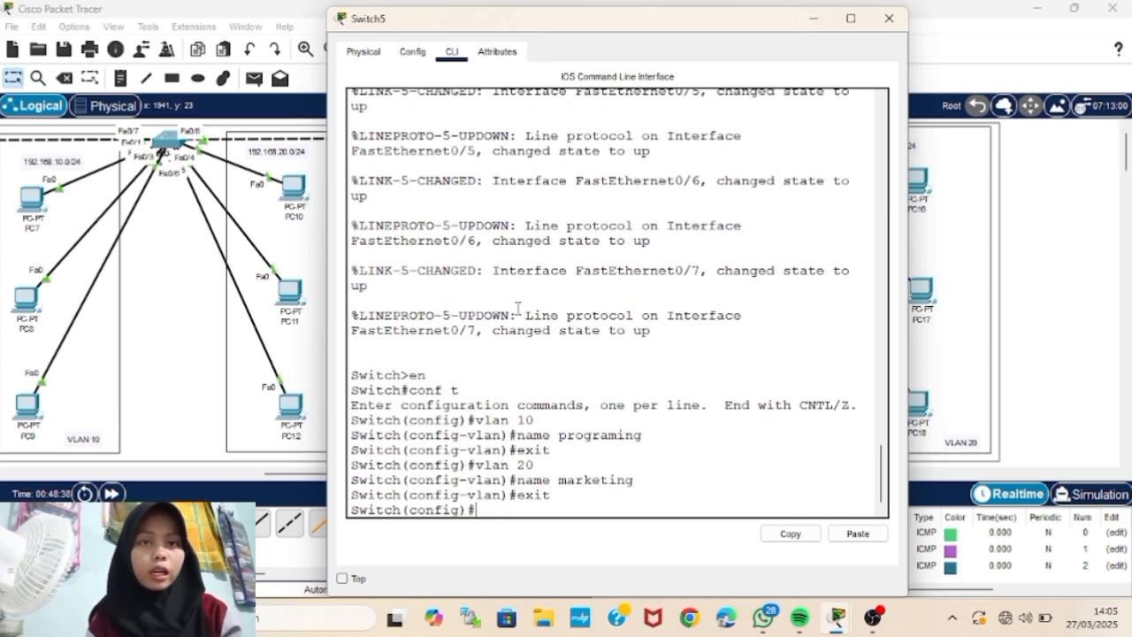
- Set Switch5's interface range fa0/1-3 to access mode and assign it to VLAN 10
text(interface)
text( range f)
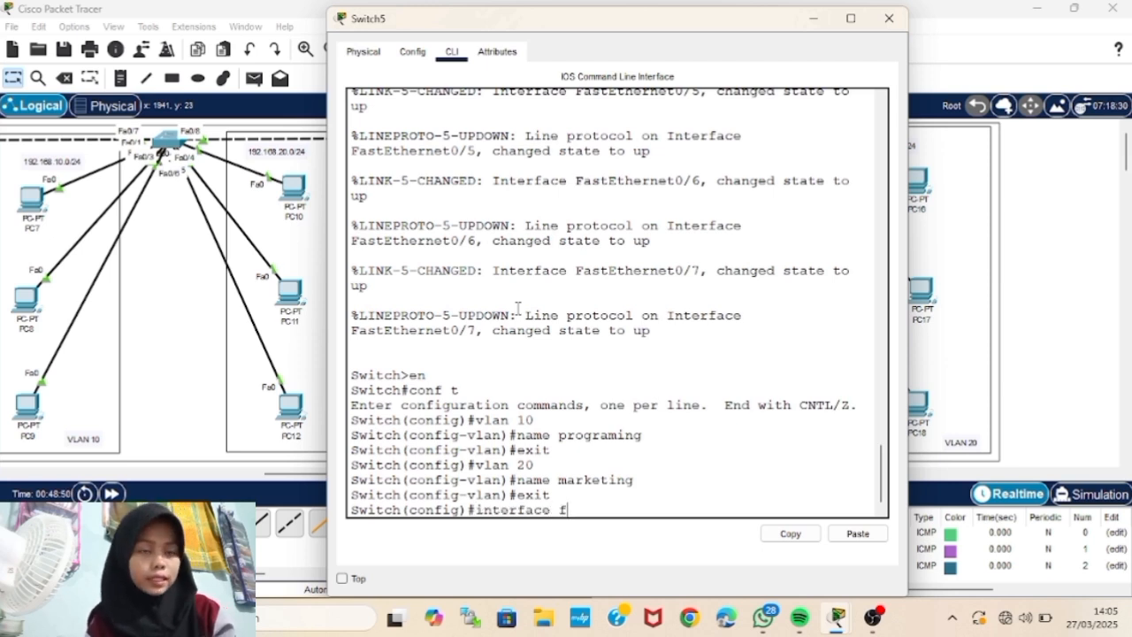
text(a0/1)
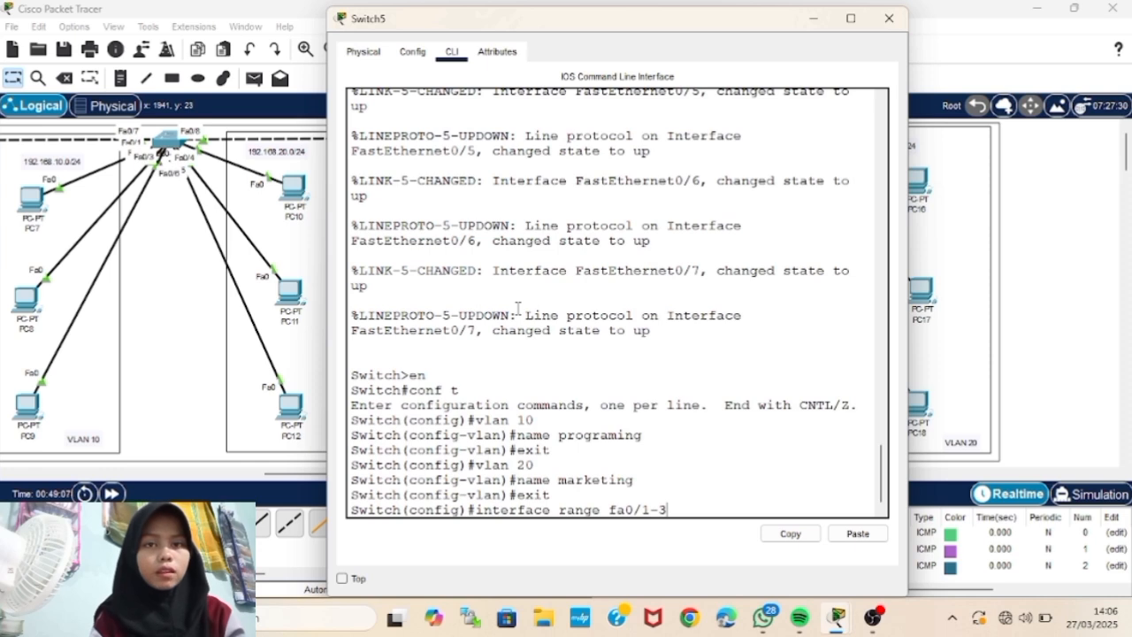
text(-3)
key(Return)
text(switchport mode access)
key(Return)
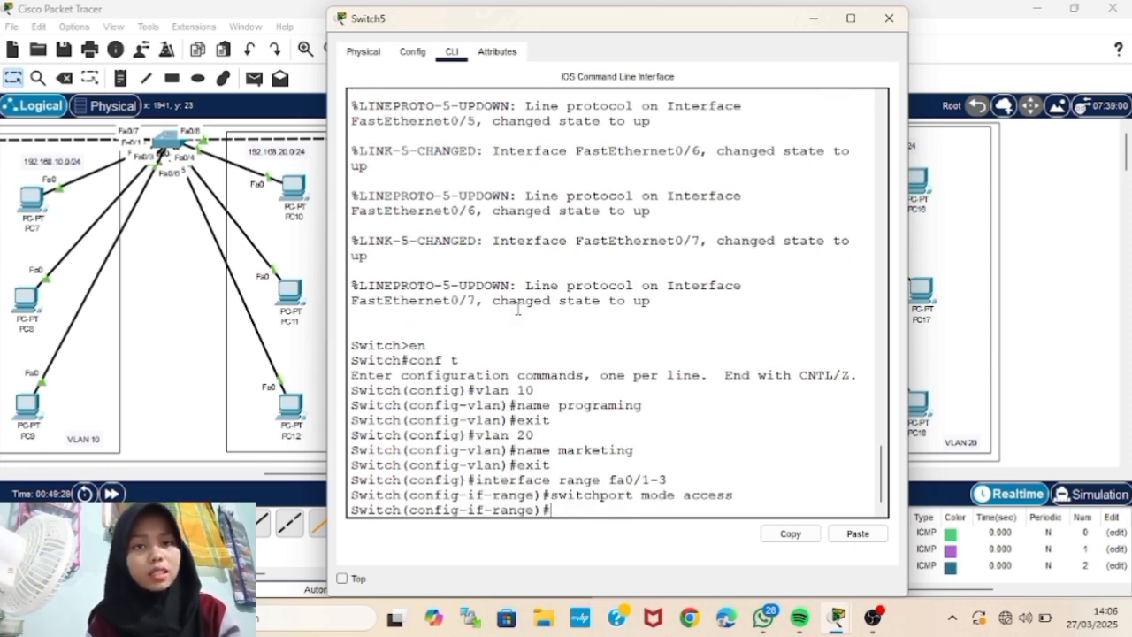
text(switchport access vlan 10)
key(Return)
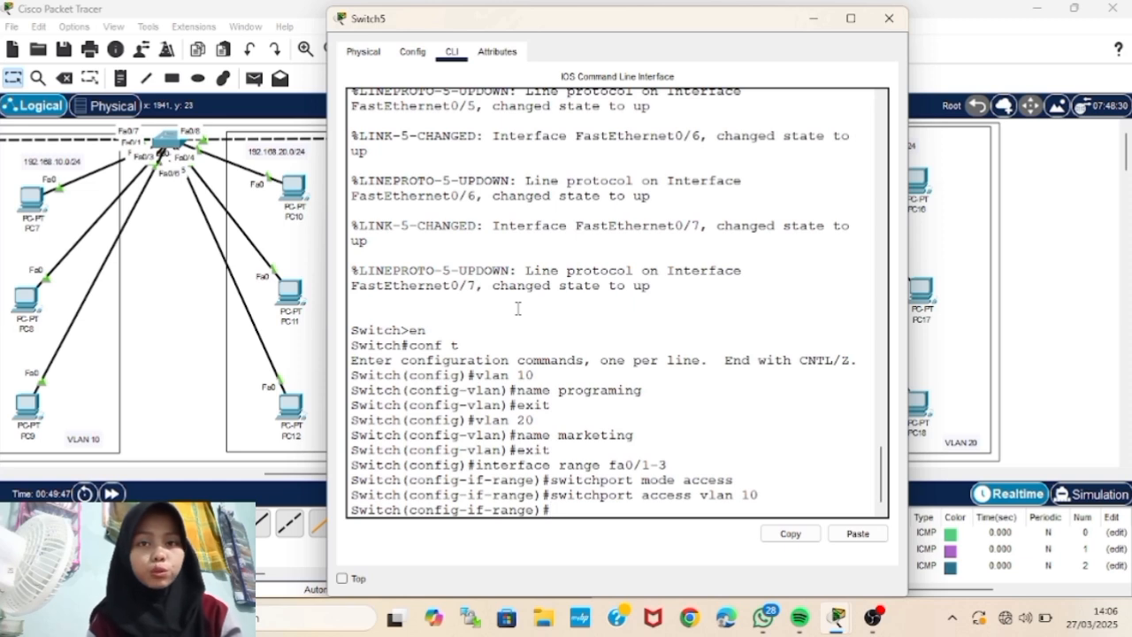
text(exit)
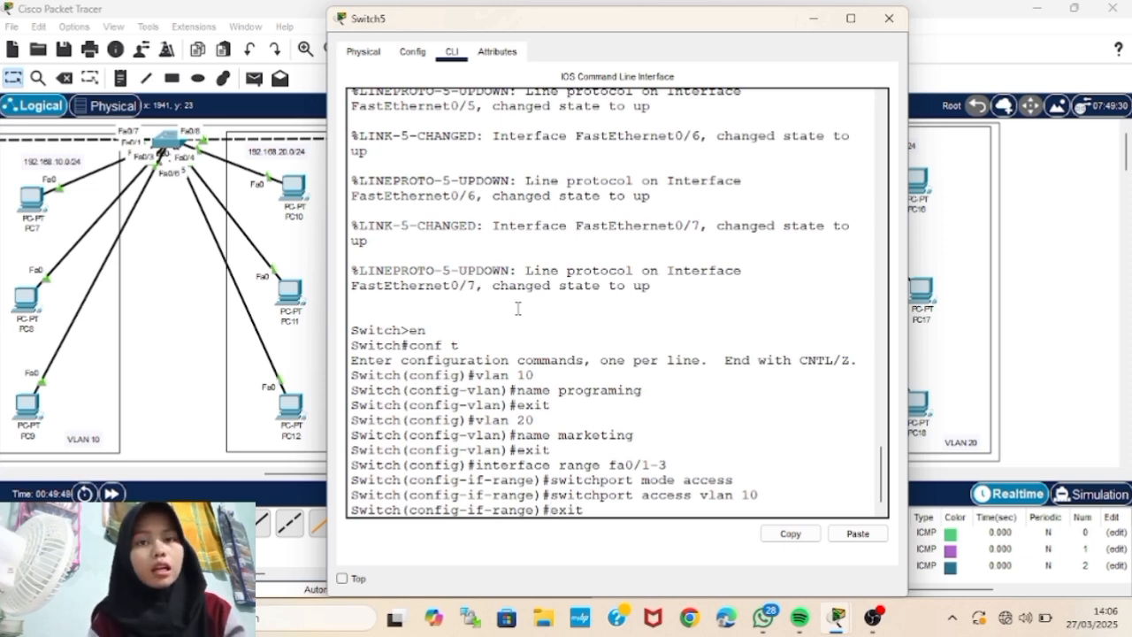
key(Return)
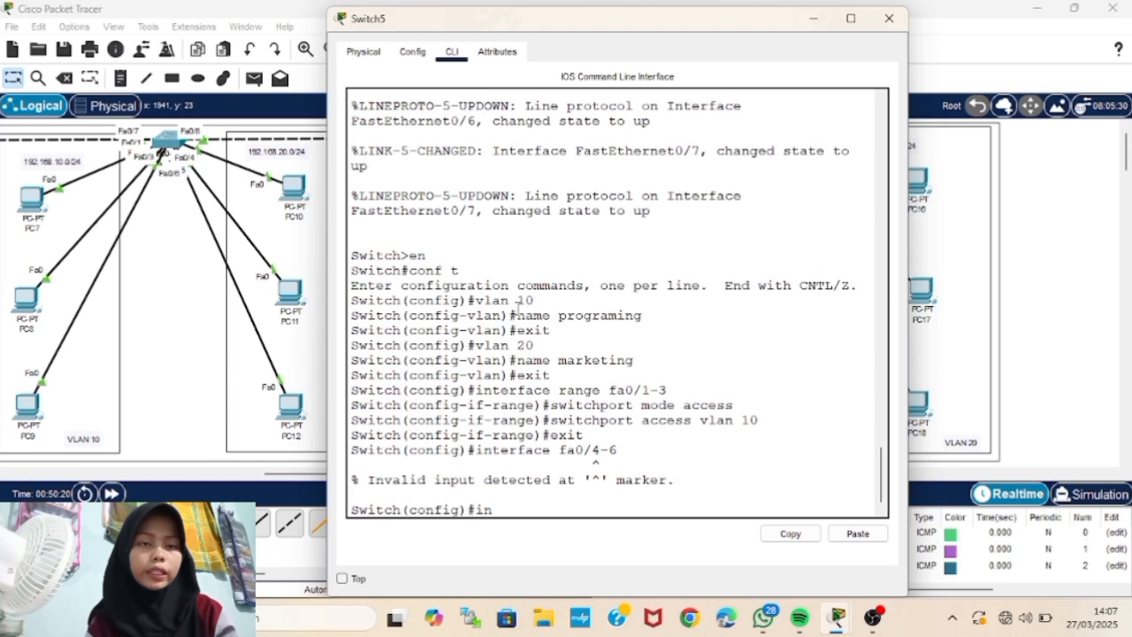
- Set Switch5's interface range fa0/4-6 to access mode and assign it to VLAN 20
text(terfa)
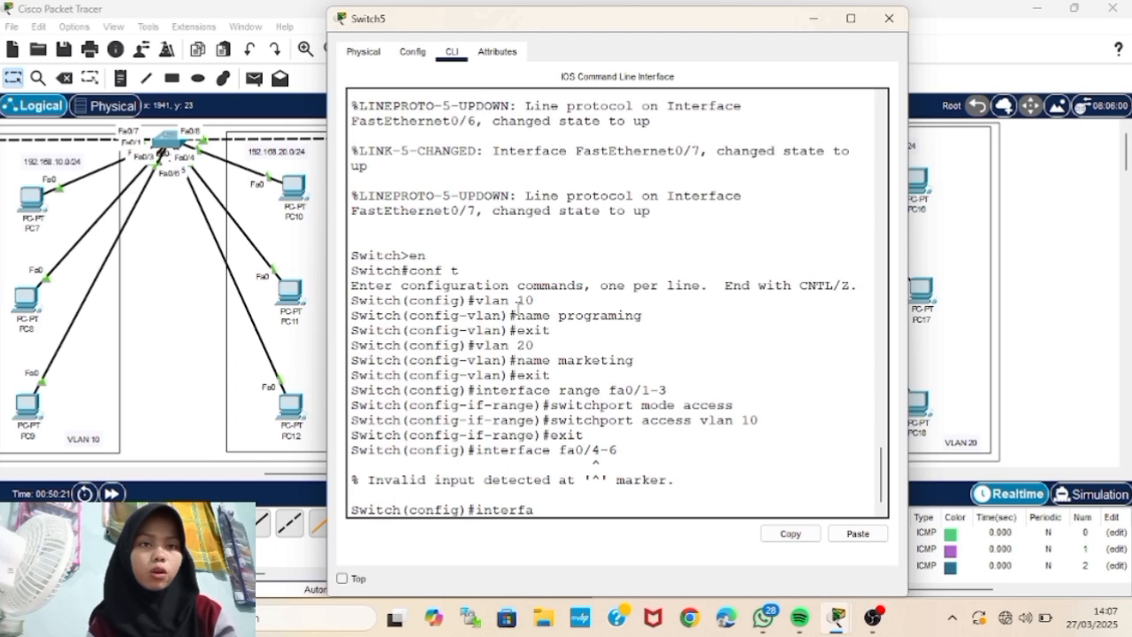
text(ce range)
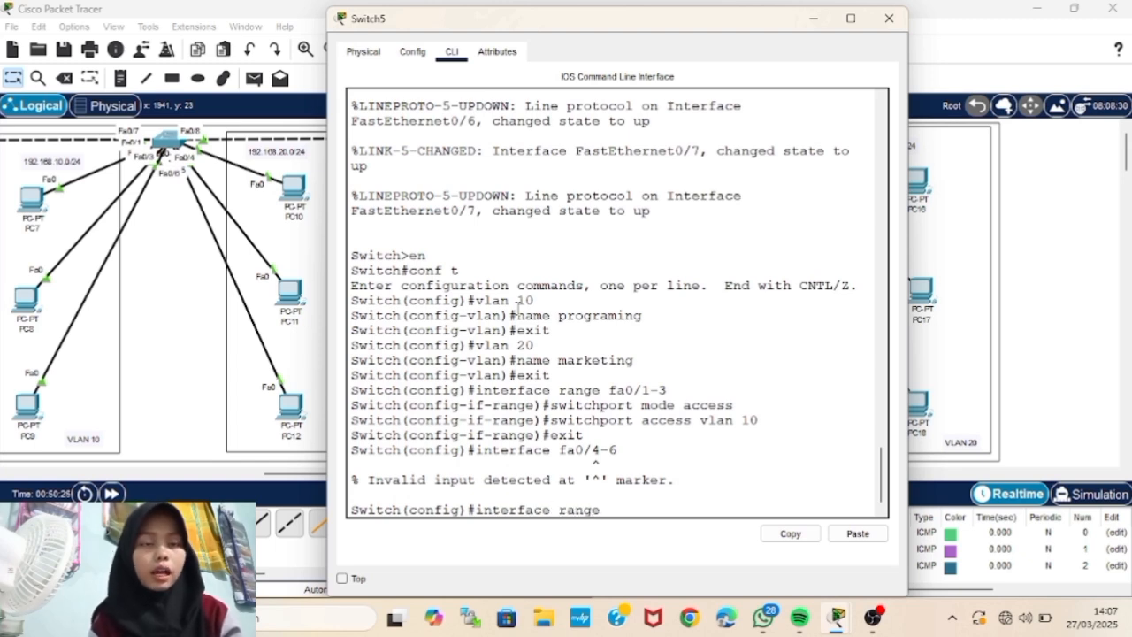
text( fa0/1-)
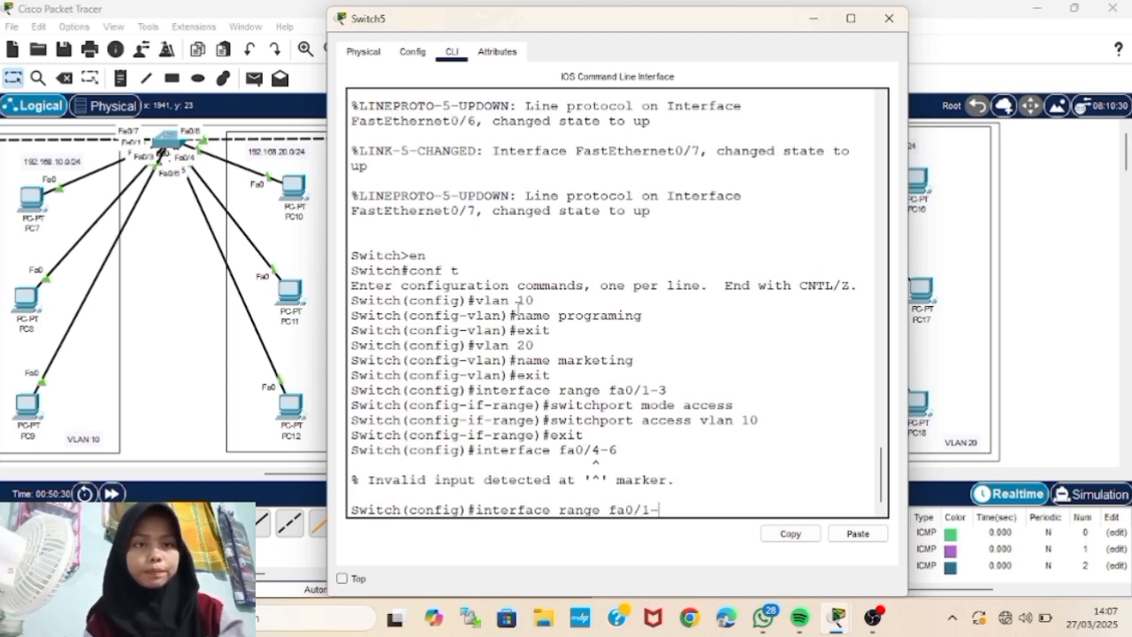
key(BackSpace)
key(BackSpace)
text(4-6)
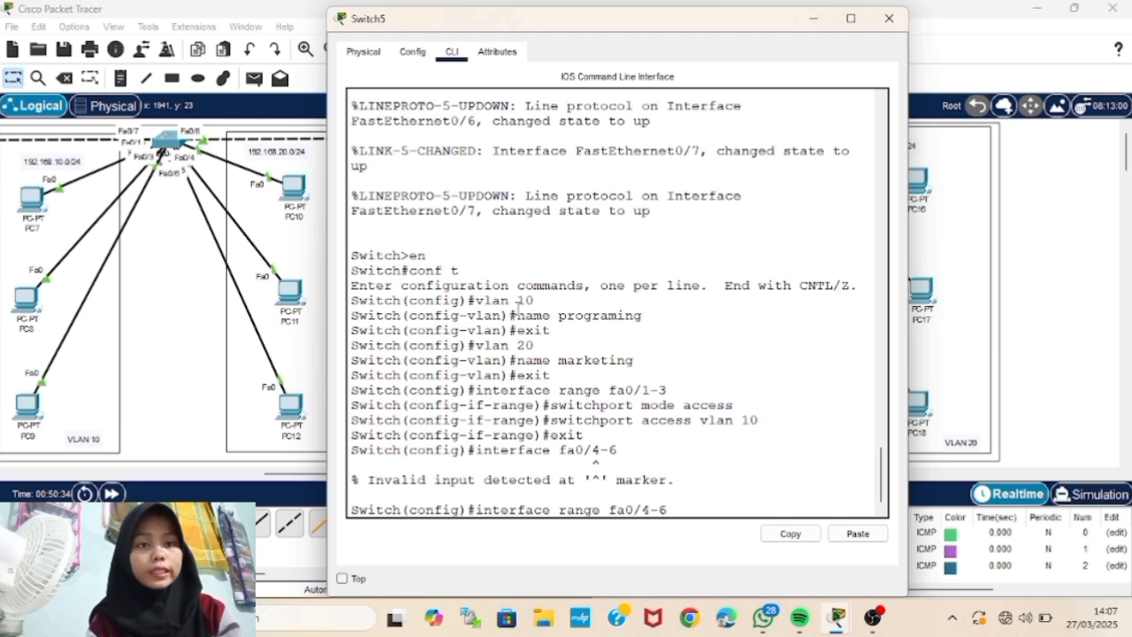
key(Return)
text(switchport mode access)
key(Return)
text(switchport access vlan 20)
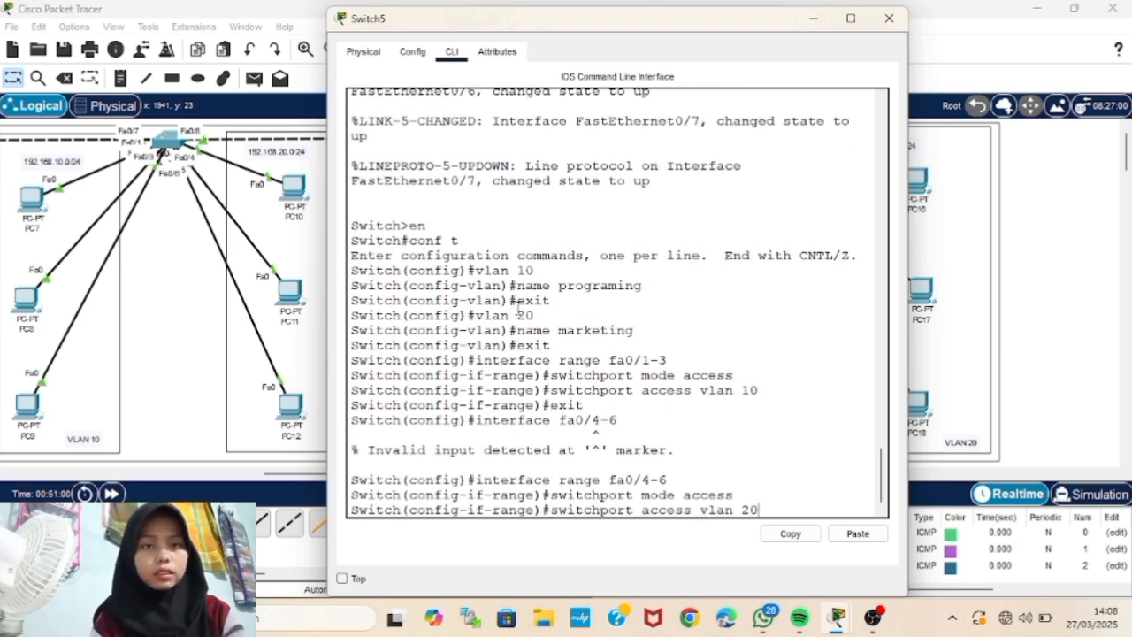
key(Return)
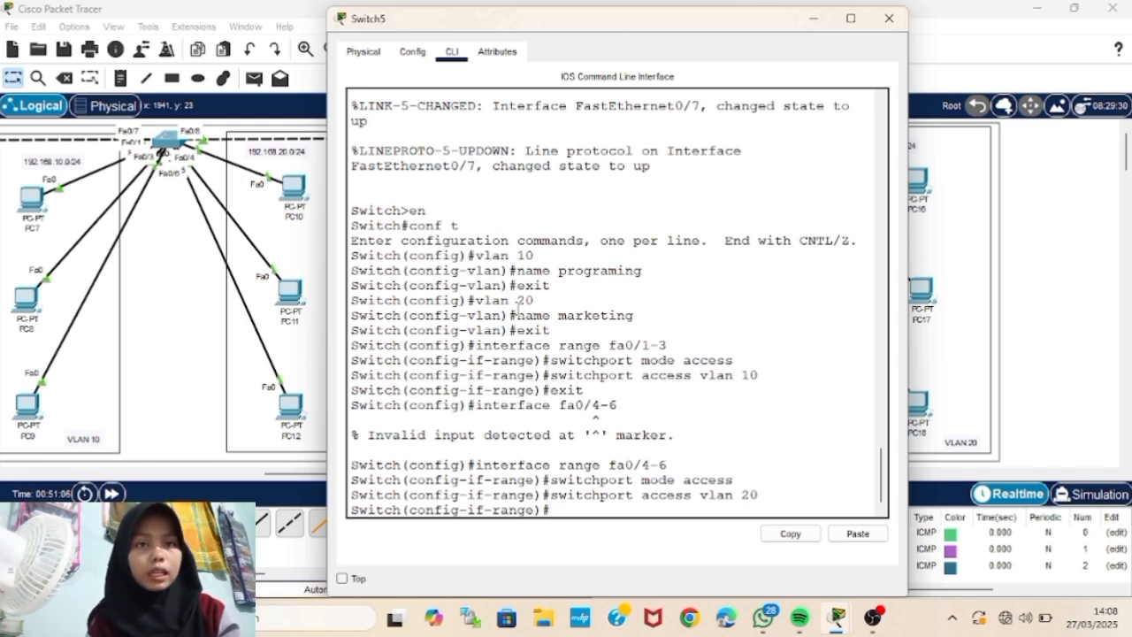
text(ex)
text(it)
key(Return)
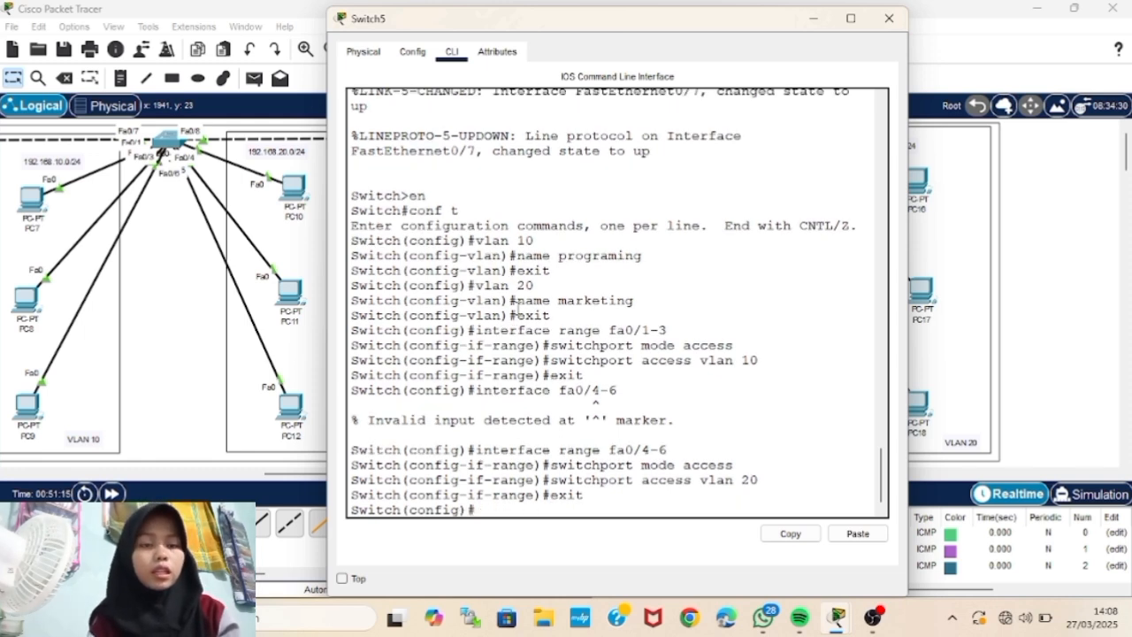
- Review Switch5's VLAN port assignments with do show vlan brief, widening the window to read the table, and close the switch
text(do show vlan brief)
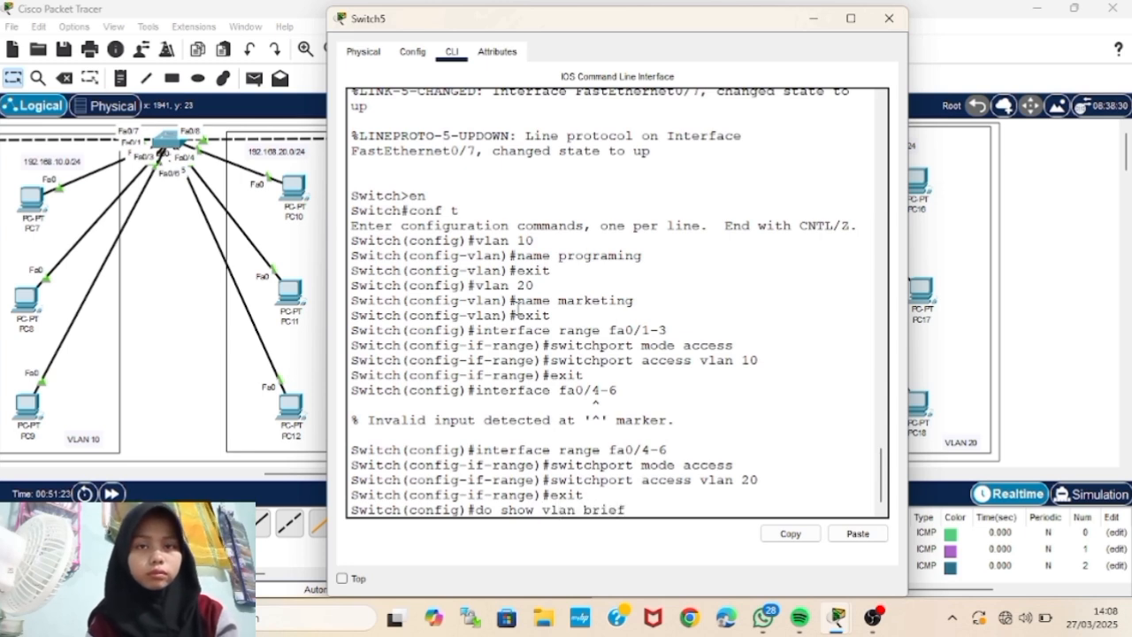
key(Return)
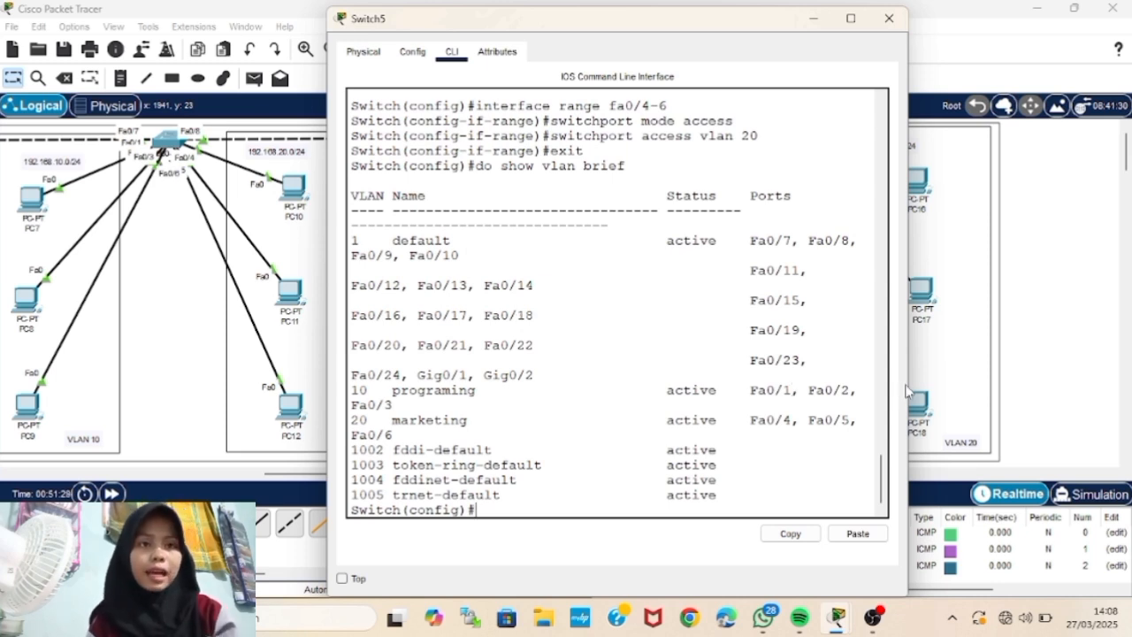
drag(906, 389, 986, 388)
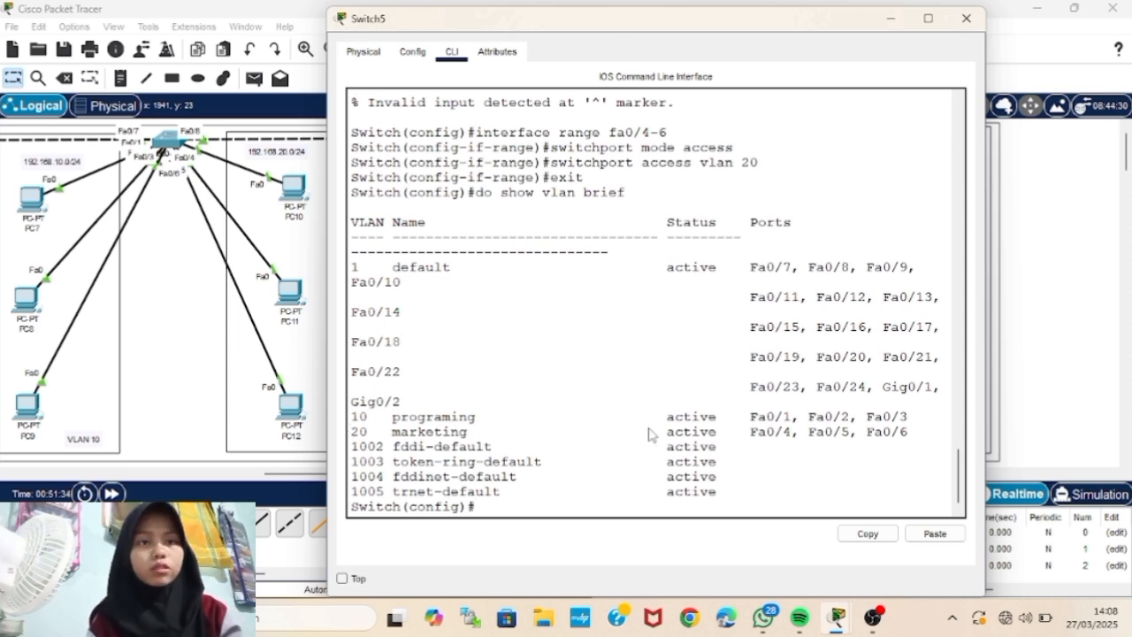
click(967, 20)
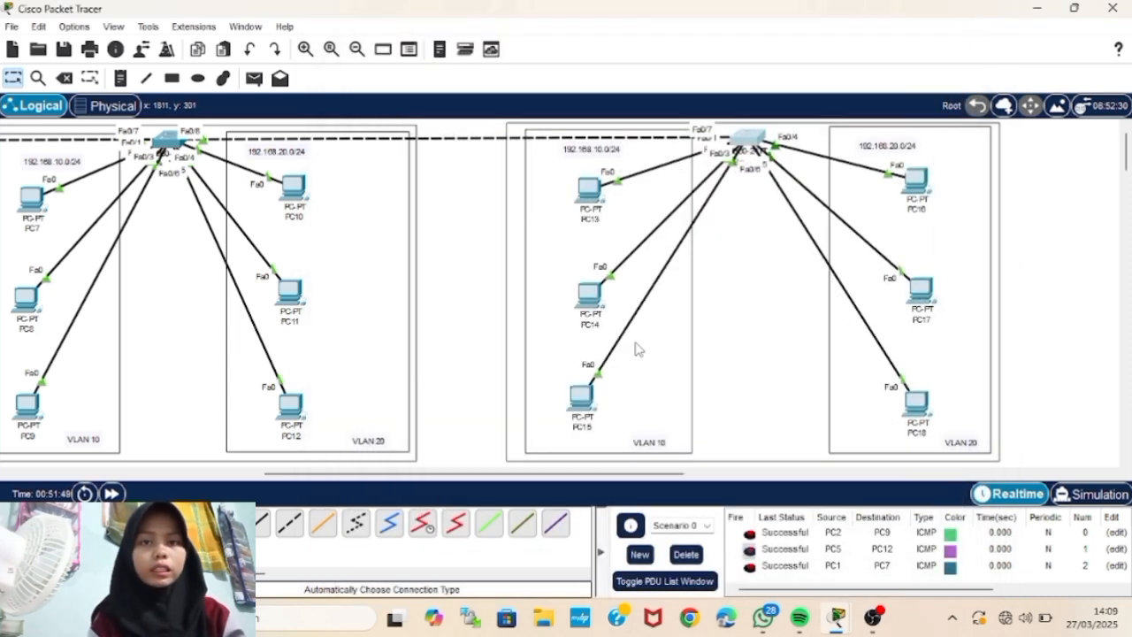
- Set Switch4's interface fa0/8 to trunk mode
scroll(343, 362, left, 5)
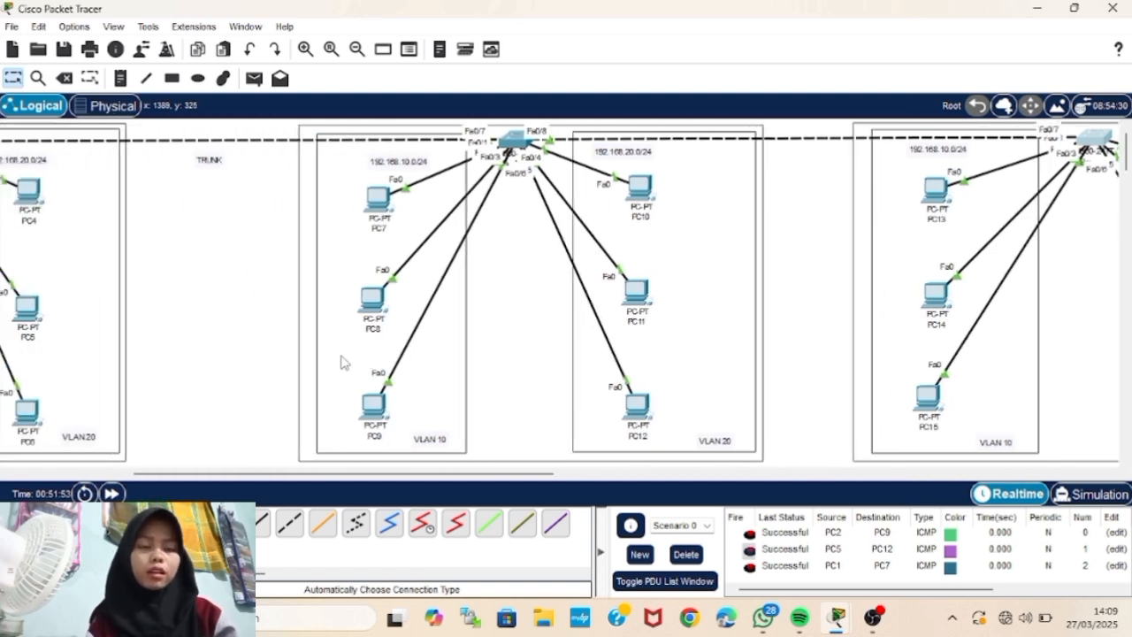
click(511, 139)
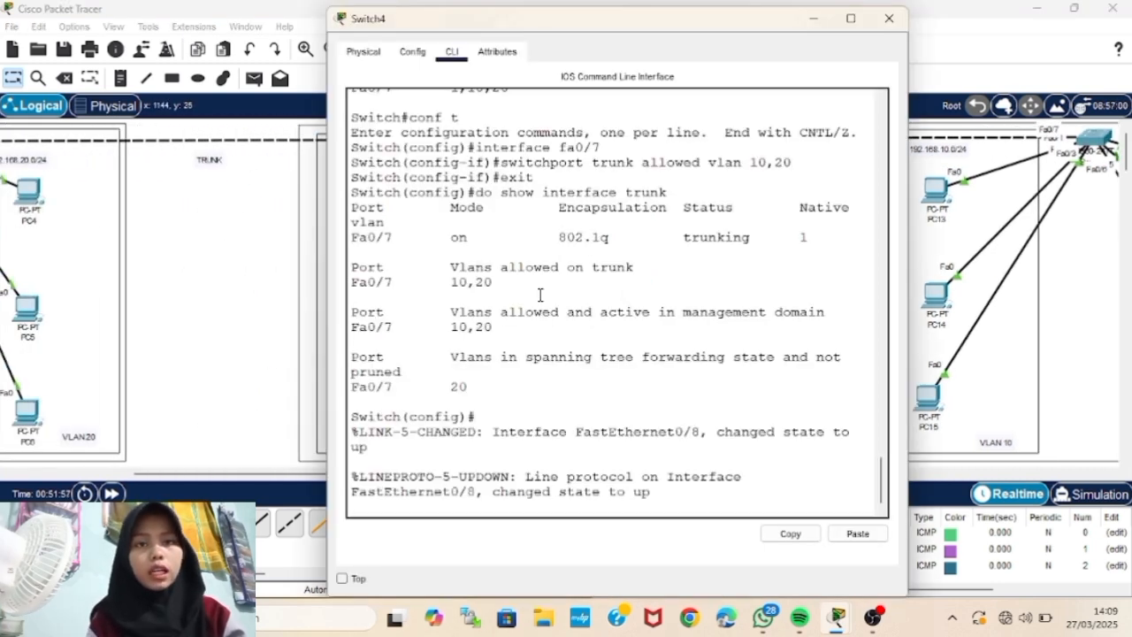
key(Return)
text(inte)
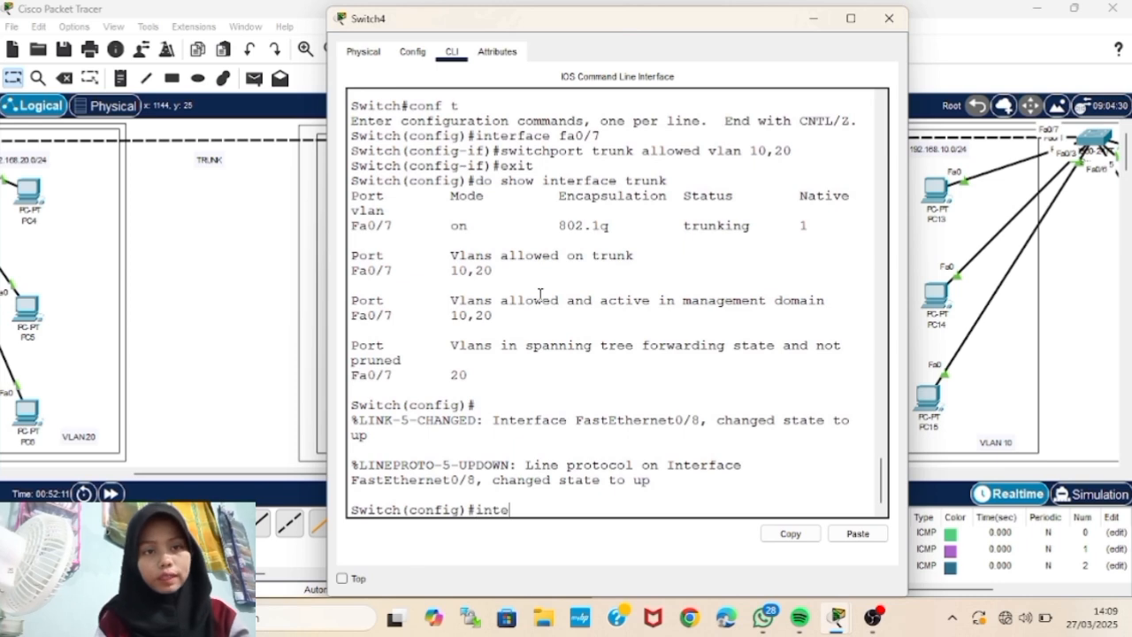
text(rface fa0/8)
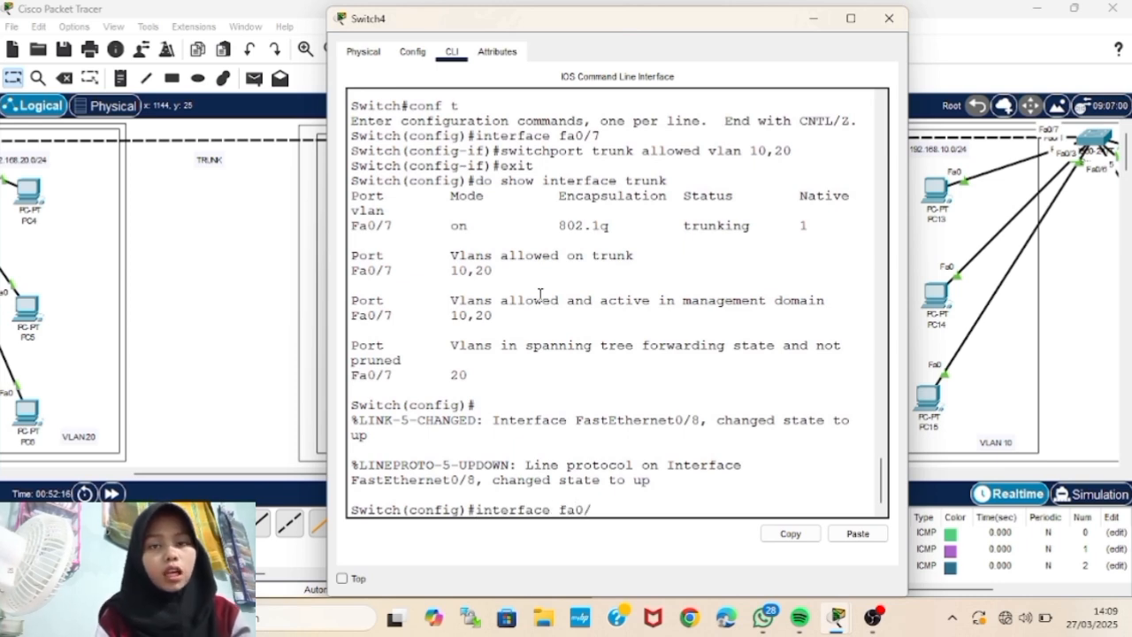
key(Return)
text(switchport mode trunk)
key(Return)
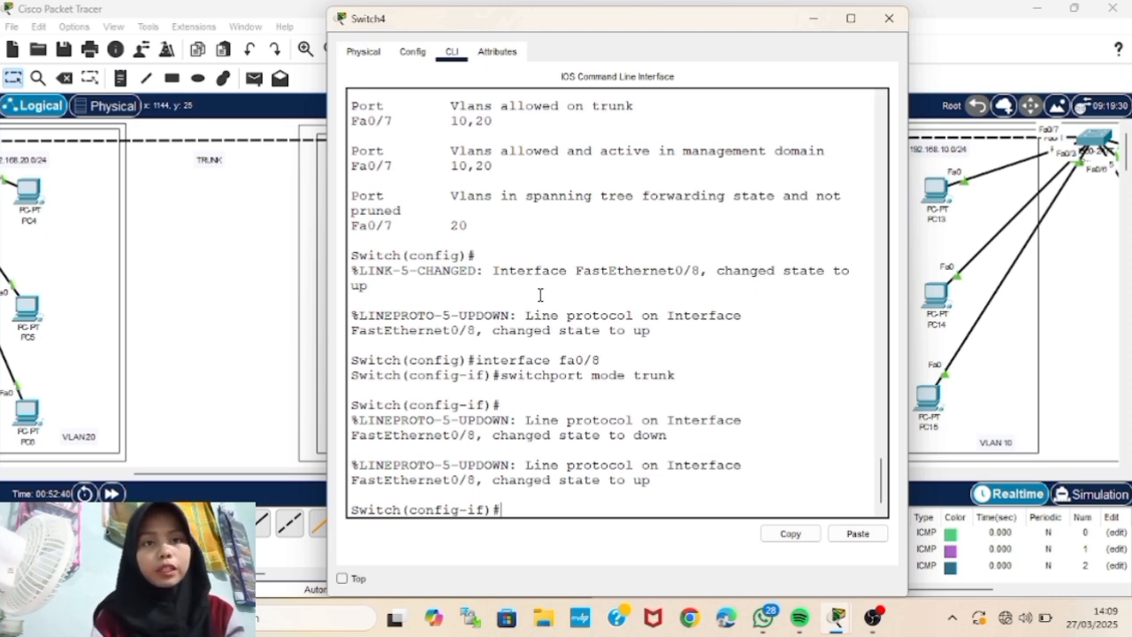
- Review the trunk status of Switch4's ports fa0/7 and fa0/8 with do show interface trunk, and close the switch
text(do show interface trunk)
key(Return)
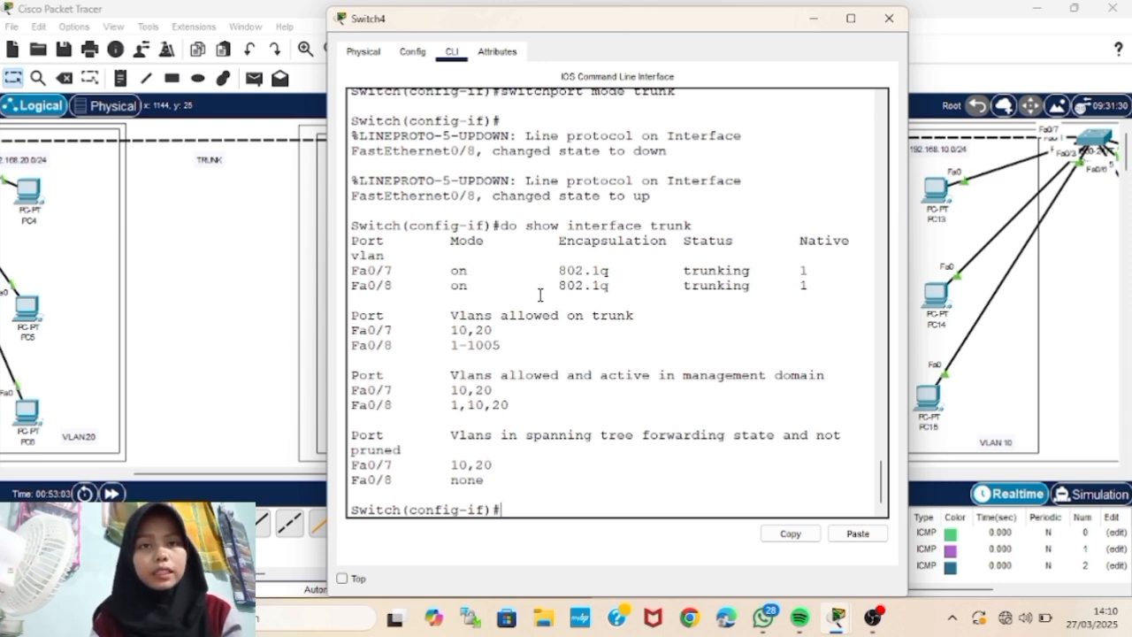
drag(352, 266, 714, 297)
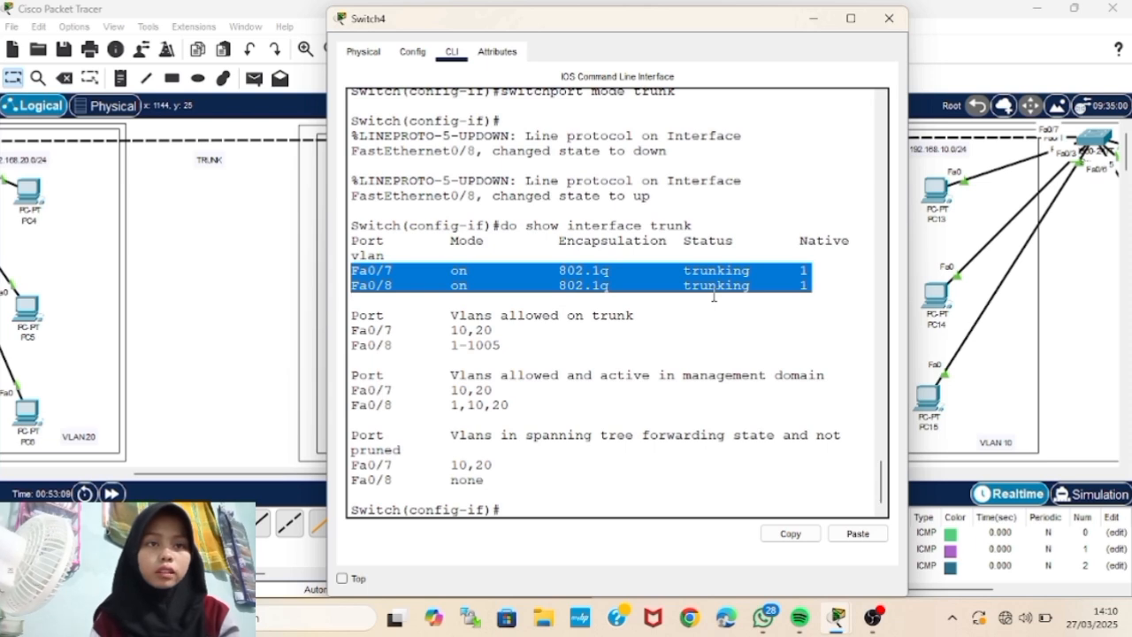
click(888, 18)
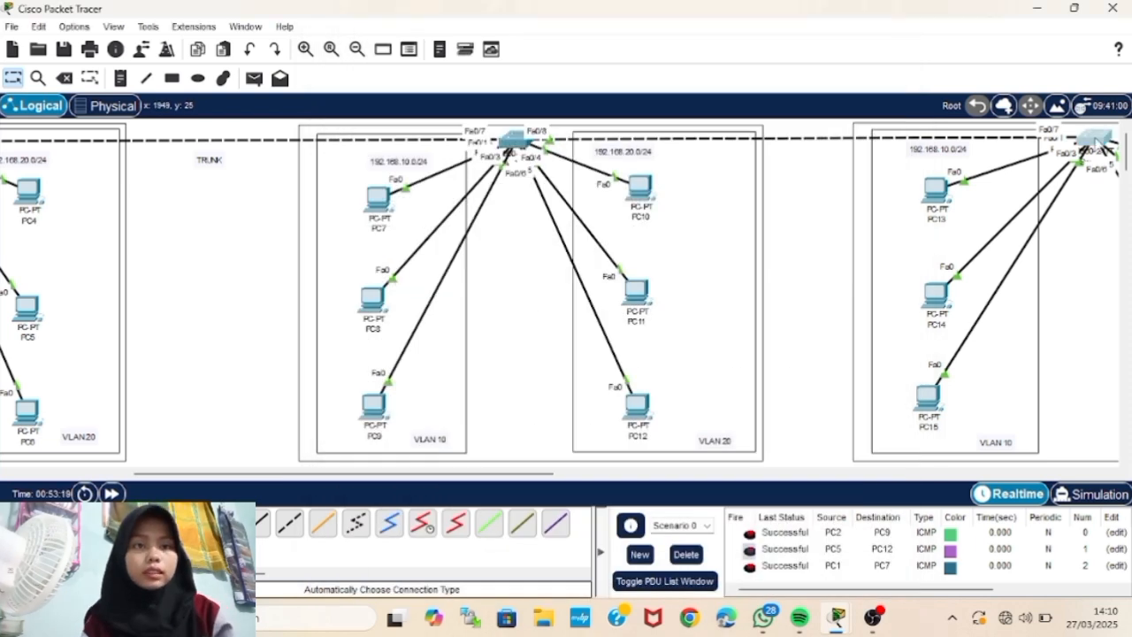
- Set Switch5's interface fa0/7 to trunk mode and return to global configuration mode
click(1096, 140)
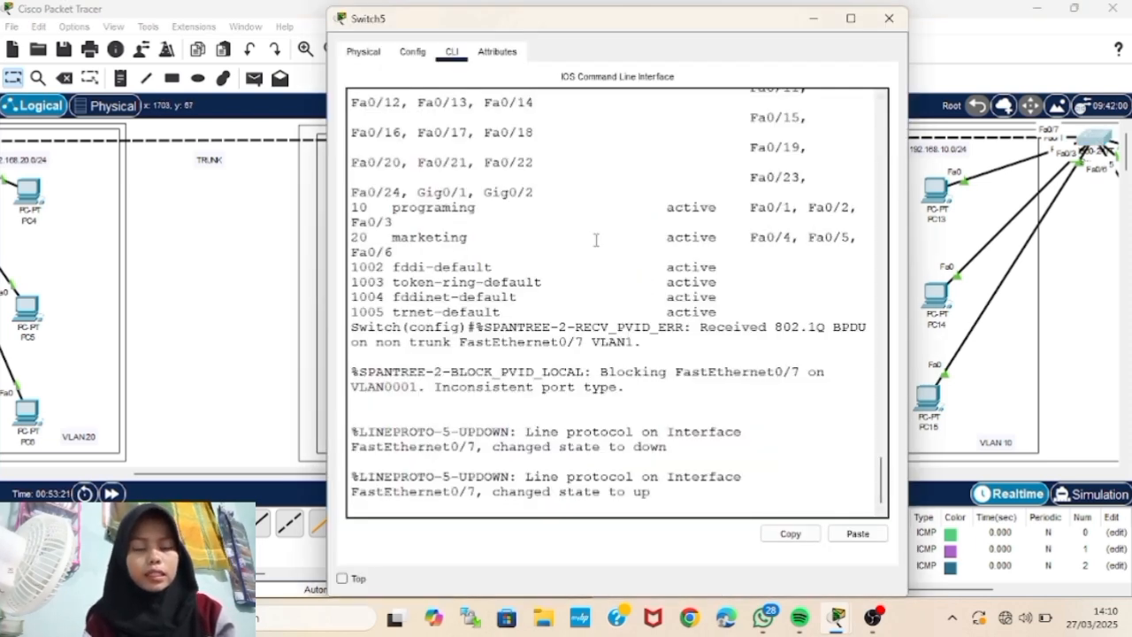
key(Return)
text(interface fa0/7)
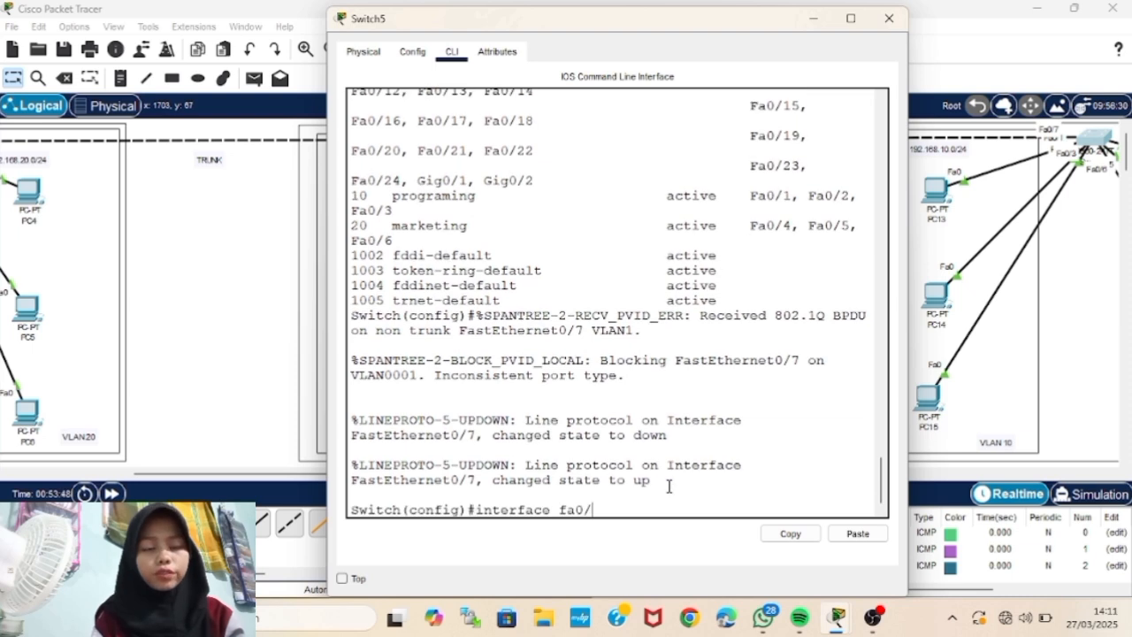
key(Return)
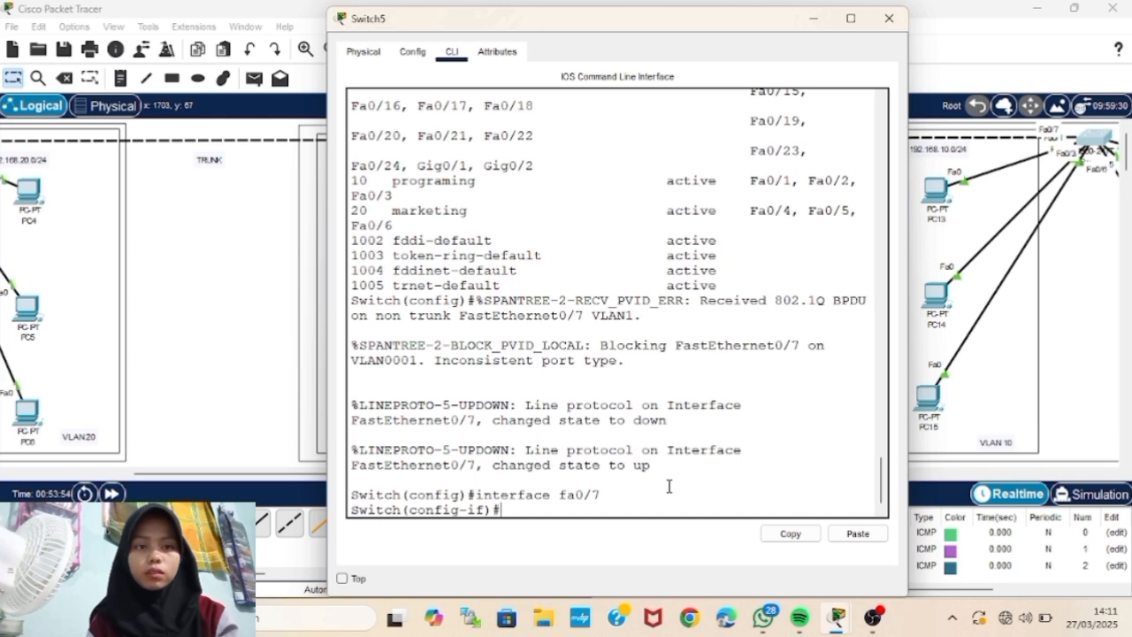
text(switchport mode trunk)
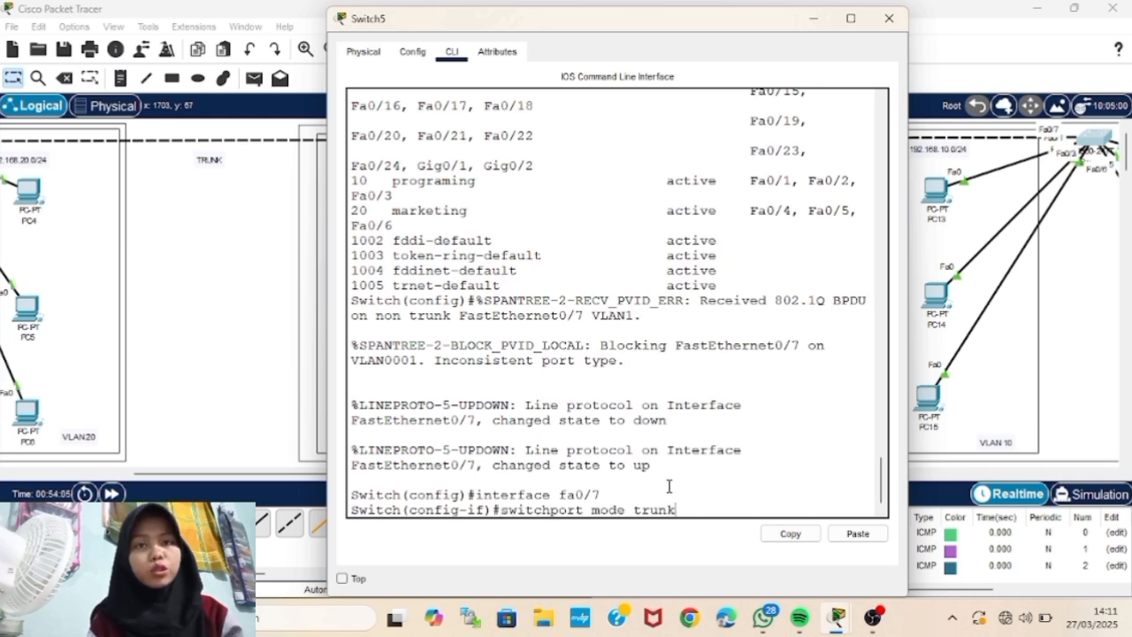
key(Return)
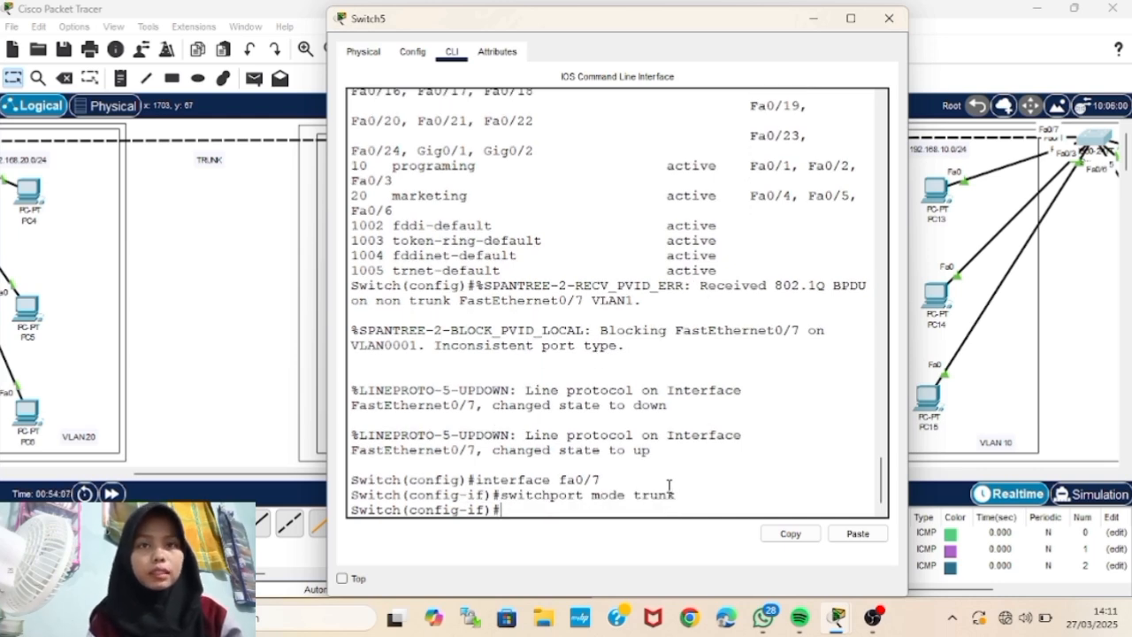
text(ex)
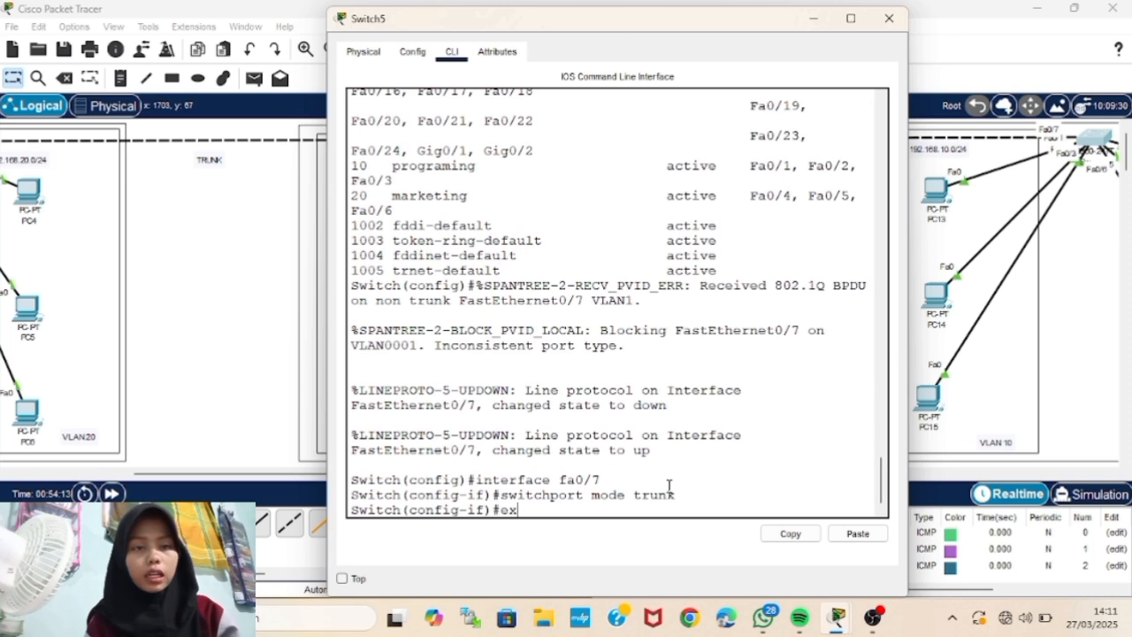
text(it)
key(Return)
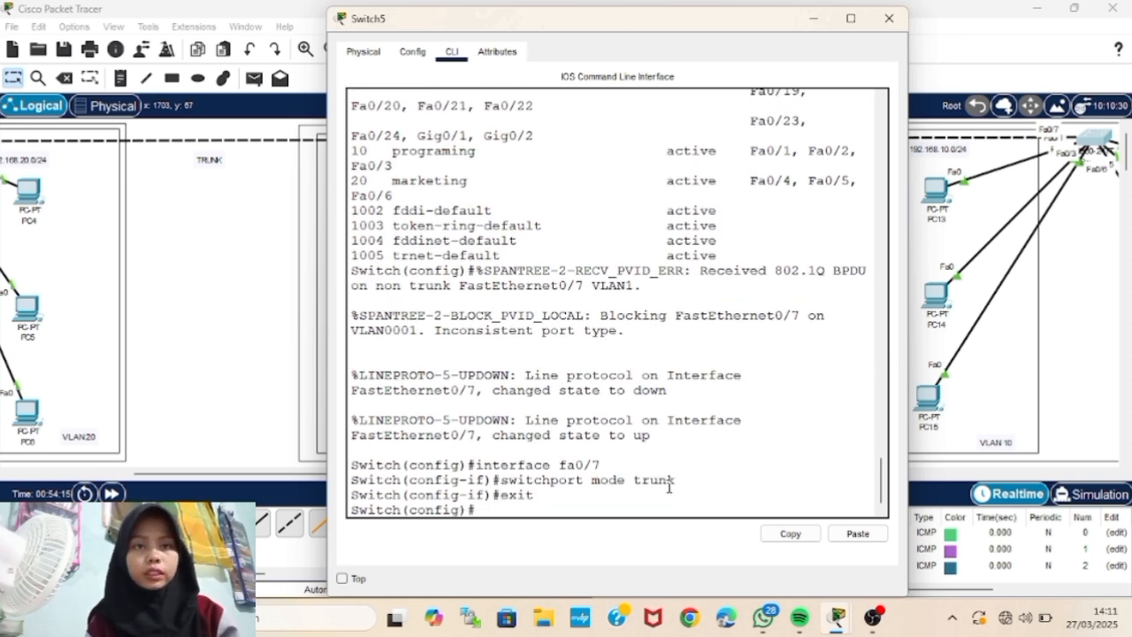
- Review Switch5's trunk status with do show interface trunk from configuration mode, and close the switch
text(show interface trunk)
key(Return)
text(do show in)
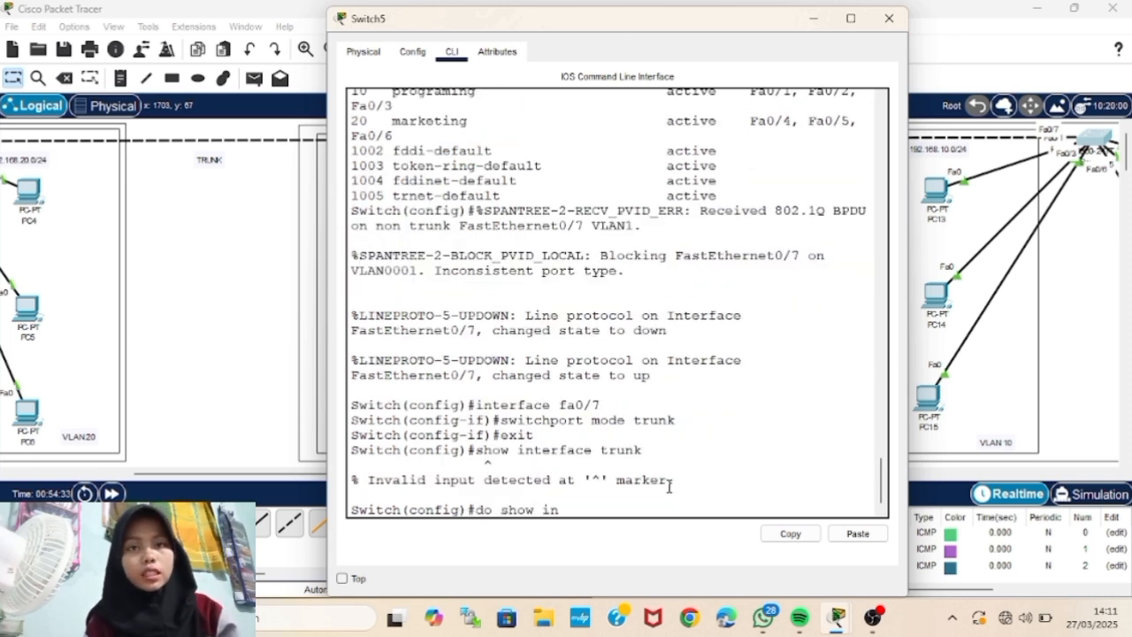
text(terface trunk)
key(Return)
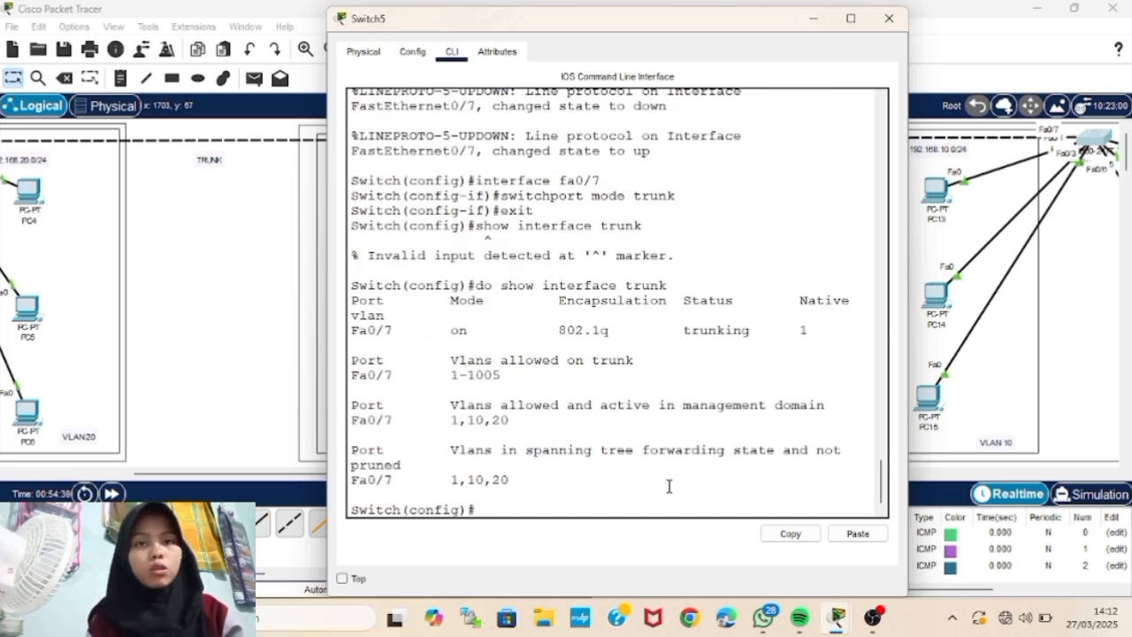
click(889, 18)
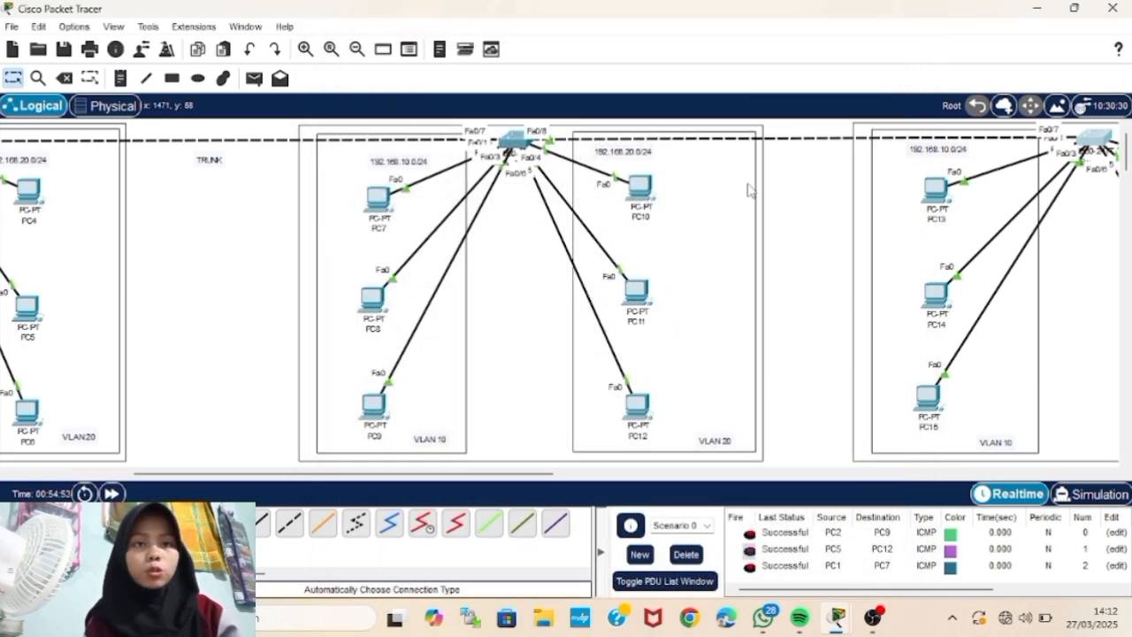
- Try to send a simple PDU from PC7 to PC13
click(254, 78)
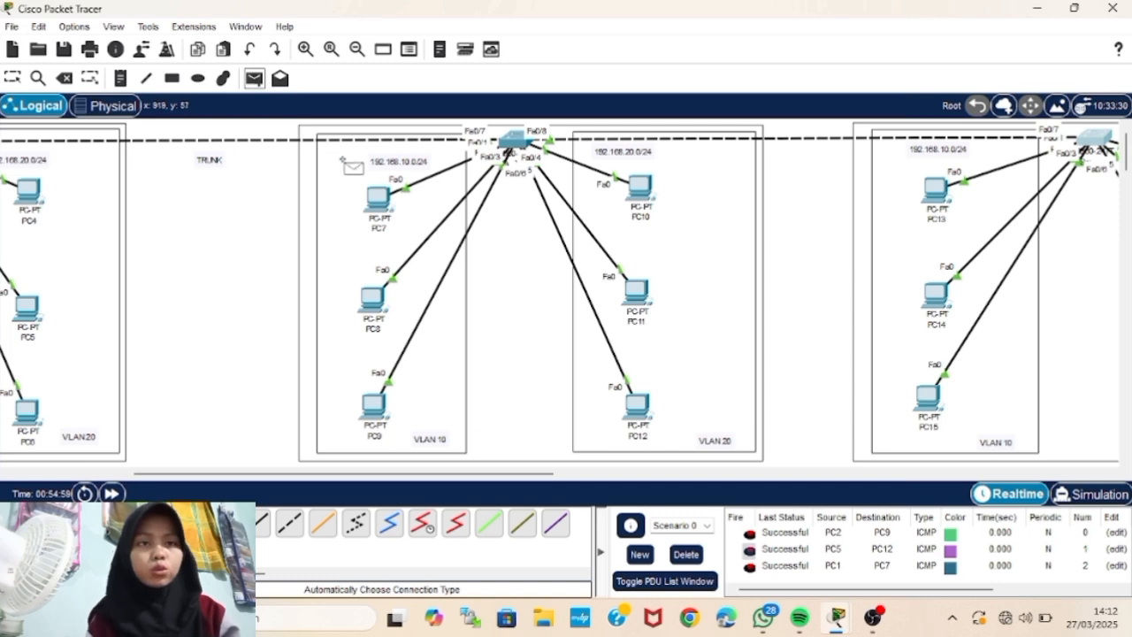
click(382, 200)
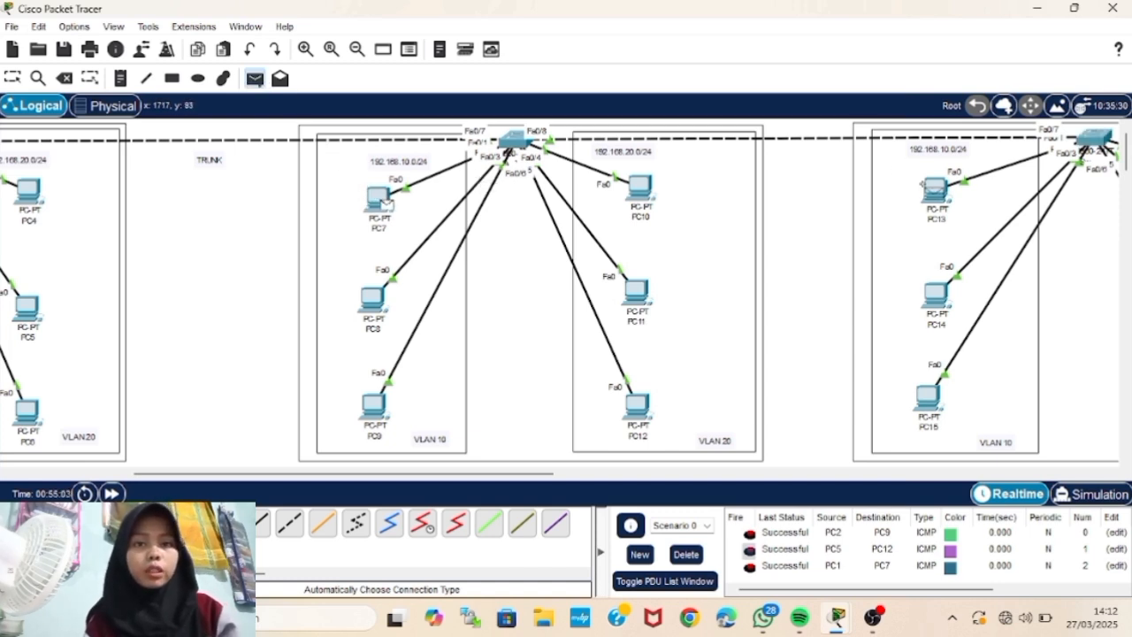
click(943, 193)
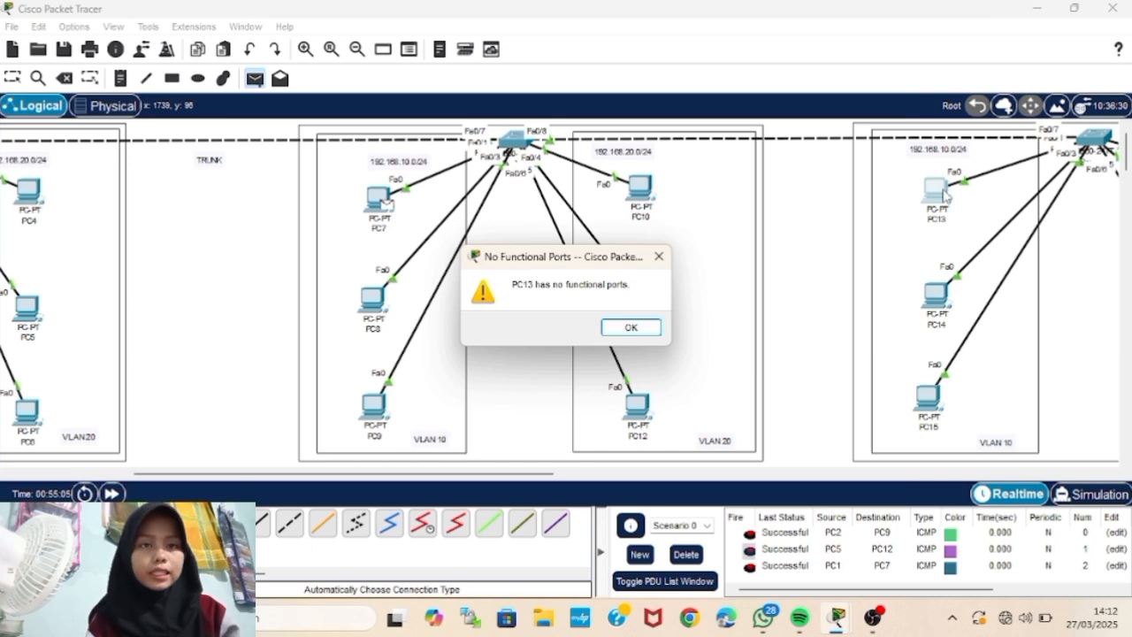
click(631, 327)
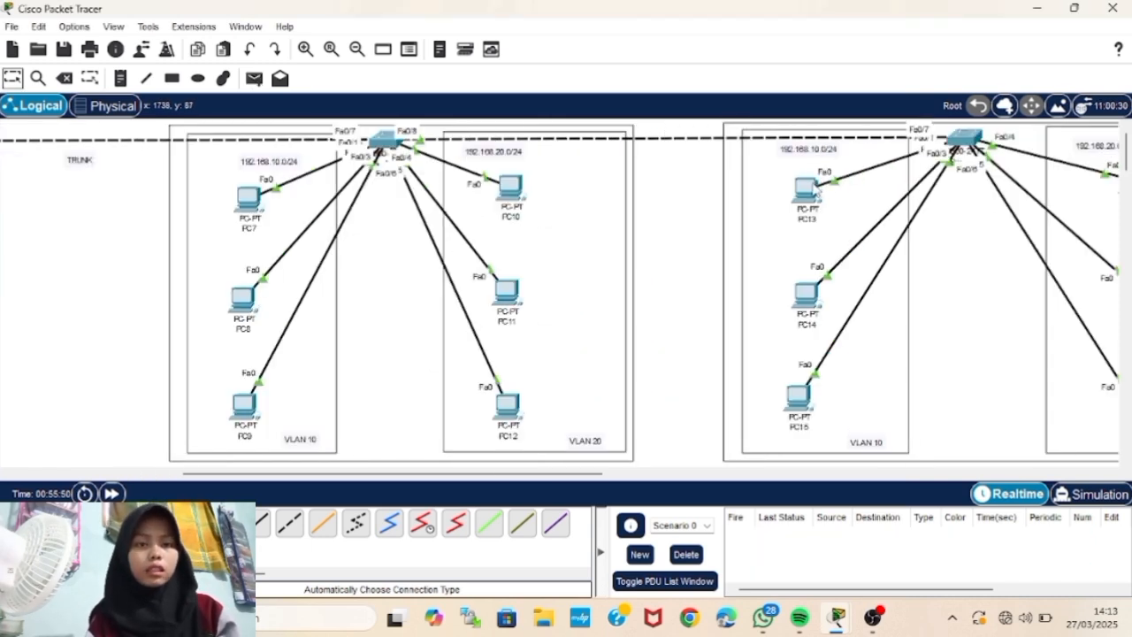
- Assign the static IPv4 addresses 192.168.10.7 to PC13 and 192.168.10.8 to PC14, each with the default subnet mask
click(817, 187)
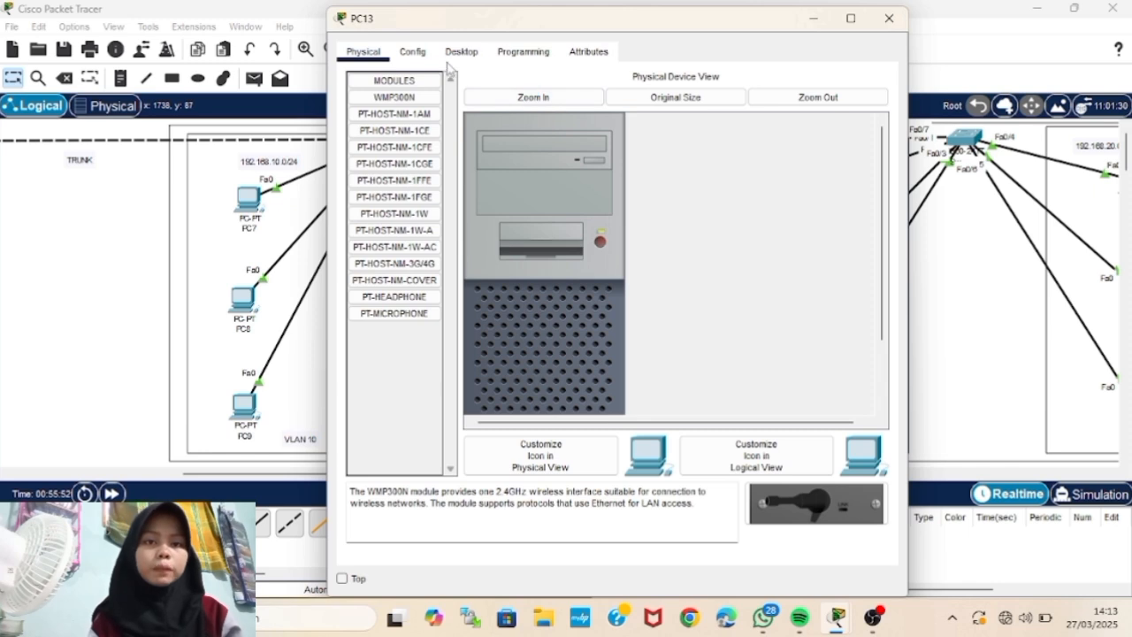
click(461, 53)
click(408, 111)
click(571, 167)
text(192.168.10)
text(.7)
double_click(572, 167)
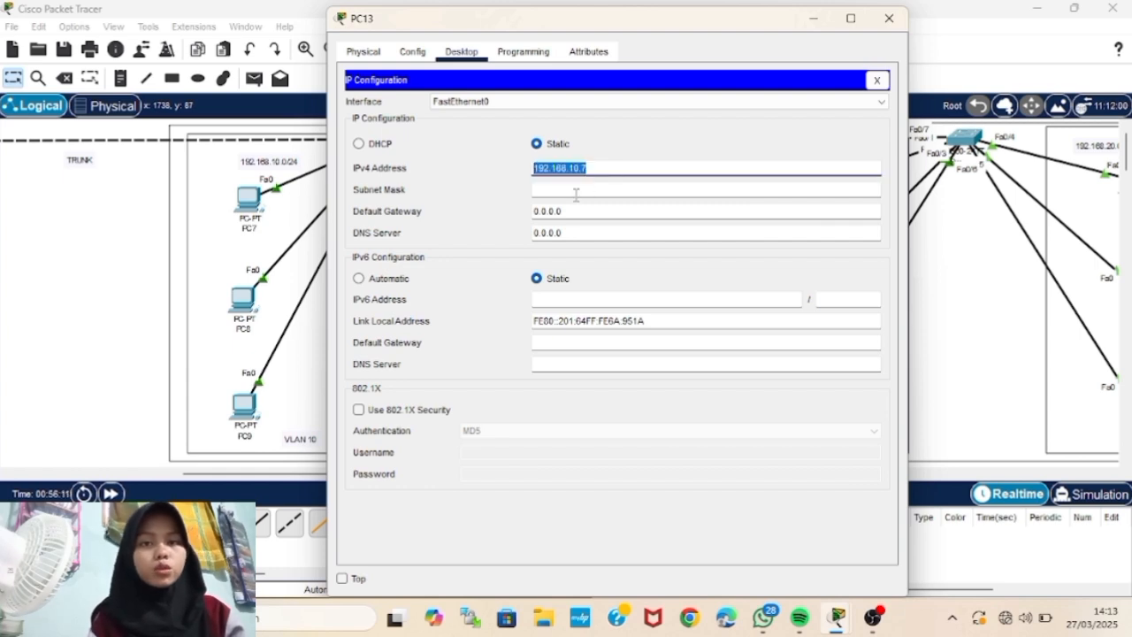
click(576, 190)
click(889, 18)
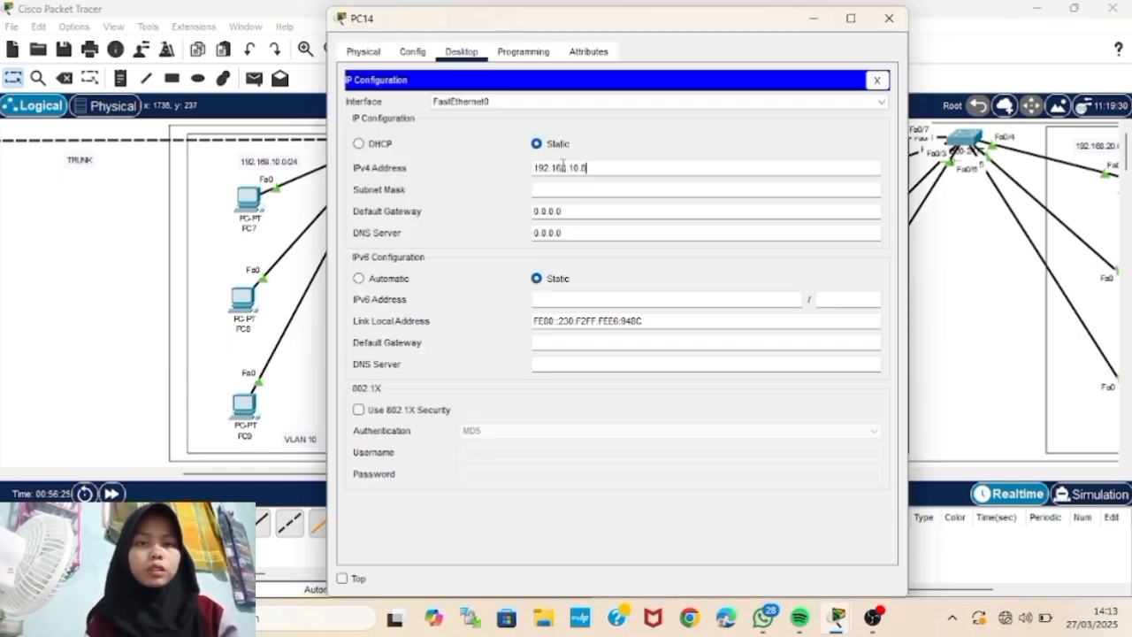
click(573, 189)
click(888, 18)
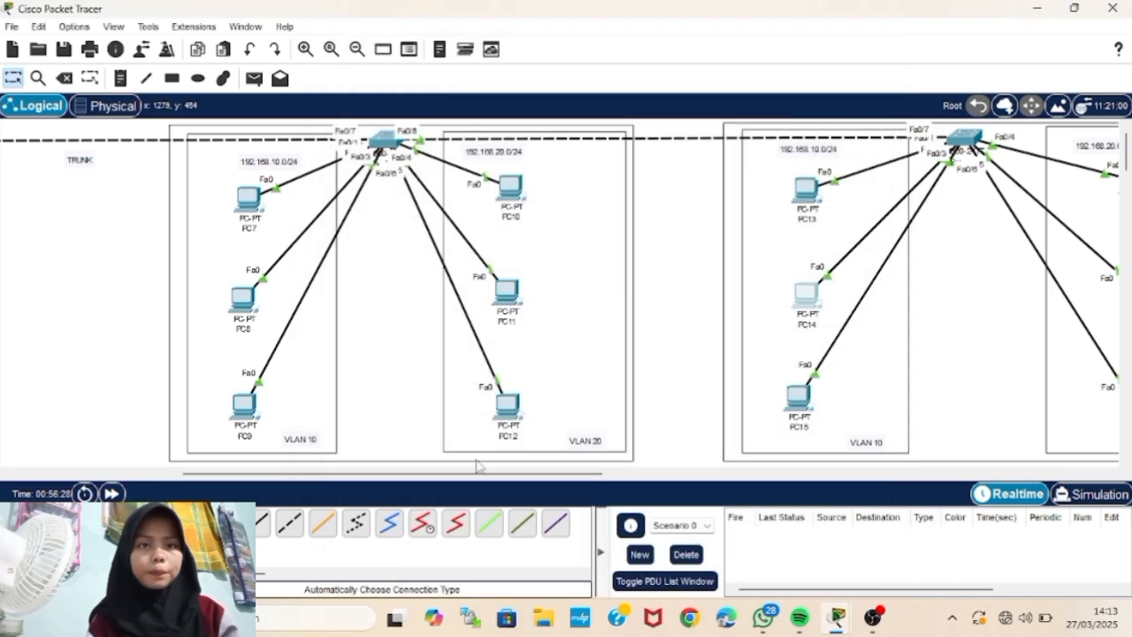
- Assign PC15 the static IPv4 address 192.168.10.9 with the default subnet mask, and close its window
click(798, 396)
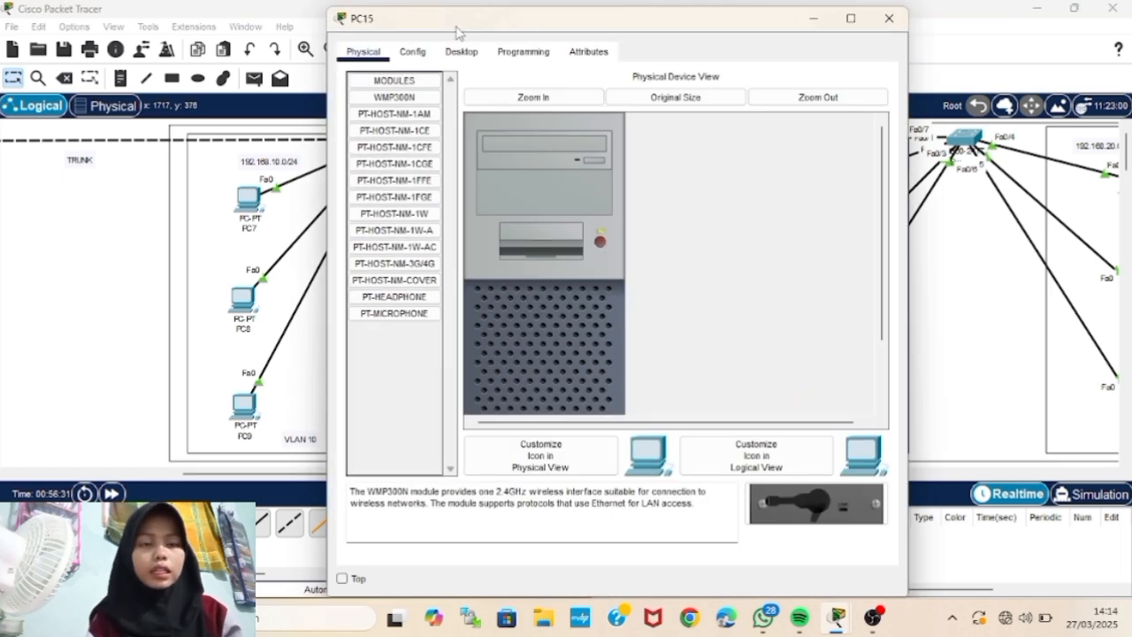
click(461, 51)
click(435, 147)
click(545, 168)
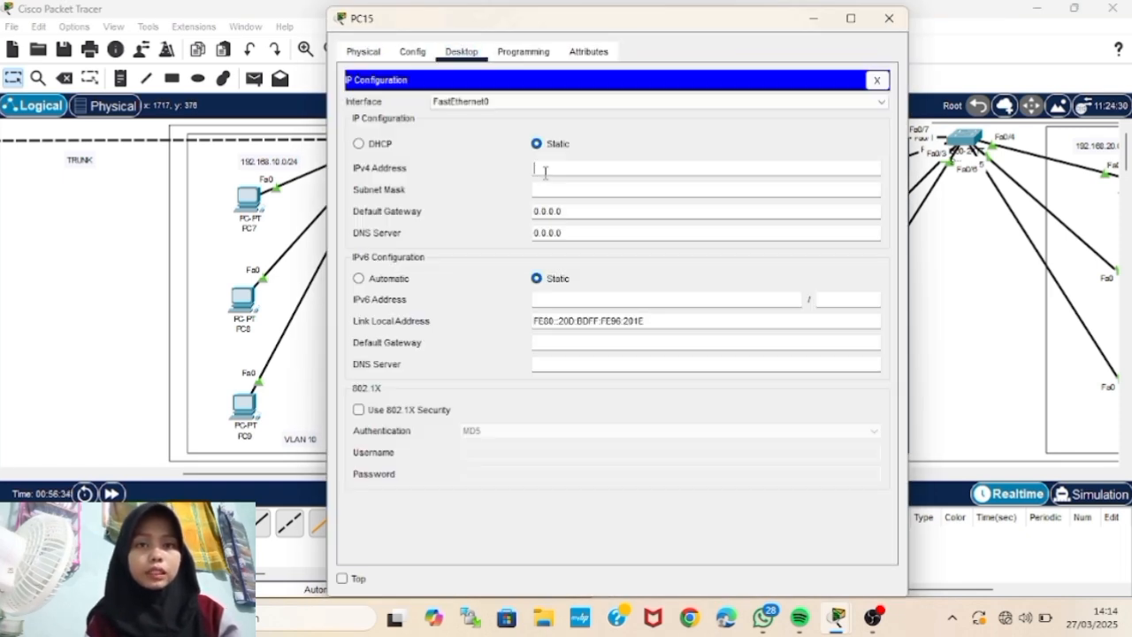
text(192.168.10.7.9)
click(555, 190)
click(888, 21)
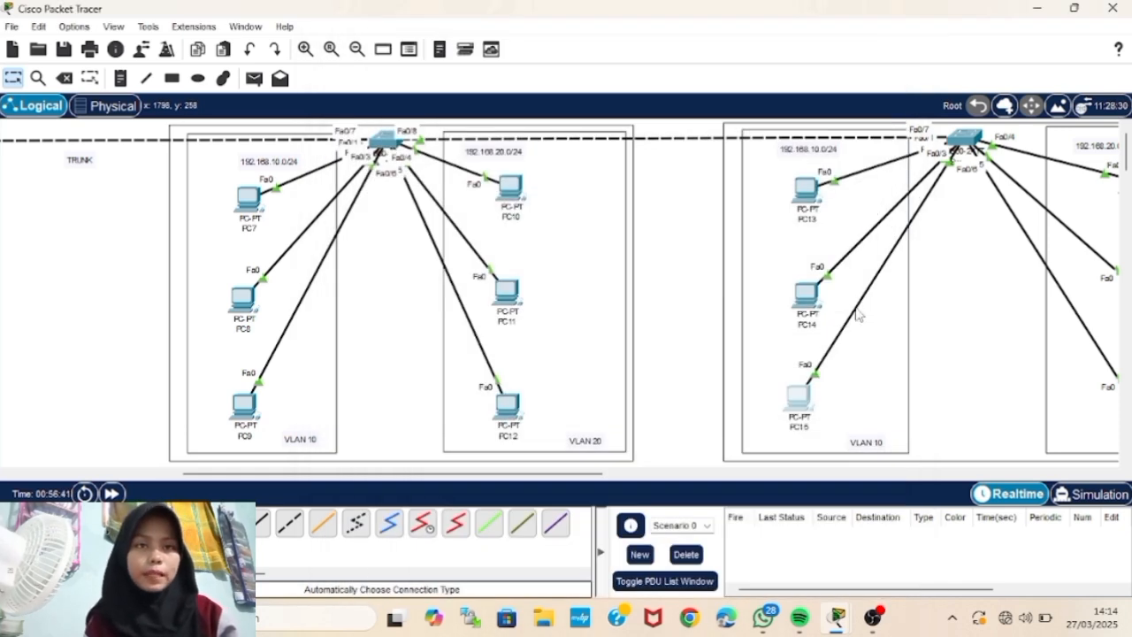
- Assign PC16 the static IPv4 address 192.168.20.7 with subnet mask 255.255.255.0, and close its window
scroll(796, 291, right, 8)
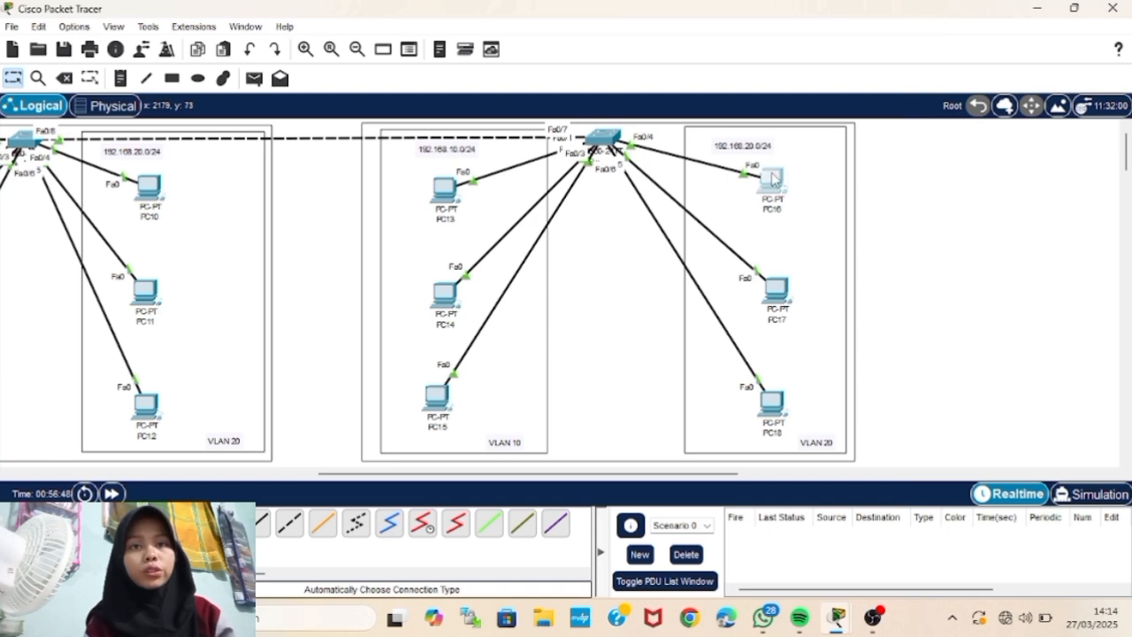
click(771, 179)
click(461, 51)
click(428, 119)
click(548, 169)
text(192)
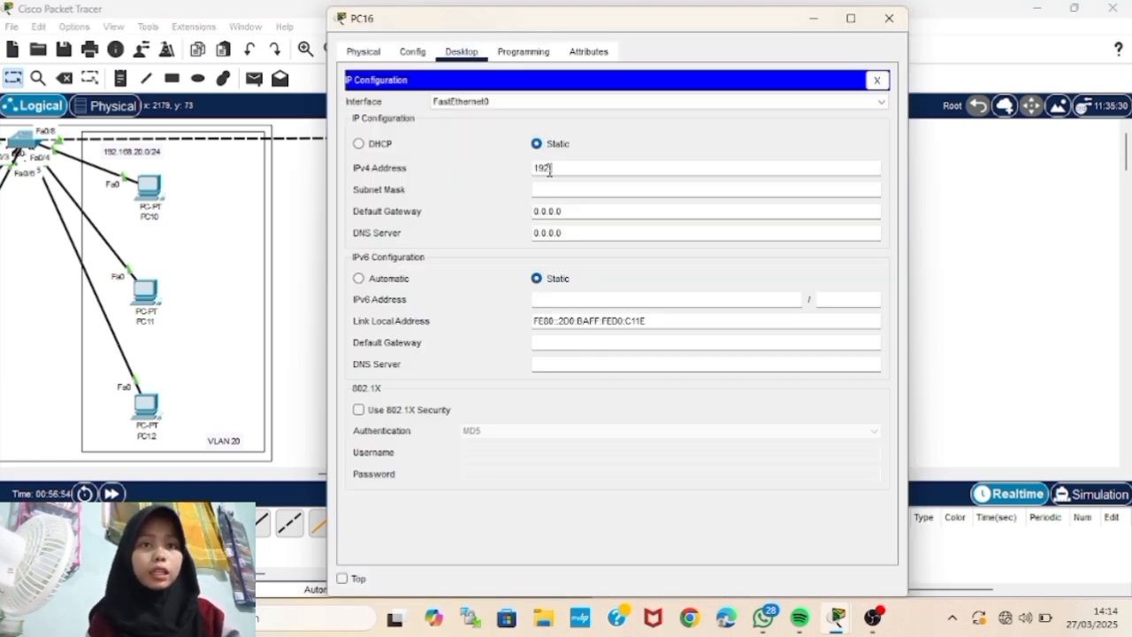
text(.168.20.7)
click(591, 186)
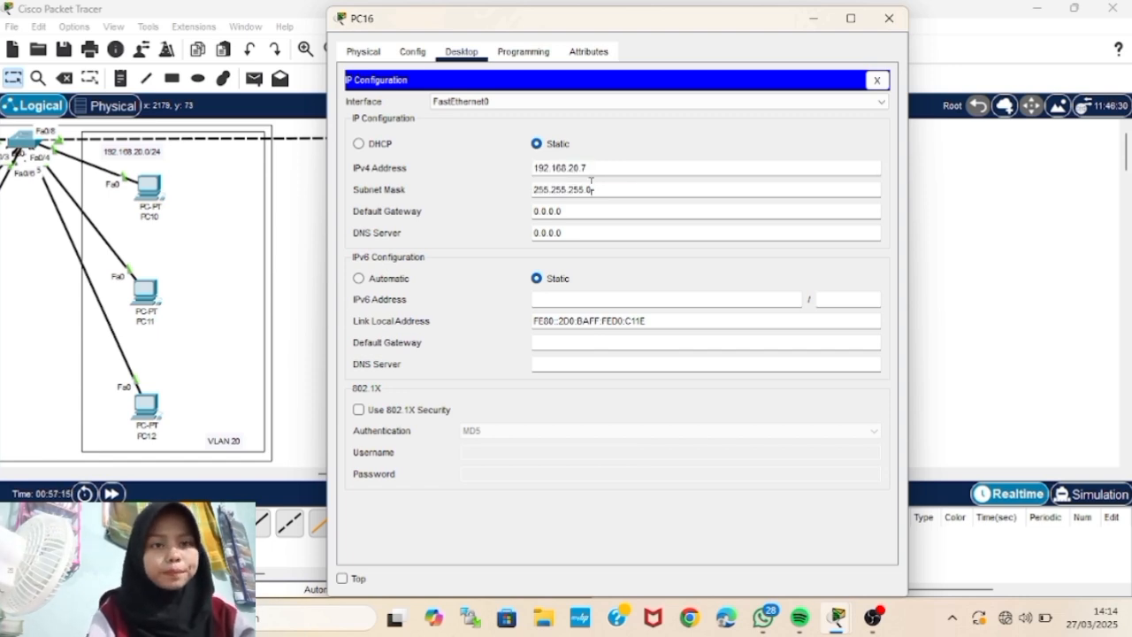
click(888, 17)
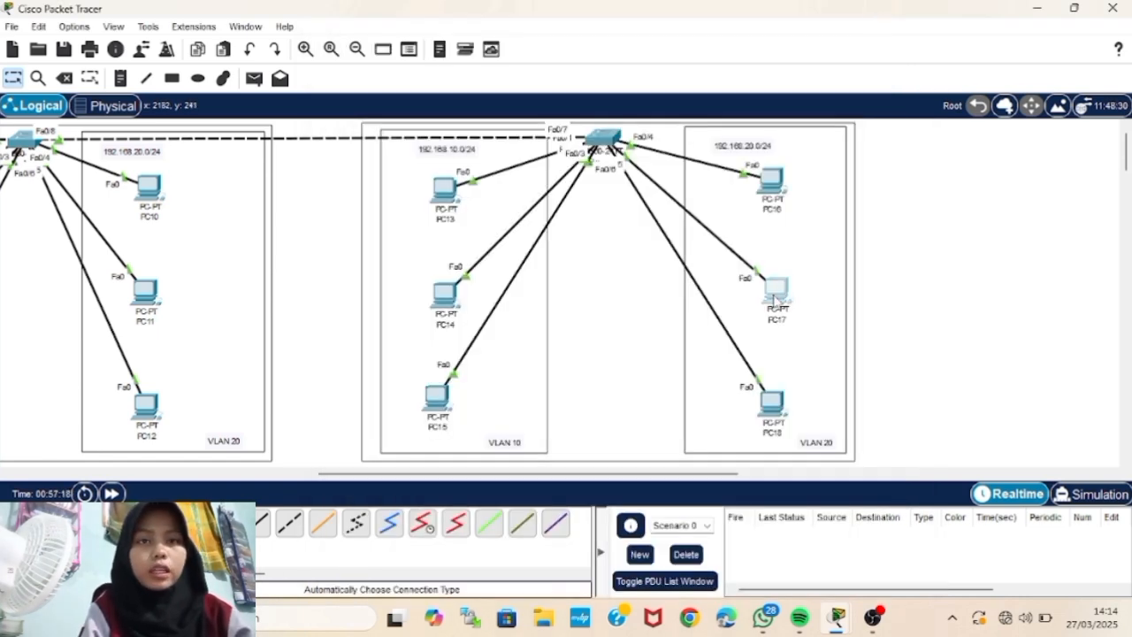
- Assign PC17 the static IPv4 address 192.168.20.8 with subnet mask 255.255.255.0
click(776, 299)
click(459, 52)
click(429, 130)
click(550, 164)
text(192.168.20.7)
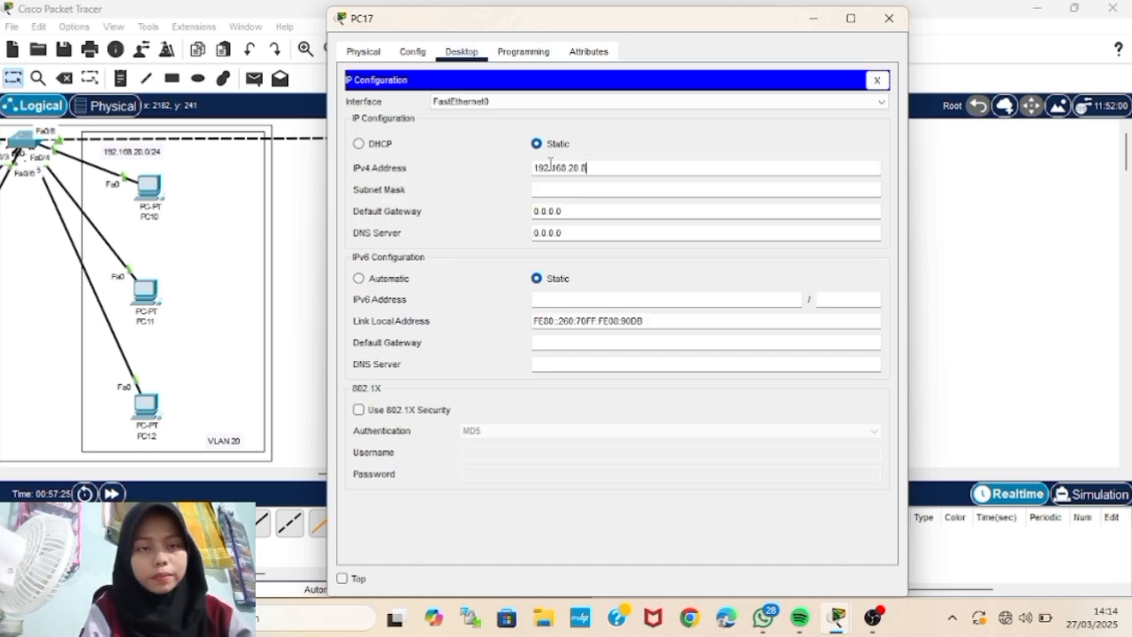
click(575, 189)
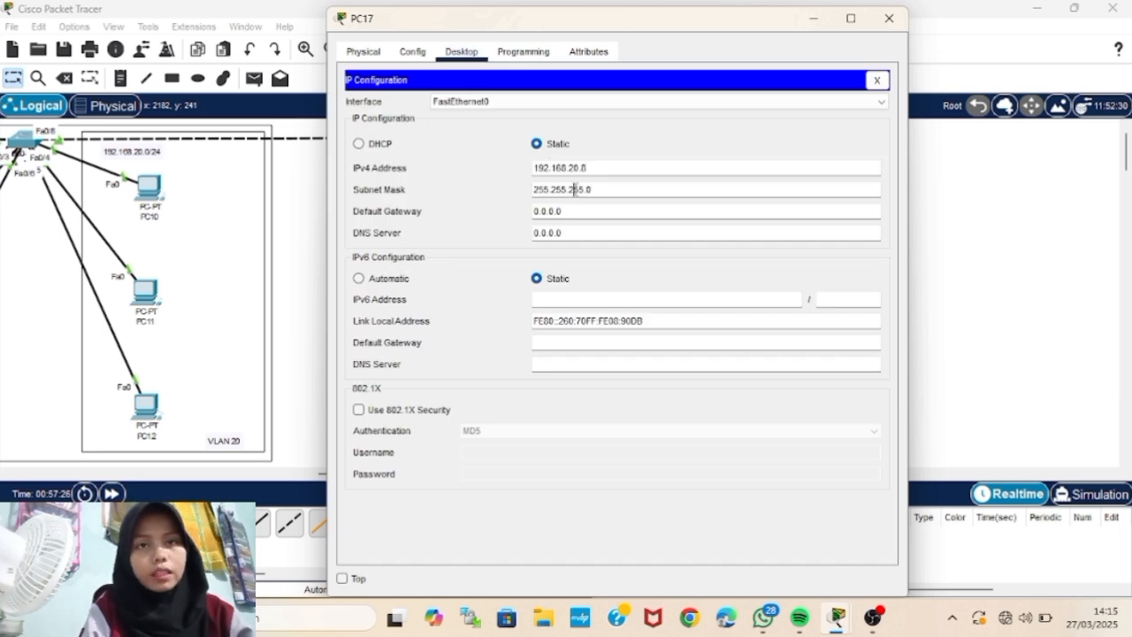
- Assign PC18 the static IPv4 address 192.168.20.9 with the default subnet mask, and close its window
click(889, 17)
click(772, 404)
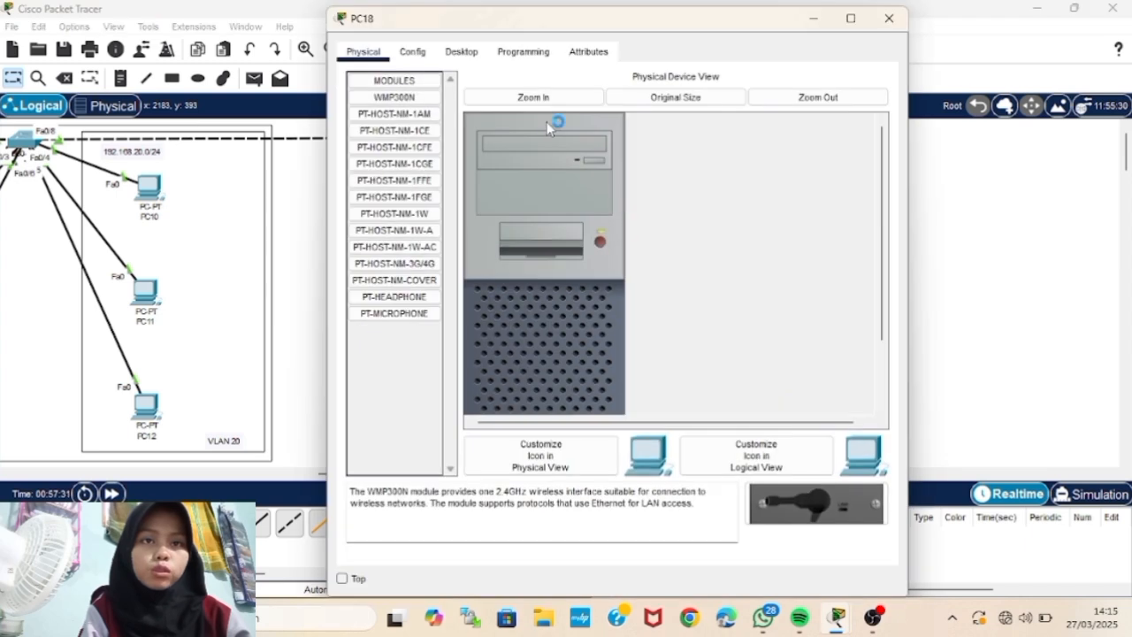
click(462, 51)
click(421, 128)
click(559, 166)
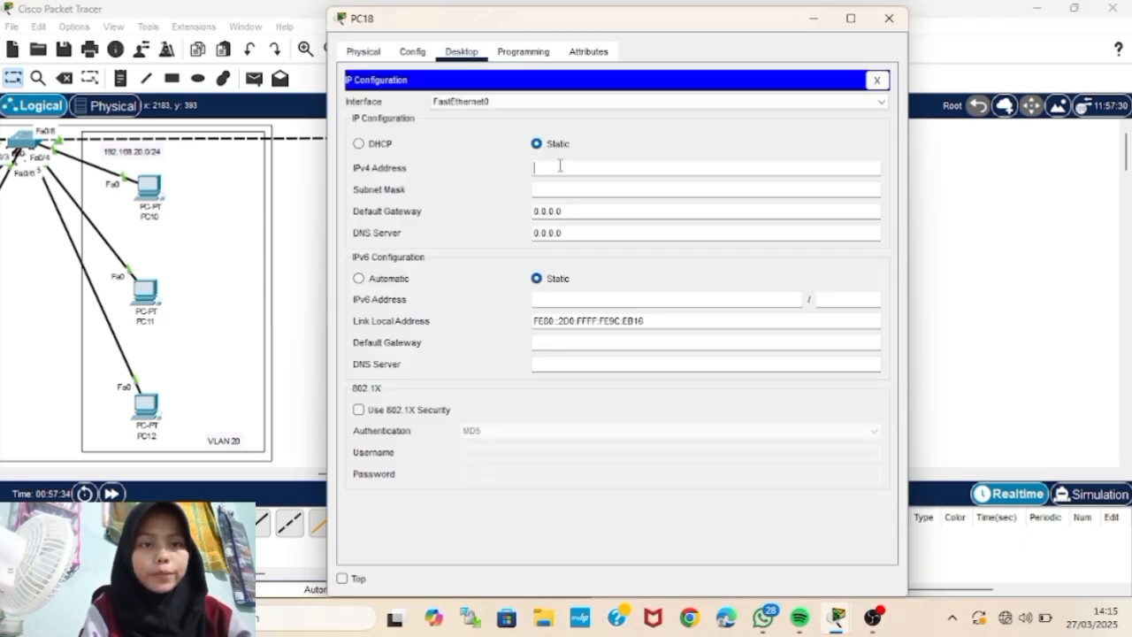
text(192.168.20.7)
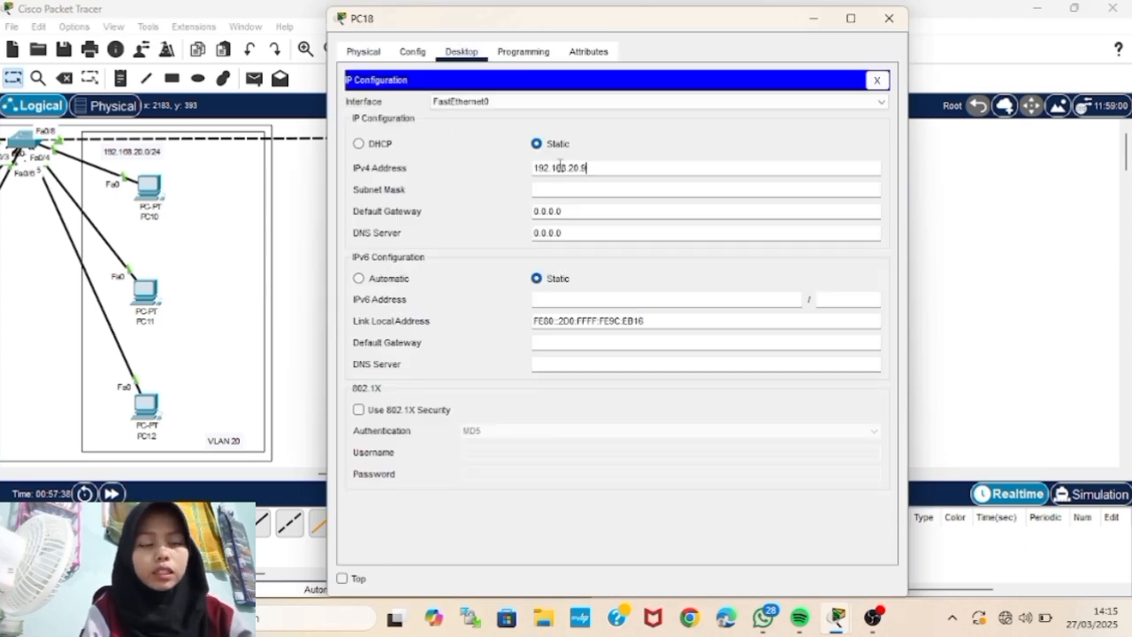
click(571, 188)
click(888, 18)
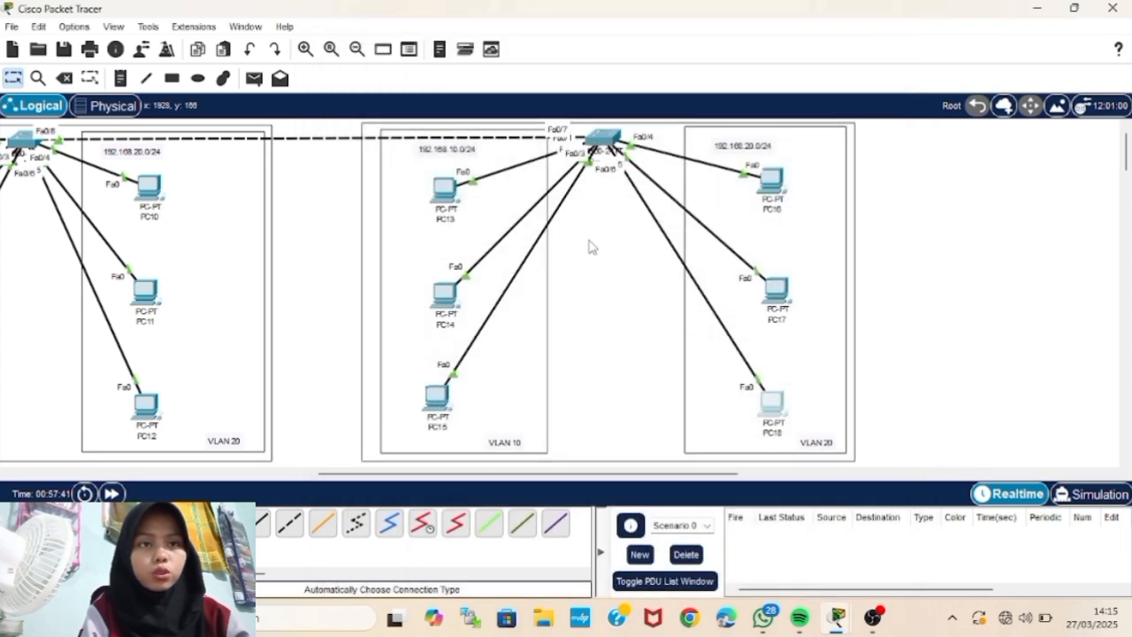
- Test same-VLAN connectivity by sending simple PDUs from PC7 to PC13 and from PC12 to PC18
scroll(593, 246, left, 3)
click(254, 77)
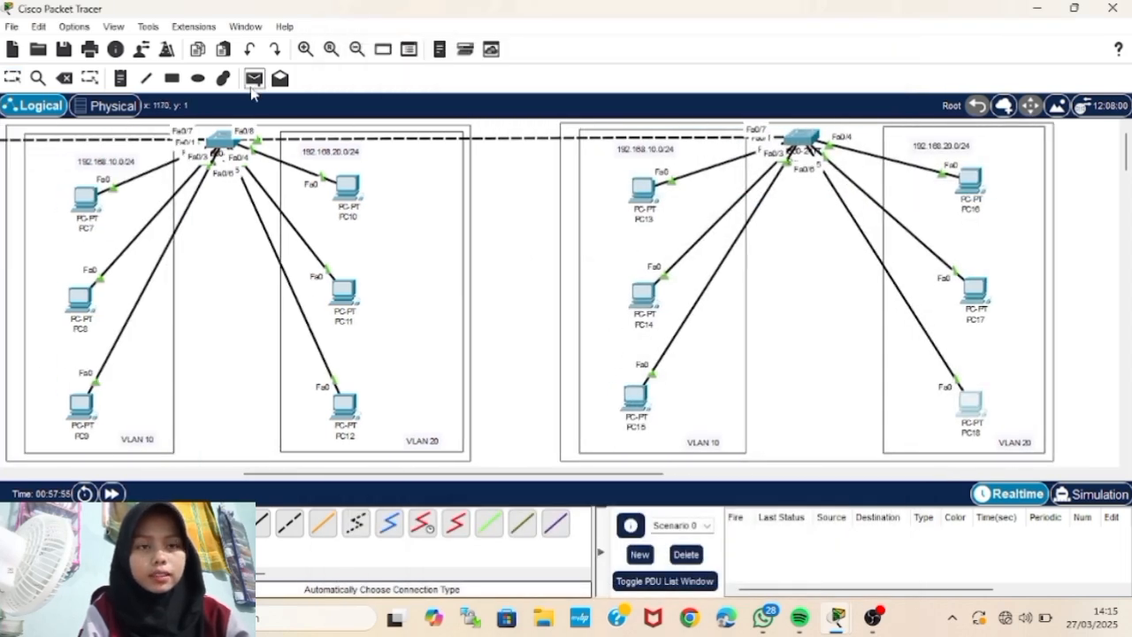
click(86, 197)
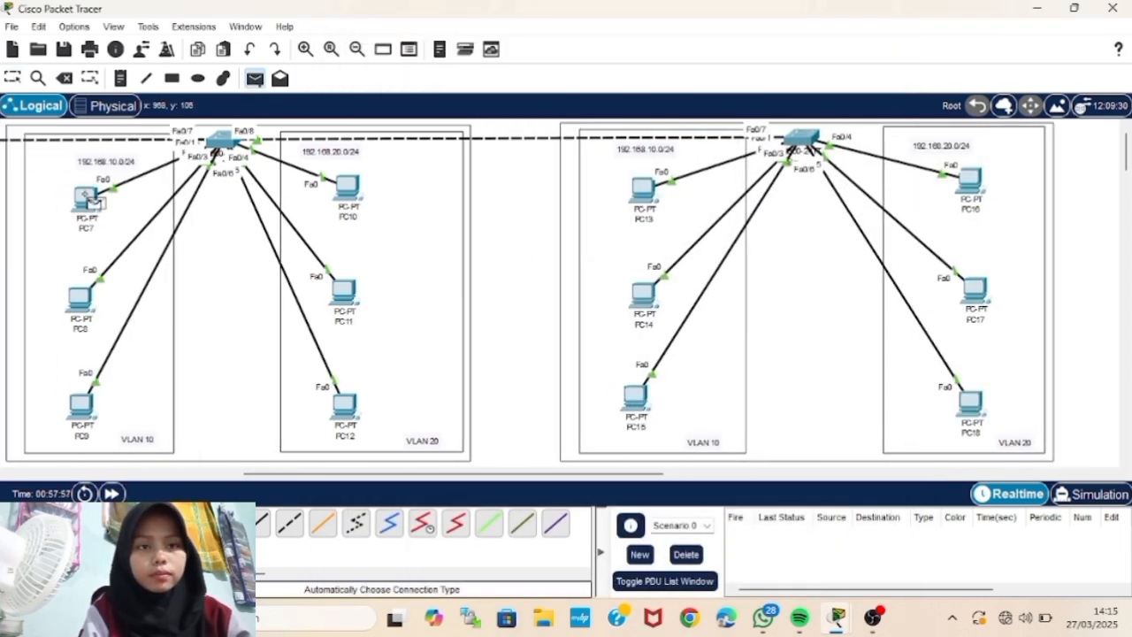
click(642, 189)
click(254, 78)
click(345, 405)
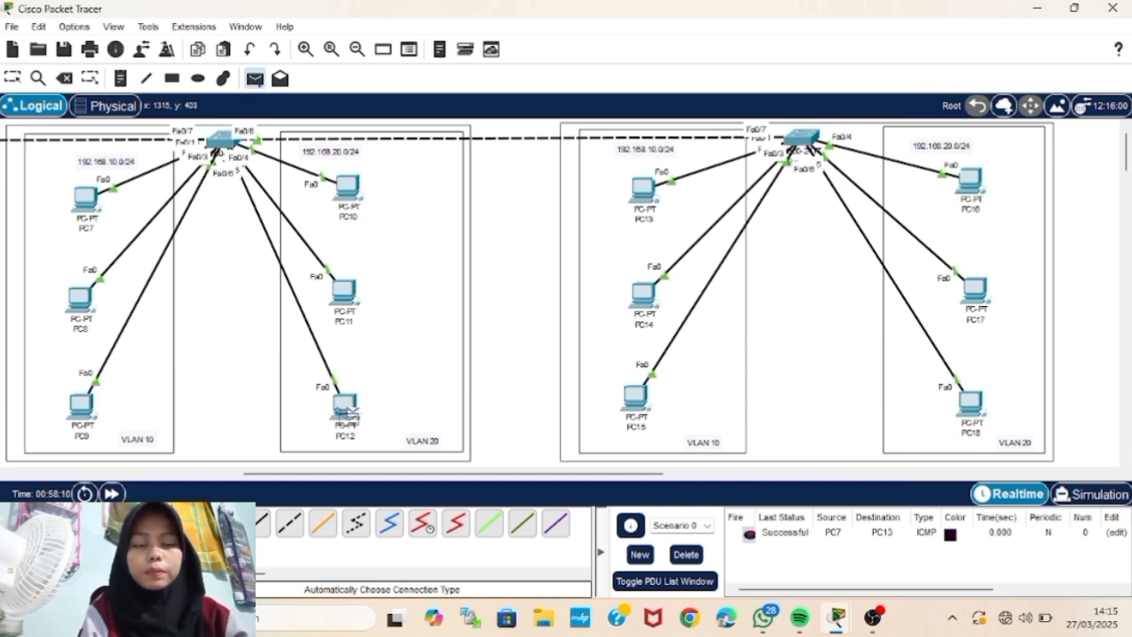
click(970, 403)
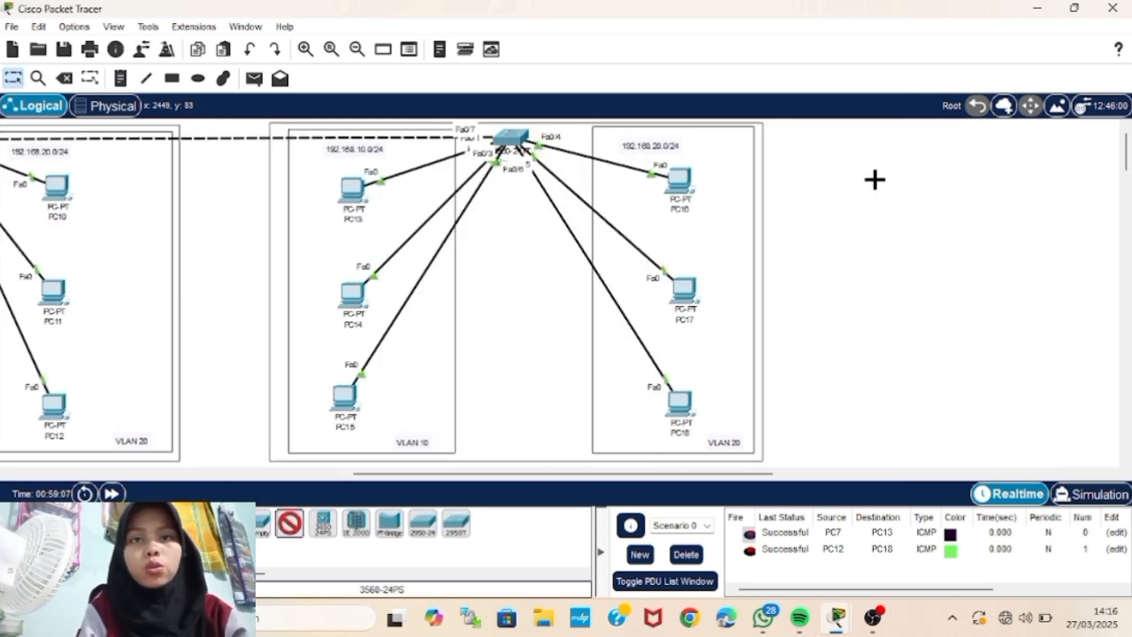
- Add a 3560-24PS multilayer switch beside the last VLAN 20 area and cable its Fa0/1 to Switch5's Fa0/8
click(923, 156)
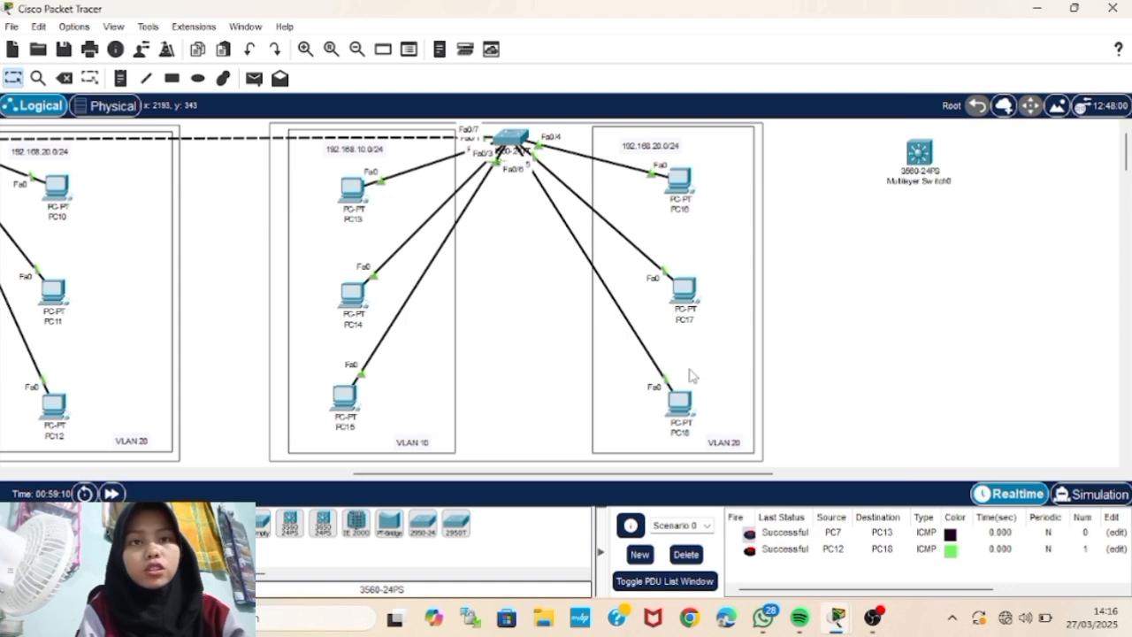
drag(921, 156, 943, 156)
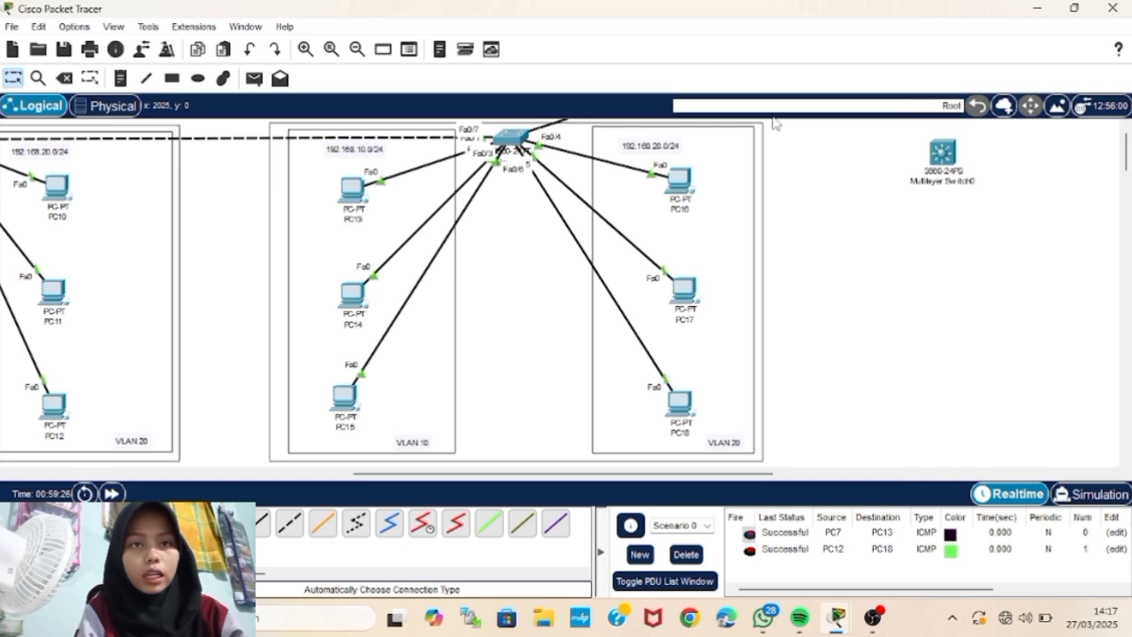
click(944, 157)
drag(954, 158, 913, 146)
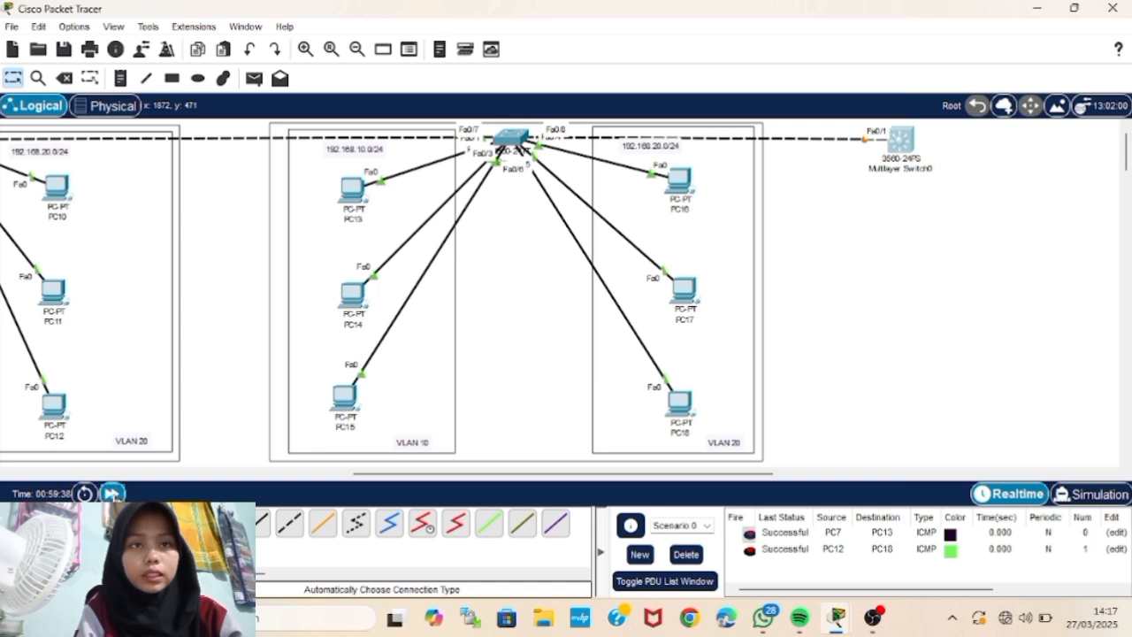
click(114, 493)
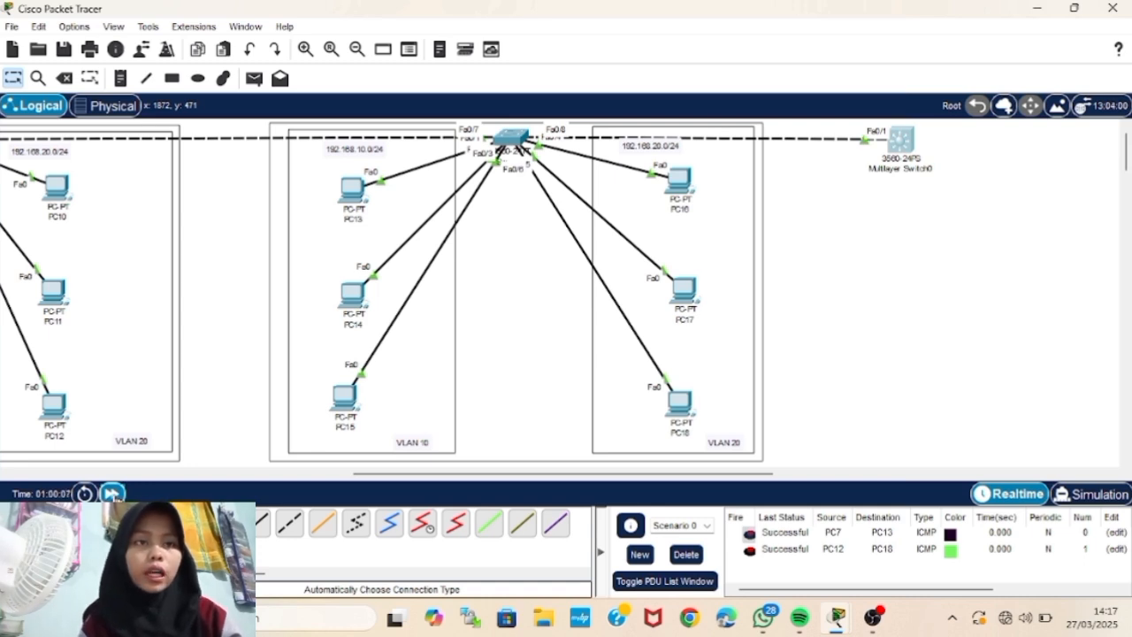
- Configure Switch5's interface fa0/8 with switchport mode trunk and exit interface configuration
click(511, 138)
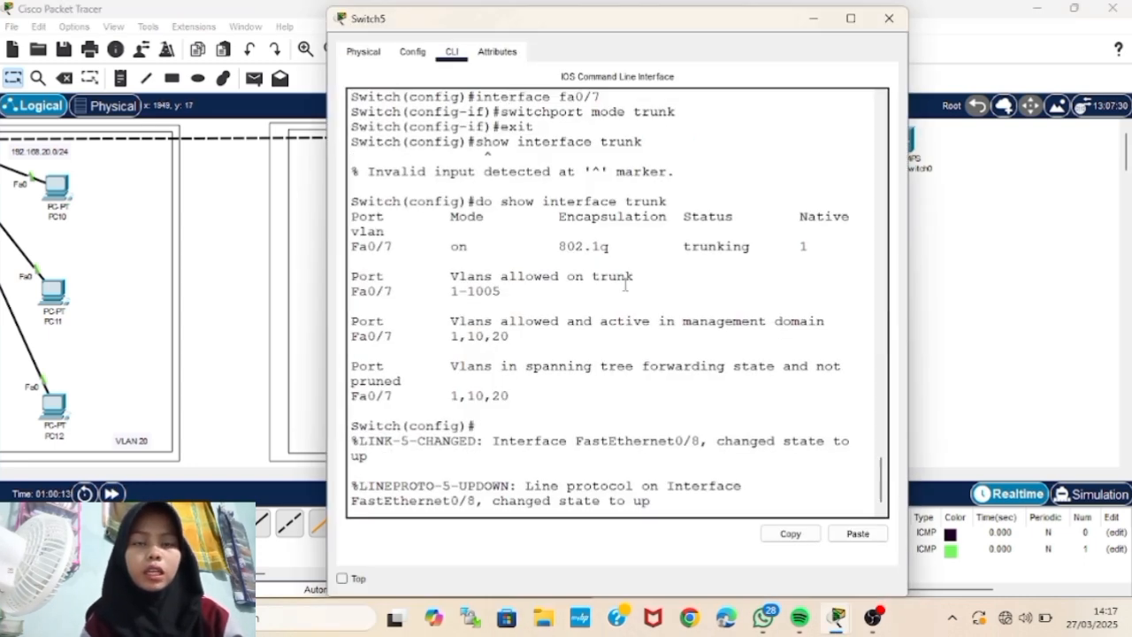
scroll(624, 283, down, 1)
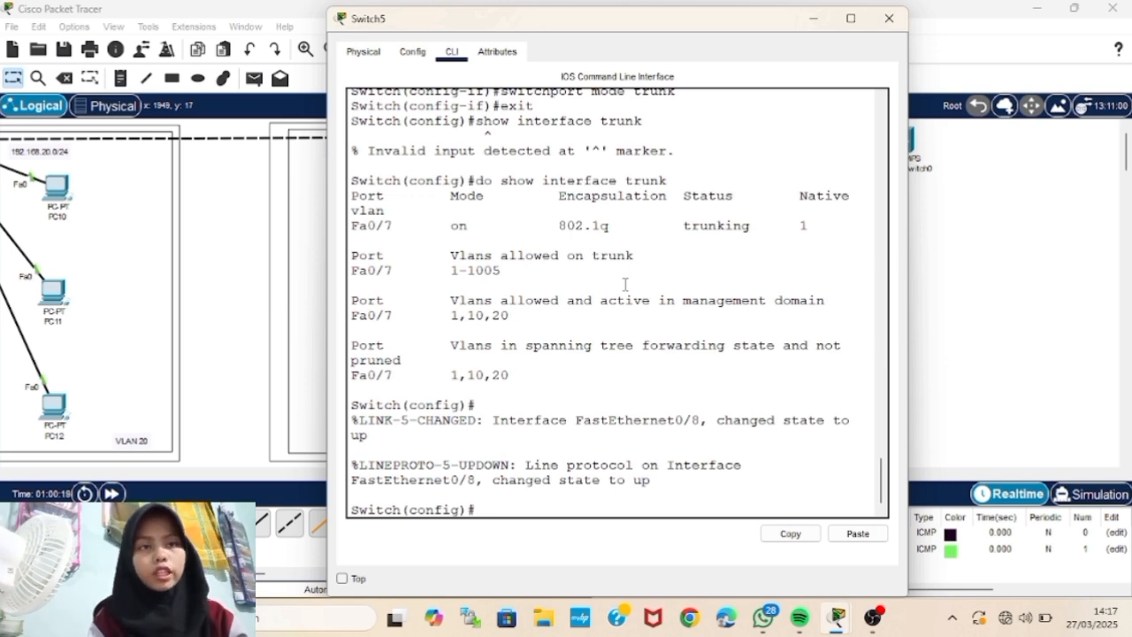
text(interface fa0/8)
key(Return)
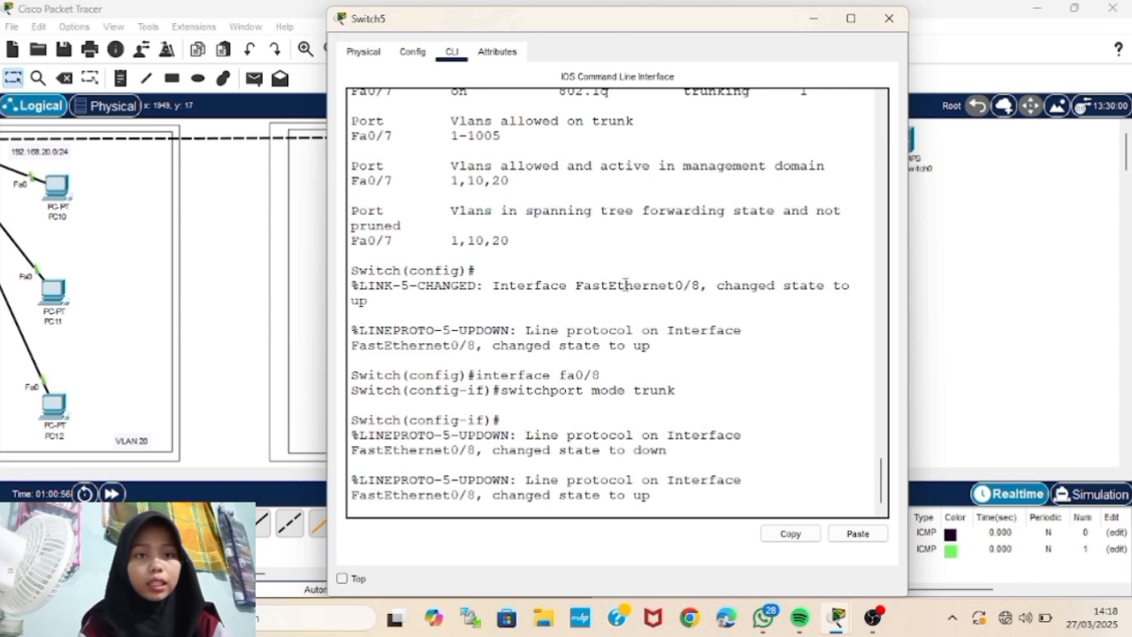
key(Return)
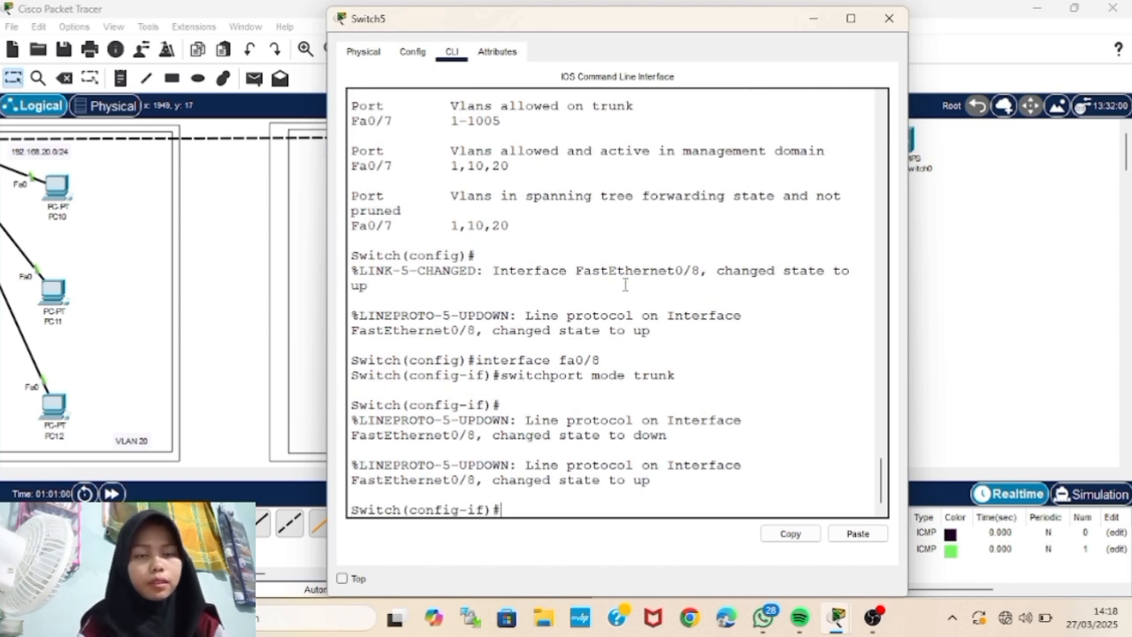
text(exit)
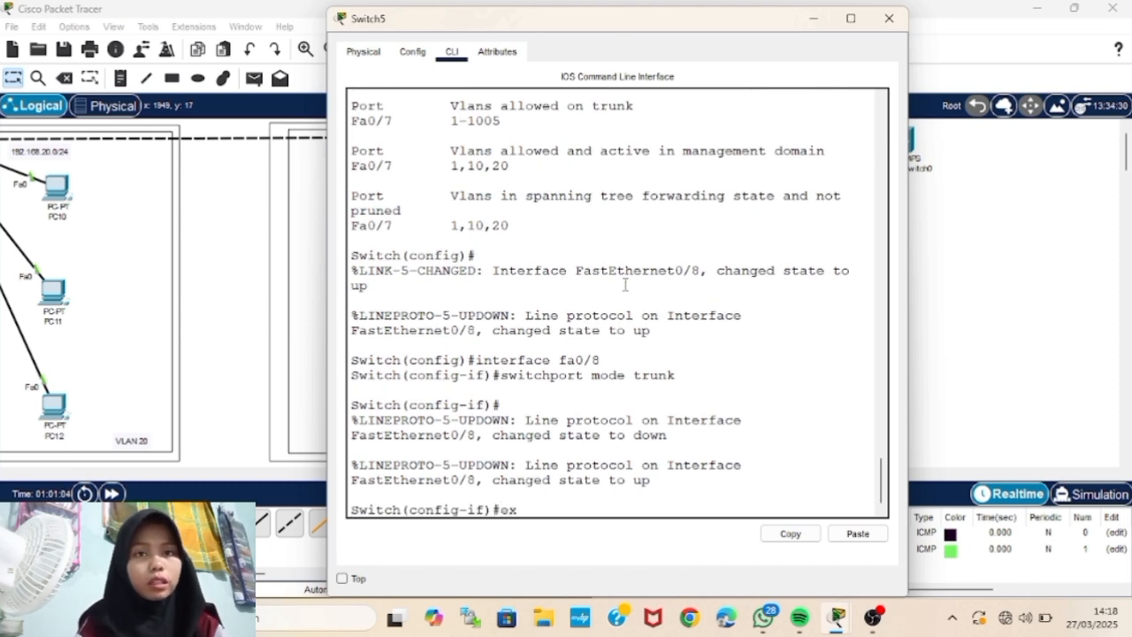
key(Return)
- Display Switch5's trunk interfaces with do show interface trunk, check the Fa0/8 entry, and close the switch window
text(do show i)
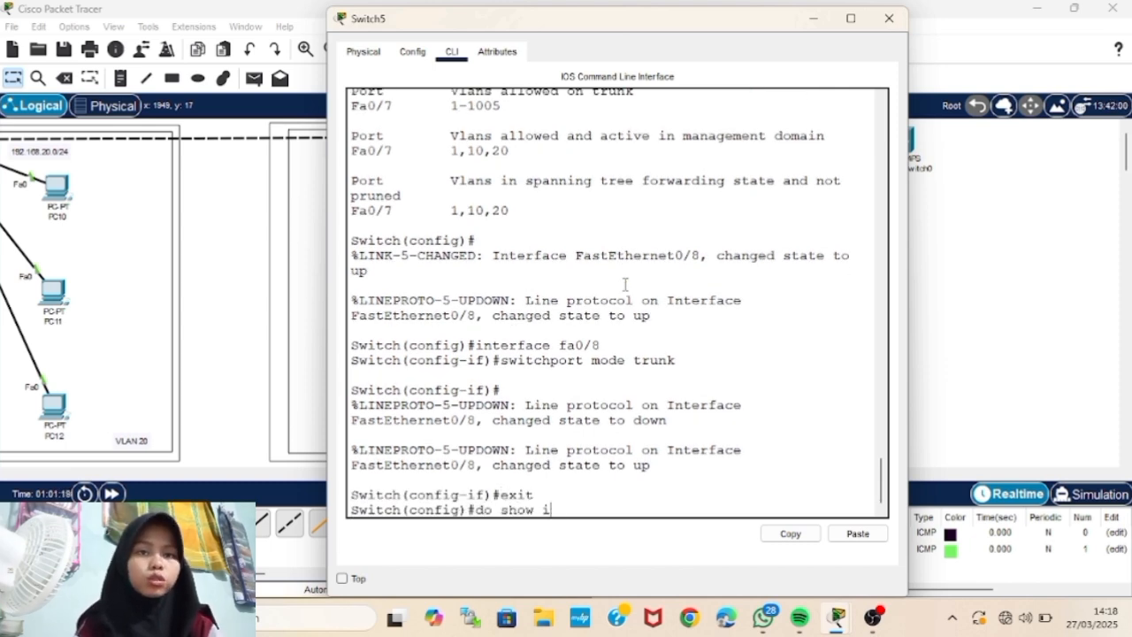
text(nterface trunk)
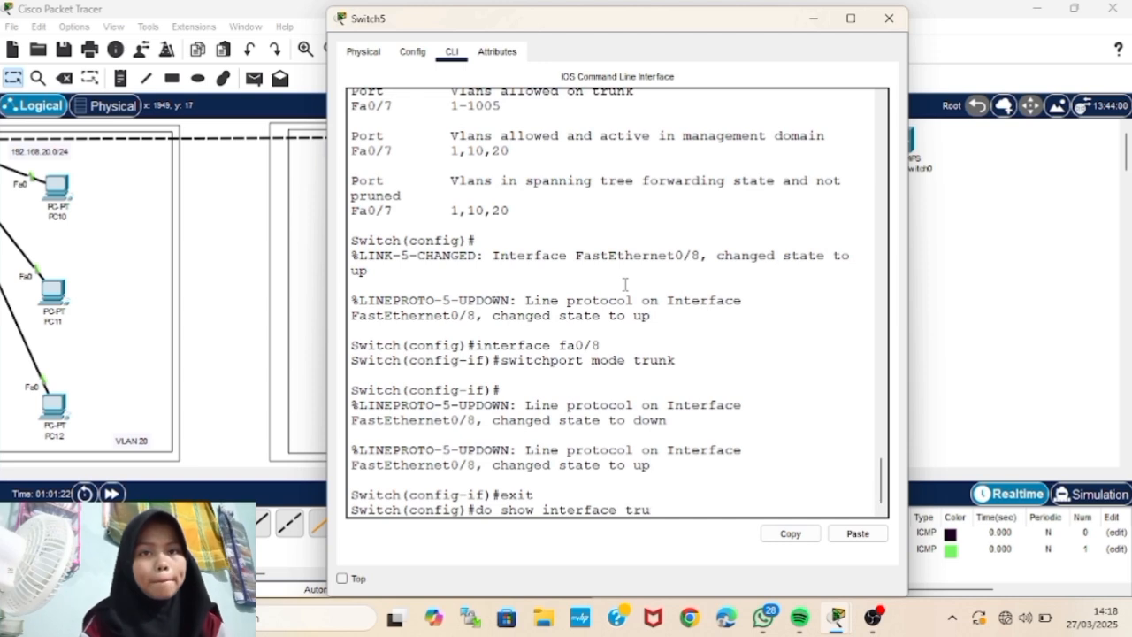
key(Return)
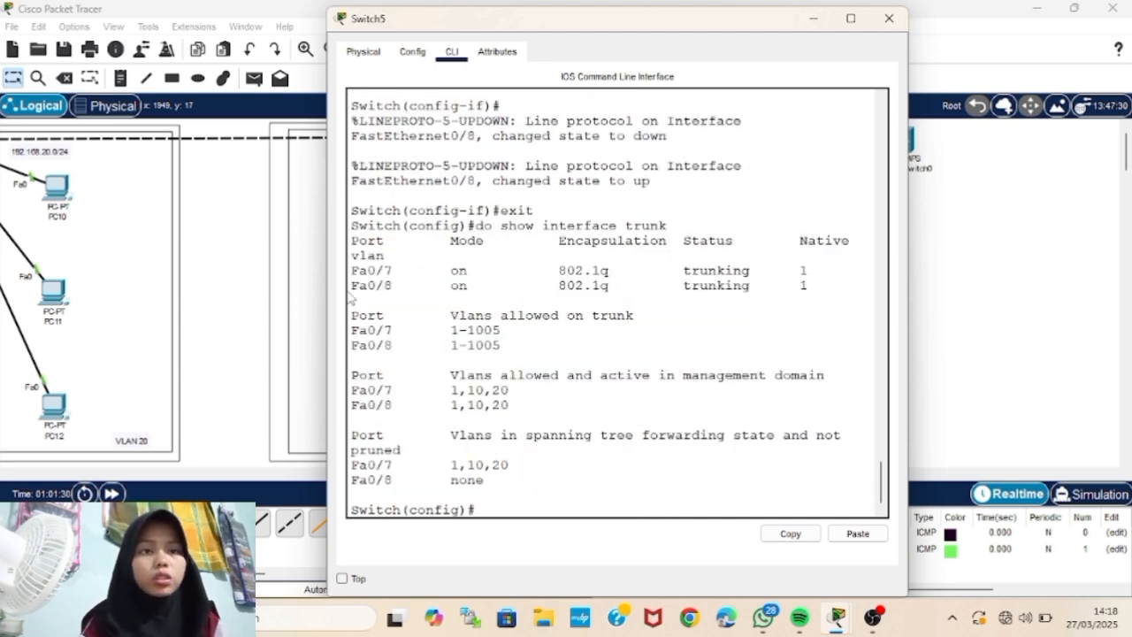
drag(352, 289, 808, 286)
click(492, 294)
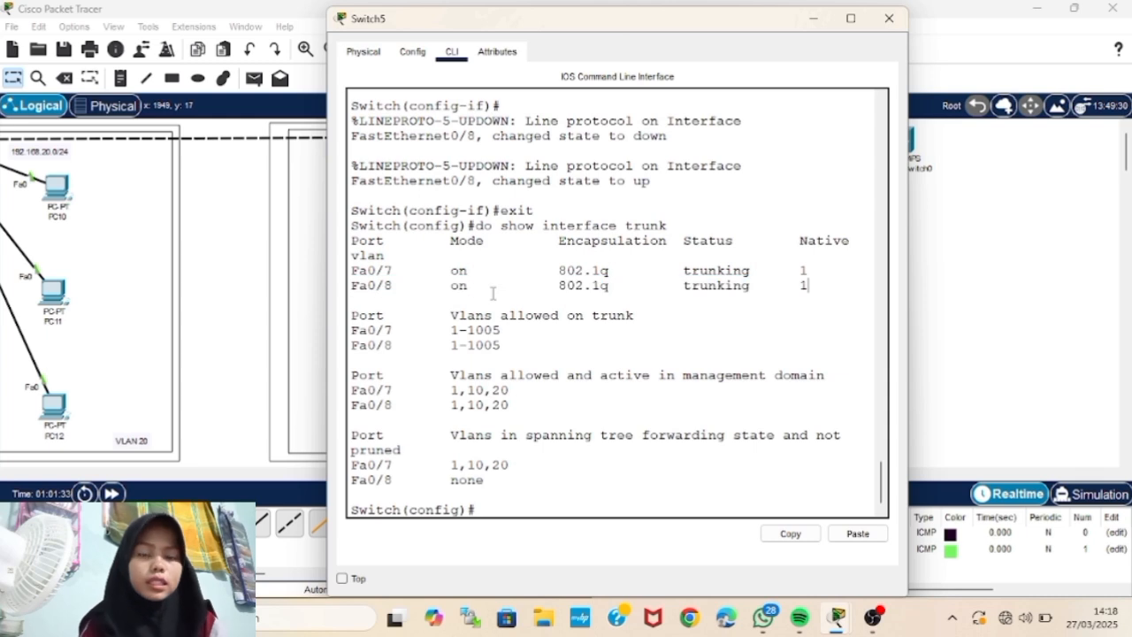
click(889, 18)
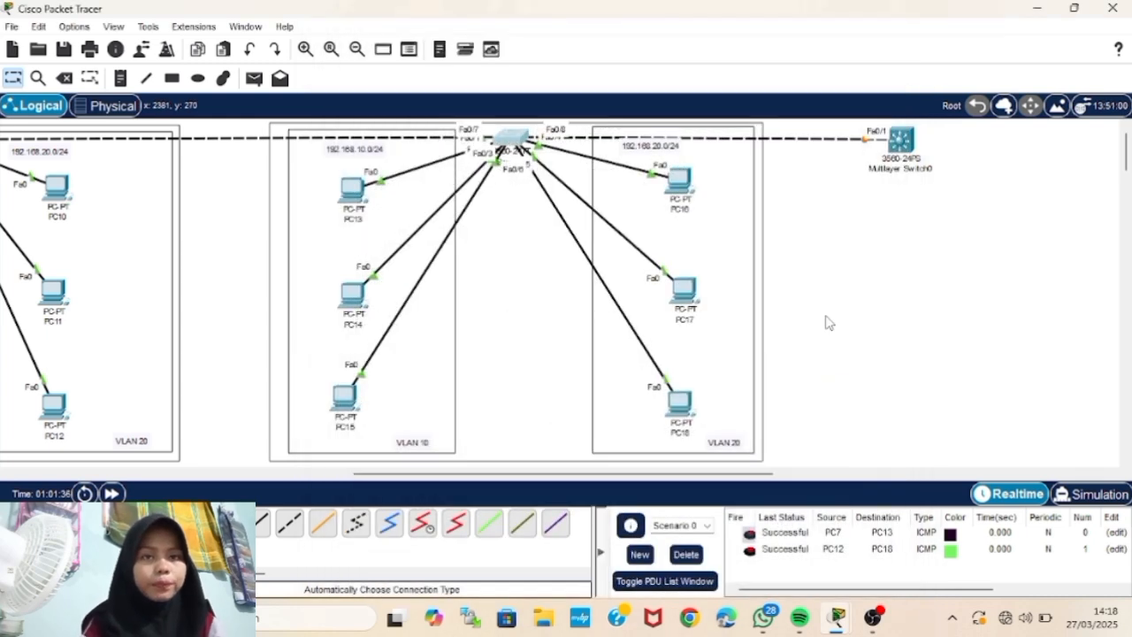
- Decline Multilayer Switch0's initial configuration dialog, enter global configuration, and try to set interface fa0/1 to switchport mode trunk
click(900, 141)
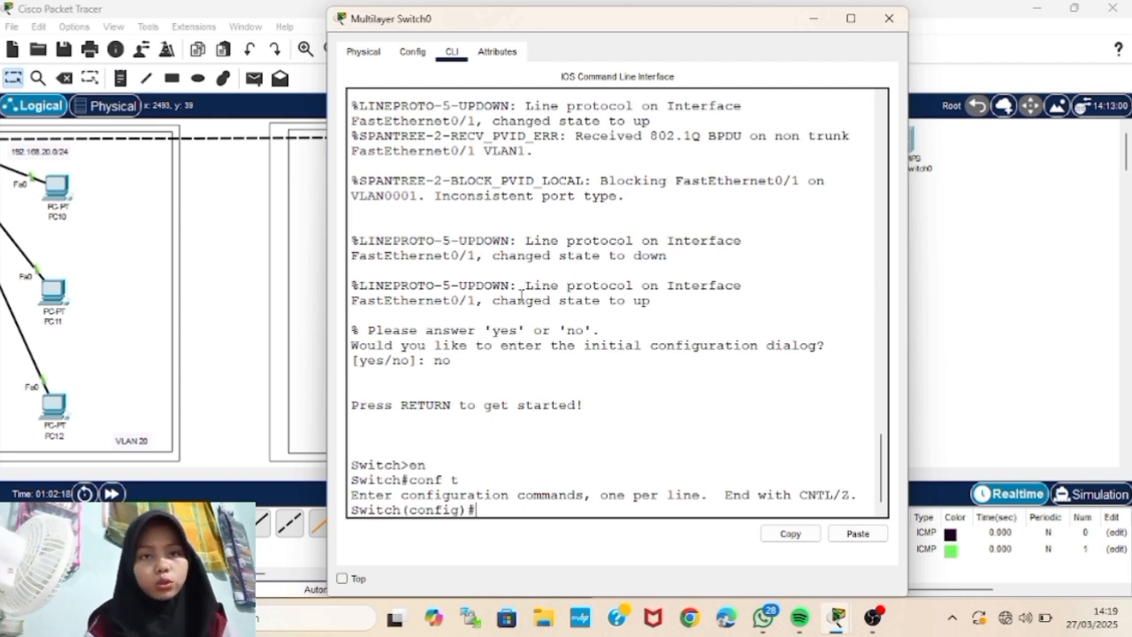
text(inter)
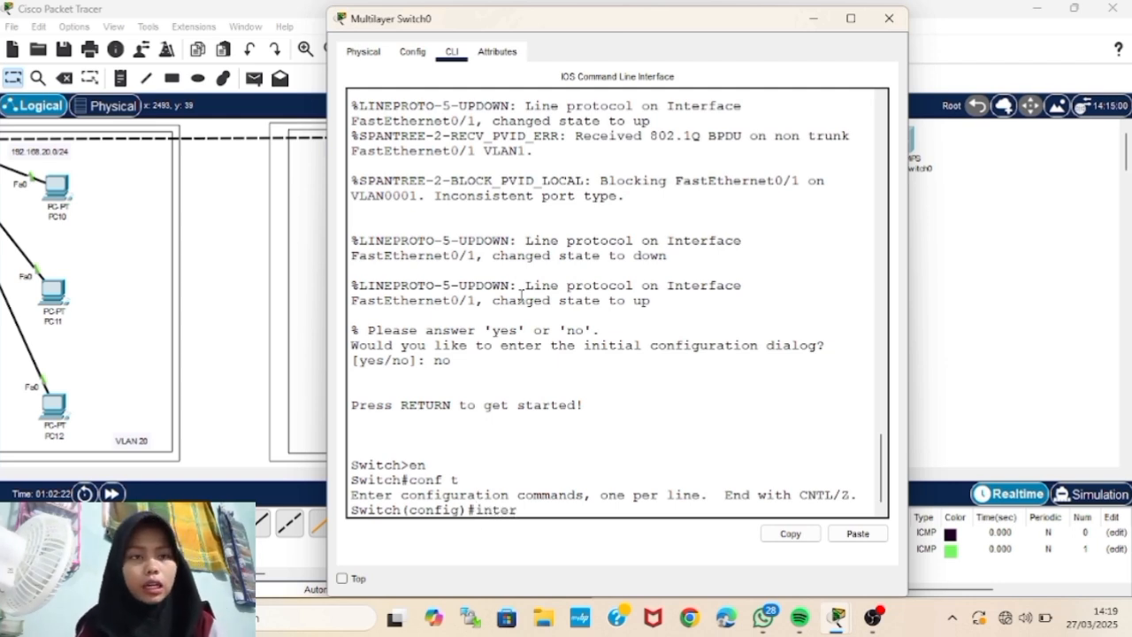
text(face fa0/1)
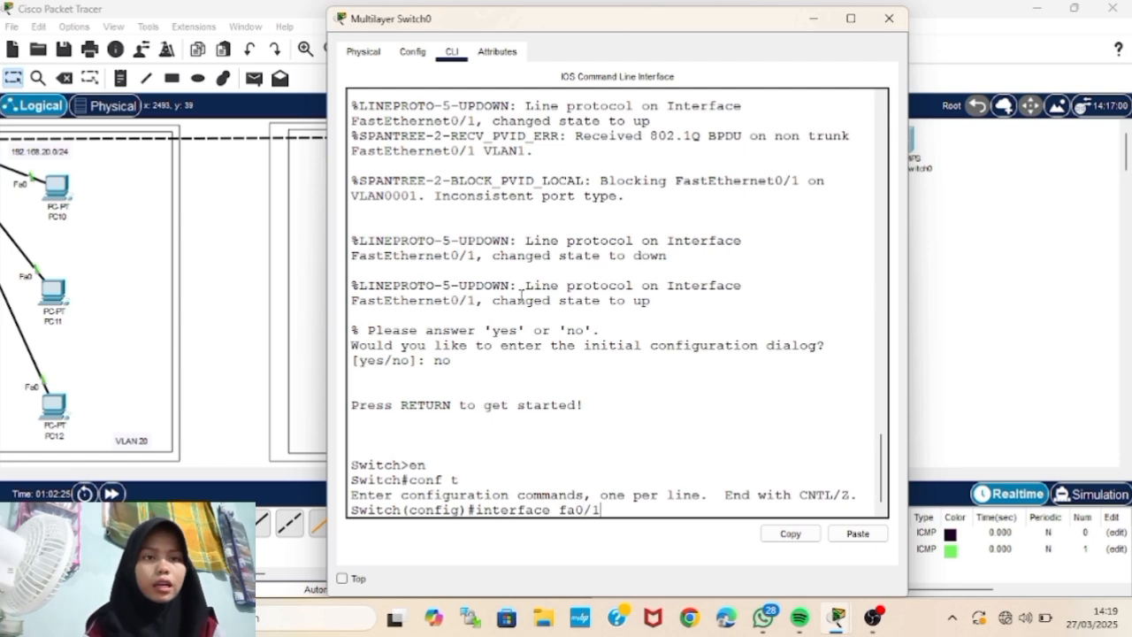
key(Return)
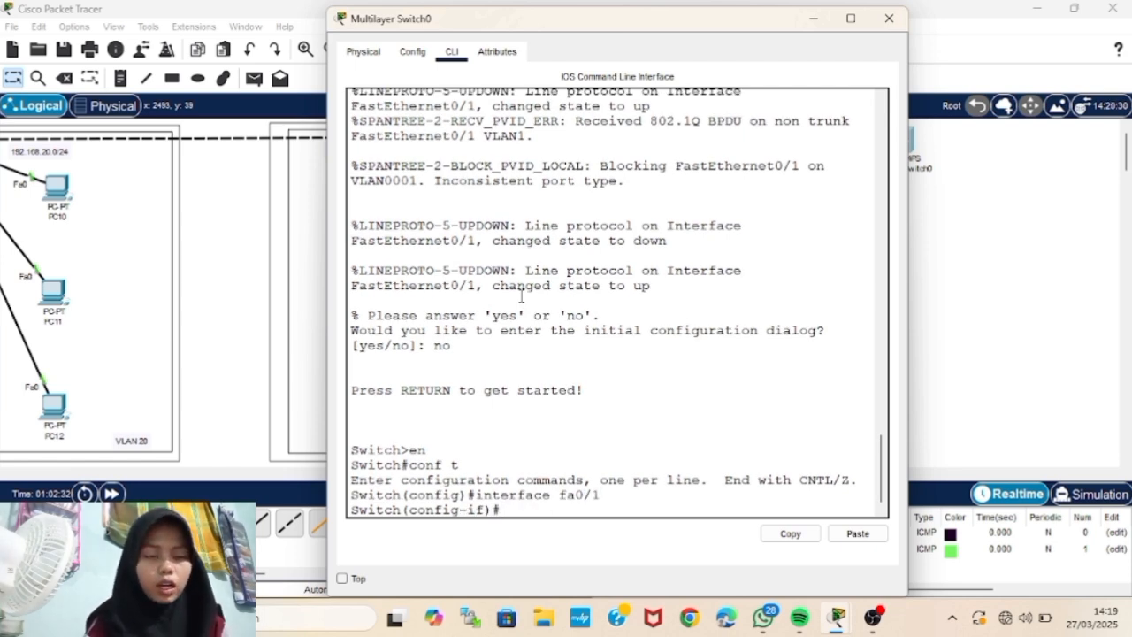
text(switchport mode trunk)
key(Return)
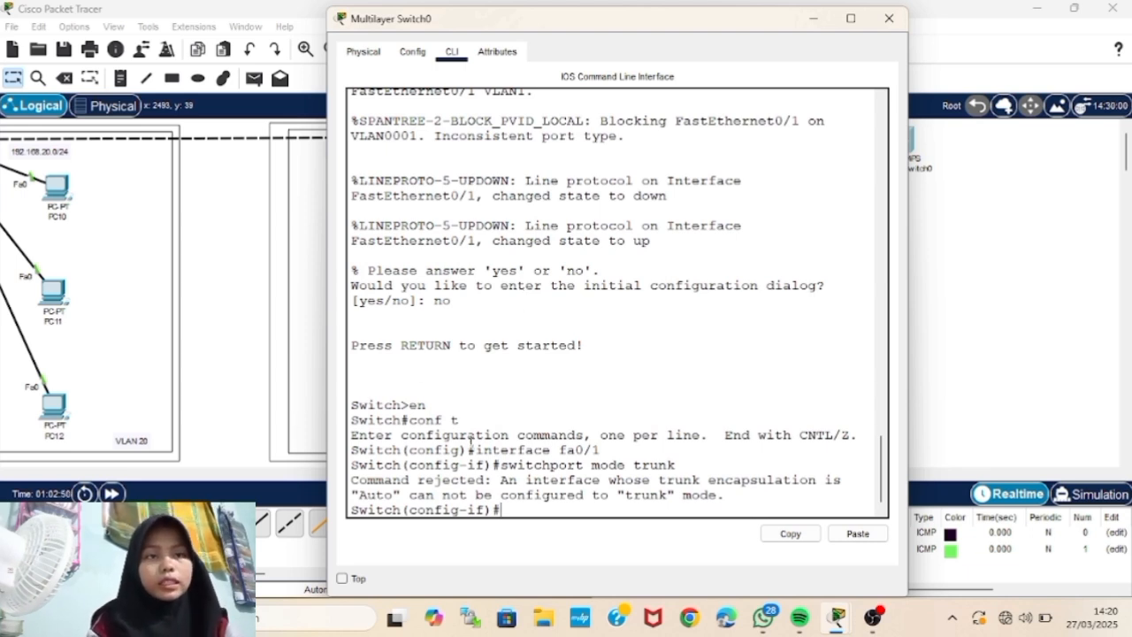
double_click(422, 479)
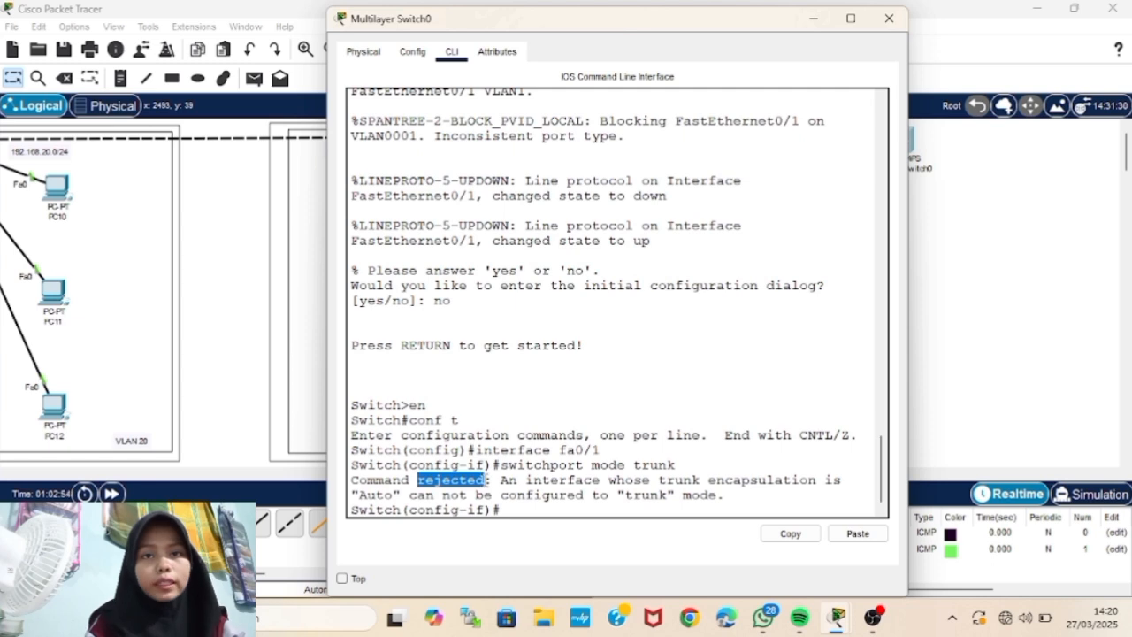
click(485, 479)
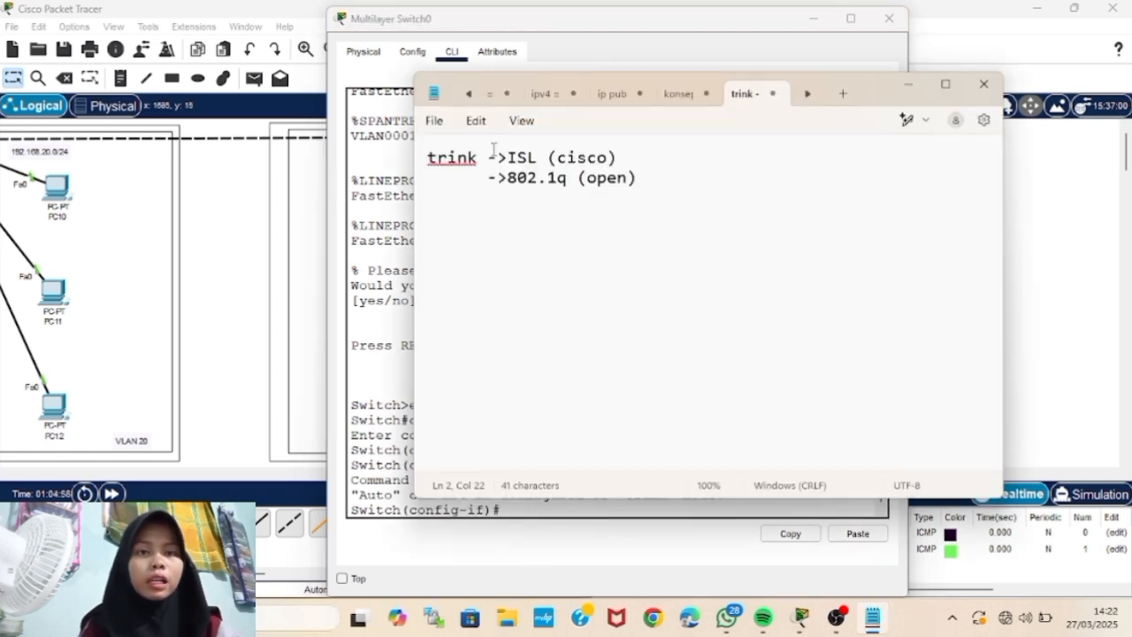
- Review the ISL (cisco) and 802.1q (open) trunk notes in Notepad, and close the Multilayer Switch0 window
drag(508, 157, 622, 158)
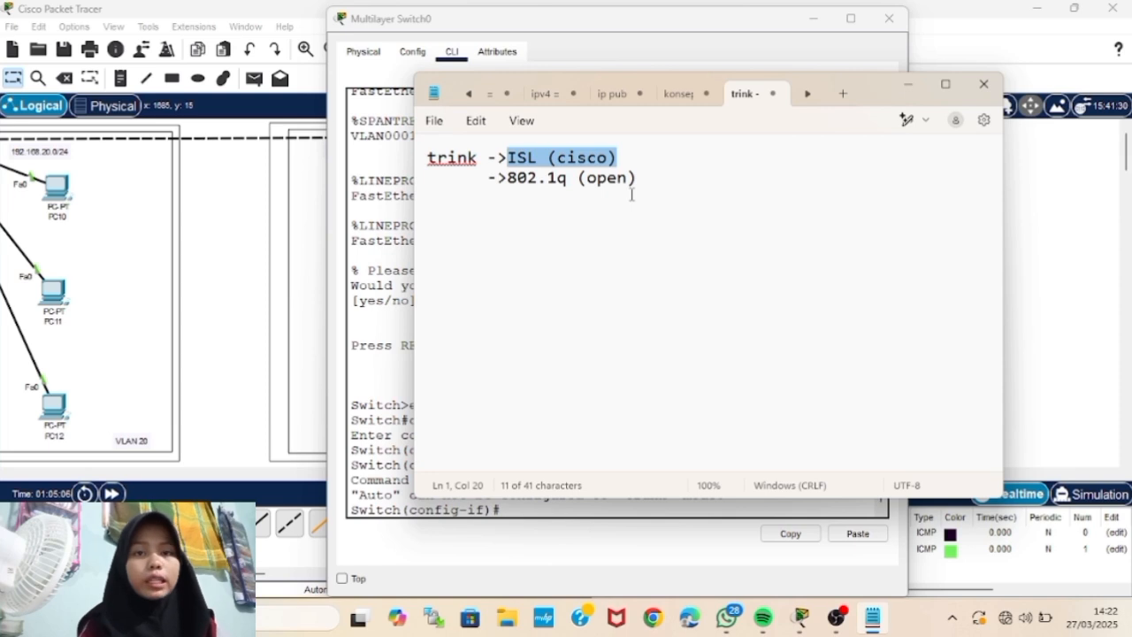
click(631, 194)
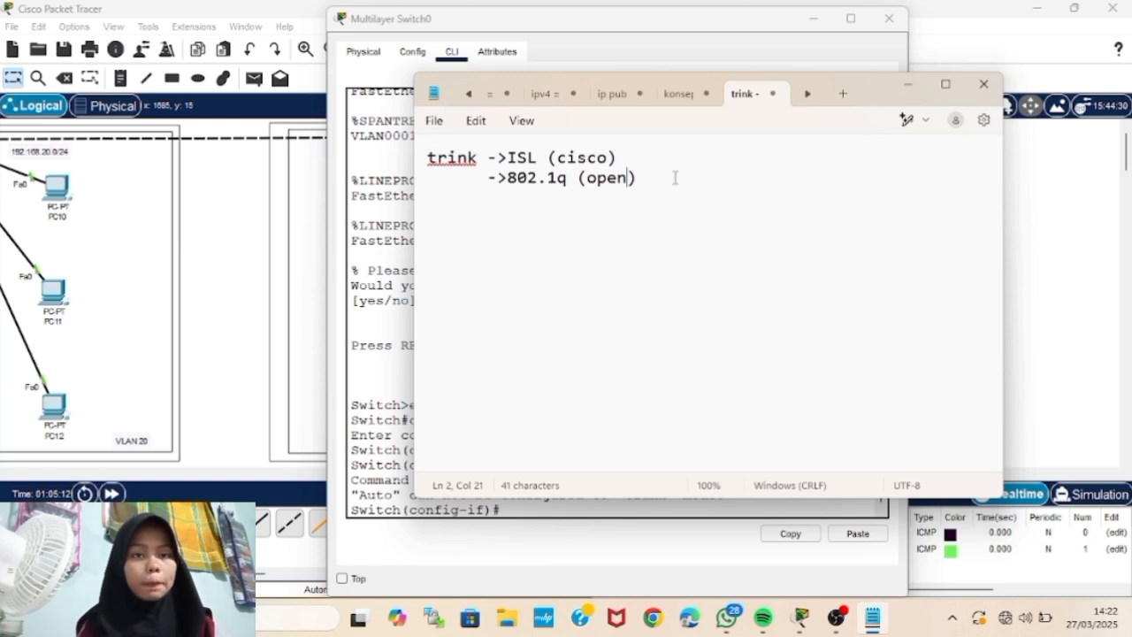
drag(508, 186, 636, 178)
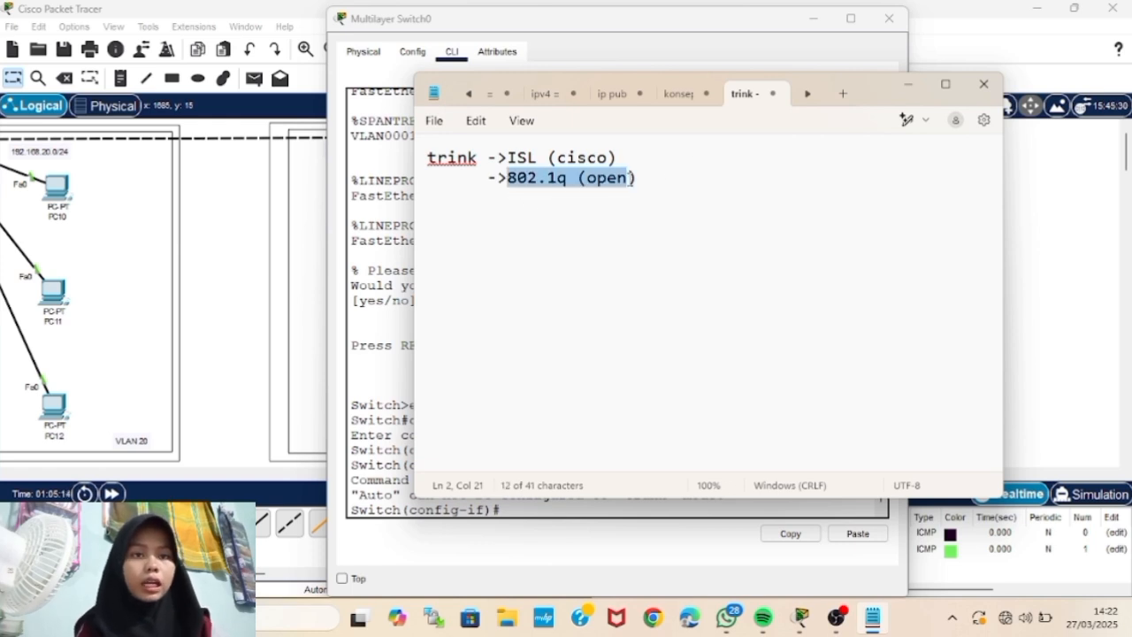
click(645, 177)
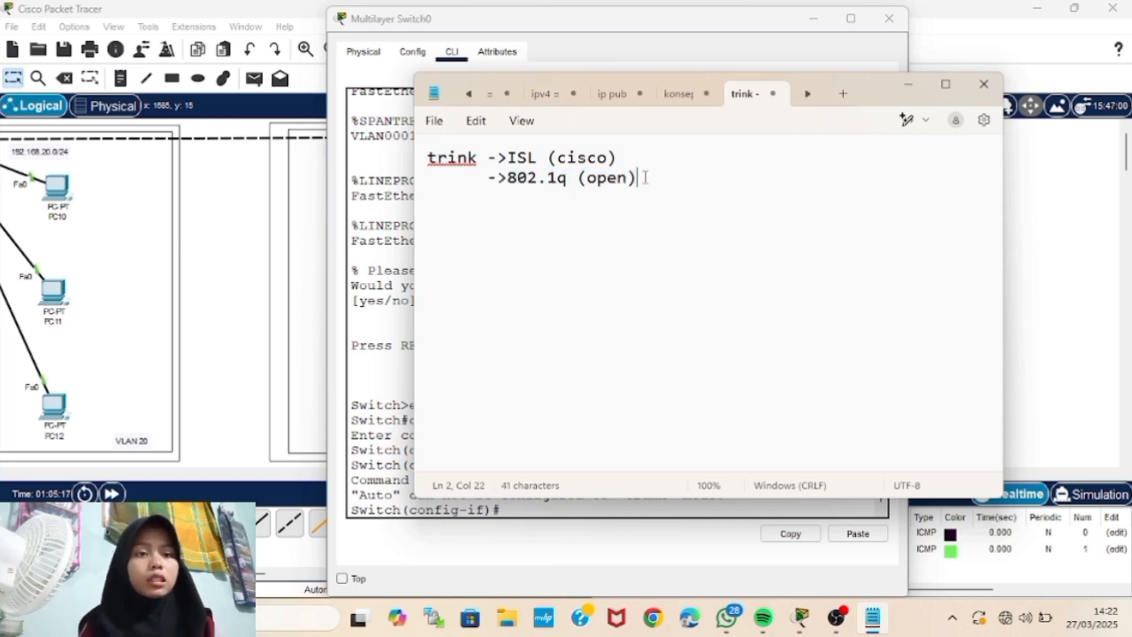
click(906, 85)
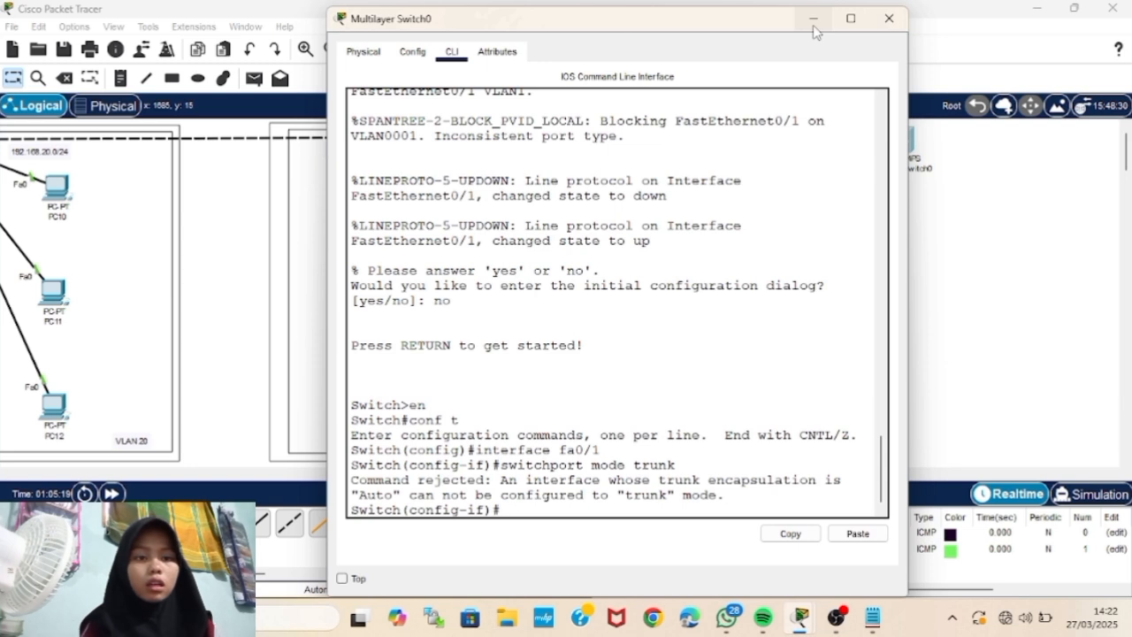
click(889, 17)
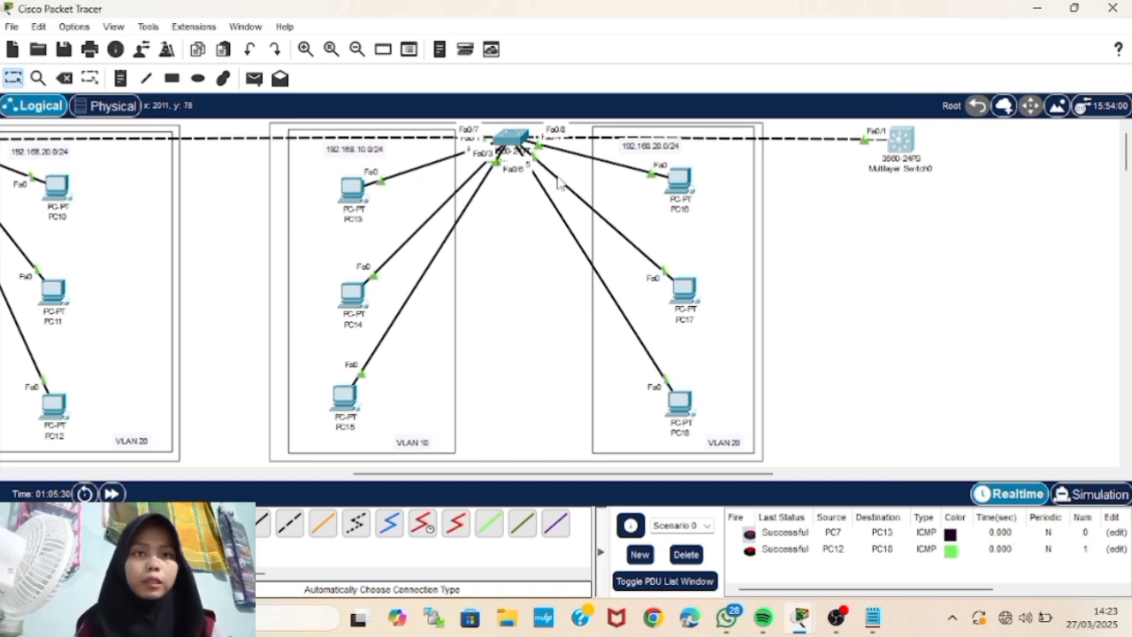
- Review the ISL (cisco) and 802.1q (open) trunk encapsulation notes in Notepad again and return to the Packet Tracer topology
click(873, 619)
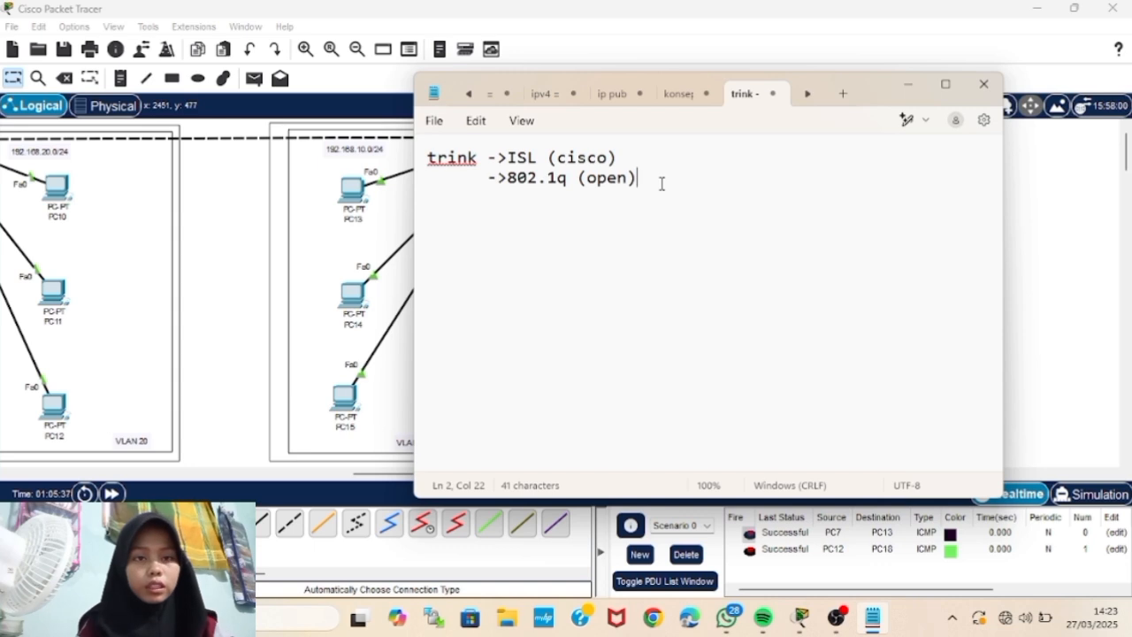
drag(506, 157, 581, 178)
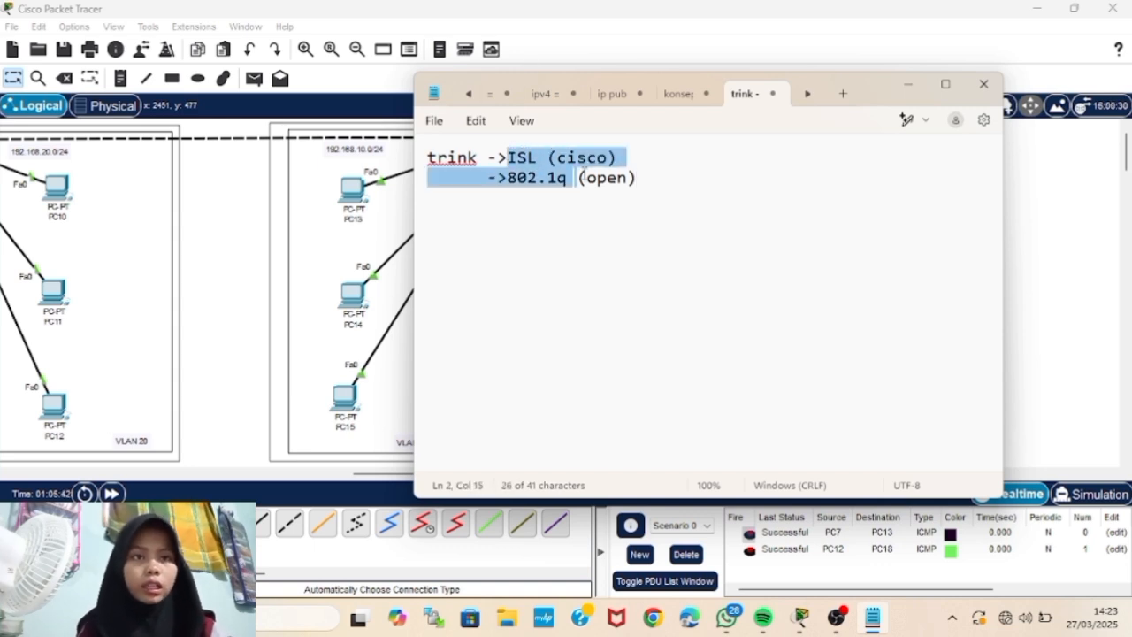
click(908, 84)
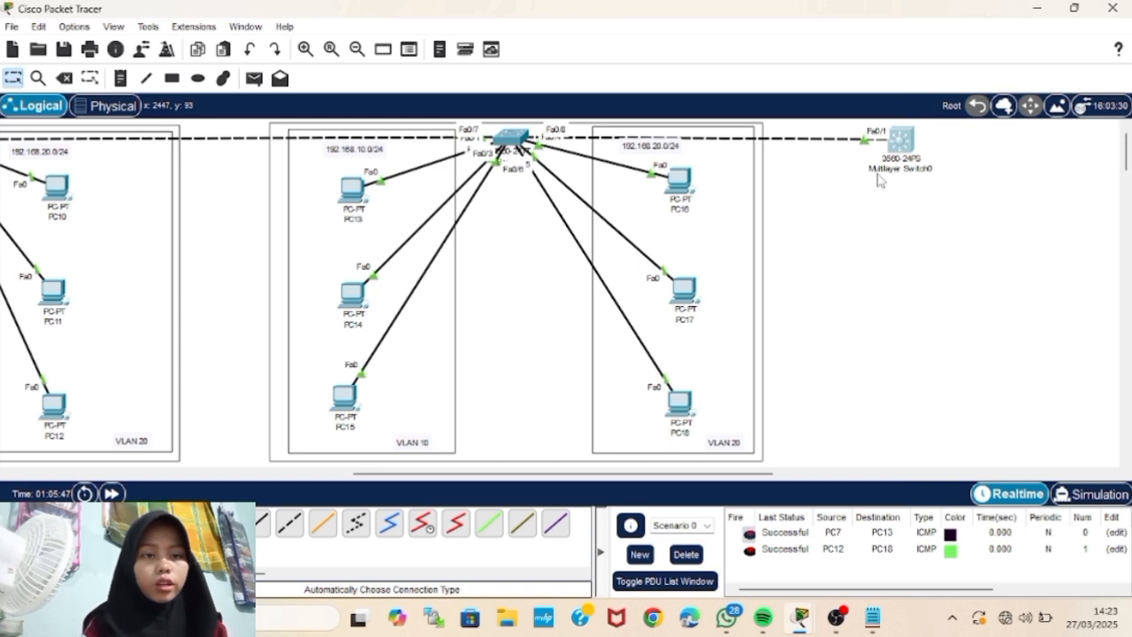
click(872, 616)
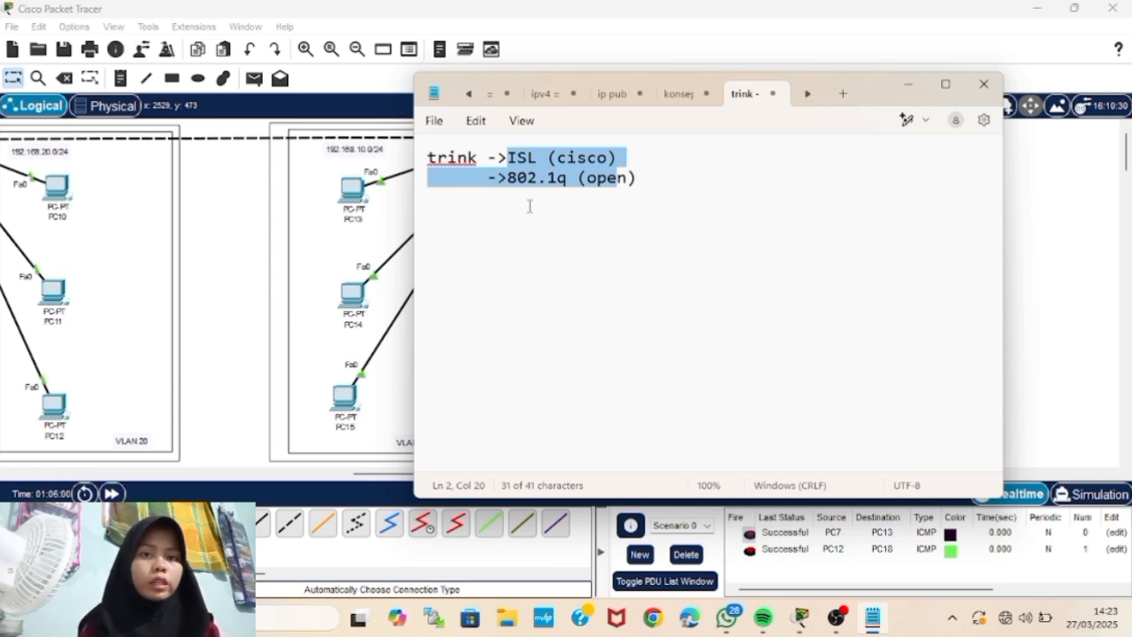
click(908, 84)
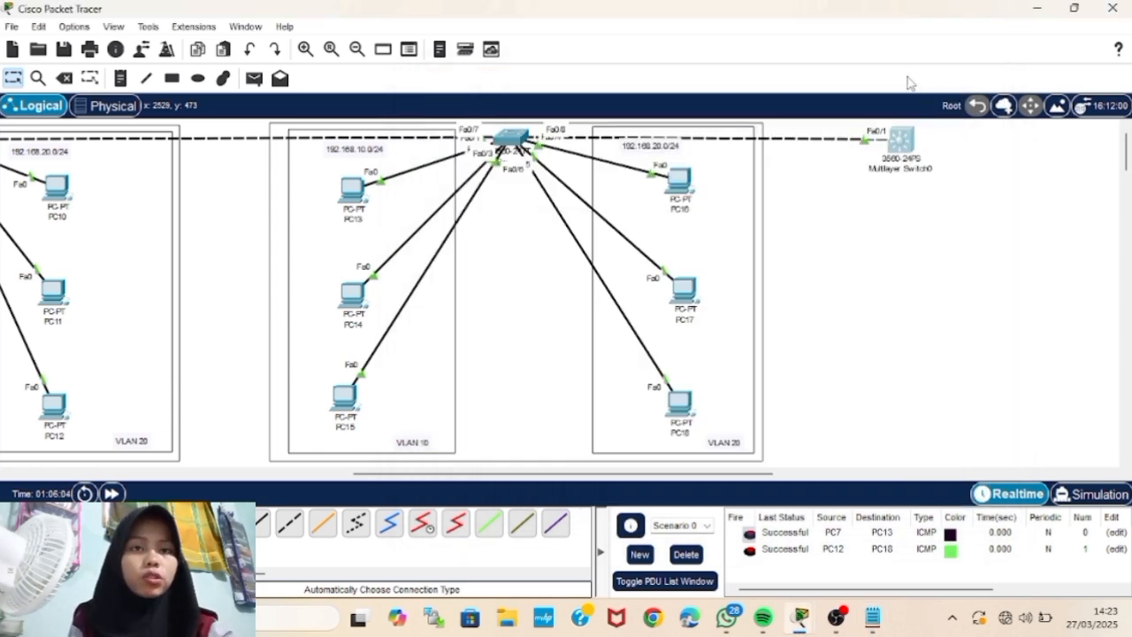
- On Multilayer Switch0's interface fa0/1, set switchport trunk encapsulation dot1q and switchport mode trunk, and exit interface configuration
click(900, 148)
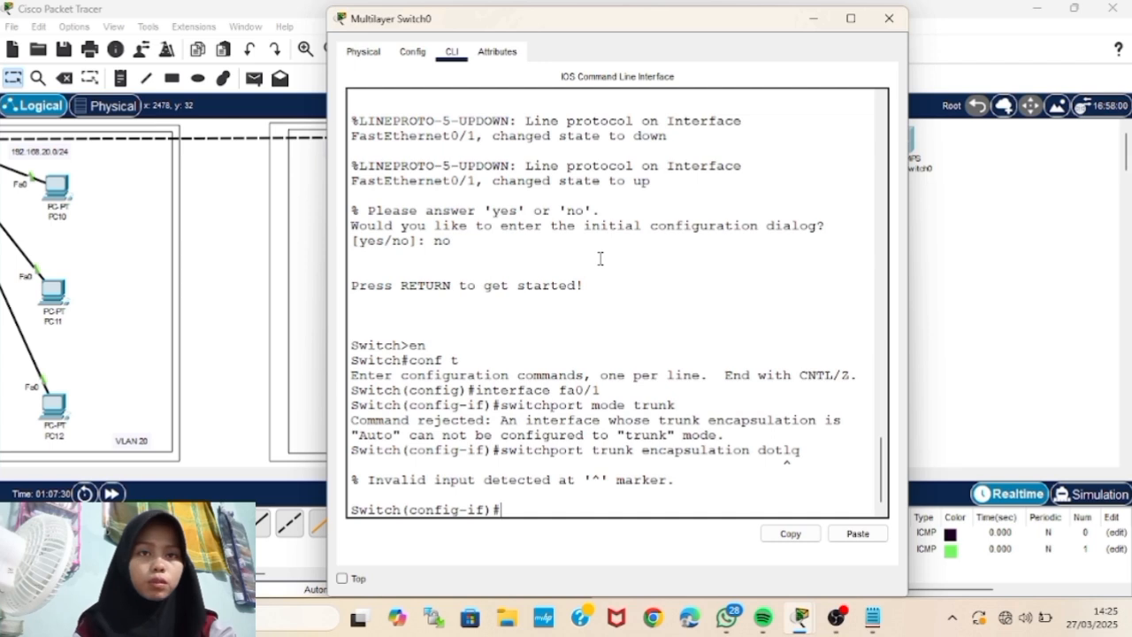
key(Up)
key(BackSpace)
key(BackSpace)
text(1q)
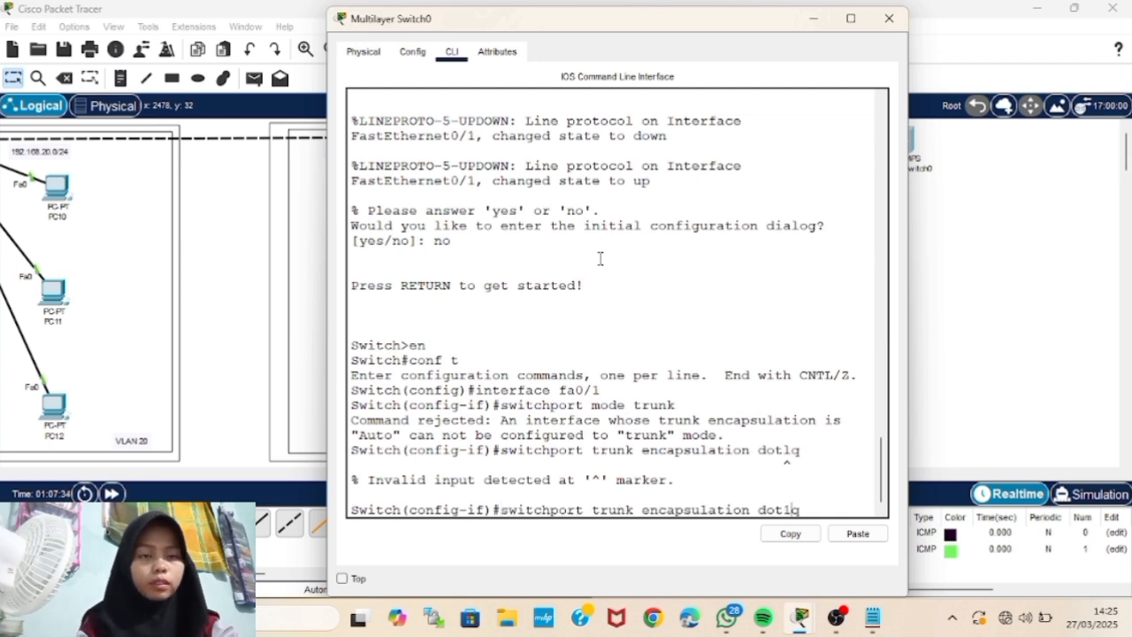
key(Return)
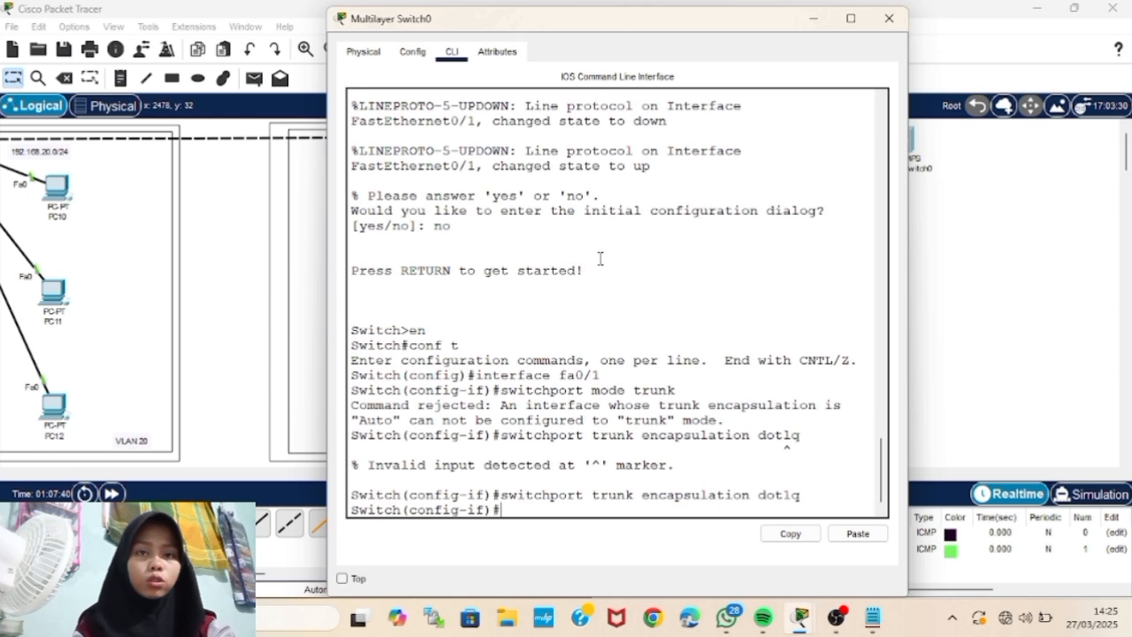
text(switchport mode trunk)
key(Return)
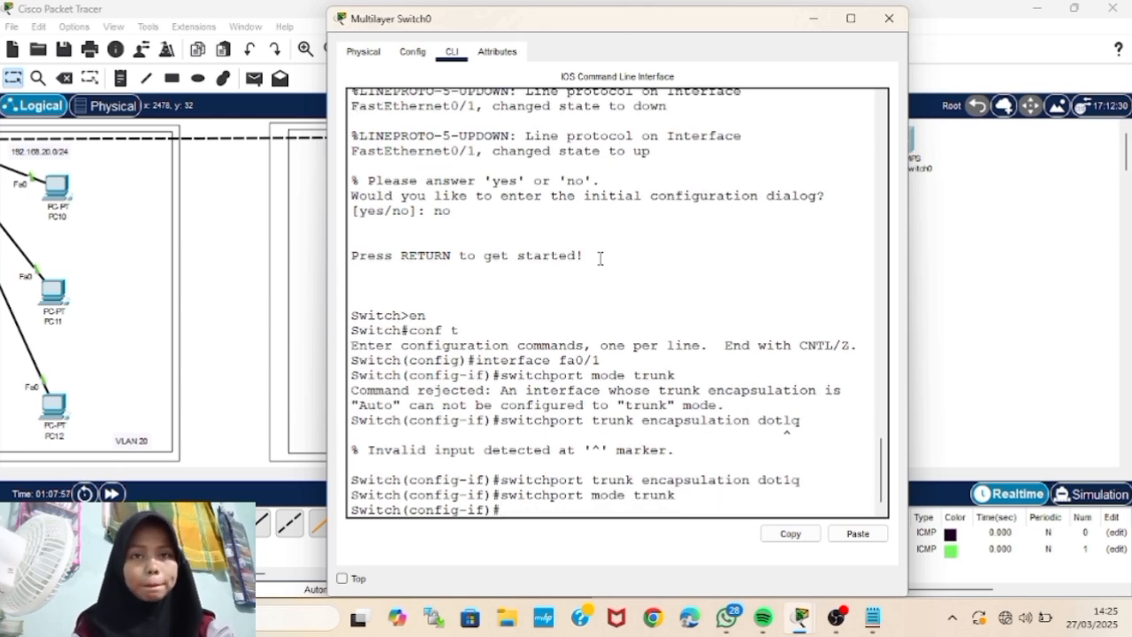
text(exit)
key(Return)
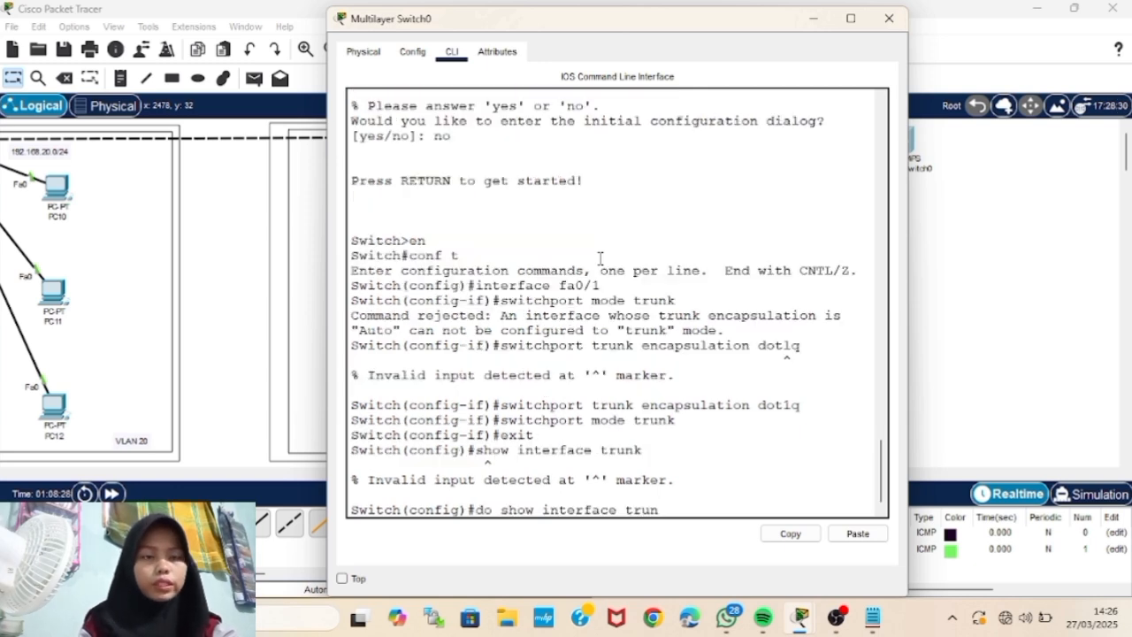
- Display Multilayer Switch0's trunk interfaces with do show interface trunk and check the Fa0/1 entry
key(Return)
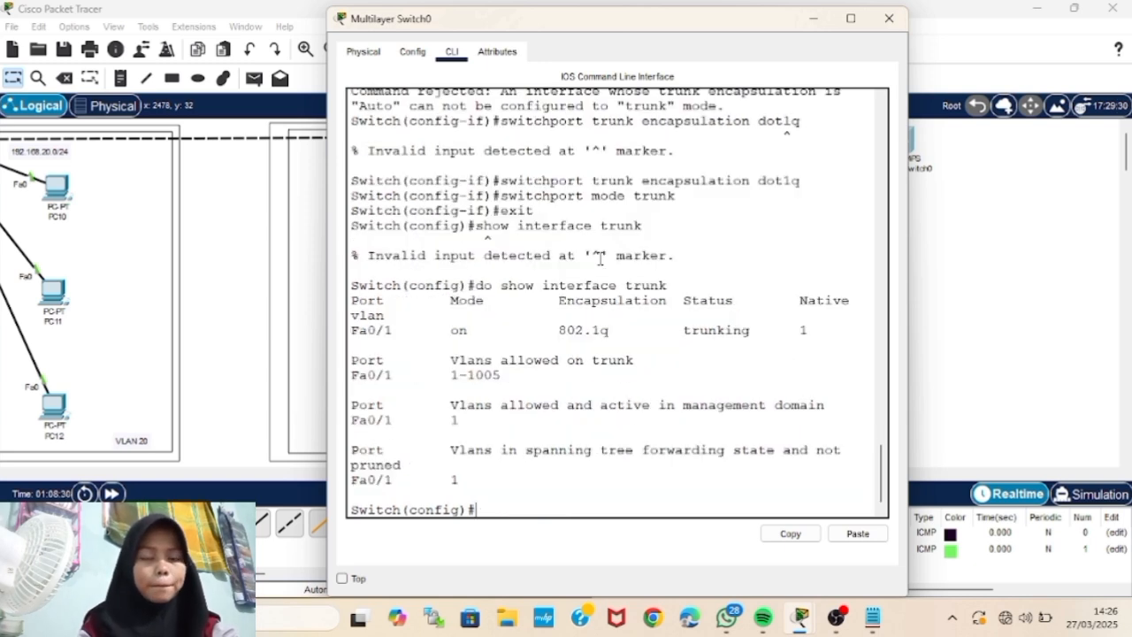
drag(349, 329, 810, 334)
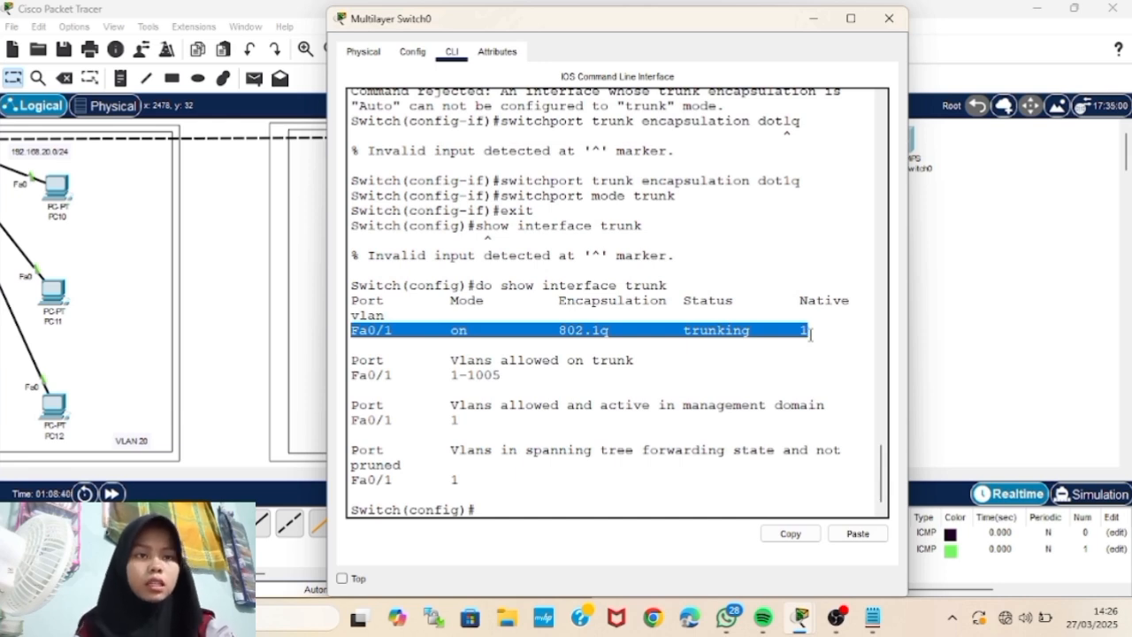
click(810, 333)
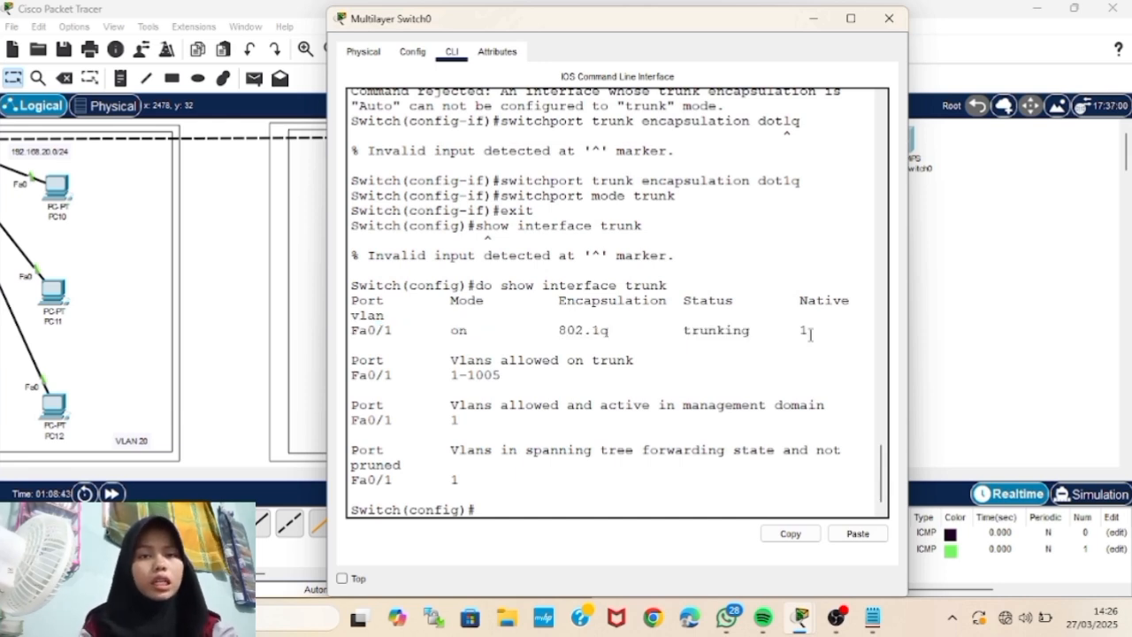
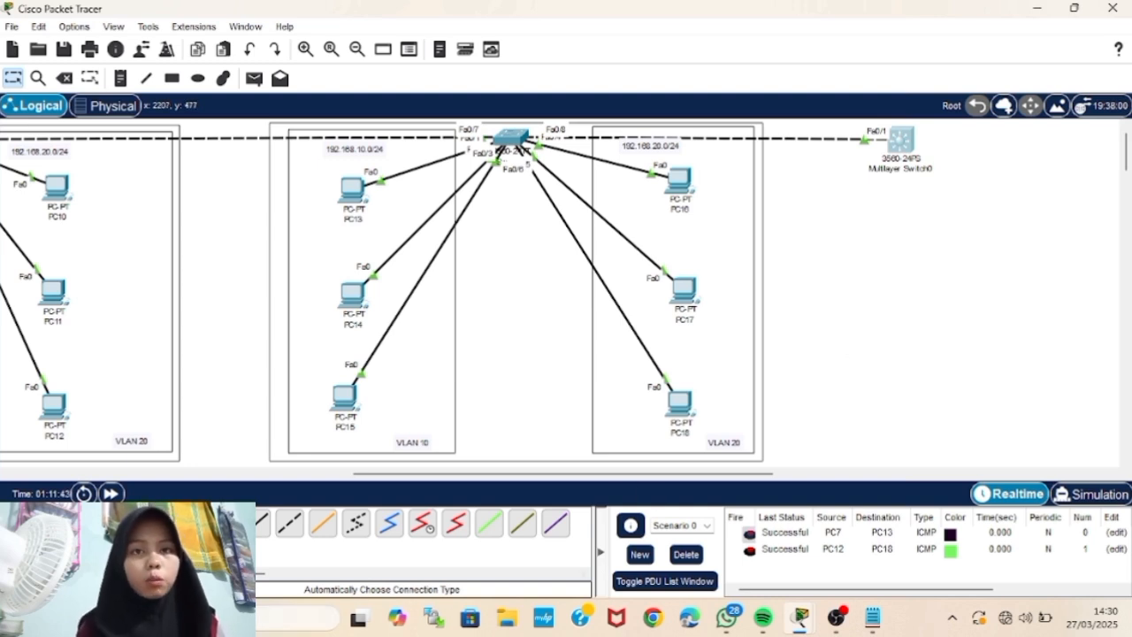
- Place two 2960-24TT switches side by side in the empty area below Multilayer Switch0
click(17, 522)
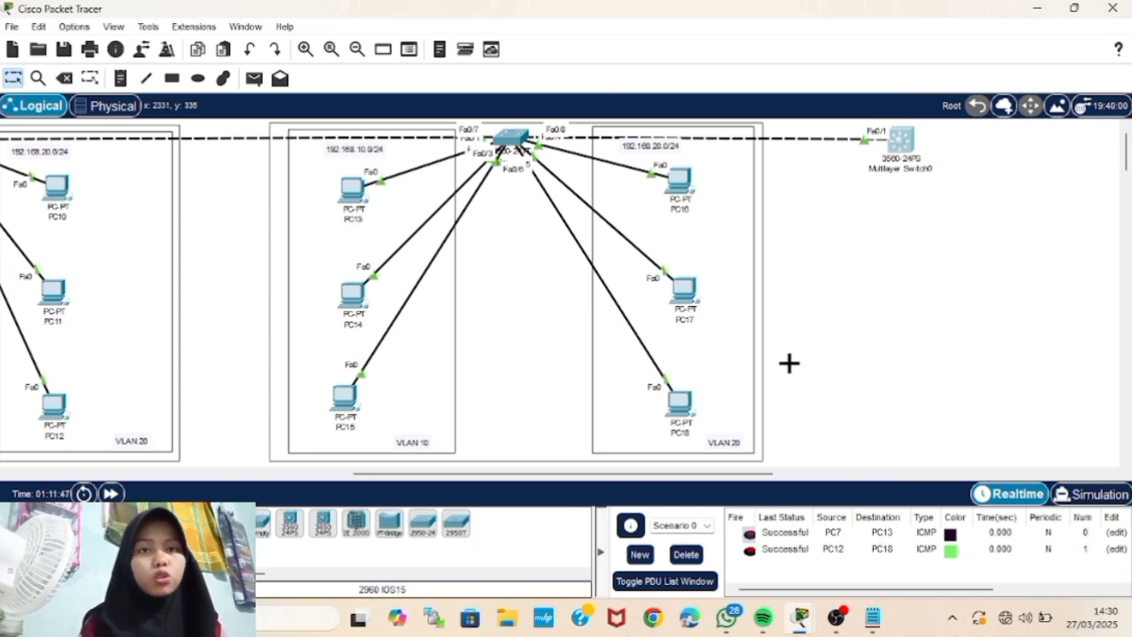
click(820, 288)
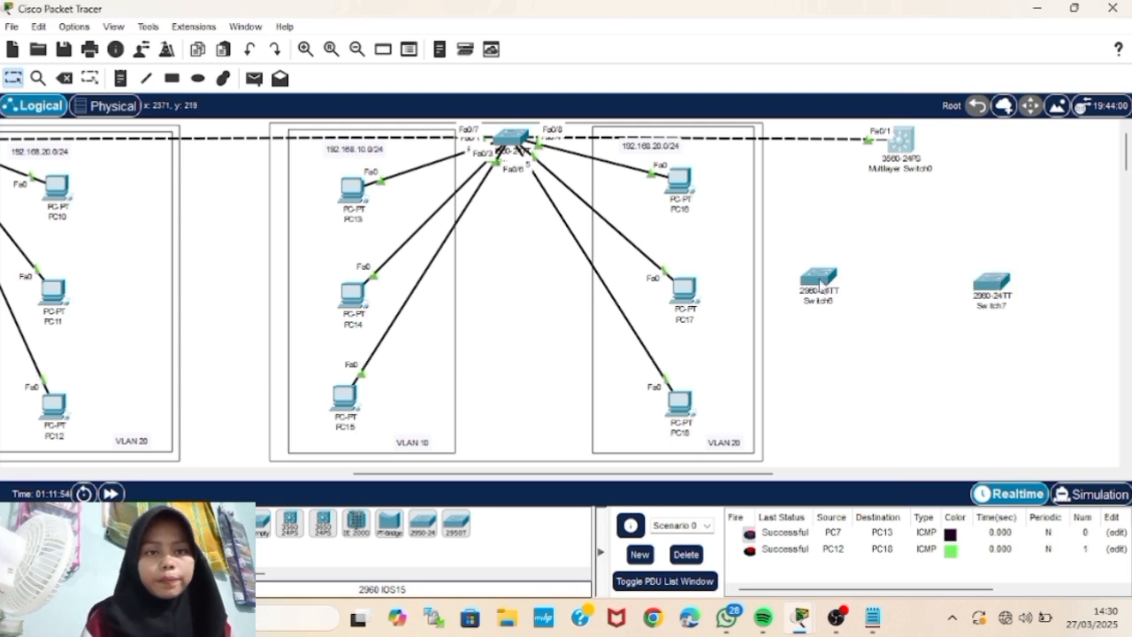
drag(819, 278, 833, 287)
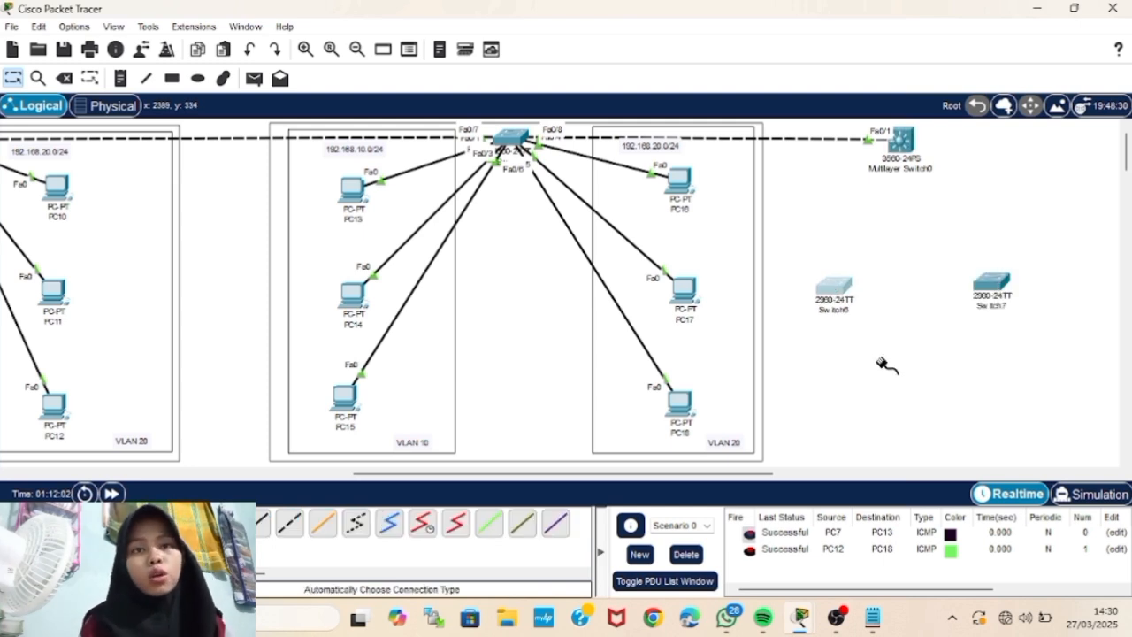
- Connect Switch6 to Switch7 with an automatically chosen cable and fast-forward the simulation time for the link
click(834, 290)
click(992, 284)
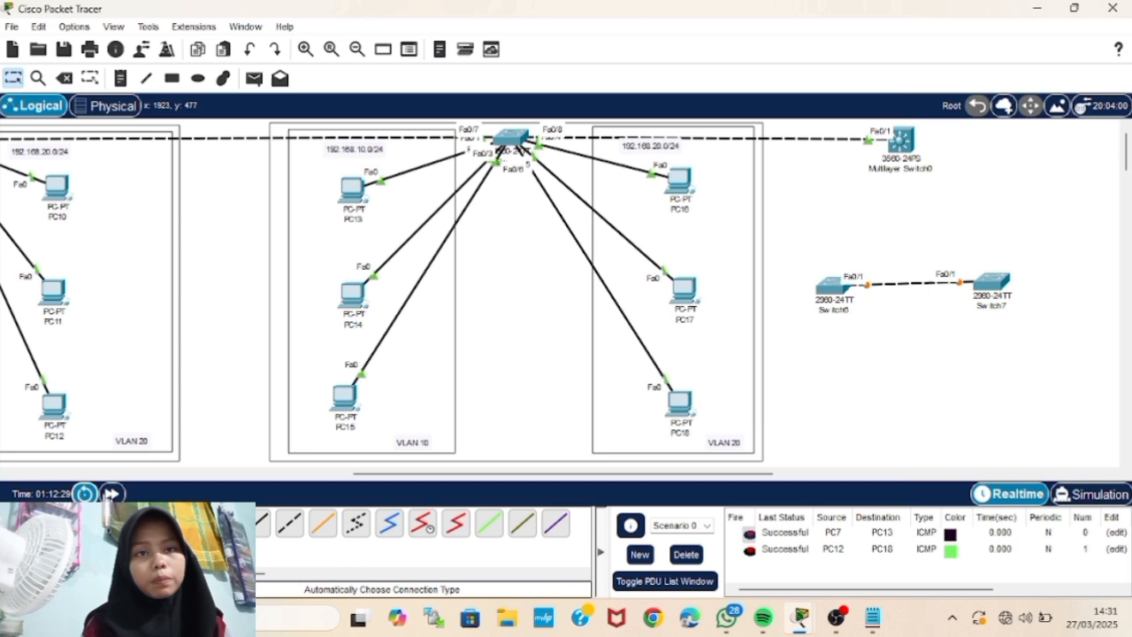
click(110, 493)
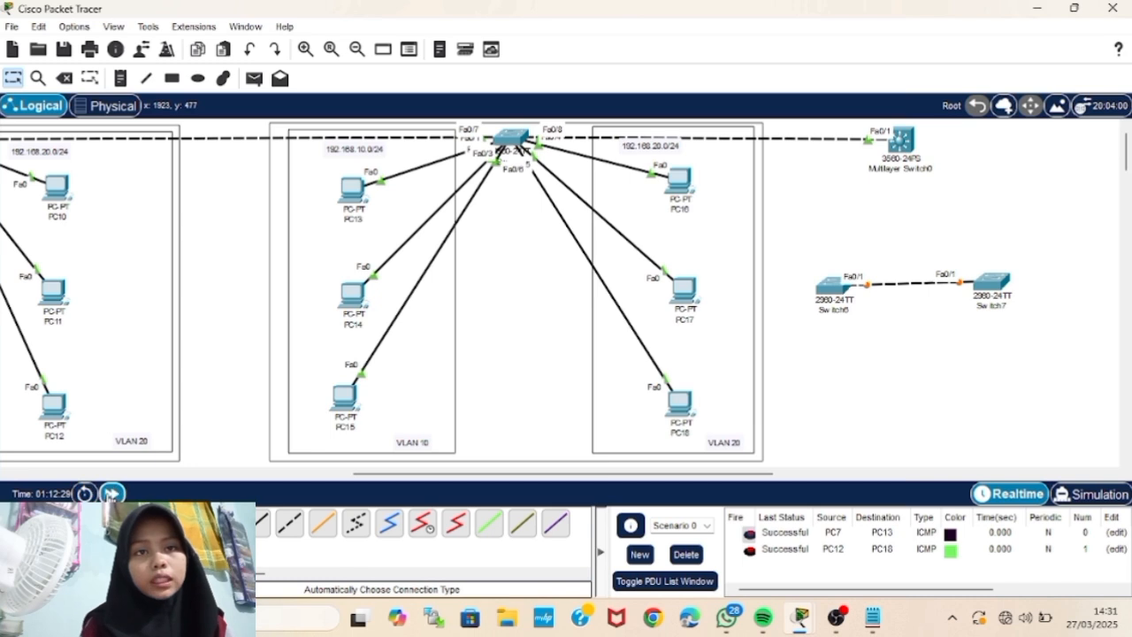
click(111, 493)
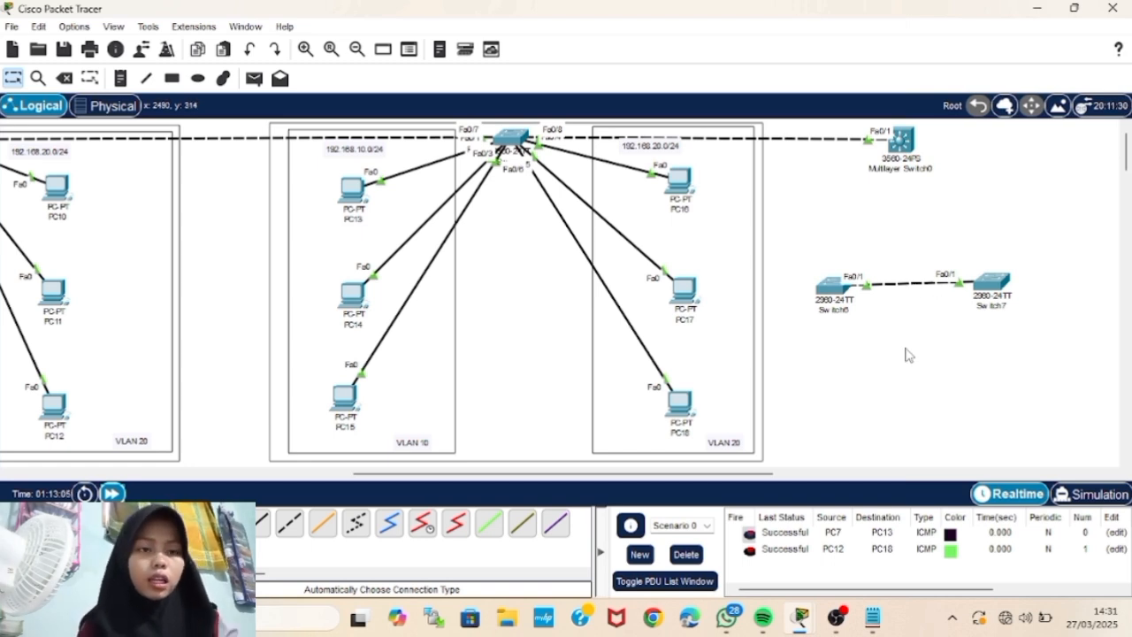
- In Switch6's CLI, enter privileged mode, run show interface fa0/1 switchport, and check the administrative and operational modes
click(831, 287)
text(en)
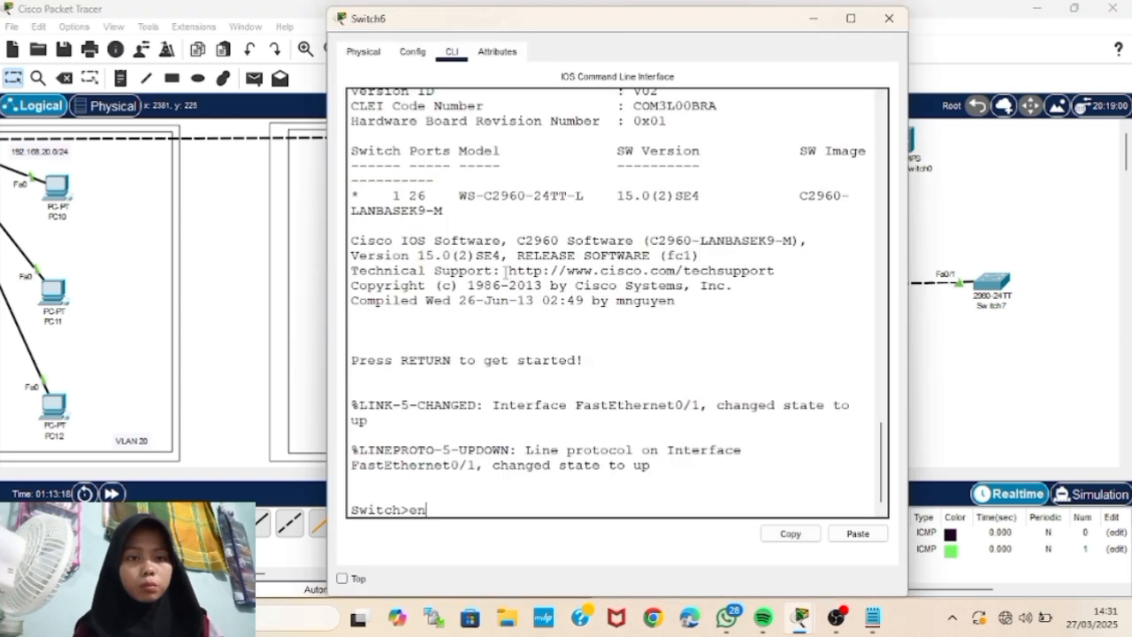
key(Return)
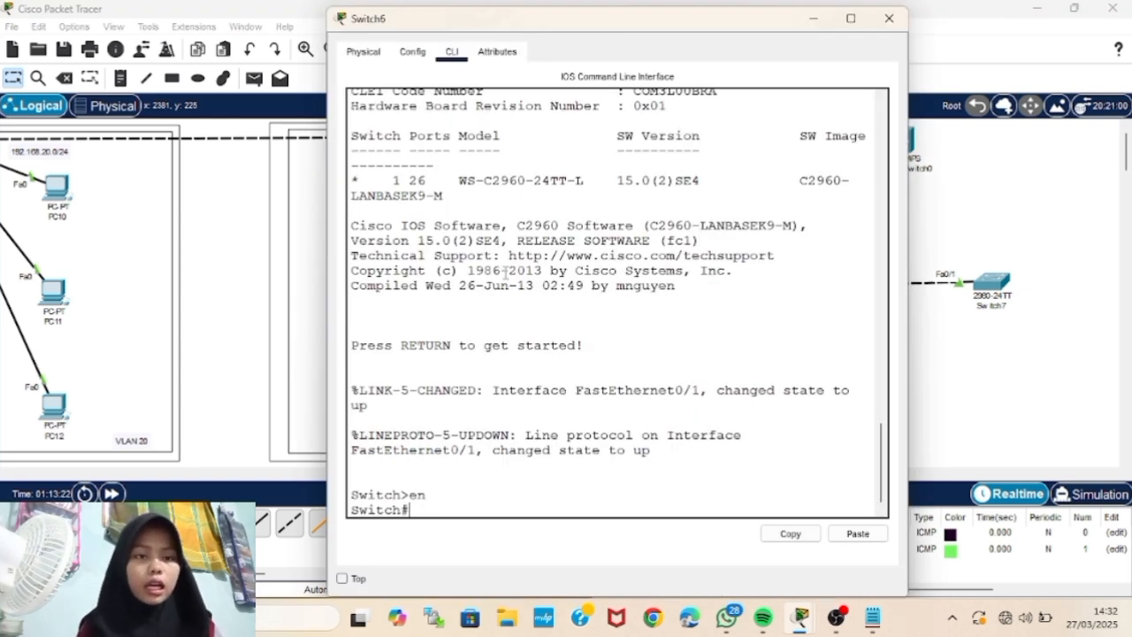
text(show interface fa0/1 switchpo)
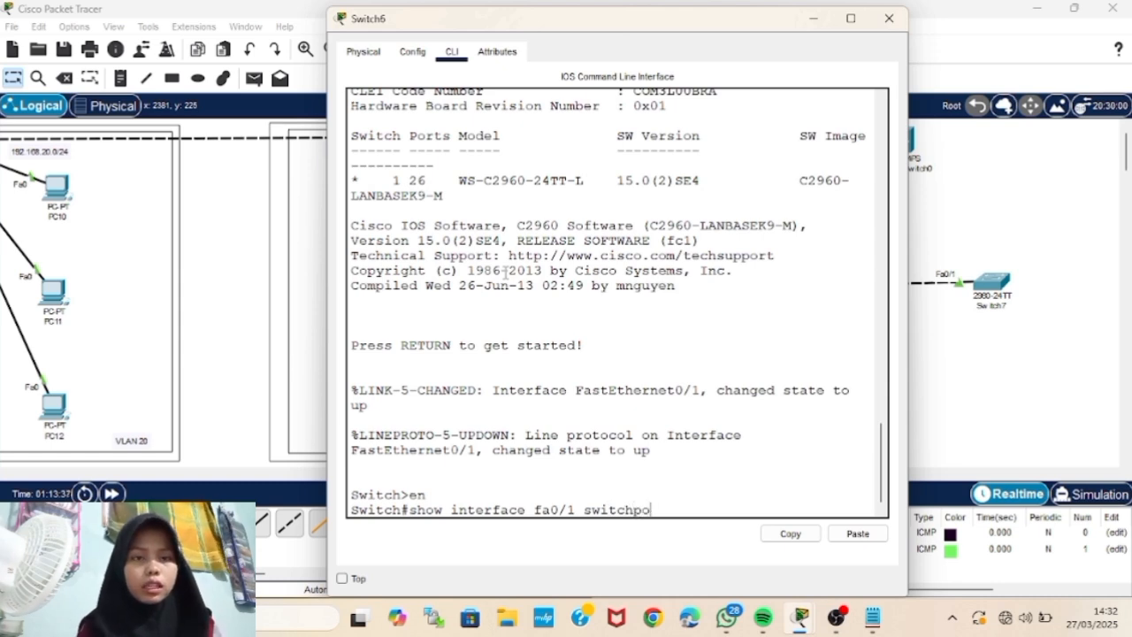
text(rt)
key(Return)
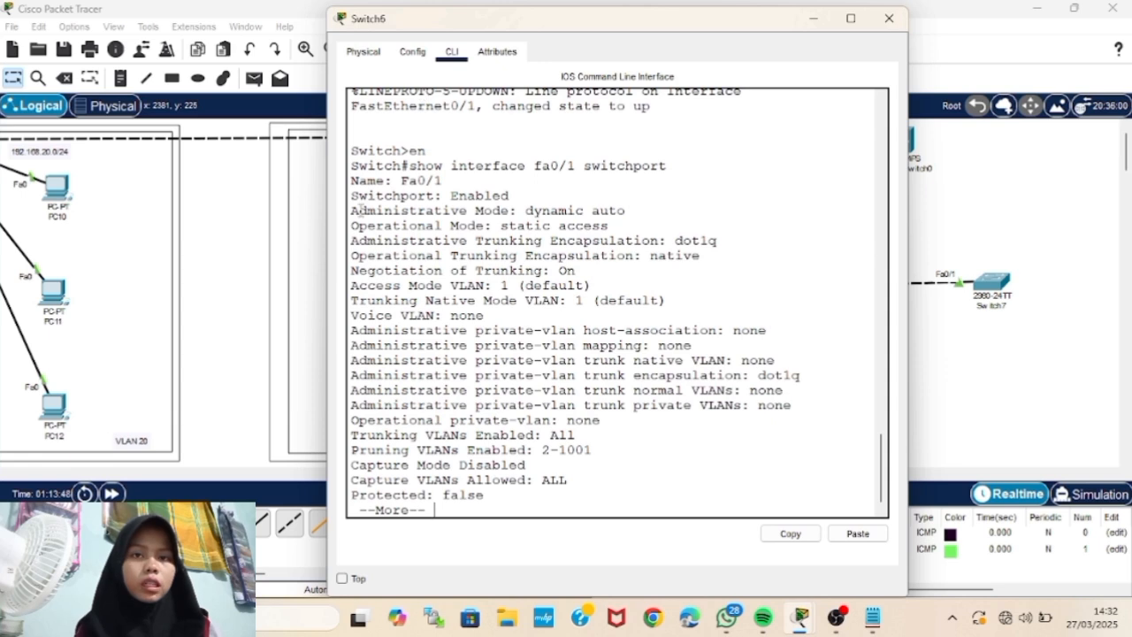
drag(351, 210, 642, 222)
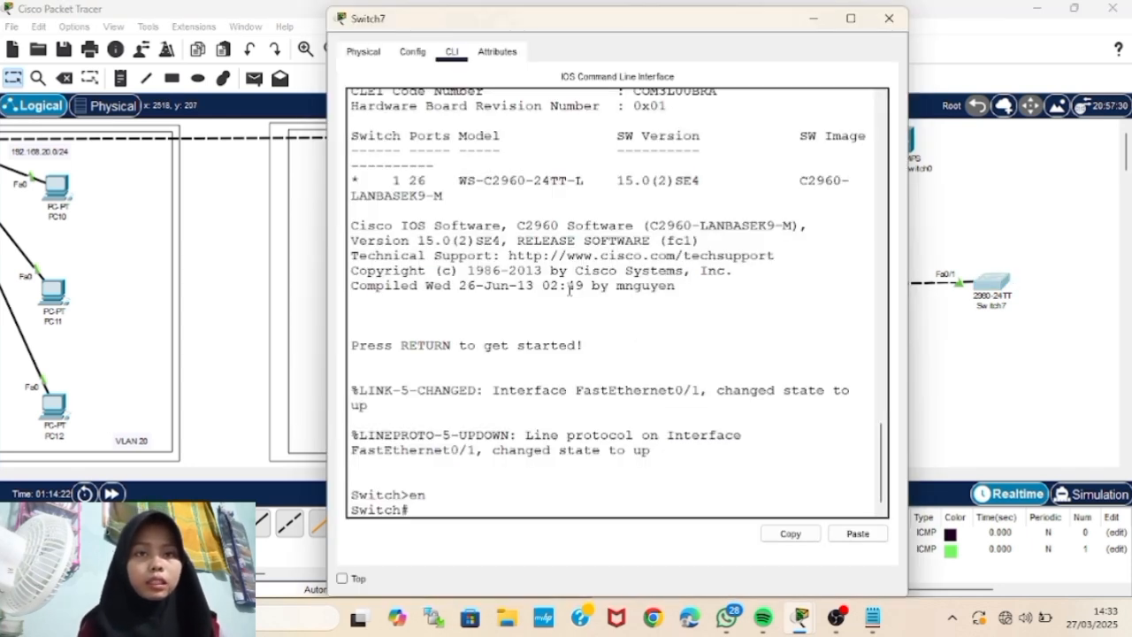
- Run show interface fa0/1 switchport on Switch7 and check its administrative and operational modes
text(show interface fa0/1 switchpo)
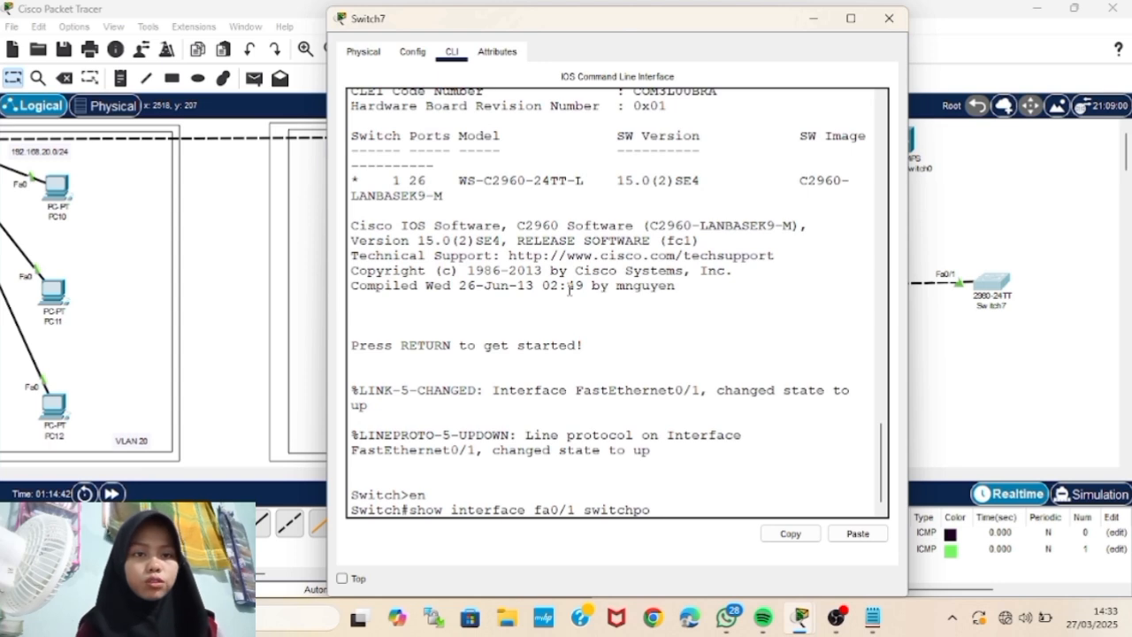
text(rt)
key(Return)
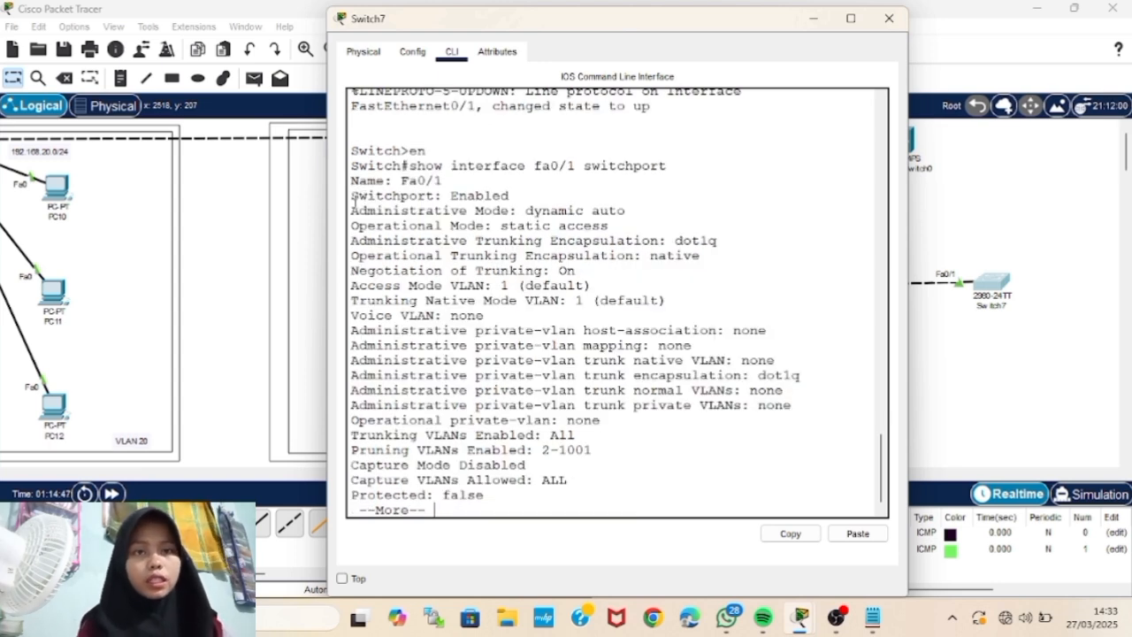
drag(355, 198, 642, 227)
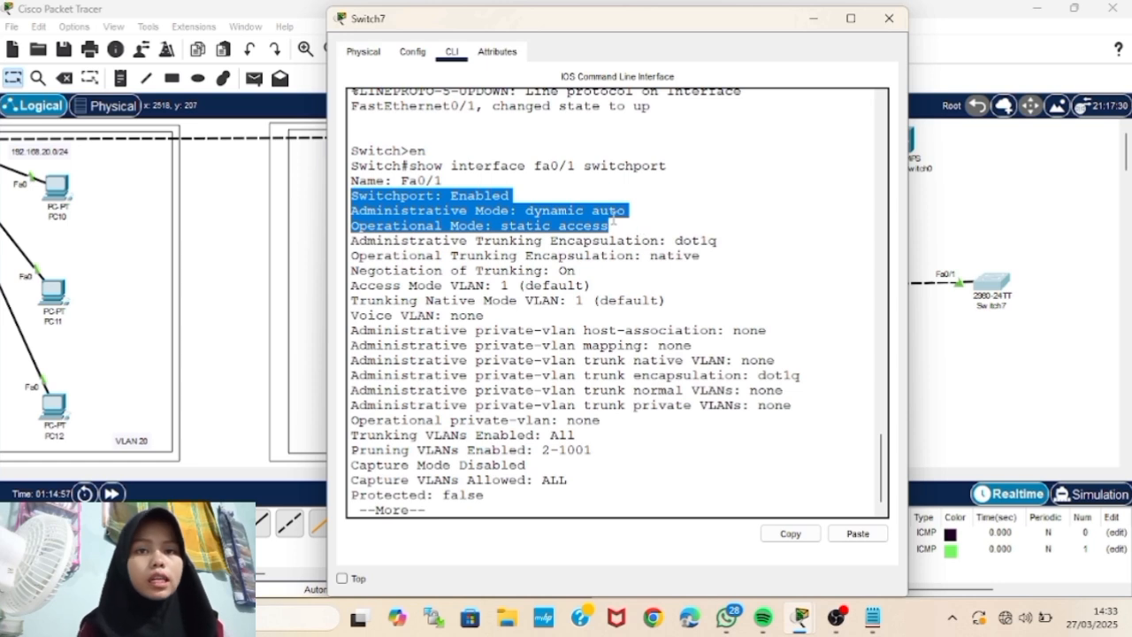
- Set Switch7's interface fa0/1 to switchport mode dynamic desirable and display its details with do show interface fa0/1 switchport
key(space)
text(en)
key(Return)
text(conf t)
key(Return)
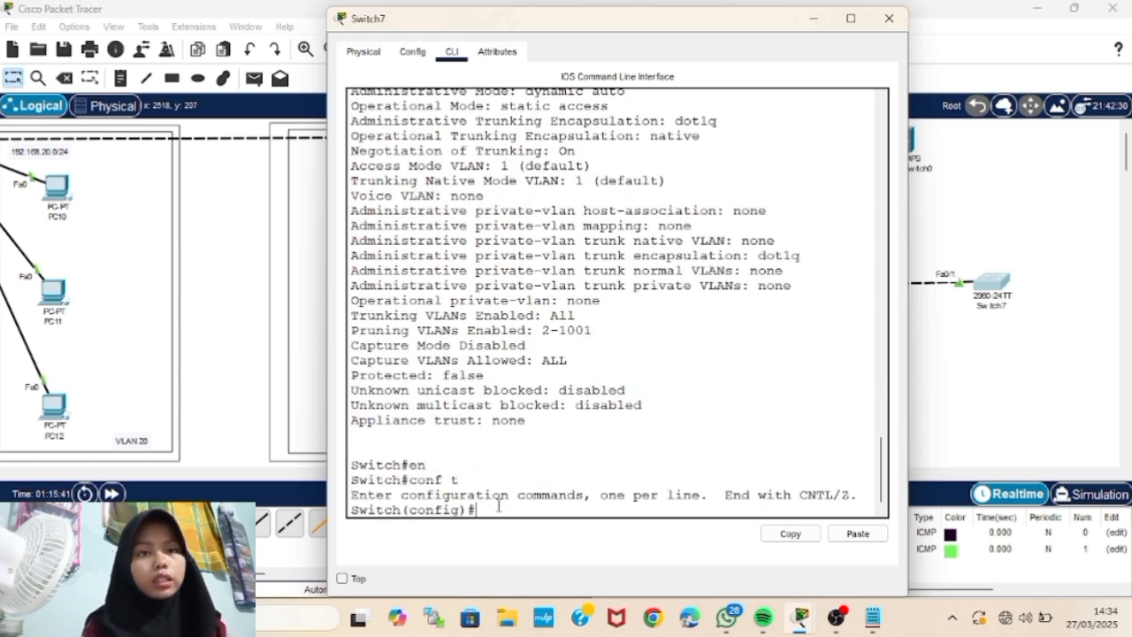
text(interface fa0/1)
key(Return)
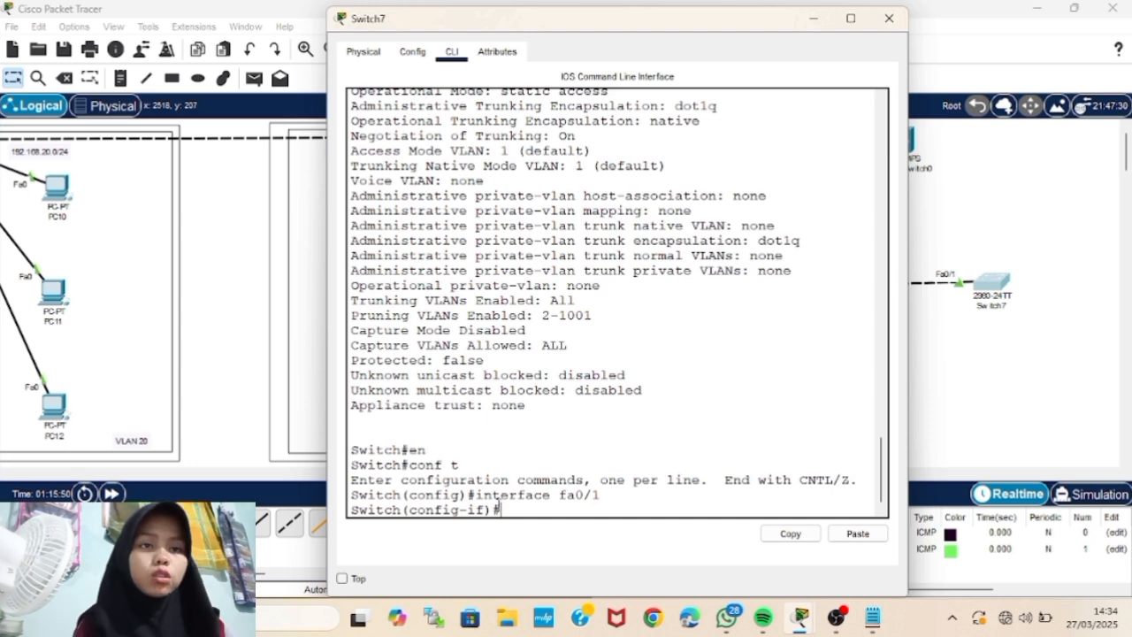
text(switchport mode dynamic)
text(desirable)
key(Return)
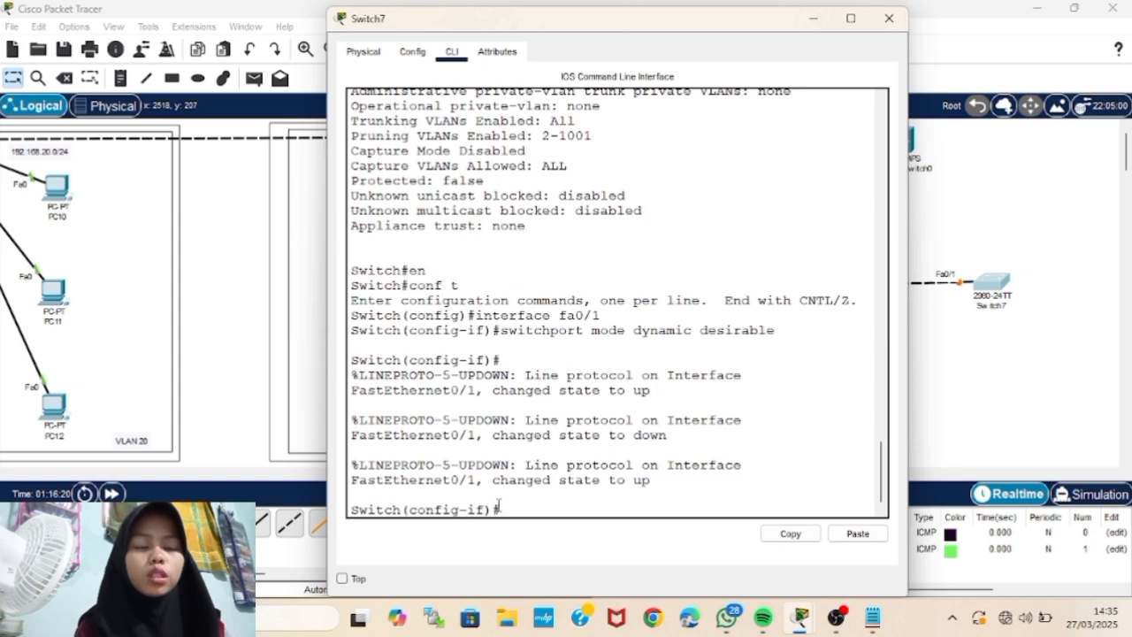
text(do show interface fa0/1 switchport)
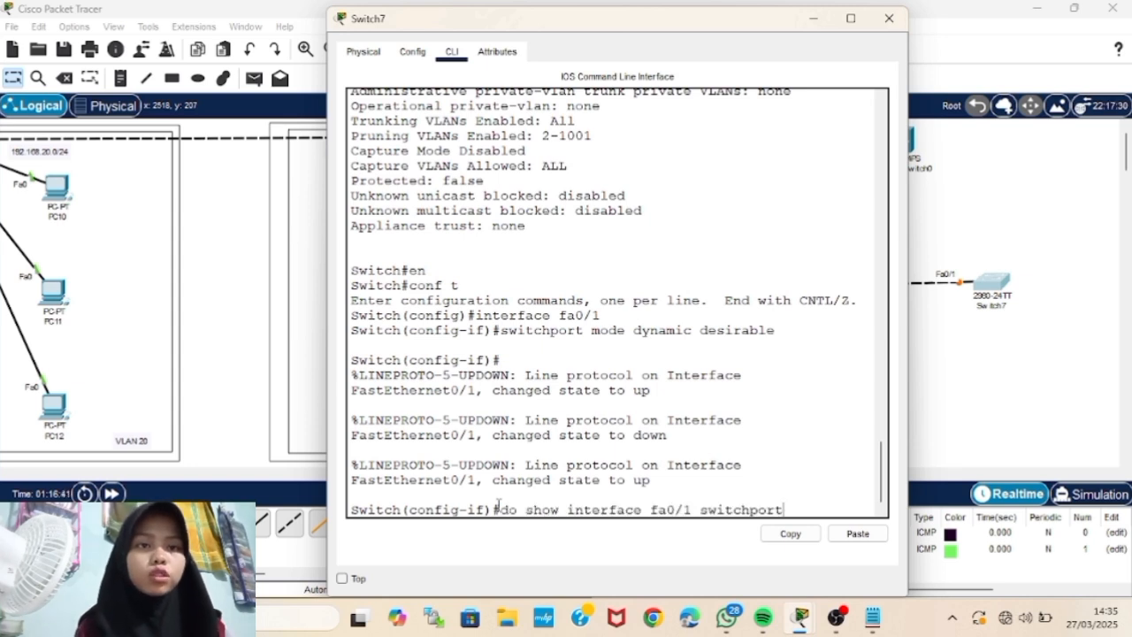
key(Return)
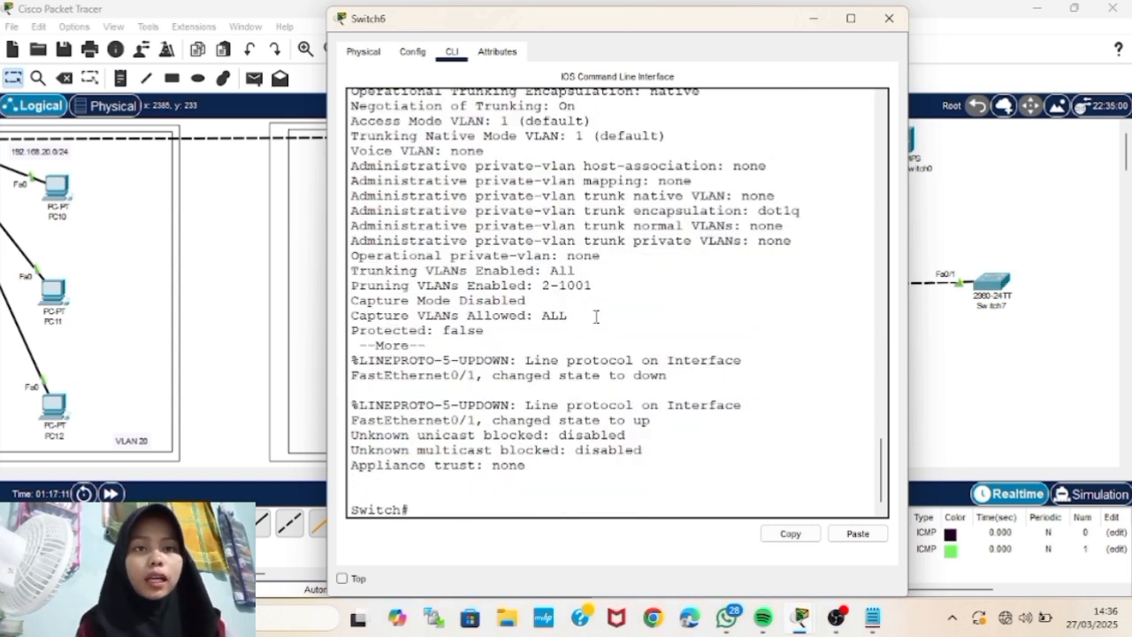
- Display Switch6's port details with do show interface fa0/1 switchport, check the administrative and operational modes, and close the switch window
text(do show interface fa0/1 switchport)
key(Return)
key(Up)
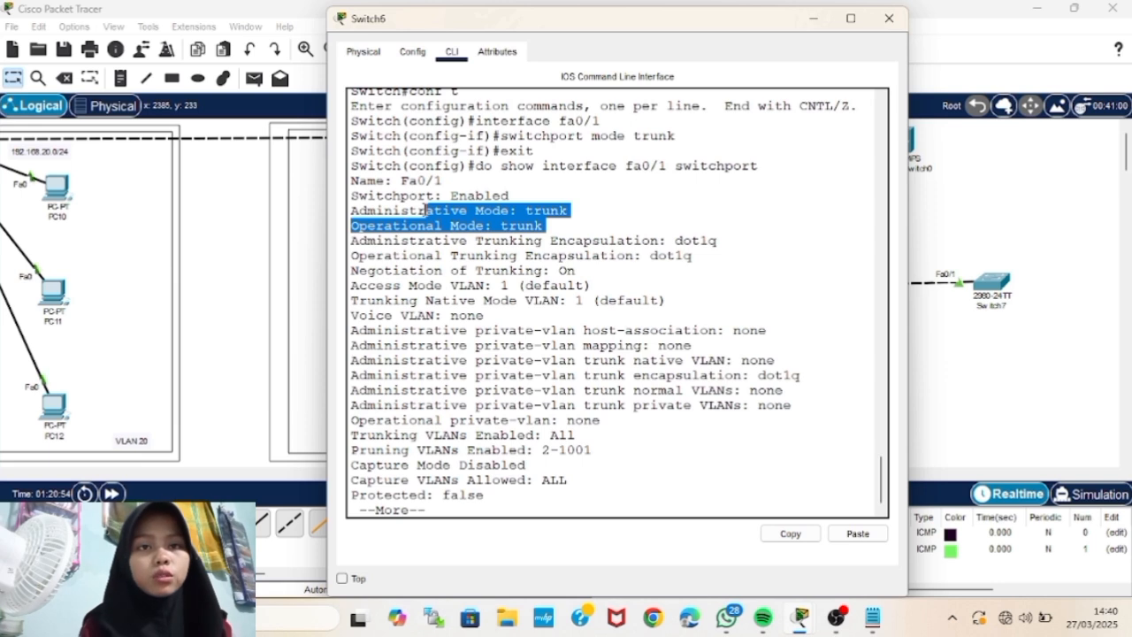
click(643, 165)
click(887, 19)
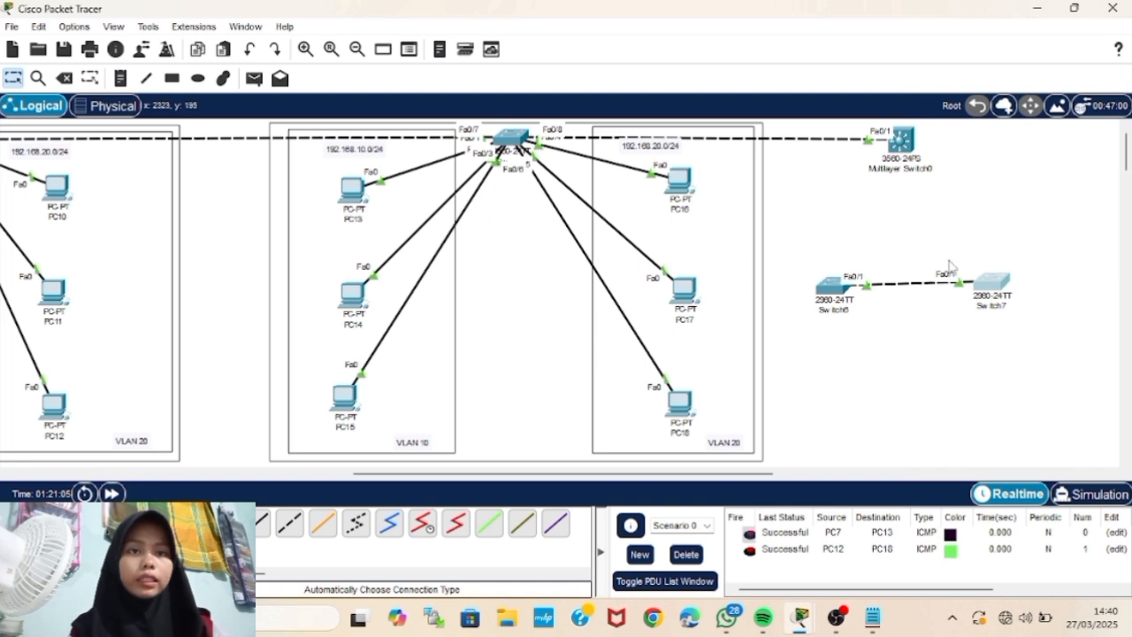
- Switch the workspace to Simulation mode and delete the existing PDU scenario
click(1072, 493)
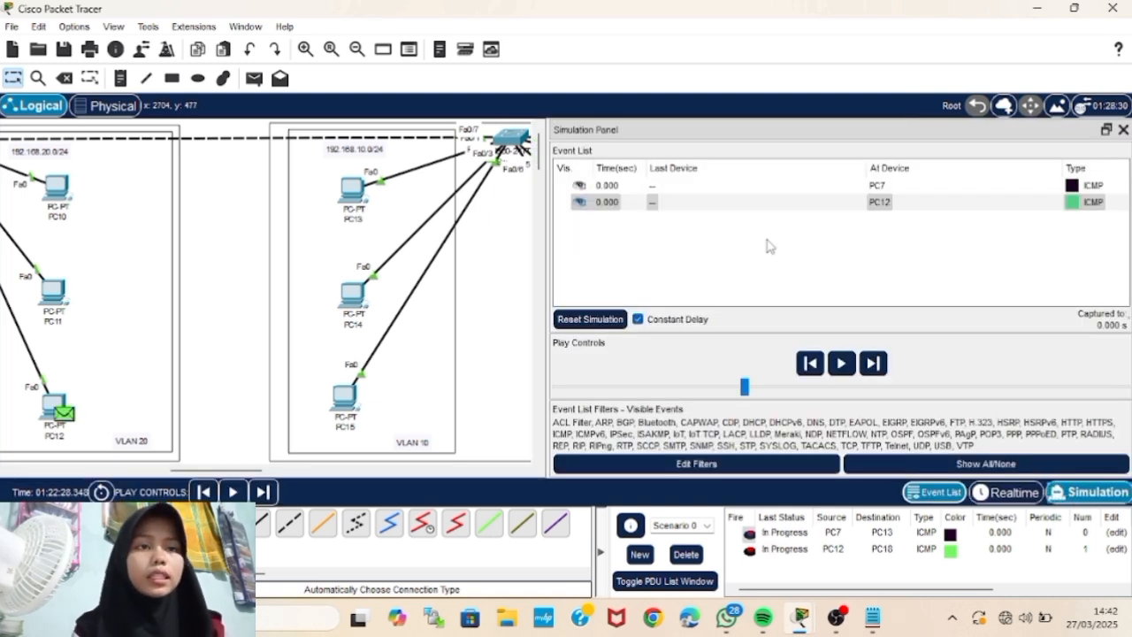
click(685, 554)
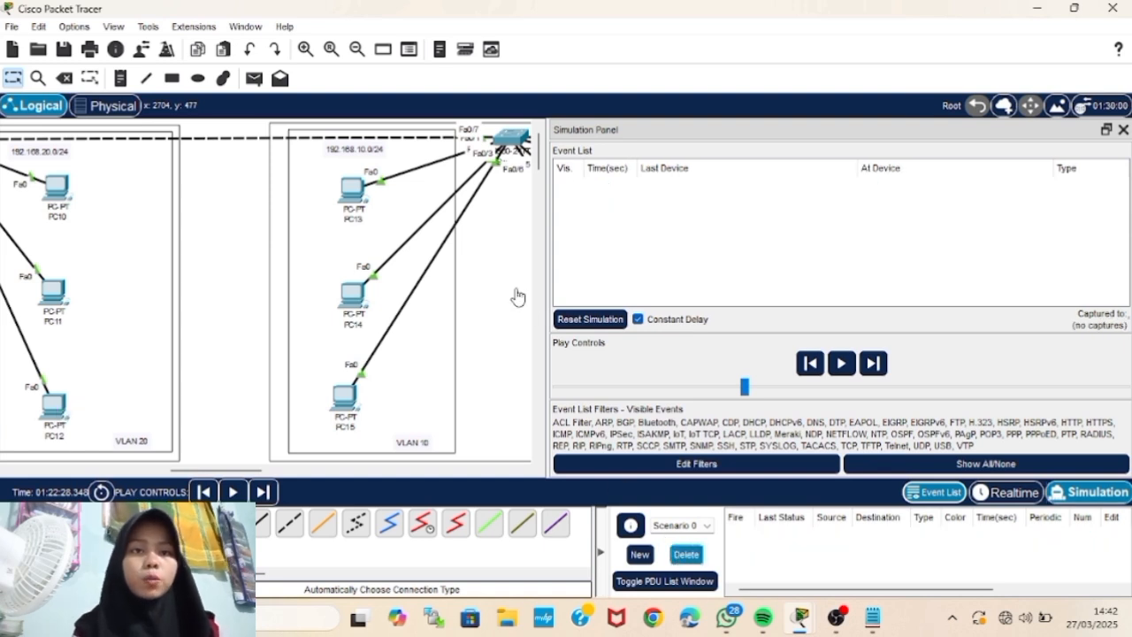
- Add a simple PDU from PC11 to PC16 in VLAN 20
scroll(420, 258, right, 4)
key(p)
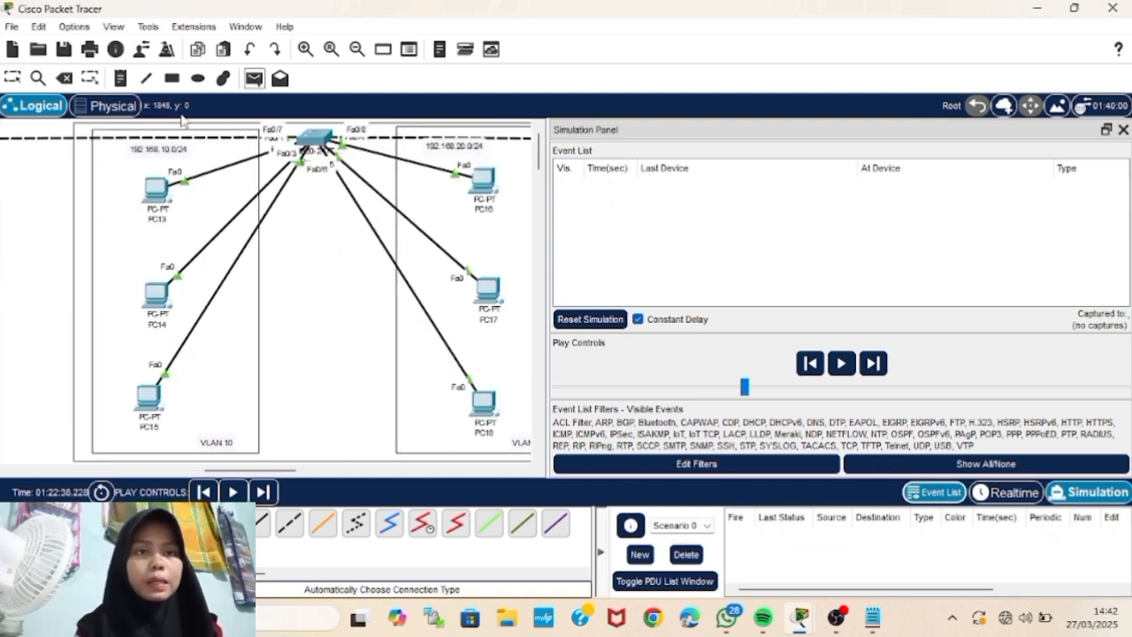
scroll(134, 237, left, 4)
scroll(495, 217, right, 4)
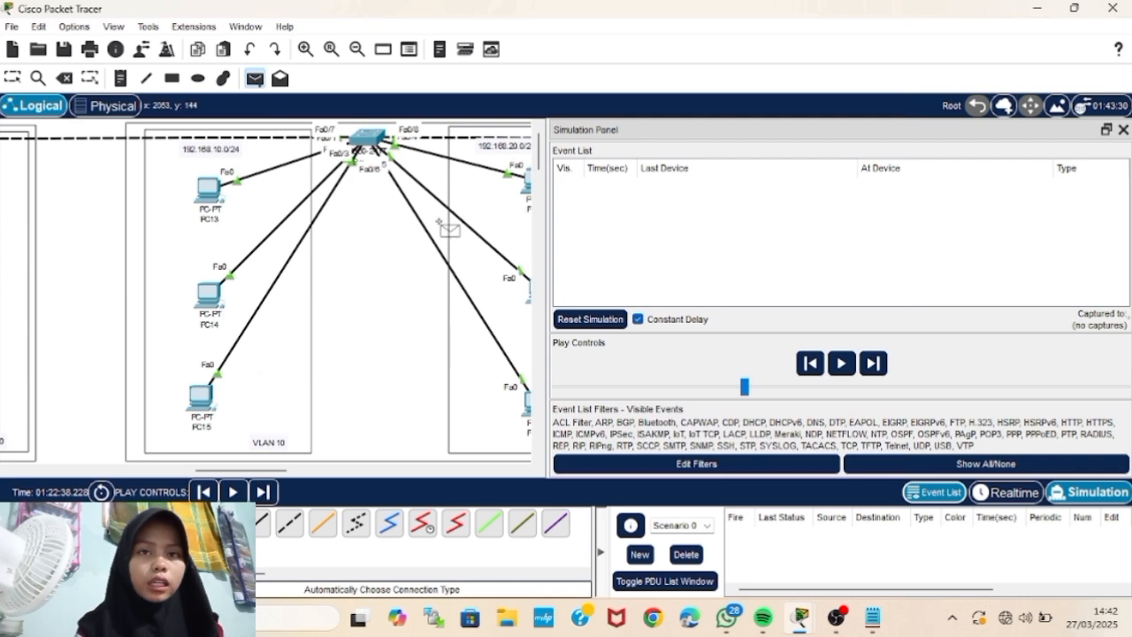
scroll(423, 205, right, 2)
click(421, 201)
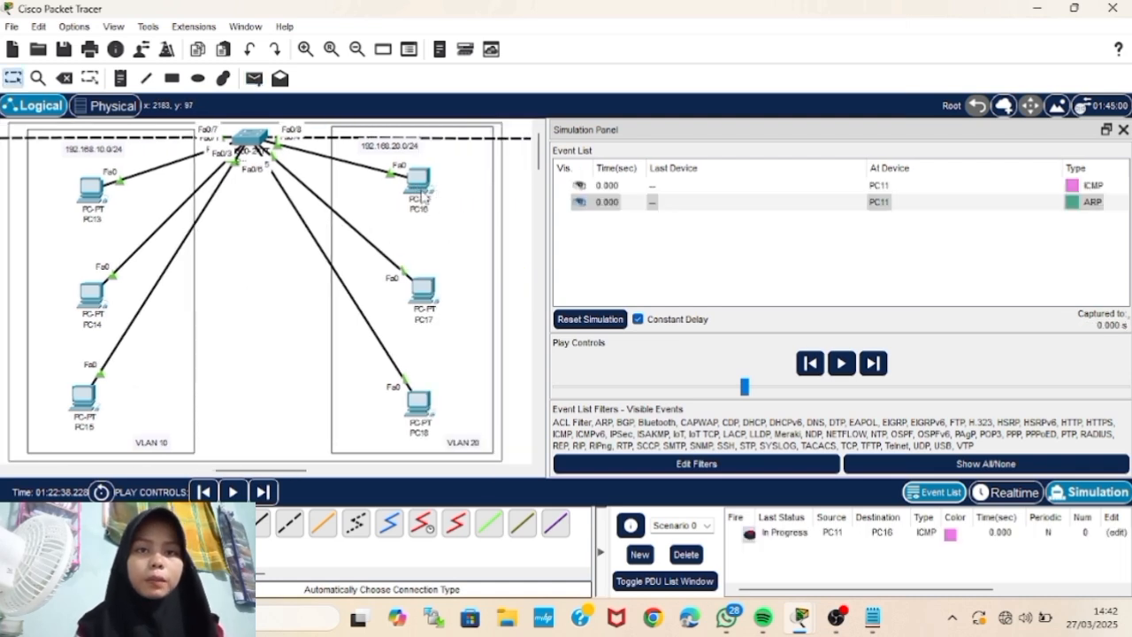
- Advance the simulation by two events so PC11's ARP request passes through Switch4
scroll(265, 425, left, 6)
click(265, 493)
scroll(195, 392, left, 2)
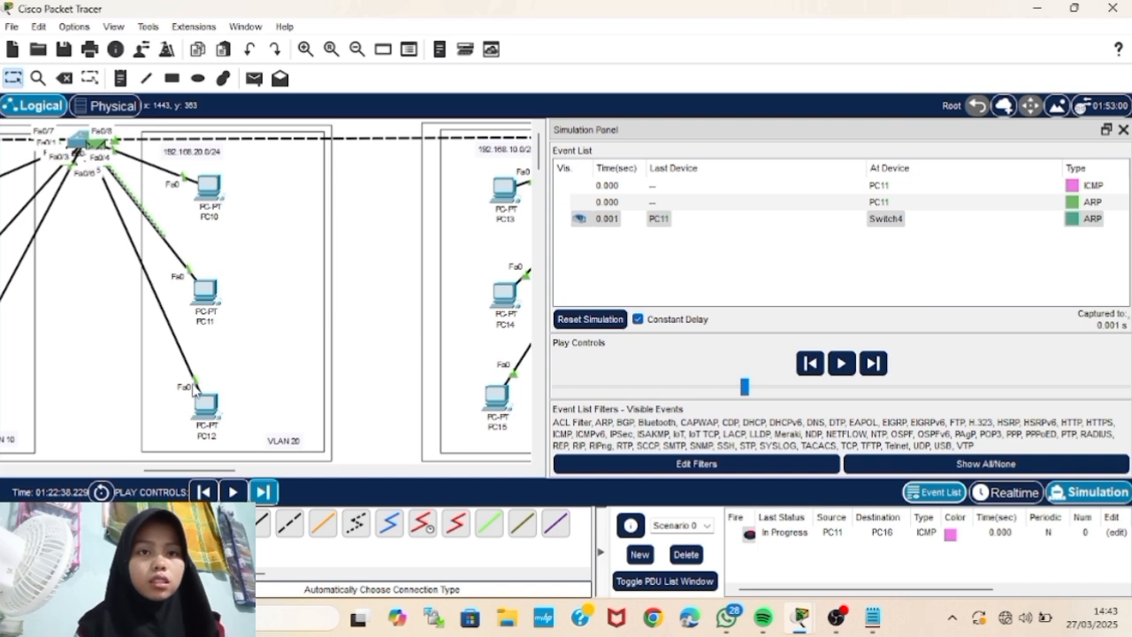
click(265, 493)
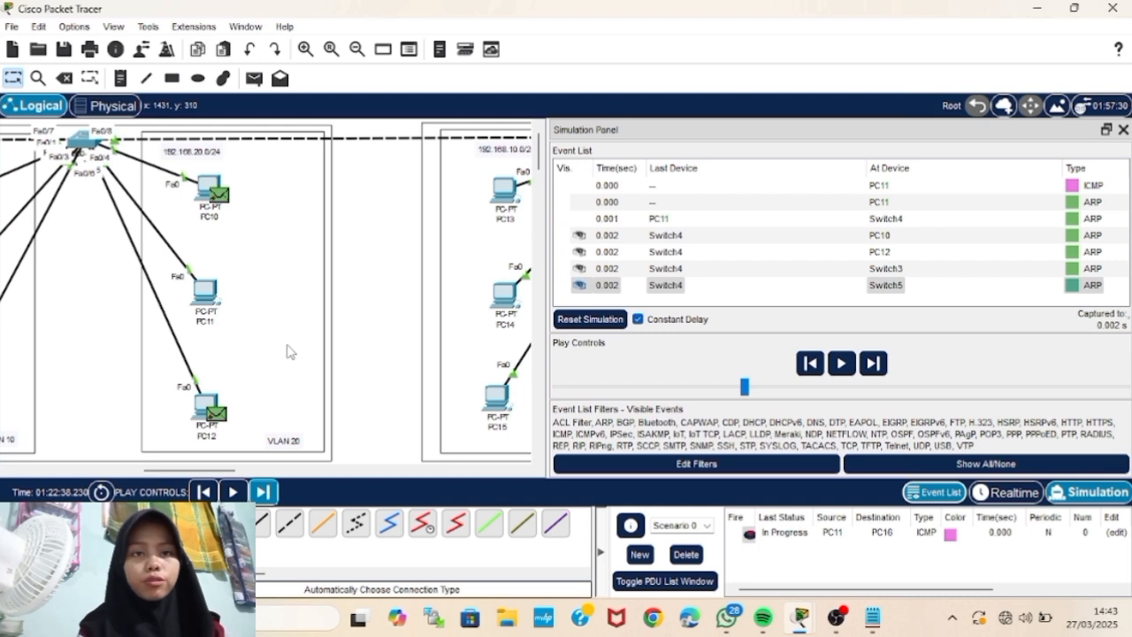
- Open the PDU information for the ARP frame at Switch5 and examine its inbound Layer 2 details, including the Dot1q header
scroll(288, 352, right, 5)
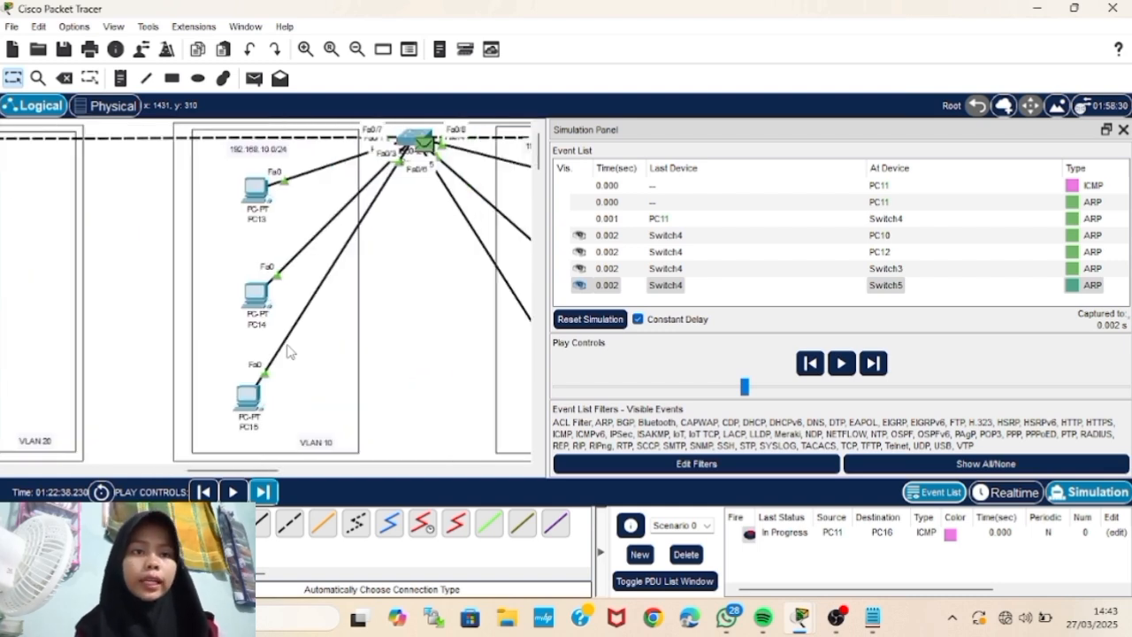
scroll(387, 361, right, 2)
click(678, 285)
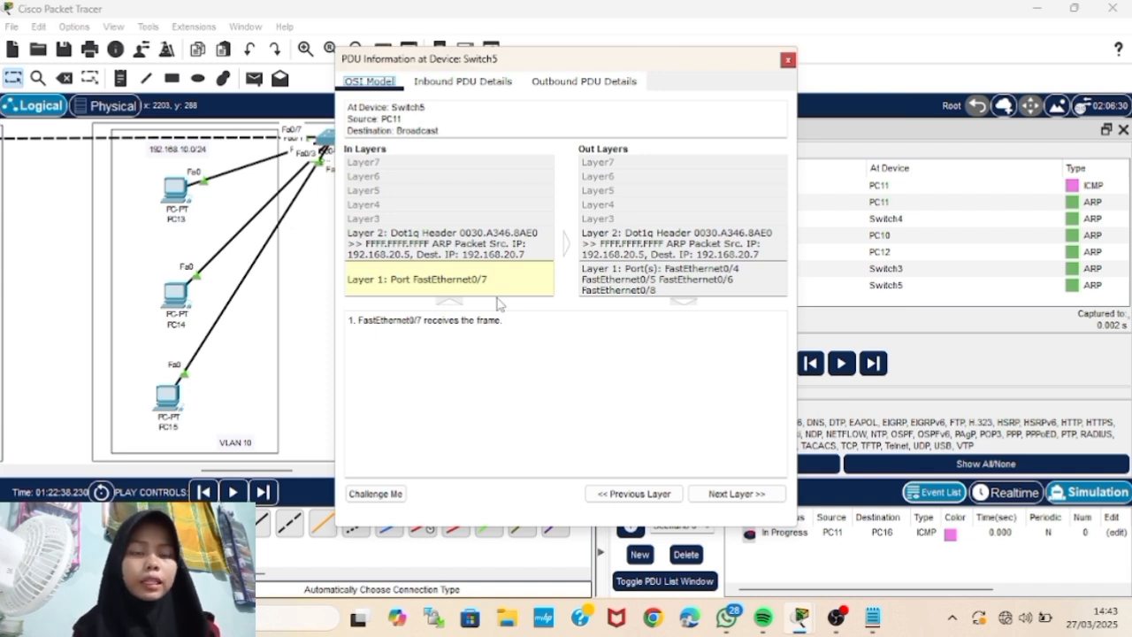
click(433, 254)
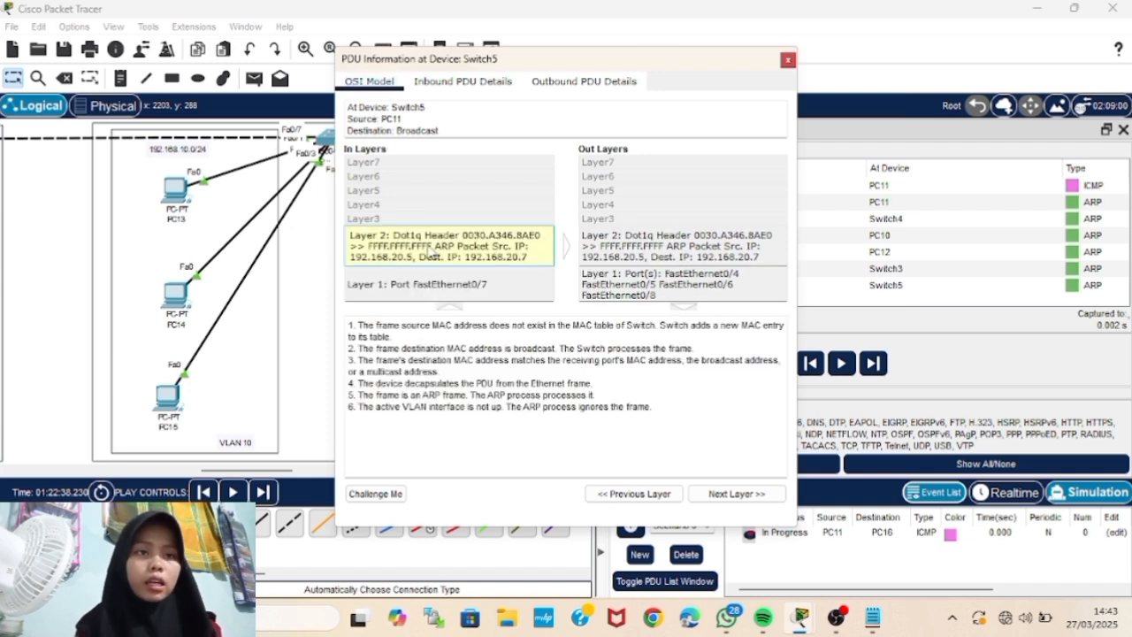